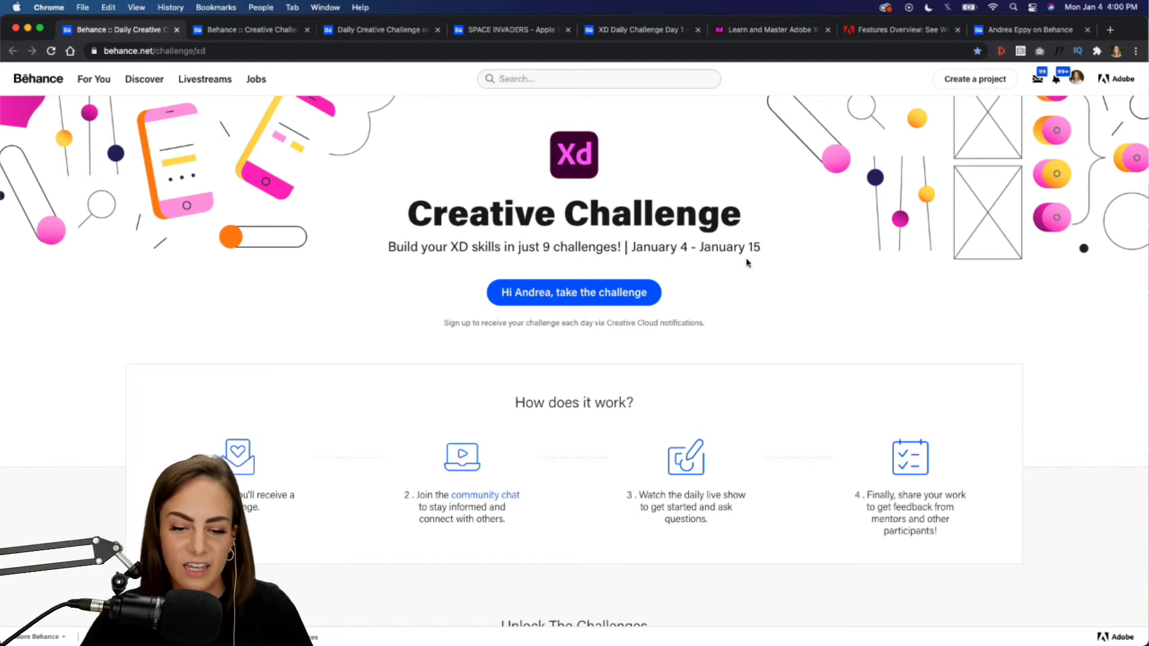
Step: Take the XD Creative Challenge, accept the invitation to join its Discord community, and return to the challenge page
{"action": "scroll", "coordinate": [746, 263], "scroll_direction": "down", "scroll_amount": 1}
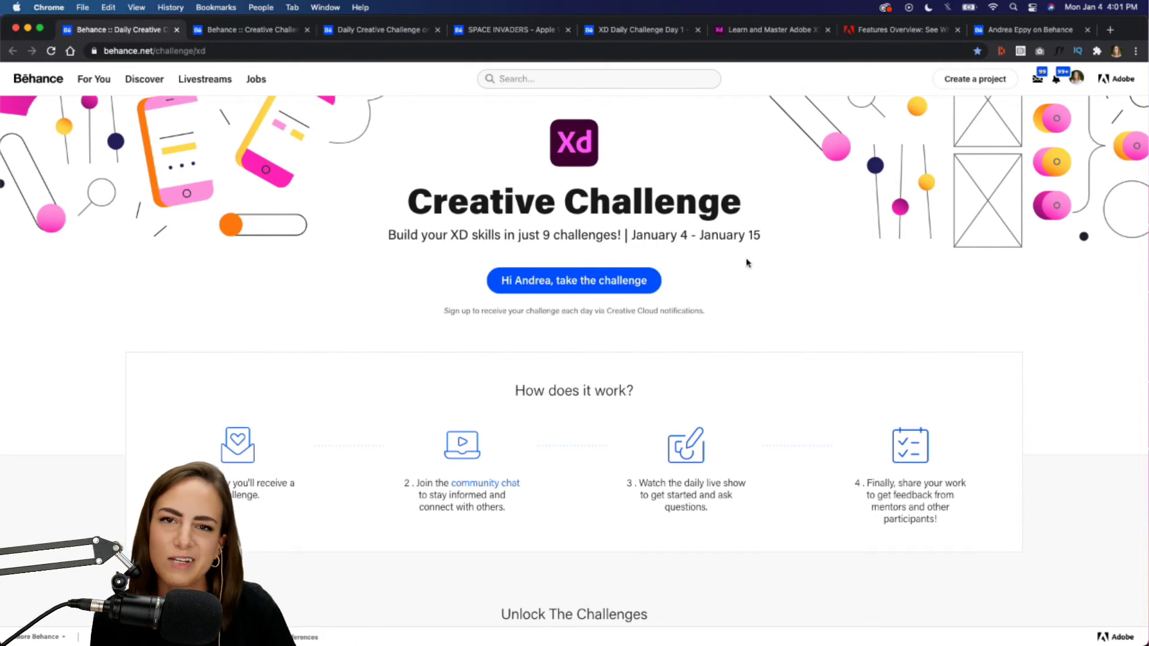
{"action": "scroll", "coordinate": [746, 262], "scroll_direction": "down", "scroll_amount": 5}
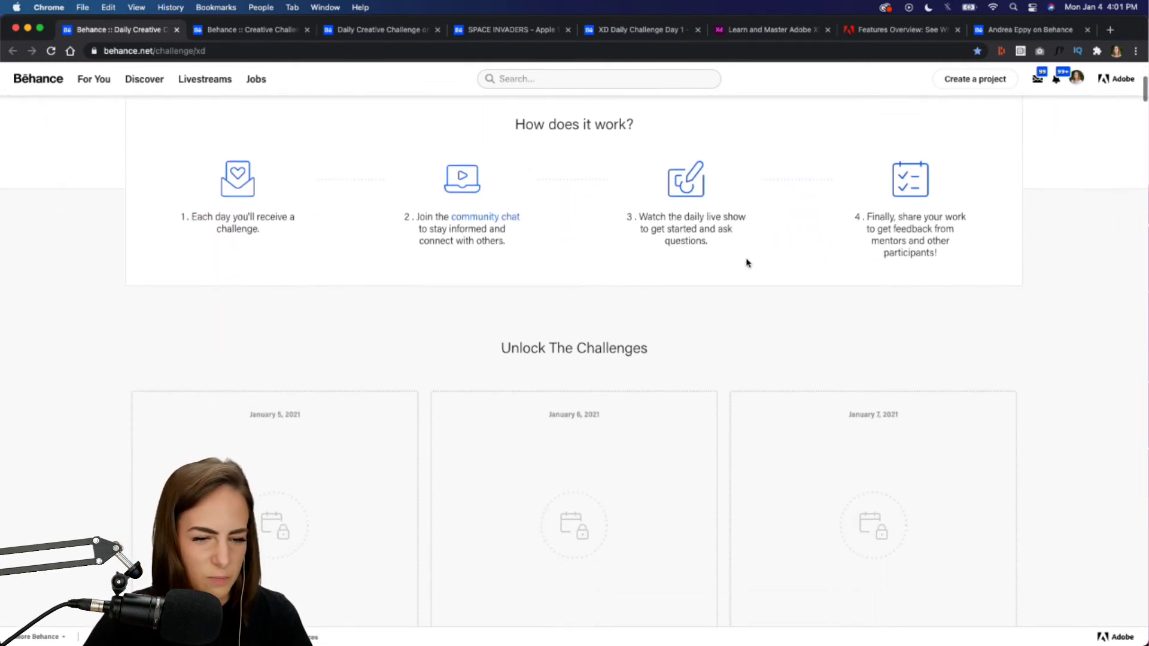
{"action": "scroll", "coordinate": [747, 263], "scroll_direction": "up", "scroll_amount": 3}
{"action": "scroll", "coordinate": [747, 262], "scroll_direction": "up", "scroll_amount": 1}
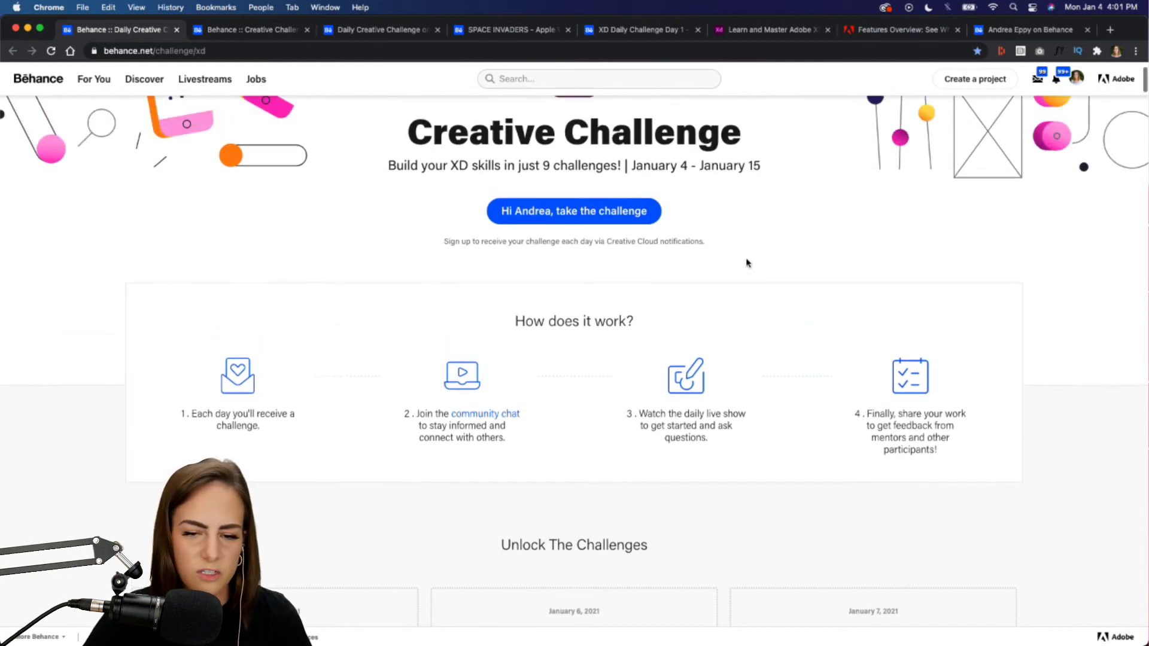
{"action": "left_click", "coordinate": [579, 217]}
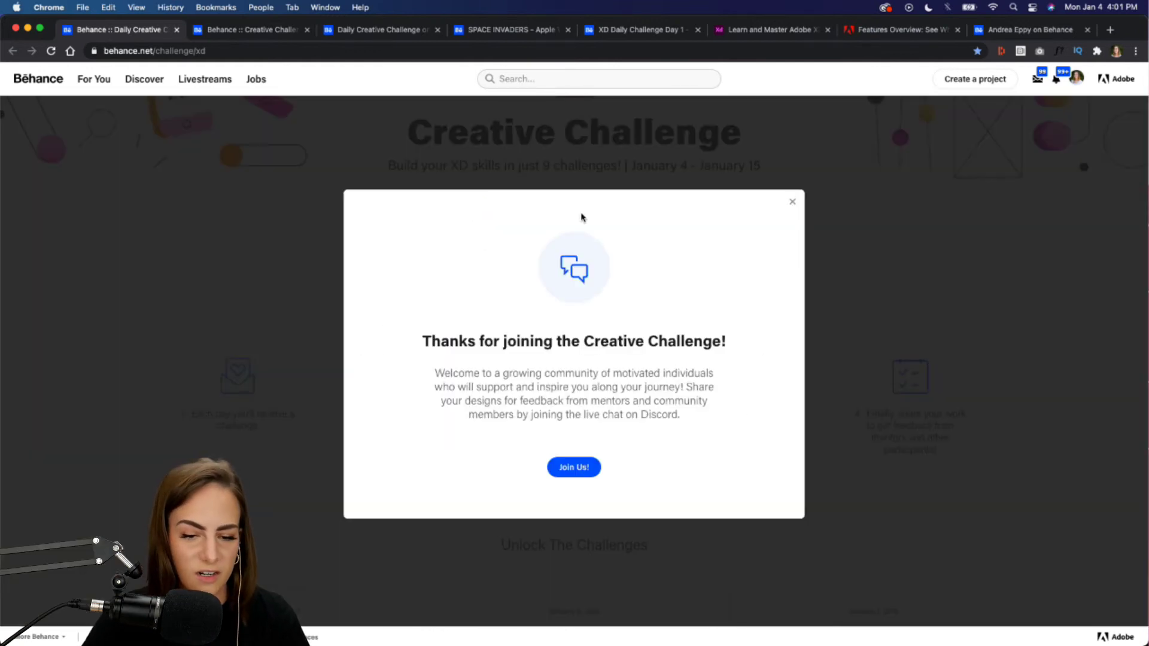
{"action": "left_click", "coordinate": [580, 474]}
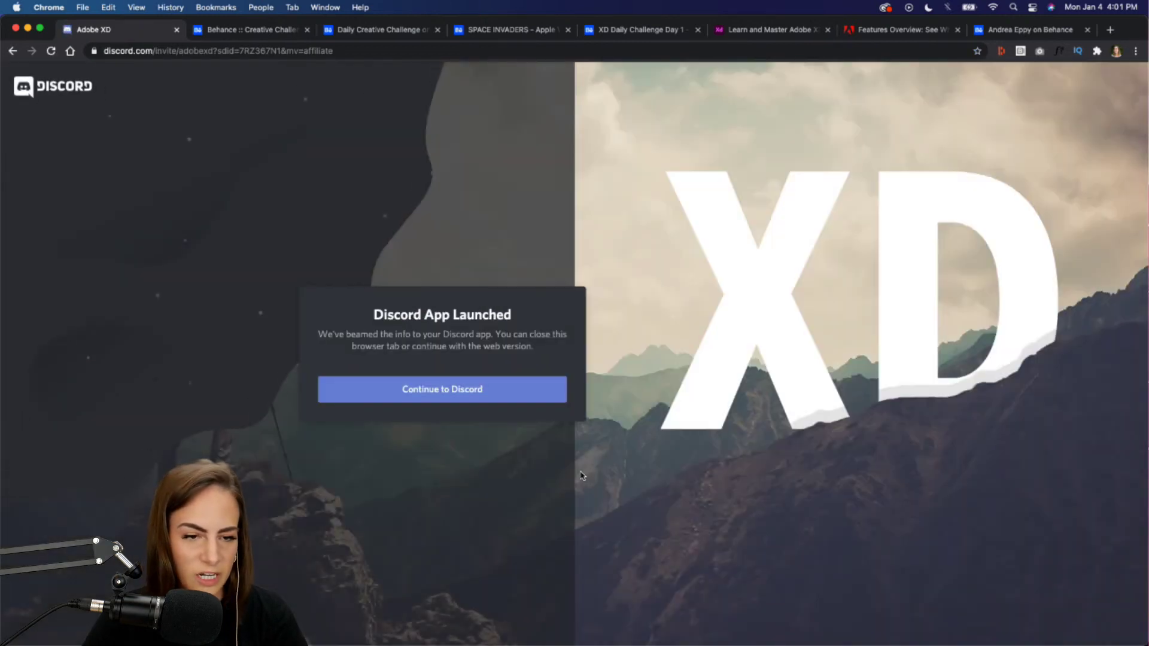
{"action": "left_click", "coordinate": [13, 51]}
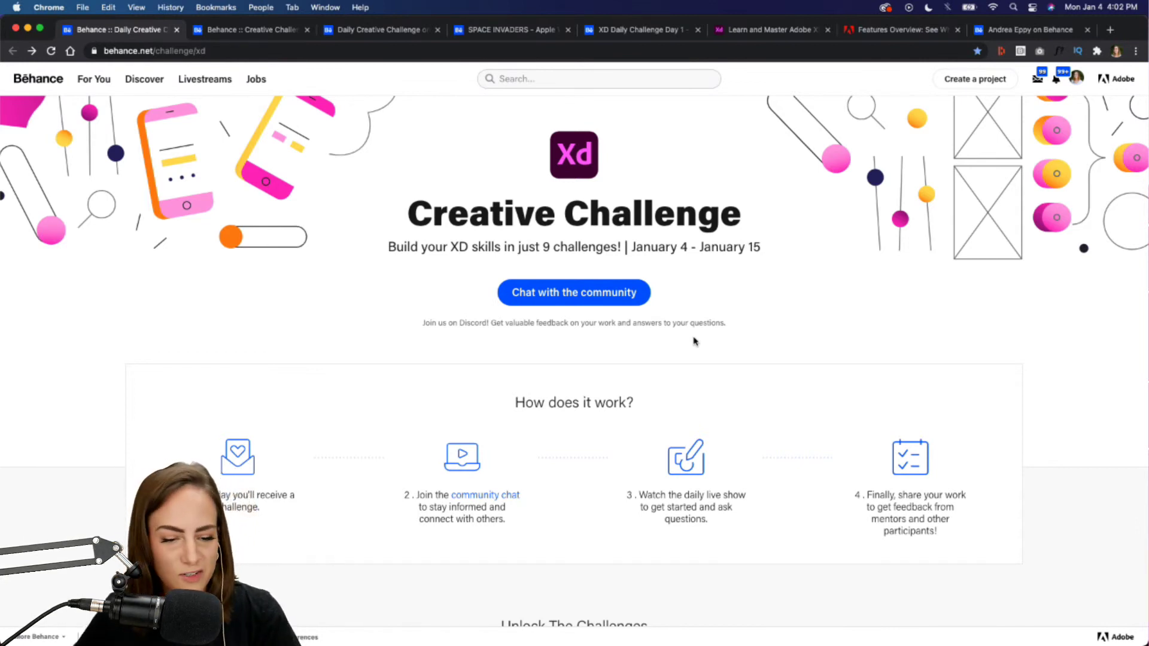
Step: Look over the Unlock The Challenges schedule and view the XD_DCC_Day 0 document in Adobe XD
{"action": "scroll", "coordinate": [694, 341], "scroll_direction": "down", "scroll_amount": 5}
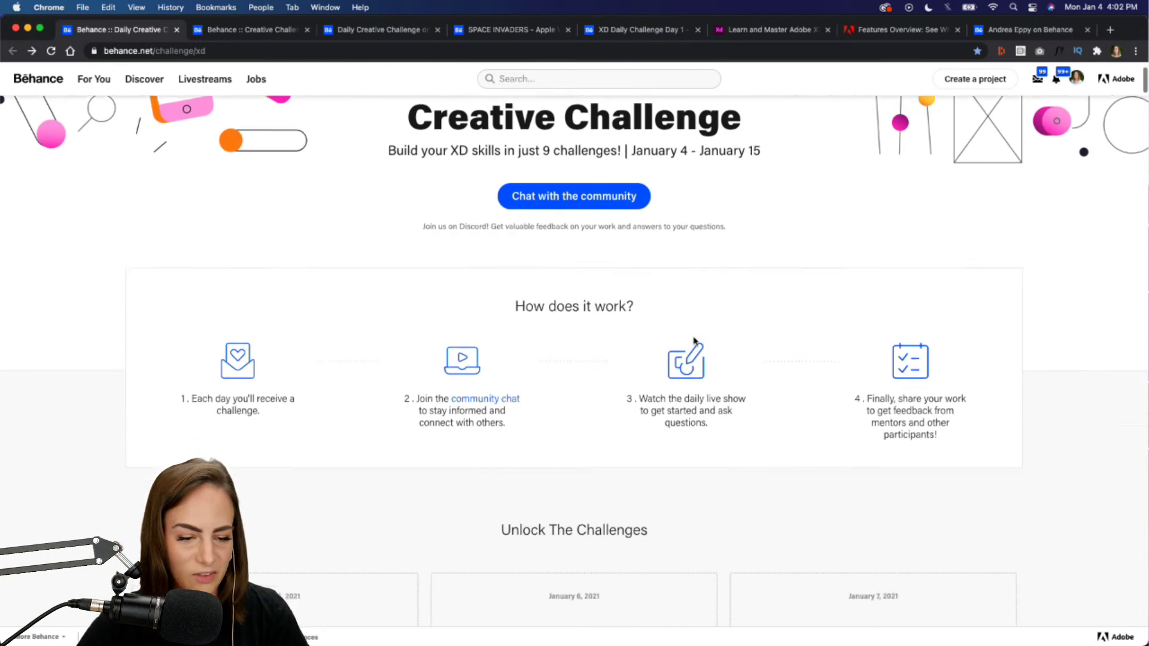
{"action": "scroll", "coordinate": [694, 341], "scroll_direction": "down", "scroll_amount": 1}
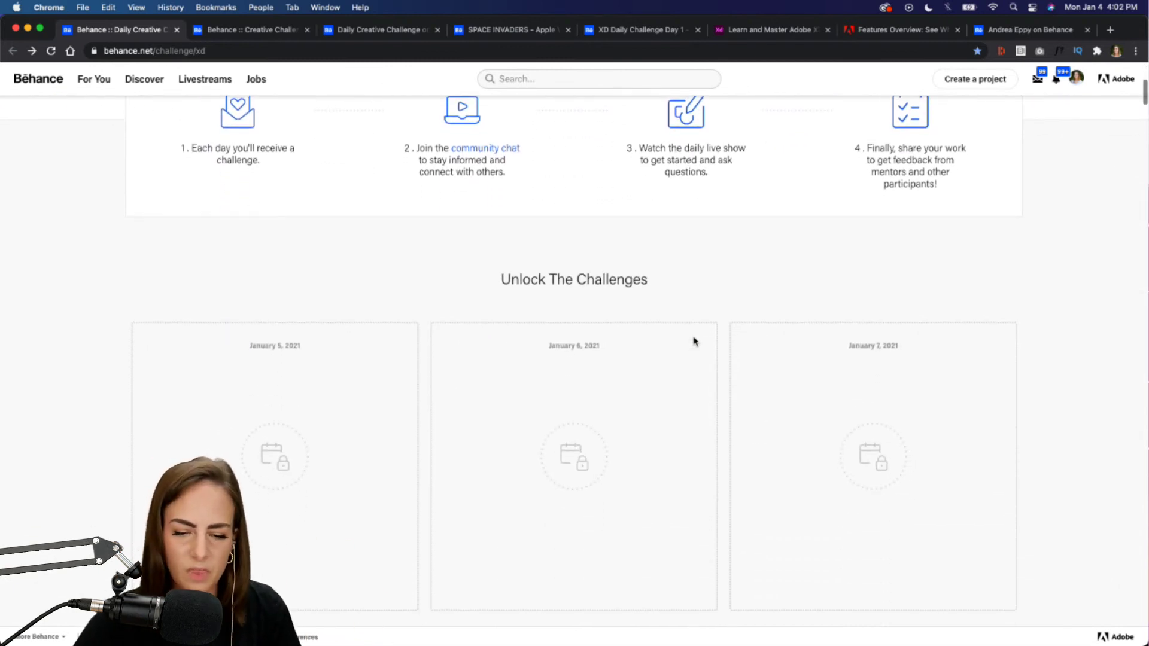
{"action": "scroll", "coordinate": [695, 341], "scroll_direction": "down", "scroll_amount": 2}
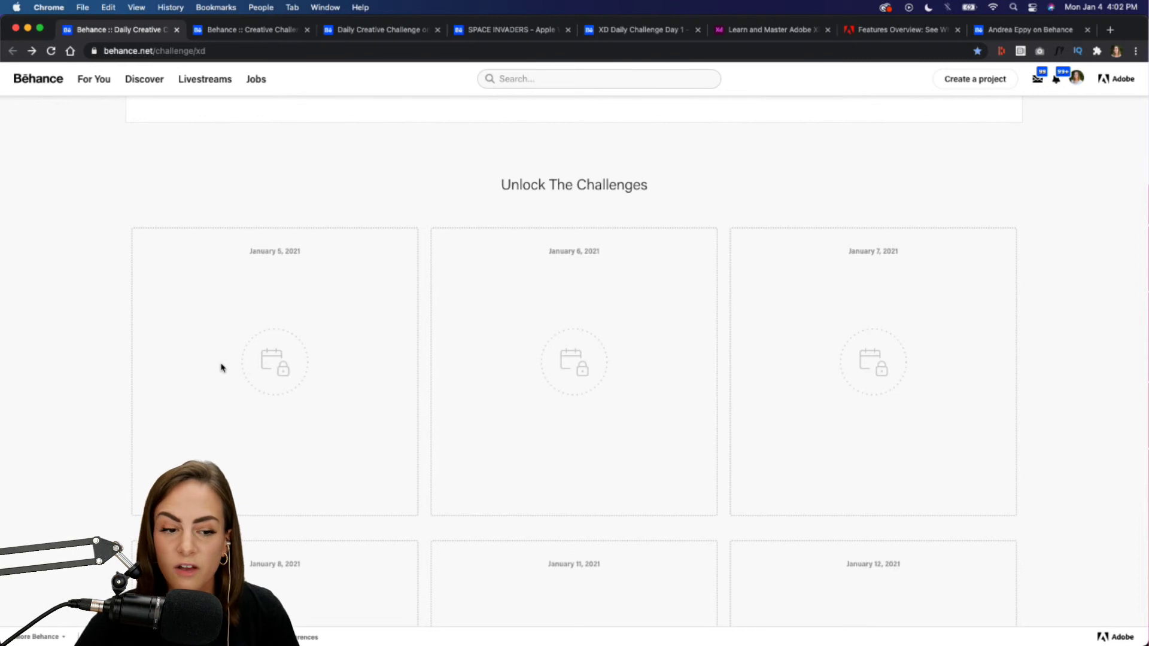
{"action": "left_click", "coordinate": [766, 635]}
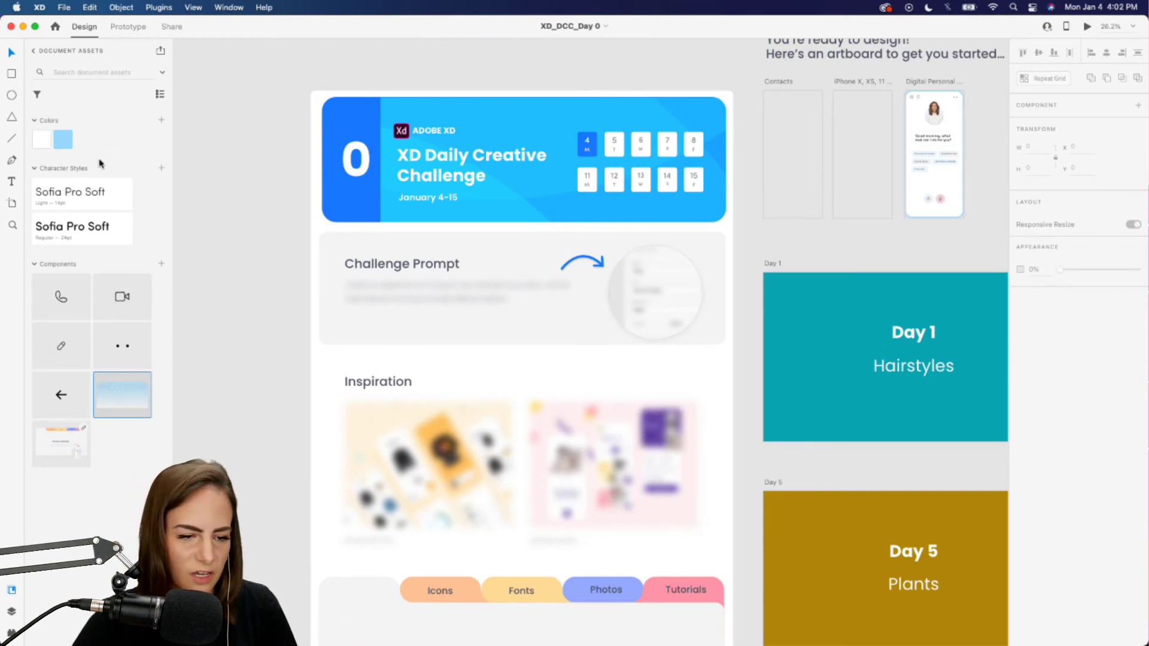
{"action": "left_click", "coordinate": [23, 26]}
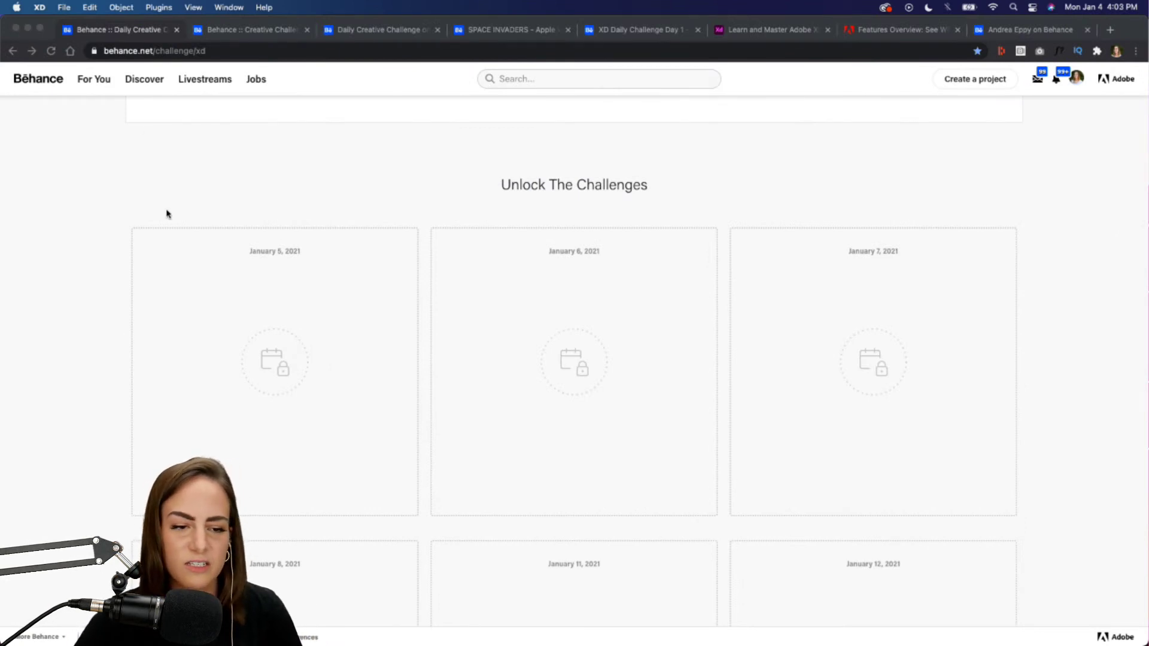
Step: Open the free XD offer under Next Steps on Behance, examine the Adobe XD pricing plans, and close that page
{"action": "scroll", "coordinate": [167, 214], "scroll_direction": "down", "scroll_amount": 10}
{"action": "scroll", "coordinate": [166, 214], "scroll_direction": "down", "scroll_amount": 5}
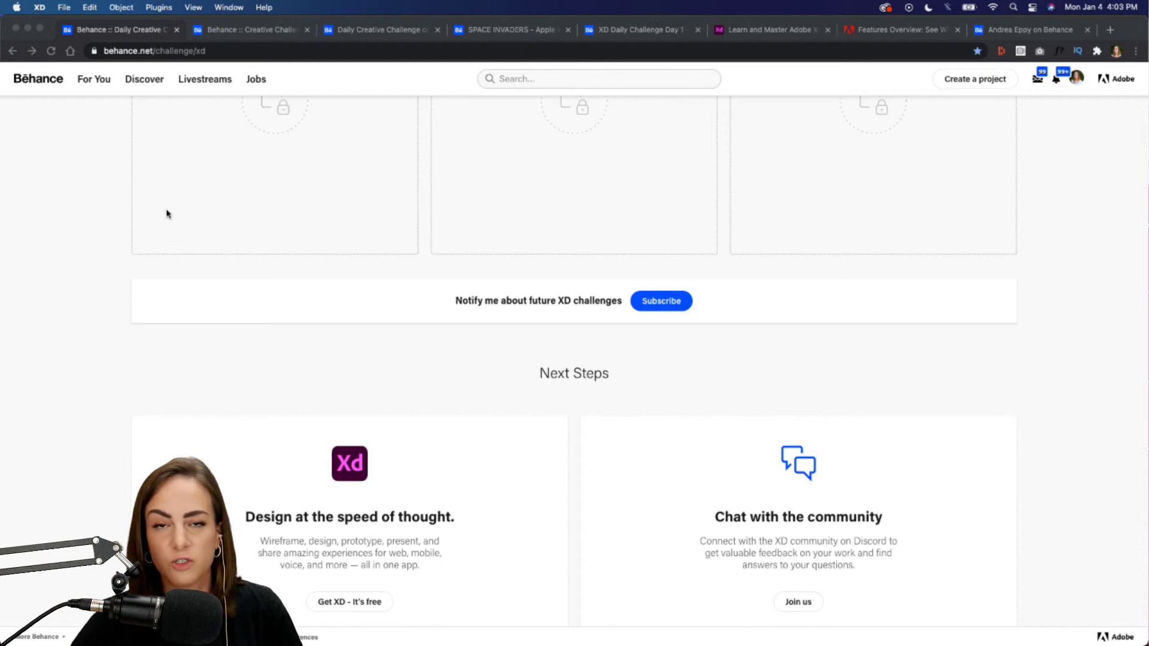
{"action": "scroll", "coordinate": [525, 380], "scroll_direction": "down", "scroll_amount": 2}
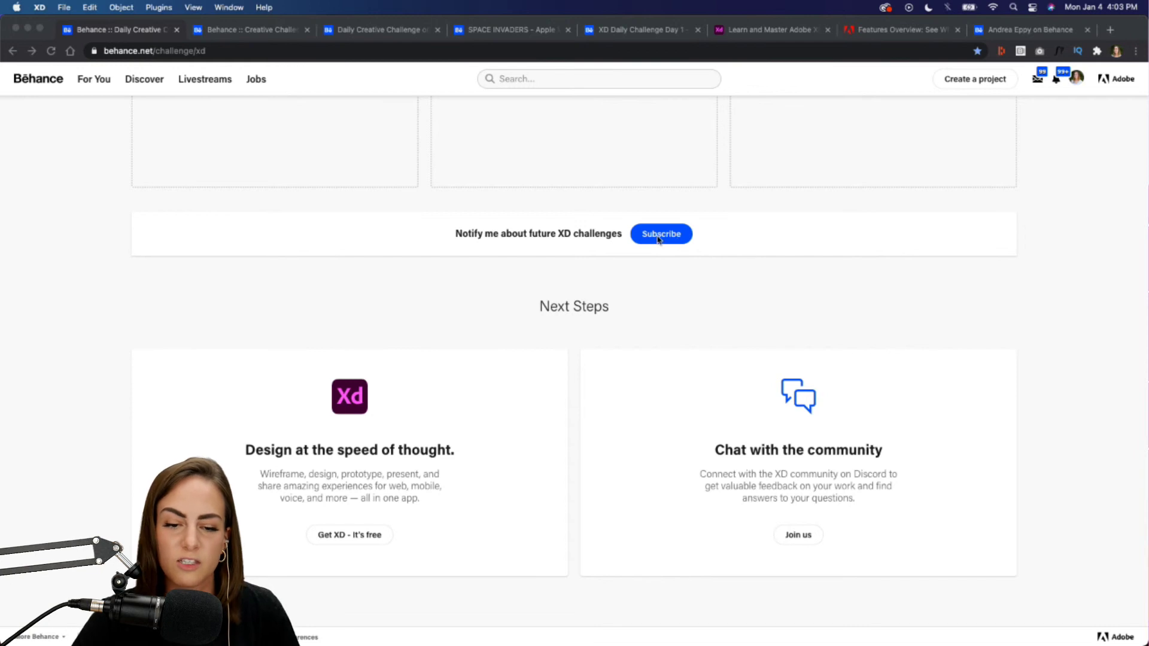
{"action": "scroll", "coordinate": [605, 302], "scroll_direction": "down", "scroll_amount": 5}
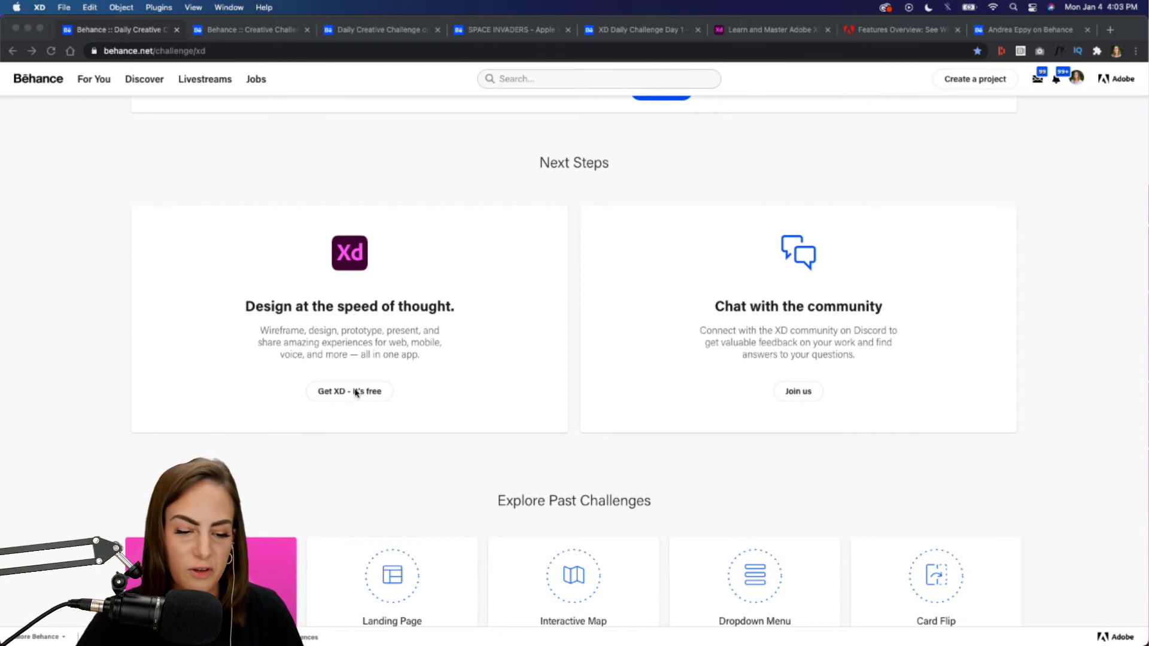
{"action": "left_click", "coordinate": [357, 393]}
{"action": "left_click", "coordinate": [341, 392]}
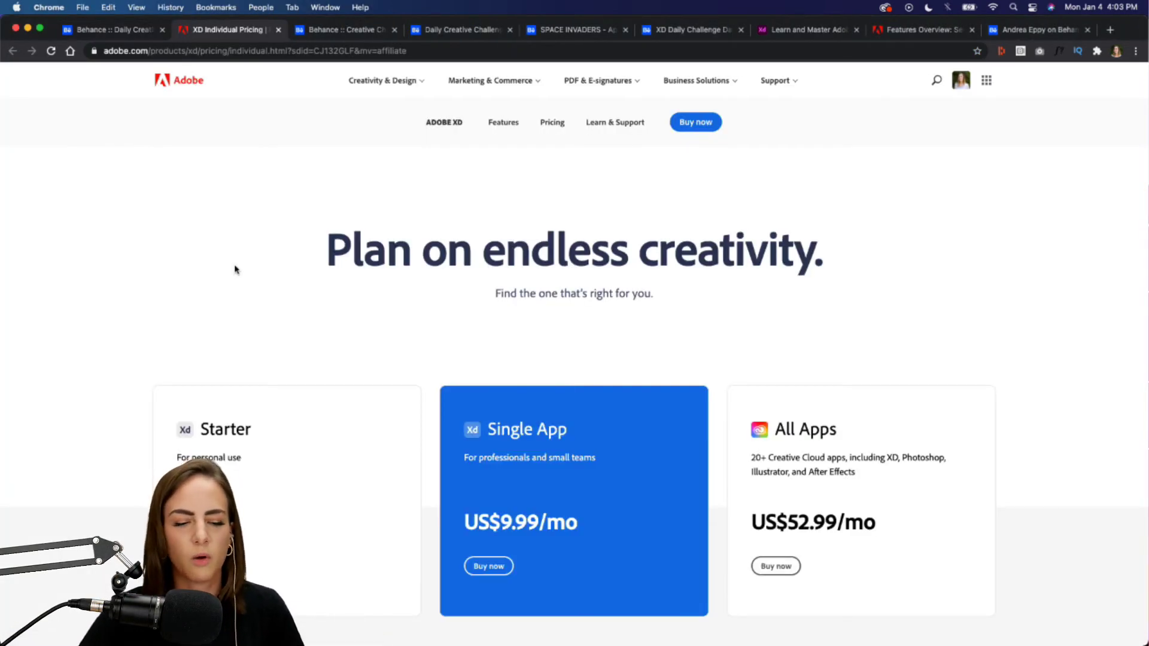
{"action": "scroll", "coordinate": [235, 268], "scroll_direction": "down", "scroll_amount": 2}
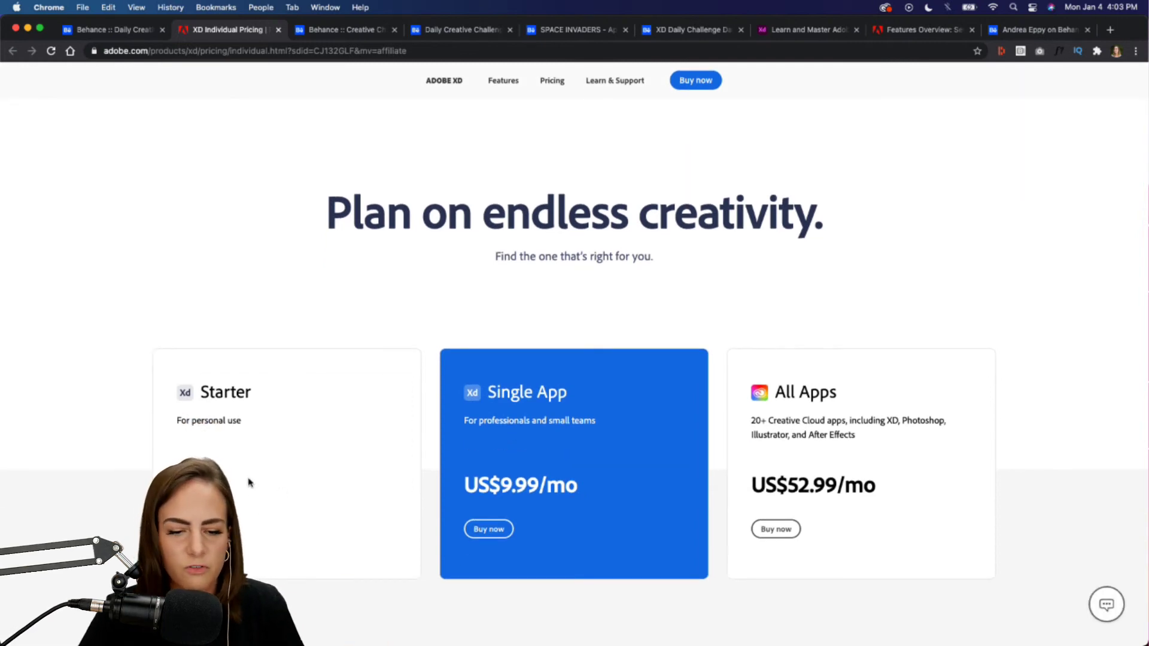
{"action": "left_click", "coordinate": [279, 30]}
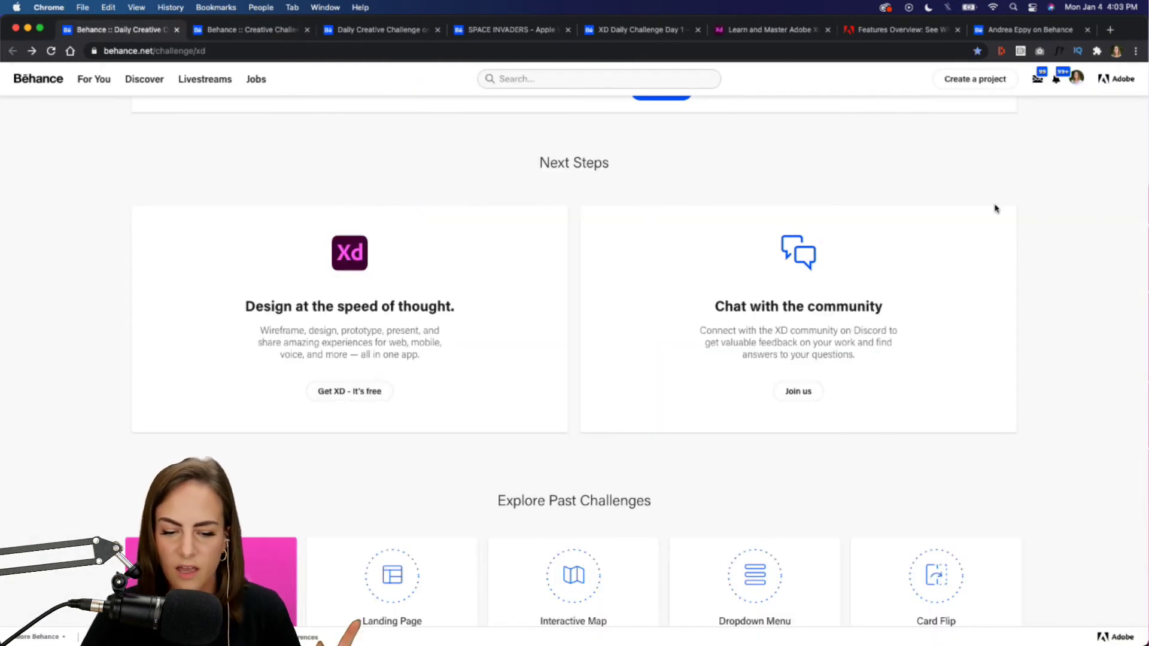
Step: Examine the range of earlier XD challenges listed under Explore Past Challenges
{"action": "scroll", "coordinate": [996, 208], "scroll_direction": "down", "scroll_amount": 5}
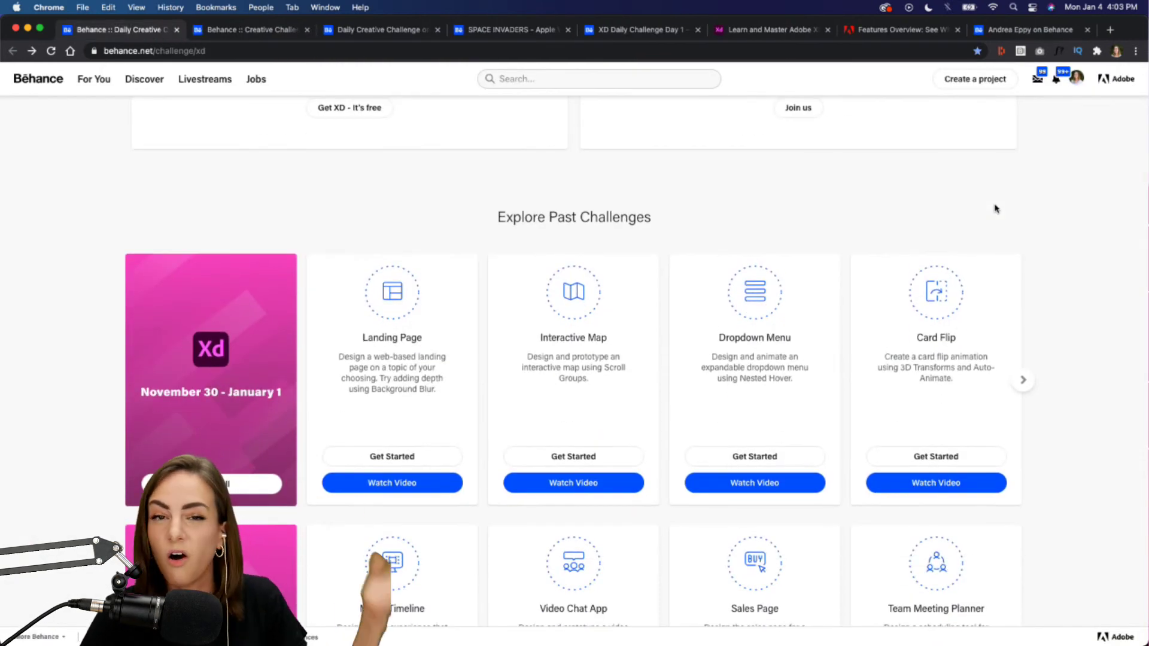
{"action": "scroll", "coordinate": [1034, 262], "scroll_direction": "down", "scroll_amount": 2}
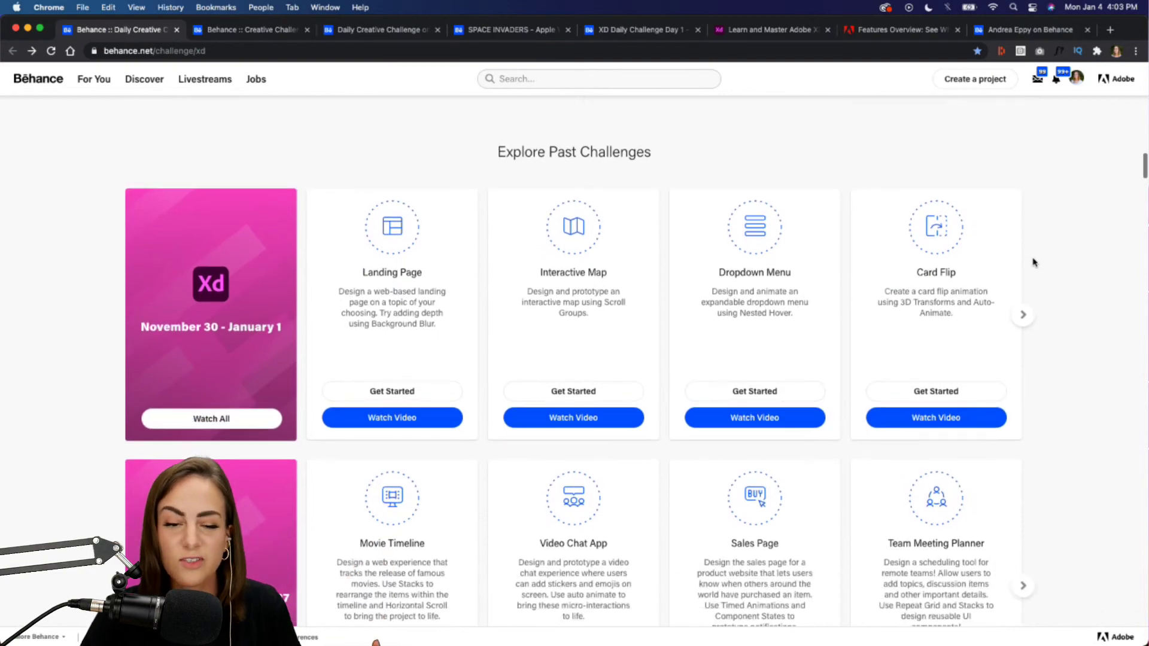
{"action": "scroll", "coordinate": [1034, 262], "scroll_direction": "down", "scroll_amount": 20}
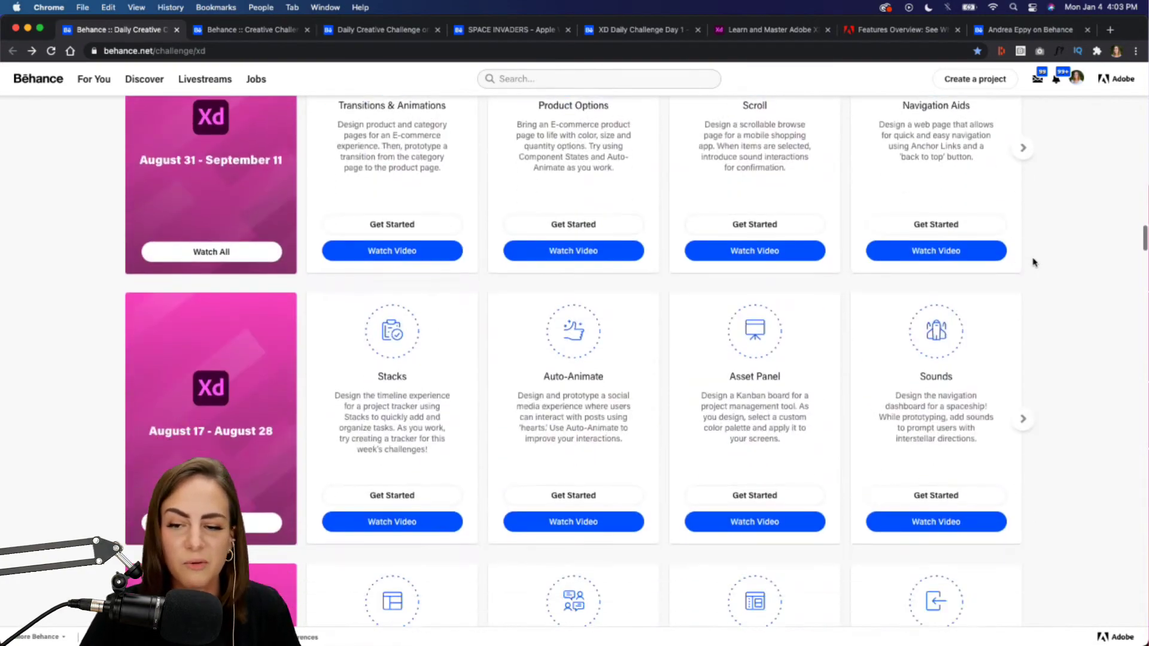
{"action": "scroll", "coordinate": [1034, 262], "scroll_direction": "down", "scroll_amount": 20}
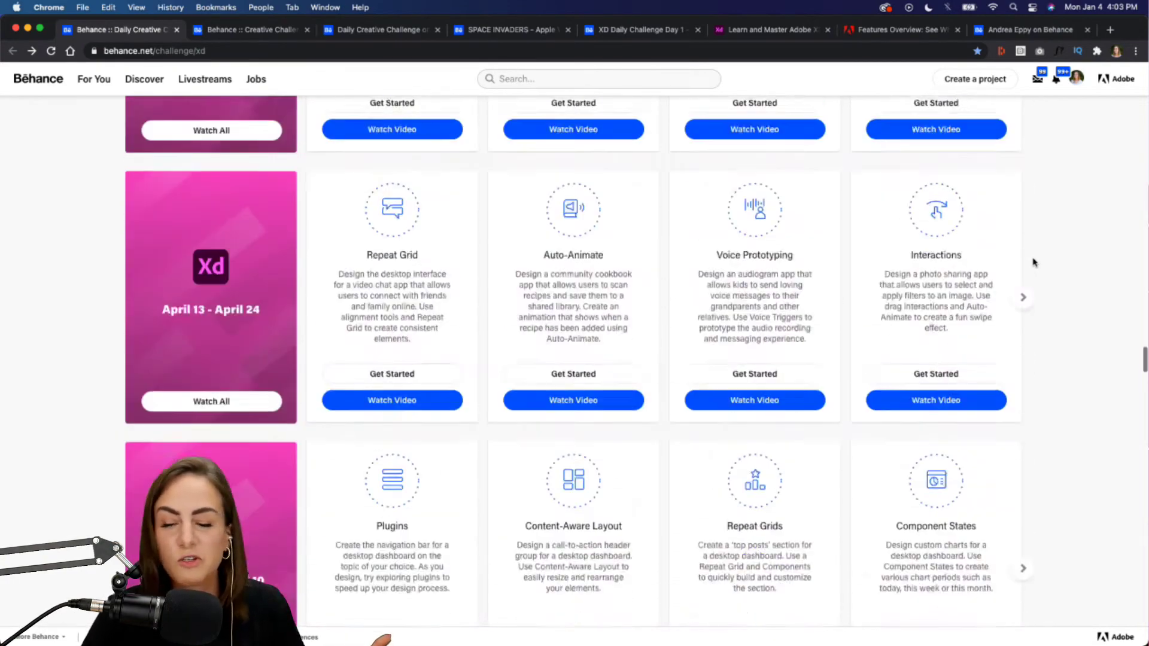
{"action": "scroll", "coordinate": [1034, 262], "scroll_direction": "up", "scroll_amount": 20}
{"action": "scroll", "coordinate": [1033, 262], "scroll_direction": "up", "scroll_amount": 14}
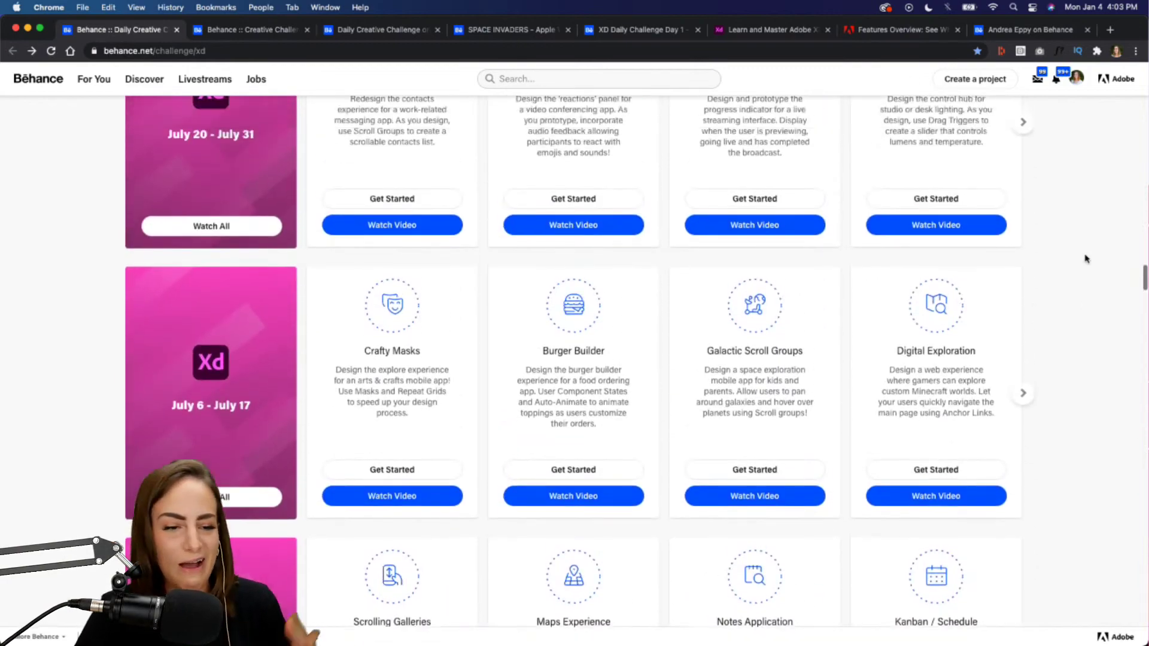
{"action": "scroll", "coordinate": [1086, 258], "scroll_direction": "up", "scroll_amount": 20}
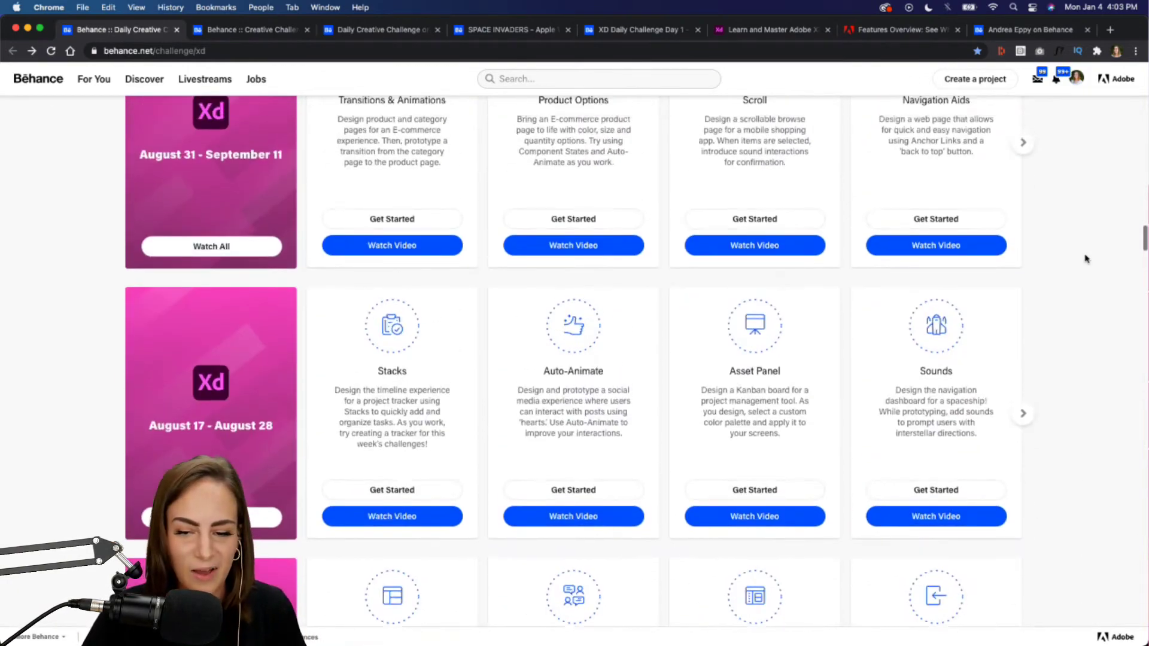
{"action": "scroll", "coordinate": [1086, 259], "scroll_direction": "up", "scroll_amount": 20}
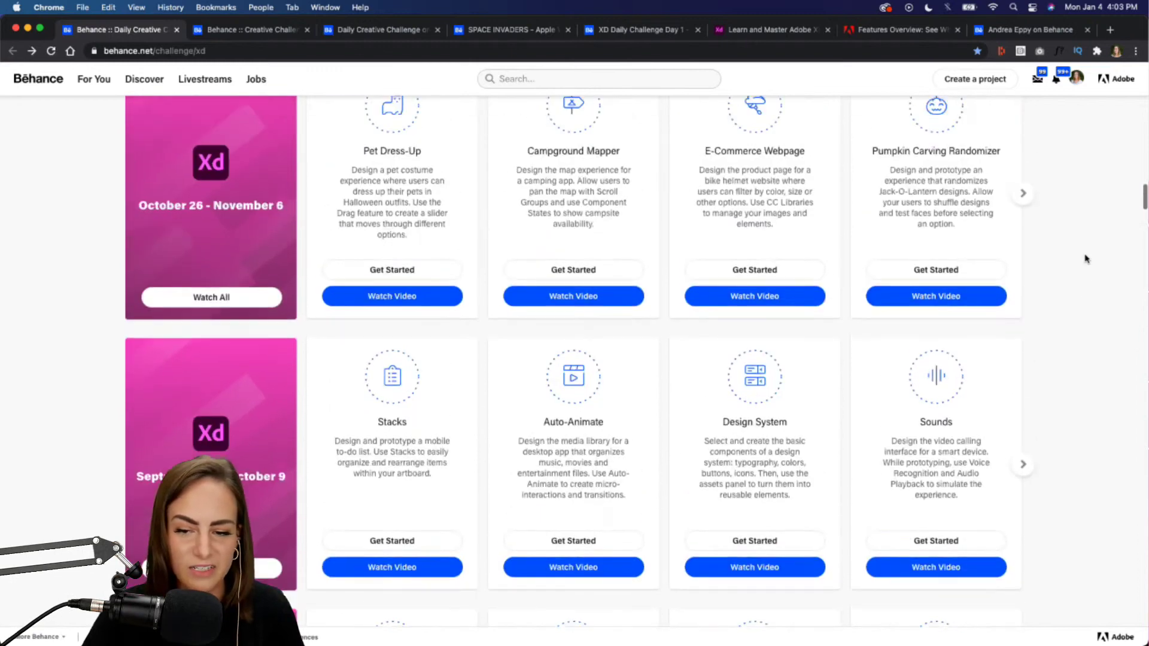
{"action": "scroll", "coordinate": [1086, 259], "scroll_direction": "up", "scroll_amount": 20}
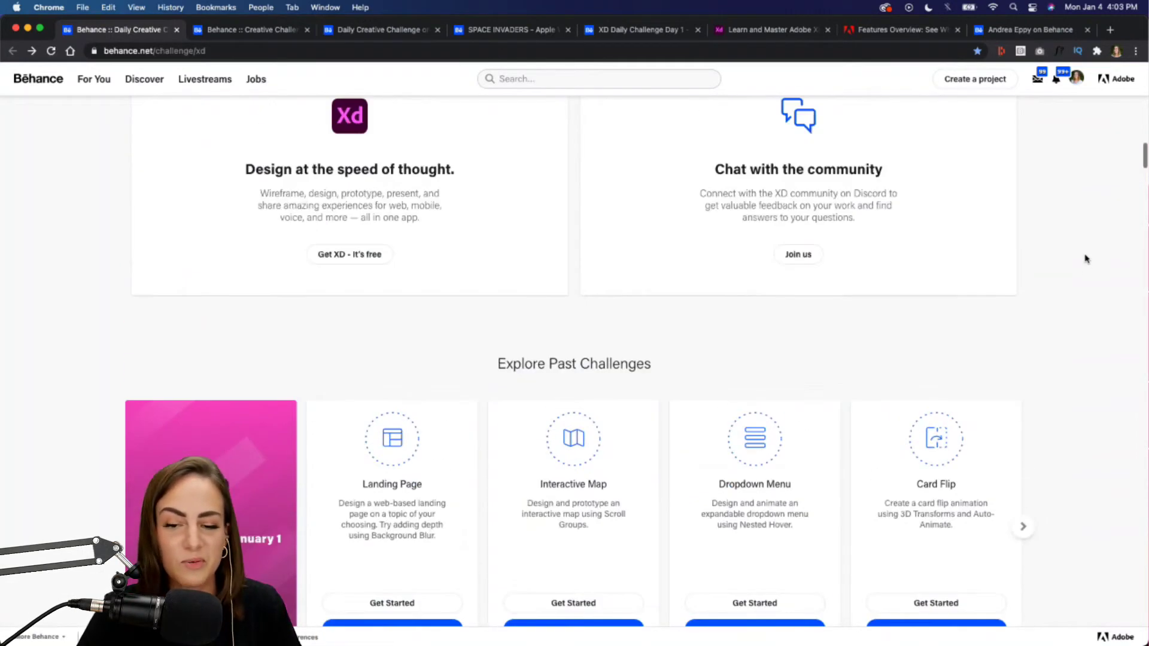
Step: Open the starter file page of the Interactive Map past challenge, decline launching the Creative Cloud Desktop App, and close the page
{"action": "scroll", "coordinate": [1086, 259], "scroll_direction": "down", "scroll_amount": 1}
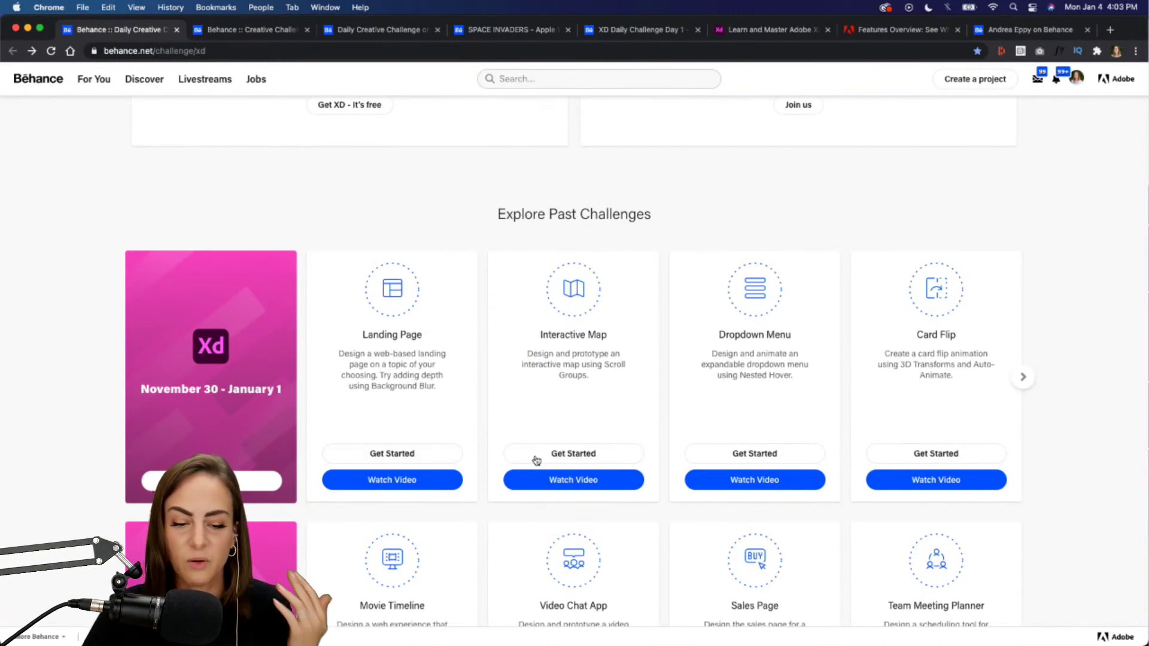
{"action": "left_click", "coordinate": [564, 463]}
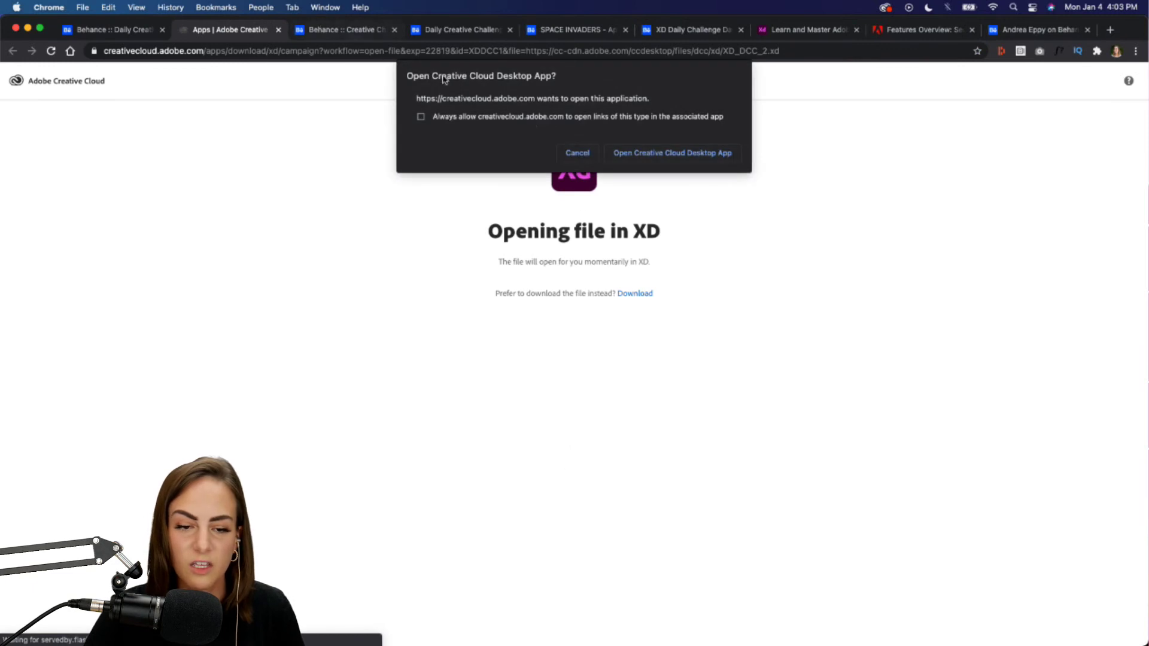
{"action": "left_click", "coordinate": [580, 154]}
{"action": "left_click", "coordinate": [279, 30]}
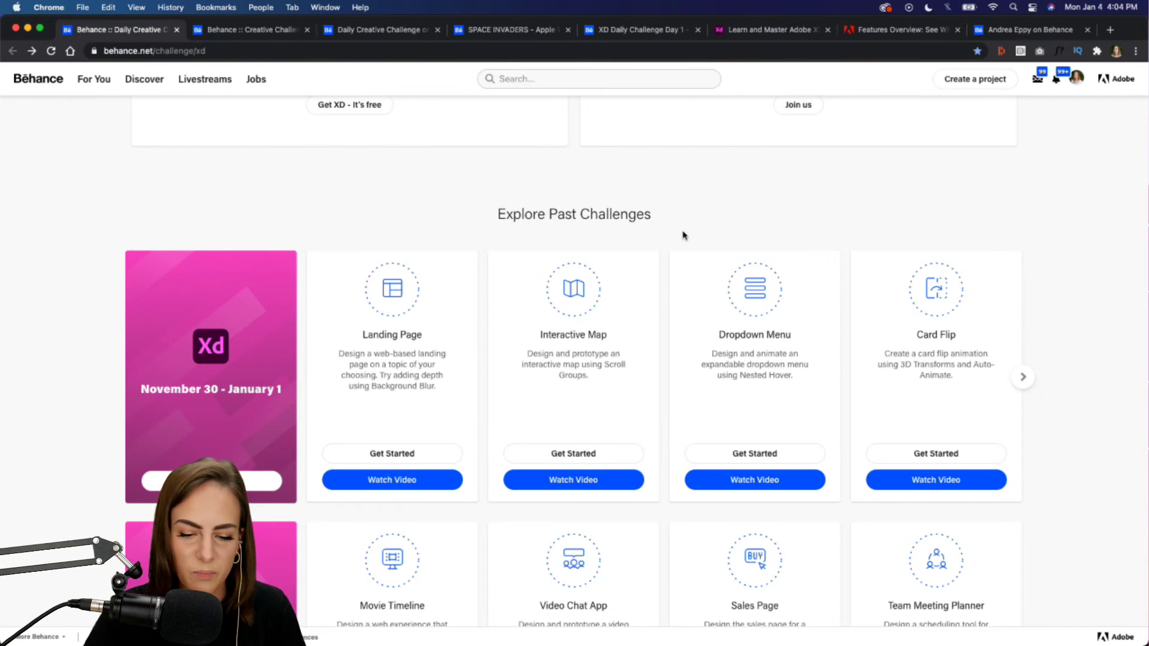
Step: Open the community chat invitation under Next Steps, close its page, and switch to the Adobe XD server in Discord
{"action": "scroll", "coordinate": [972, 309], "scroll_direction": "up", "scroll_amount": 2}
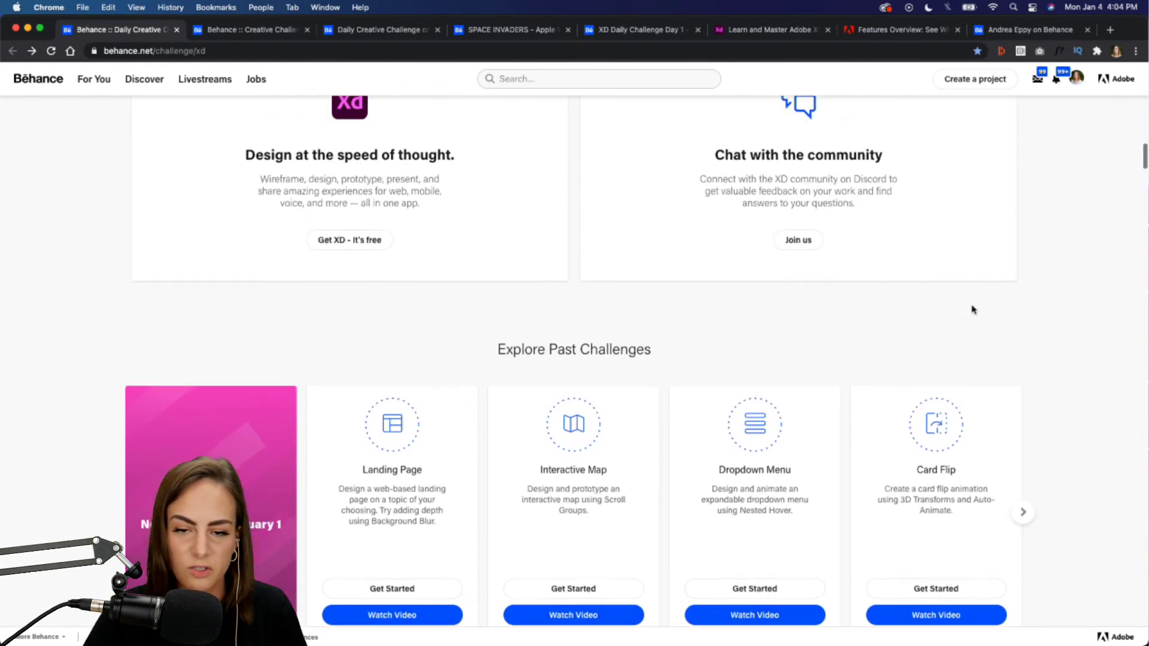
{"action": "scroll", "coordinate": [973, 310], "scroll_direction": "up", "scroll_amount": 12}
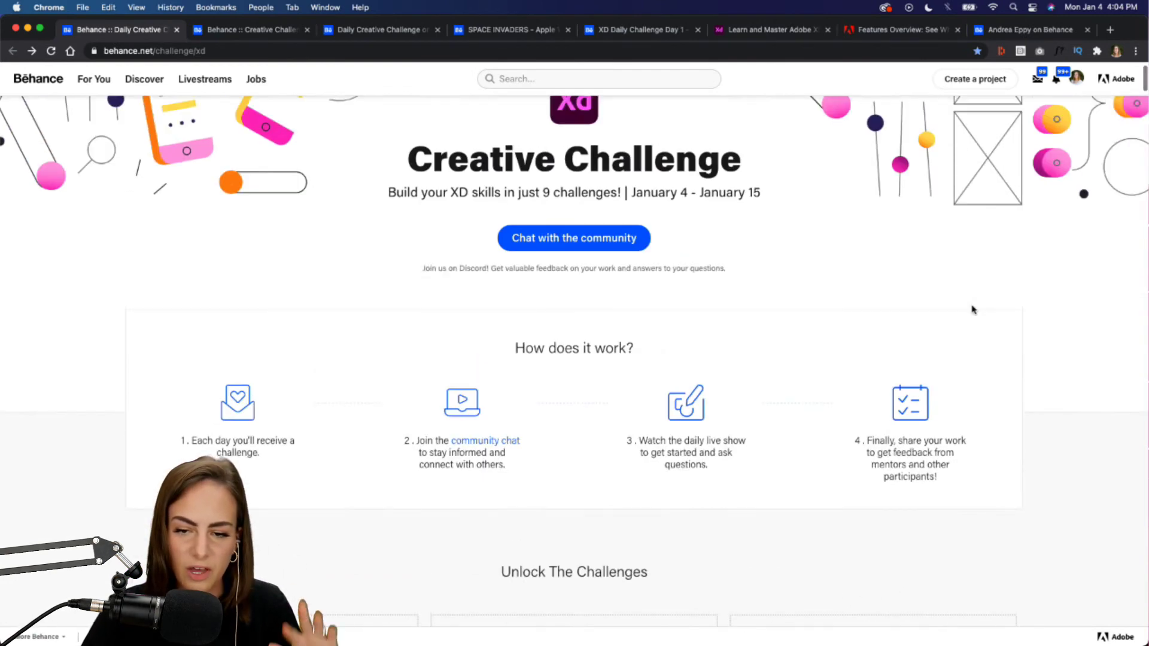
{"action": "scroll", "coordinate": [973, 309], "scroll_direction": "up", "scroll_amount": 2}
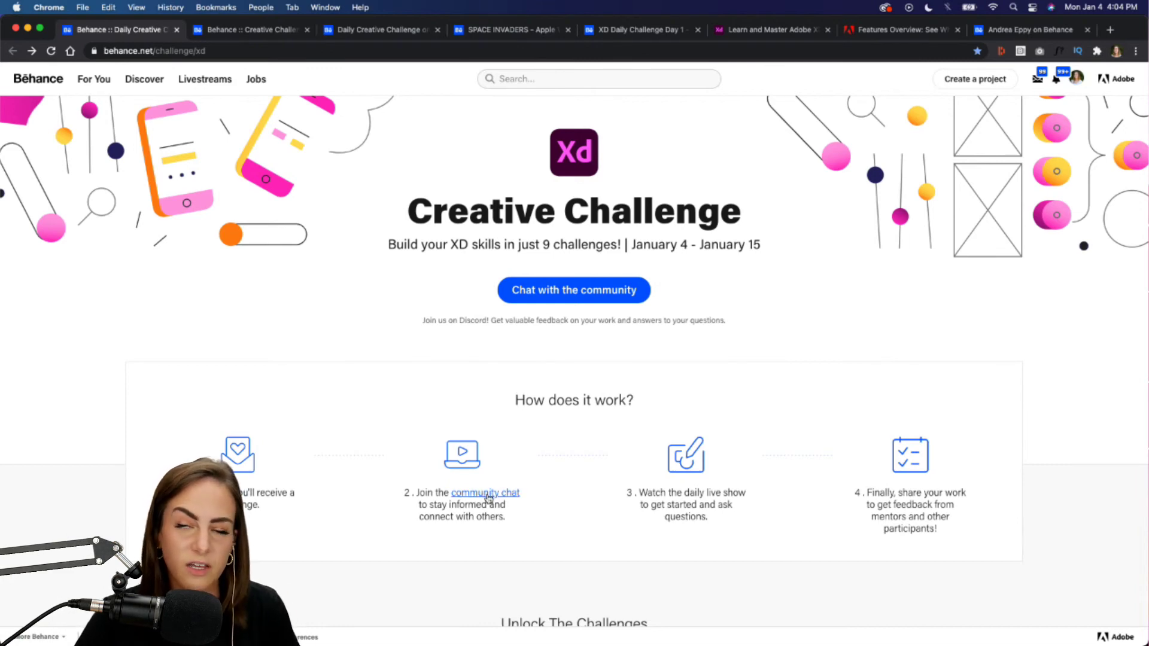
{"action": "scroll", "coordinate": [489, 498], "scroll_direction": "down", "scroll_amount": 20}
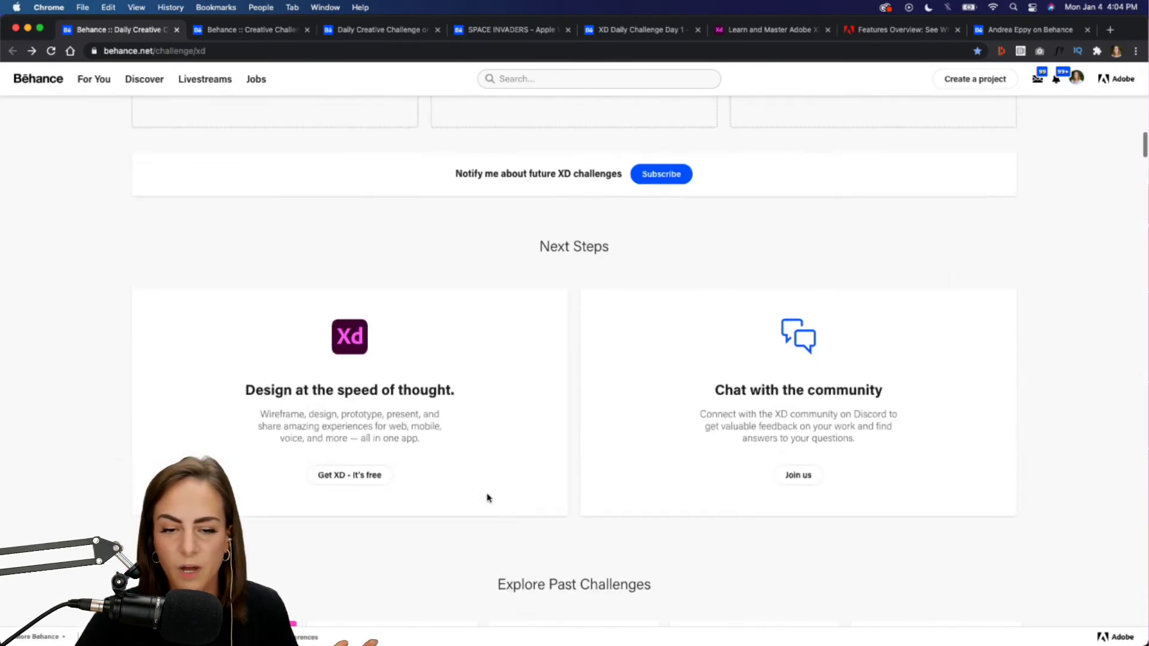
{"action": "left_click", "coordinate": [805, 478]}
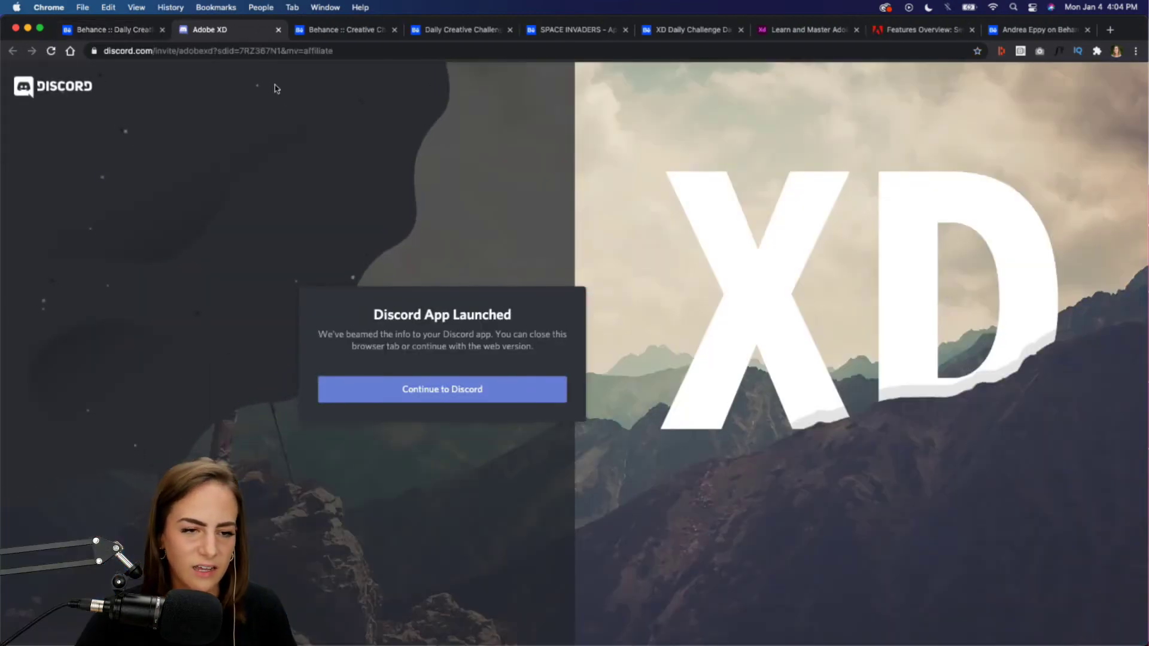
{"action": "left_click", "coordinate": [278, 30]}
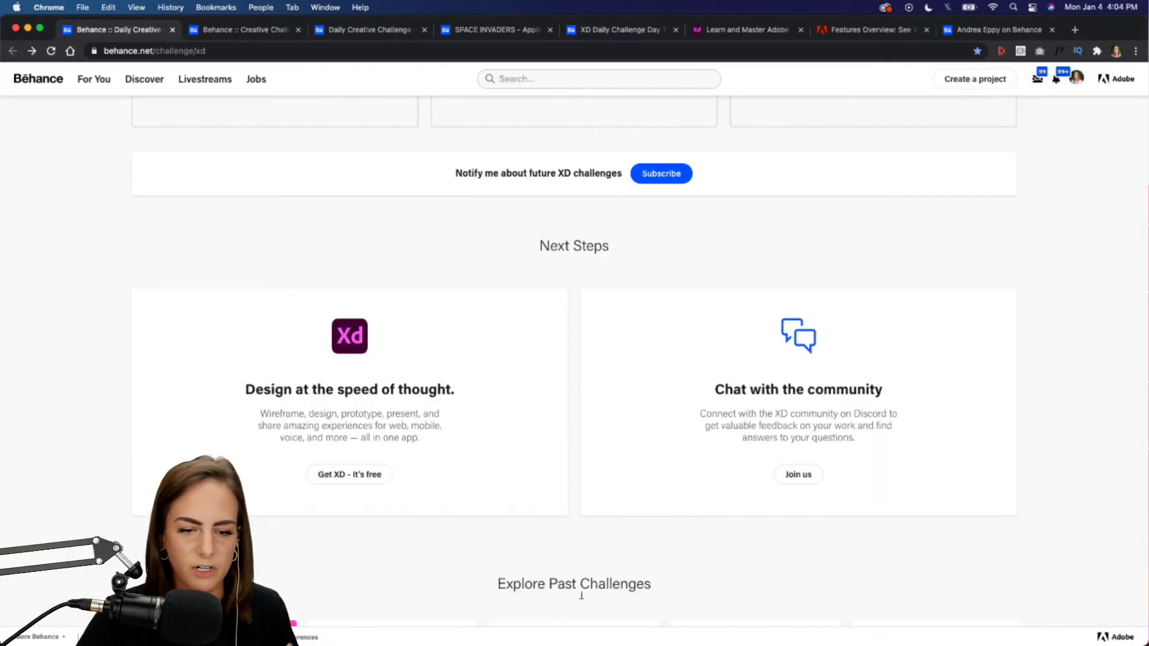
{"action": "mouse_move", "coordinate": [675, 622]}
{"action": "left_click", "coordinate": [712, 620]}
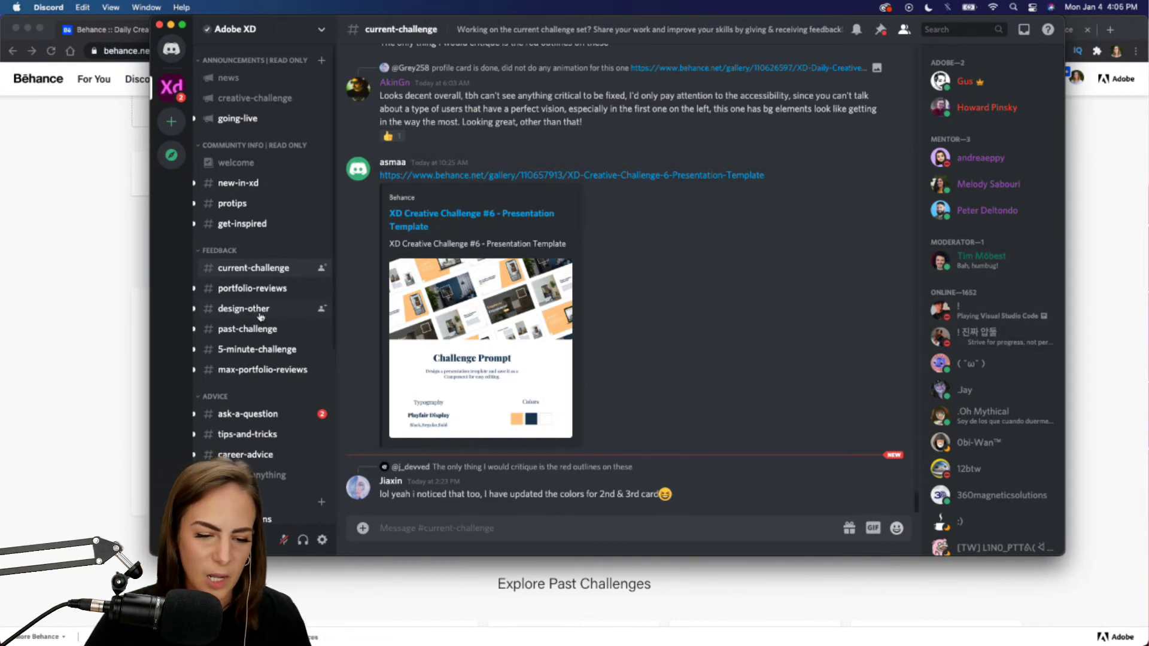
Step: Look through the creative-challenge, current-challenge and portfolio-reviews channels of the Adobe XD server, finishing in current-challenge
{"action": "scroll", "coordinate": [260, 317], "scroll_direction": "down", "scroll_amount": 5}
{"action": "scroll", "coordinate": [261, 287], "scroll_direction": "up", "scroll_amount": 5}
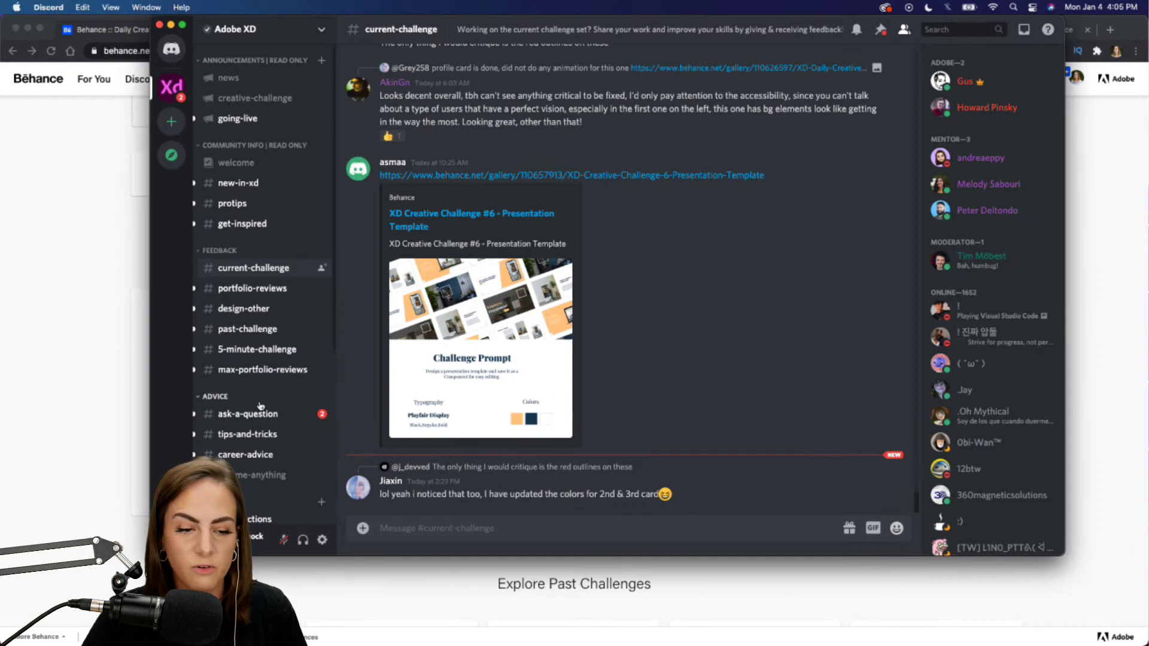
{"action": "left_click", "coordinate": [252, 100]}
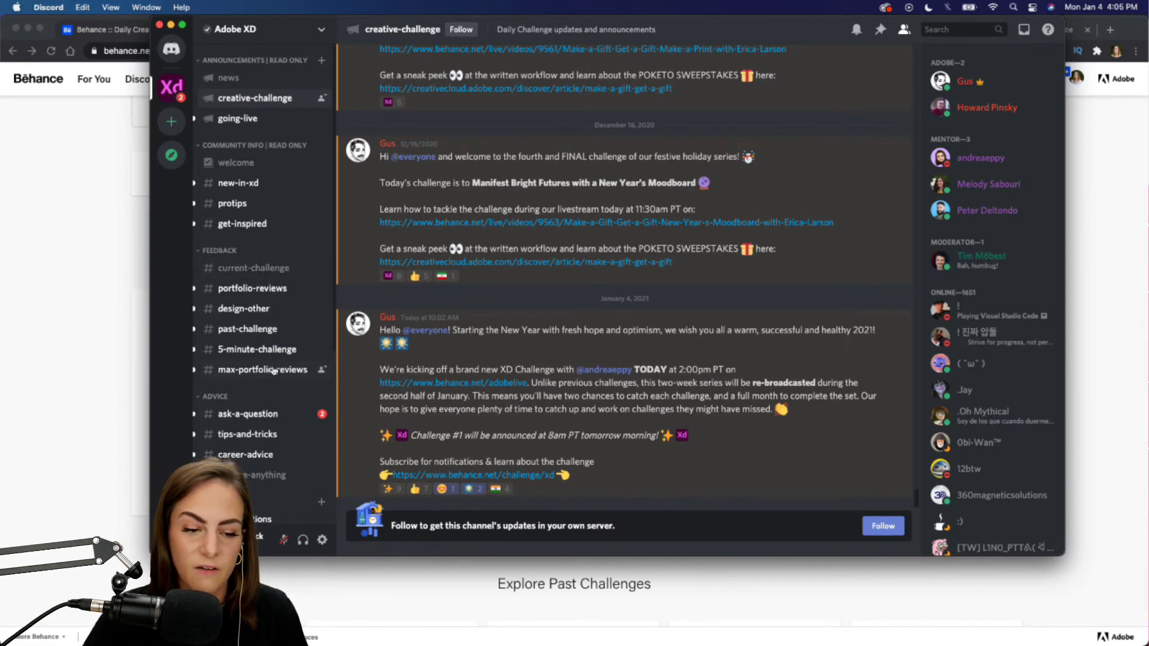
{"action": "left_click", "coordinate": [267, 268]}
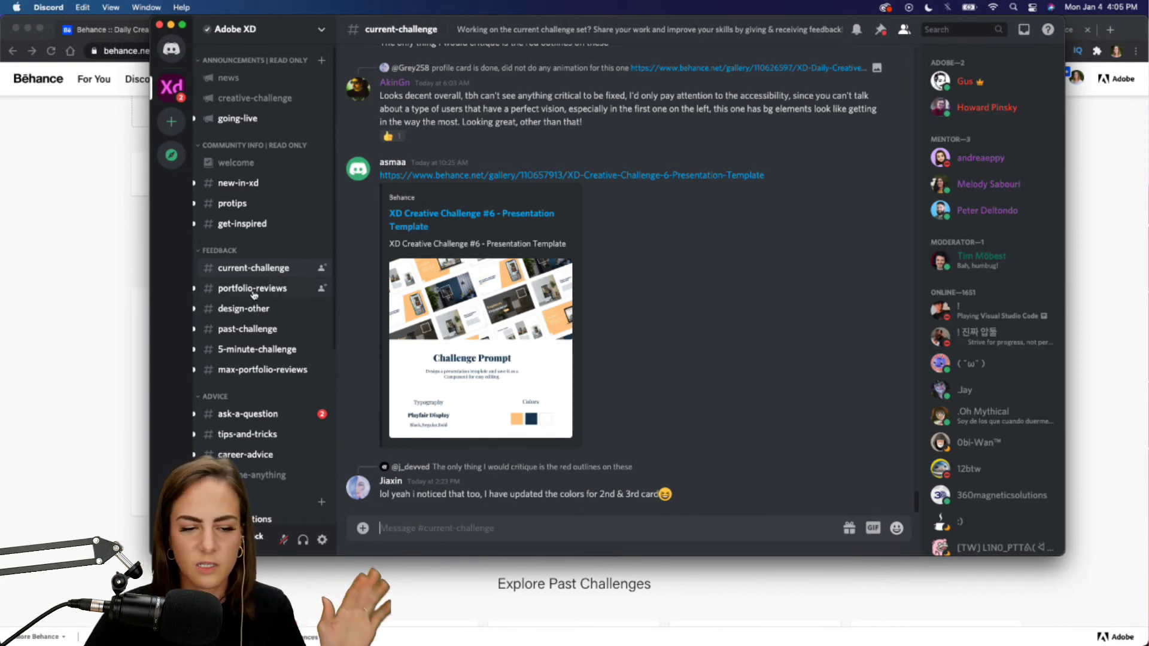
{"action": "left_click", "coordinate": [254, 290]}
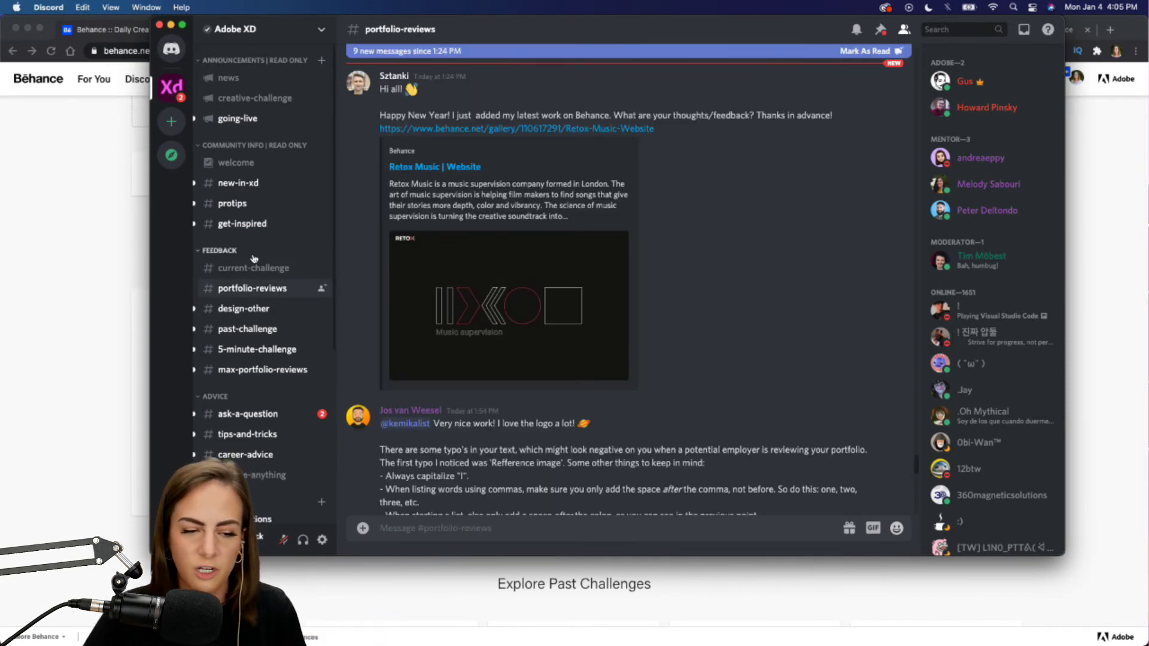
{"action": "left_click", "coordinate": [253, 268]}
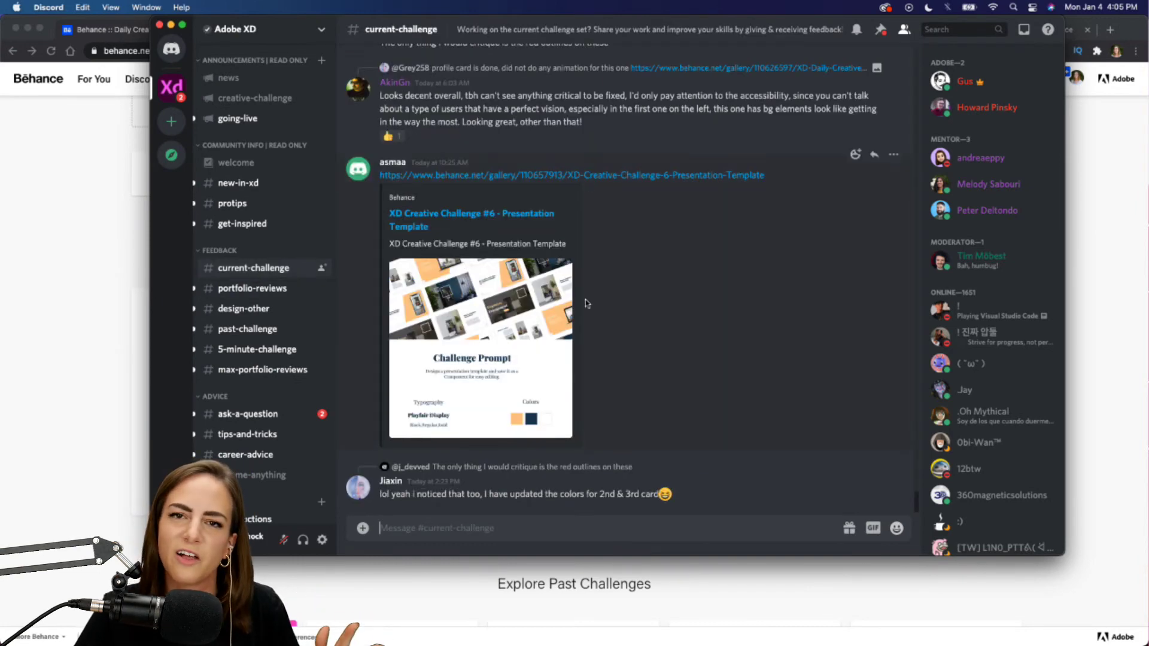
Step: Examine the shared designs and feedback in the current-challenge channel back to late December 2020, return to the newest messages, and close the Discord window
{"action": "scroll", "coordinate": [544, 293], "scroll_direction": "up", "scroll_amount": 10}
{"action": "scroll", "coordinate": [699, 323], "scroll_direction": "up", "scroll_amount": 15}
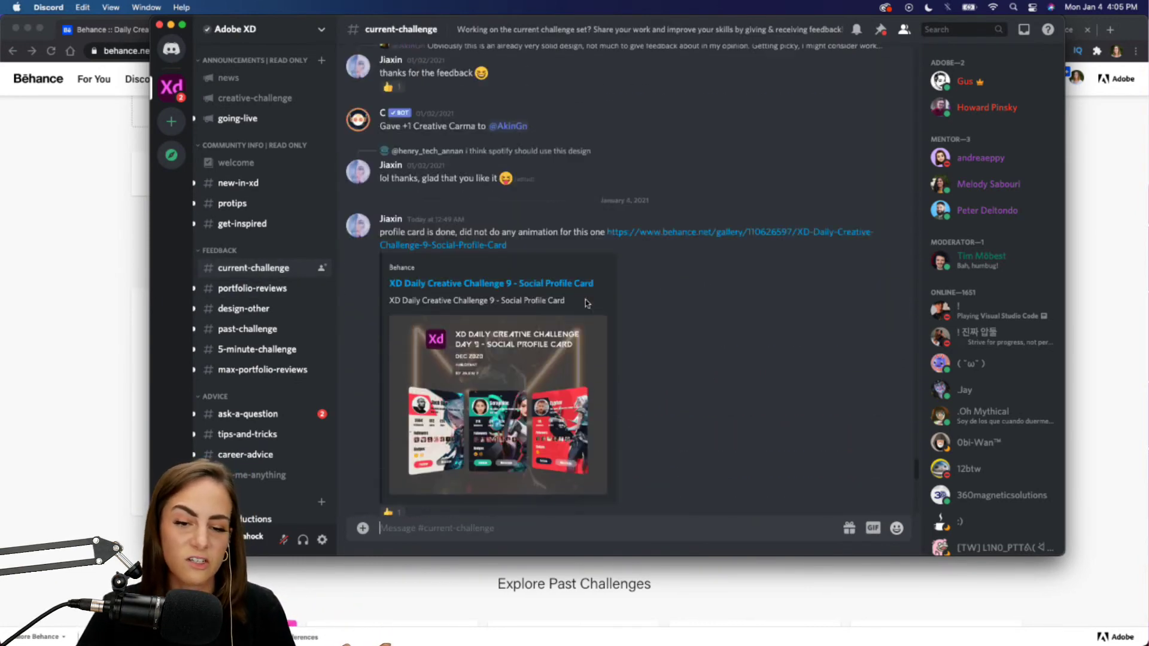
{"action": "scroll", "coordinate": [698, 322], "scroll_direction": "up", "scroll_amount": 15}
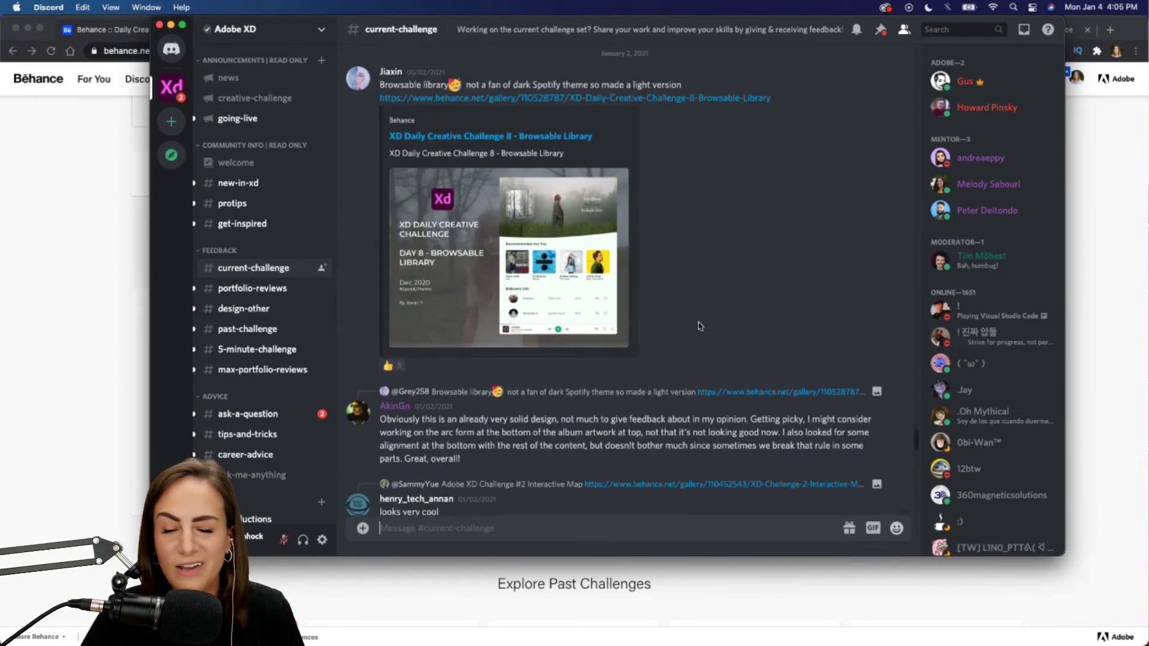
{"action": "scroll", "coordinate": [698, 323], "scroll_direction": "up", "scroll_amount": 10}
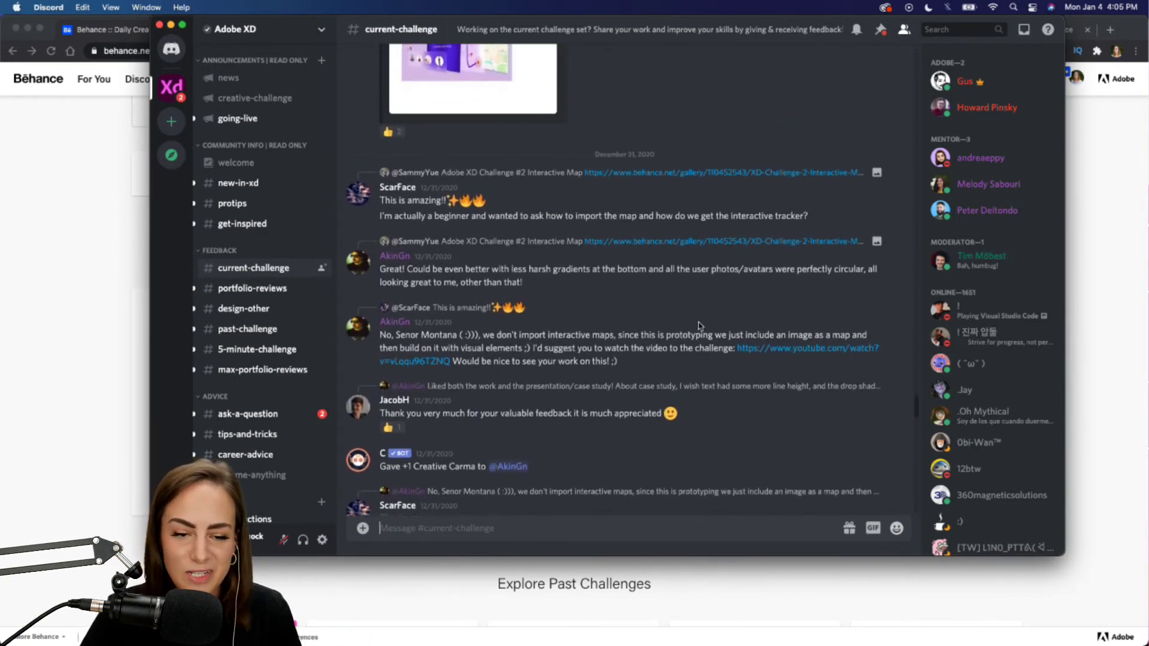
{"action": "scroll", "coordinate": [700, 326], "scroll_direction": "up", "scroll_amount": 10}
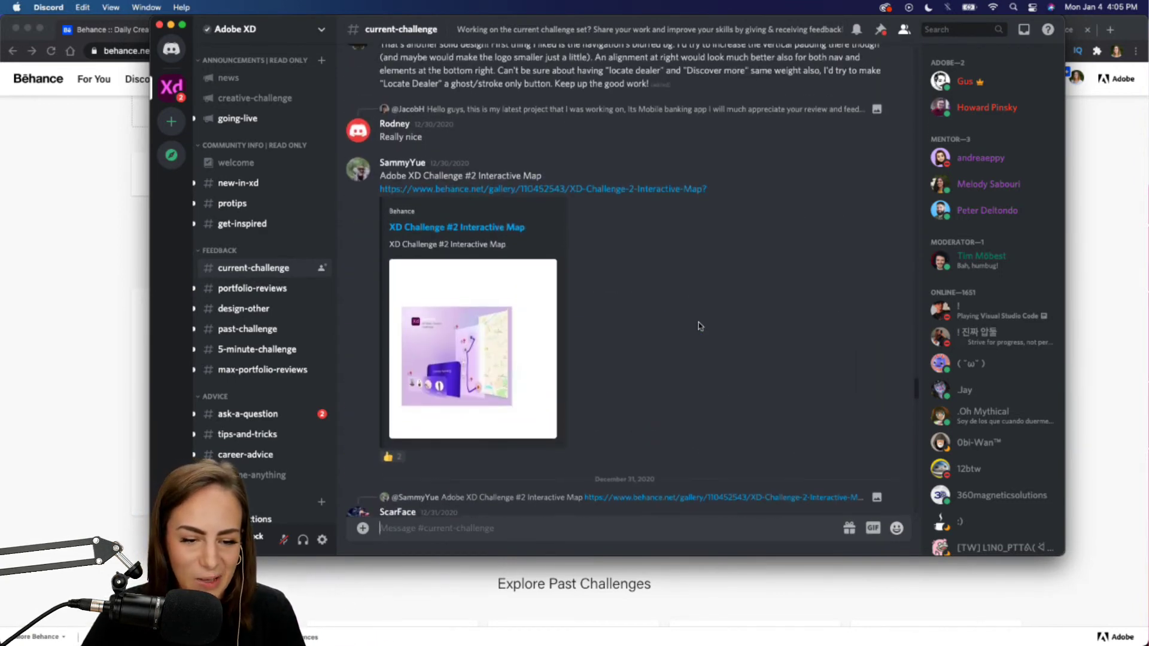
{"action": "scroll", "coordinate": [700, 326], "scroll_direction": "up", "scroll_amount": 3}
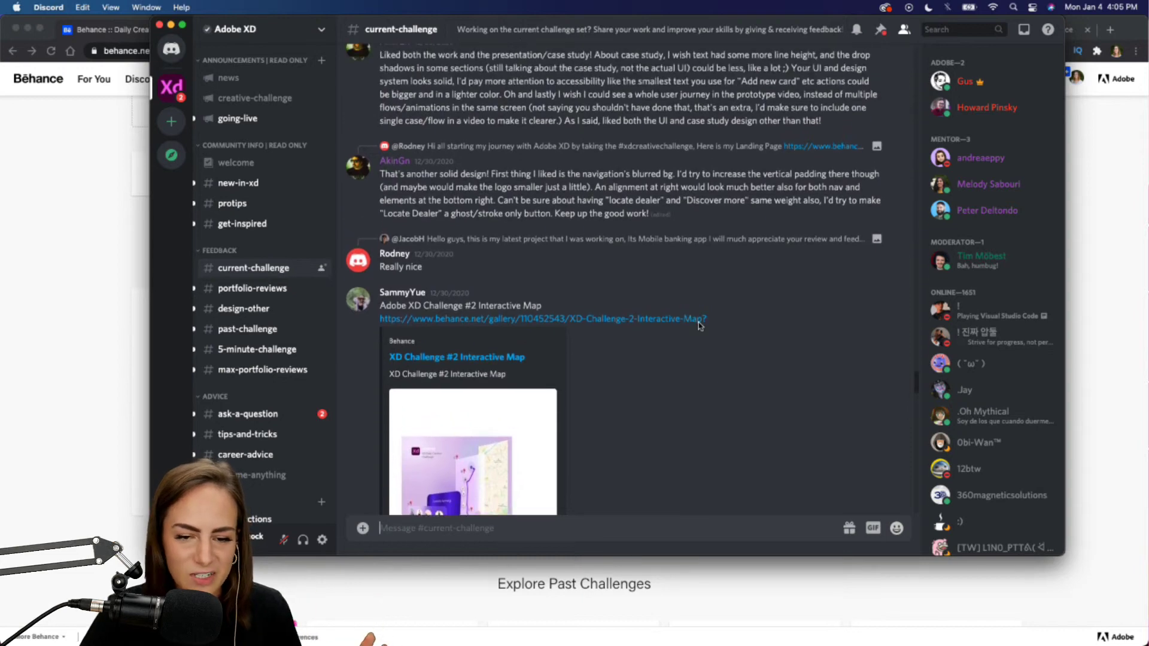
{"action": "scroll", "coordinate": [698, 326], "scroll_direction": "up", "scroll_amount": 10}
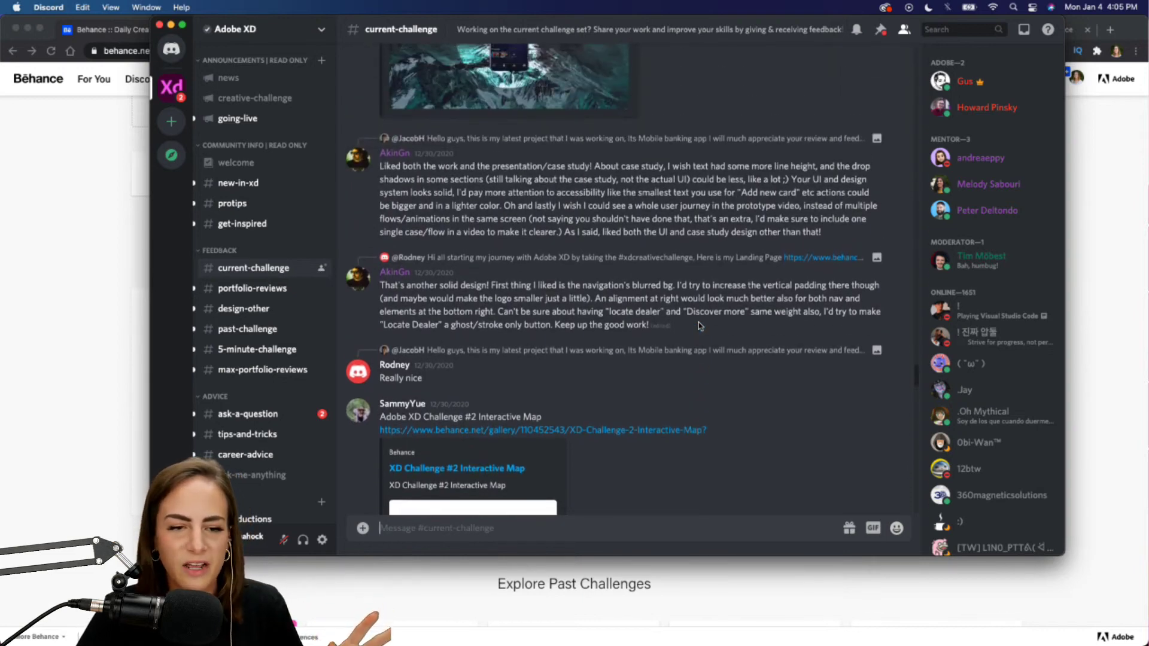
{"action": "scroll", "coordinate": [699, 325], "scroll_direction": "down", "scroll_amount": 20}
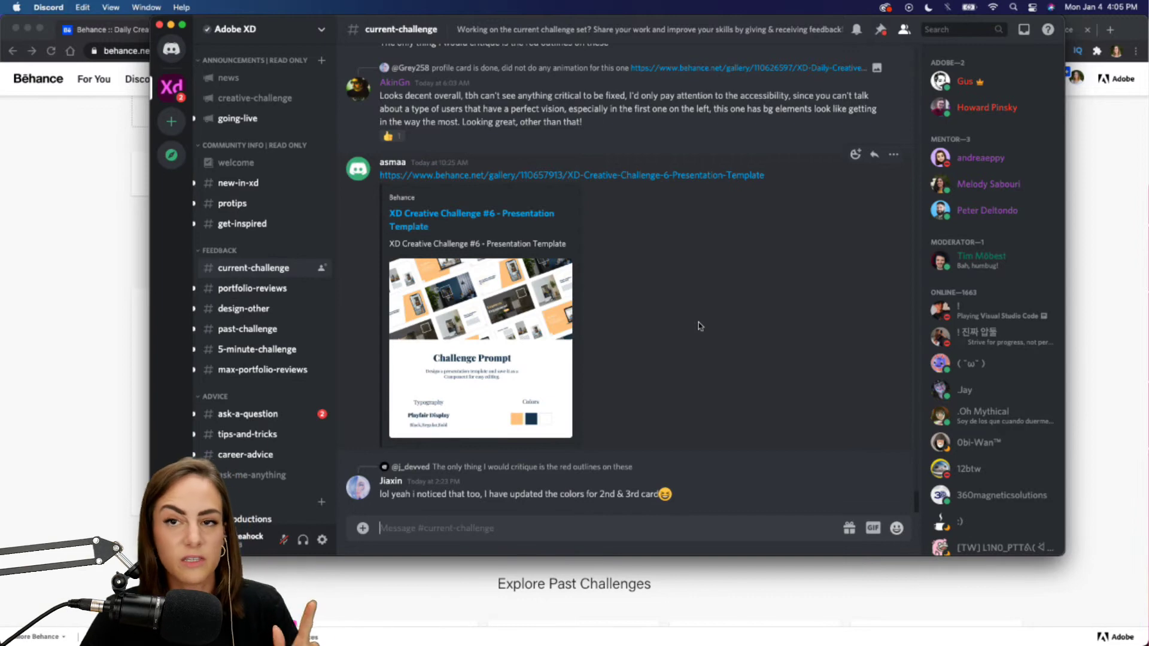
{"action": "left_click", "coordinate": [172, 27]}
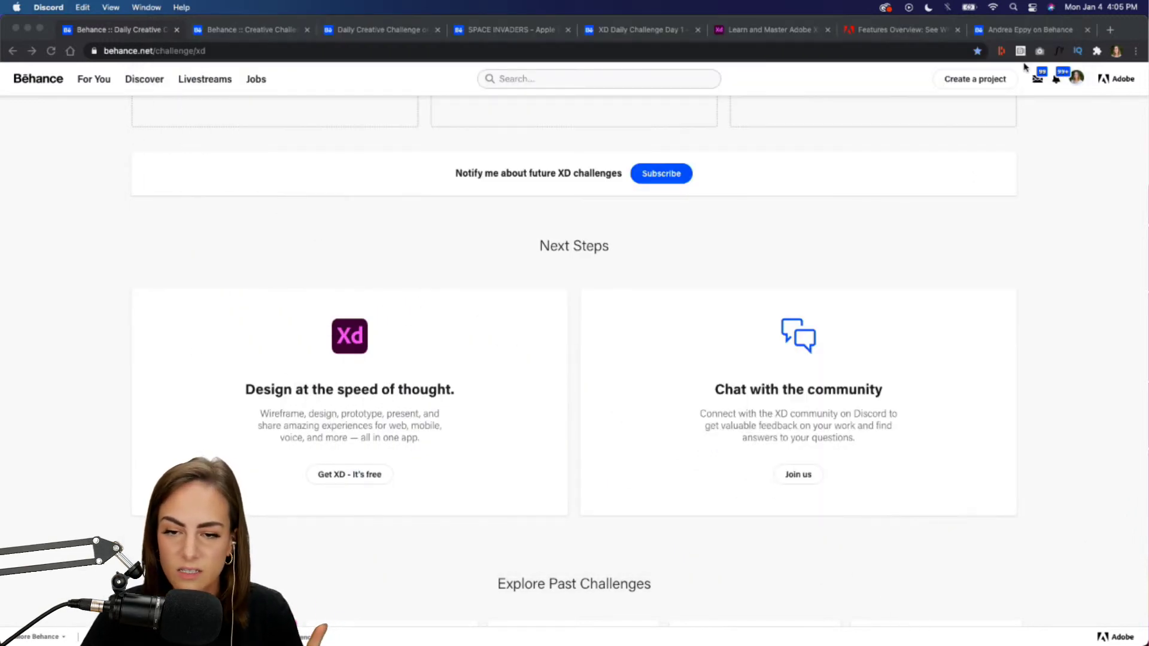
Step: Switch to the Behance profile page in Chrome and open the XD Daily Creative Challenge June 8-19 project for editing
{"action": "left_click", "coordinate": [1011, 33]}
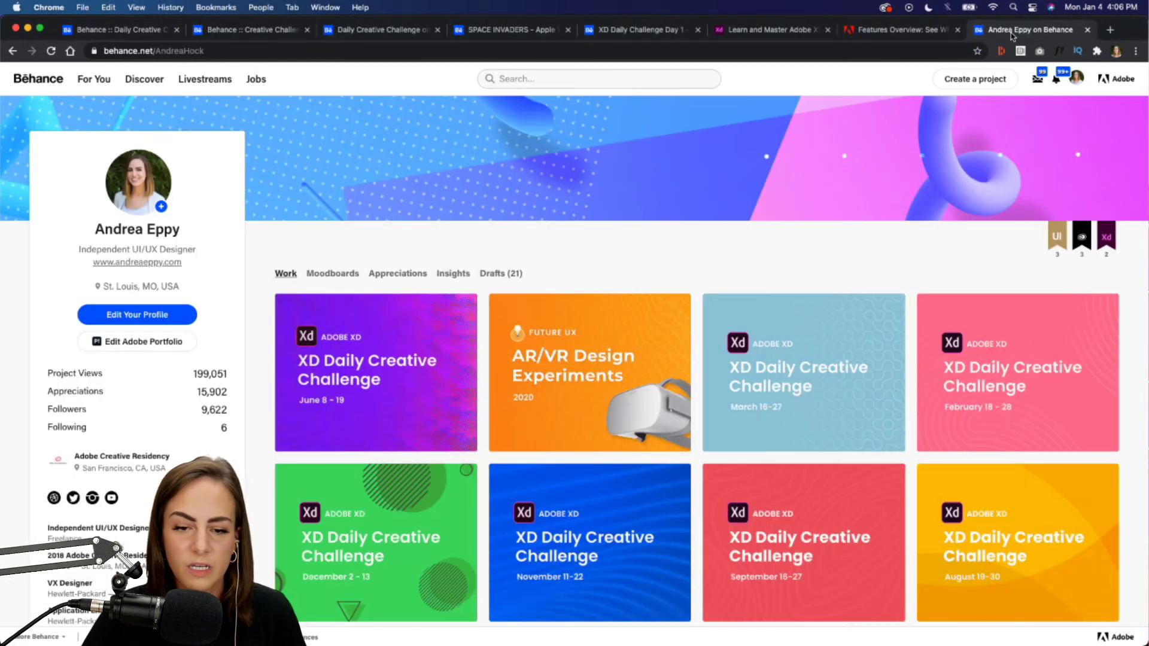
{"action": "left_click", "coordinate": [298, 311]}
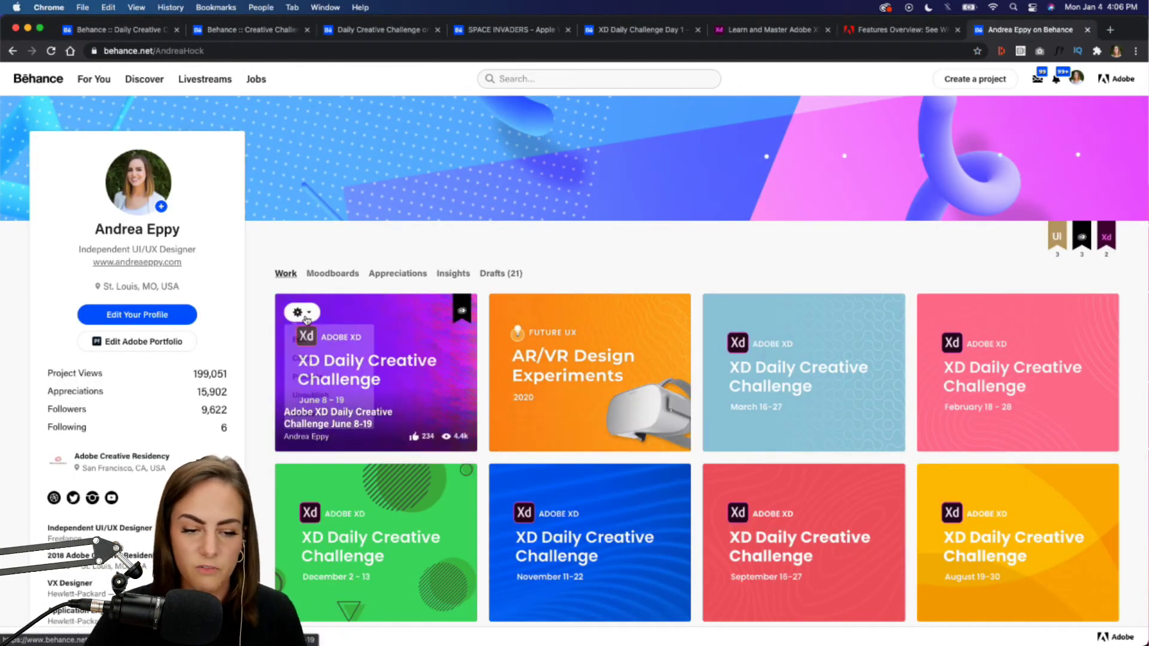
{"action": "left_click", "coordinate": [303, 315]}
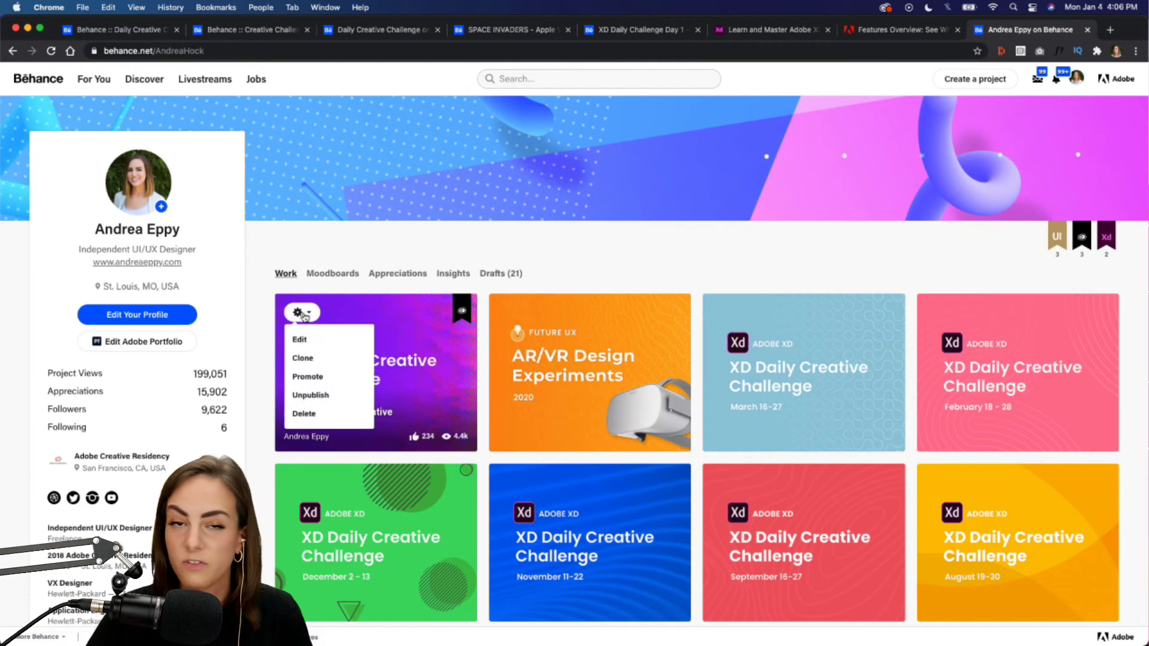
{"action": "left_click", "coordinate": [301, 340]}
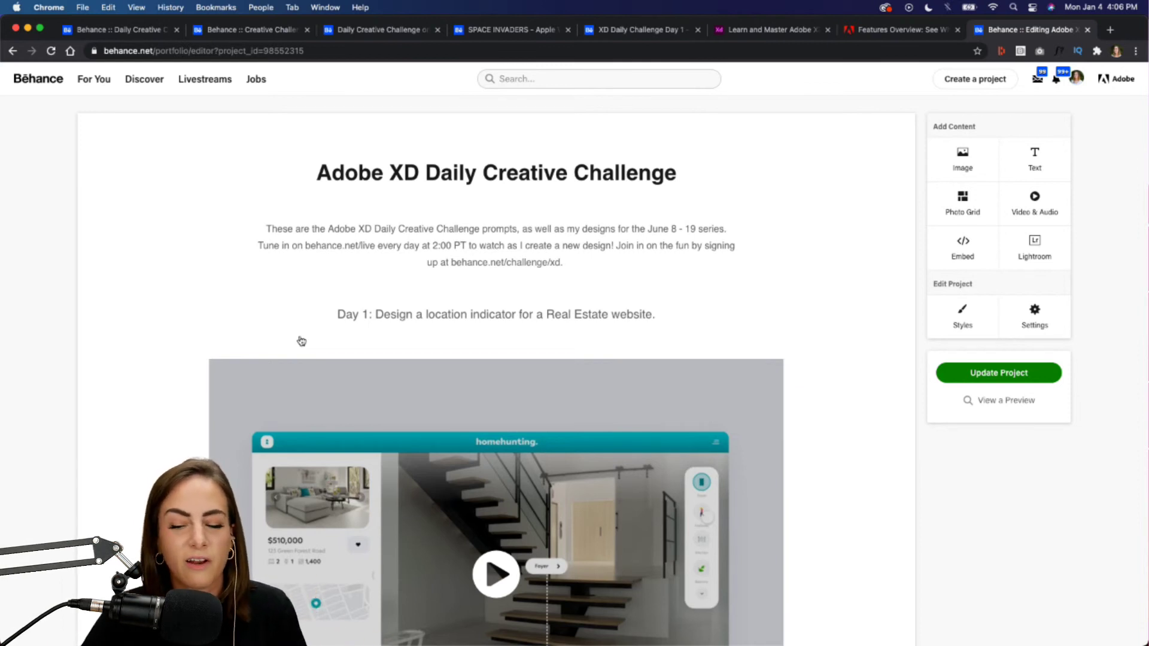
Step: View the project's settings with its cover, title, tags and tools, cancel without updating, and close the project editor page
{"action": "left_click", "coordinate": [1048, 322]}
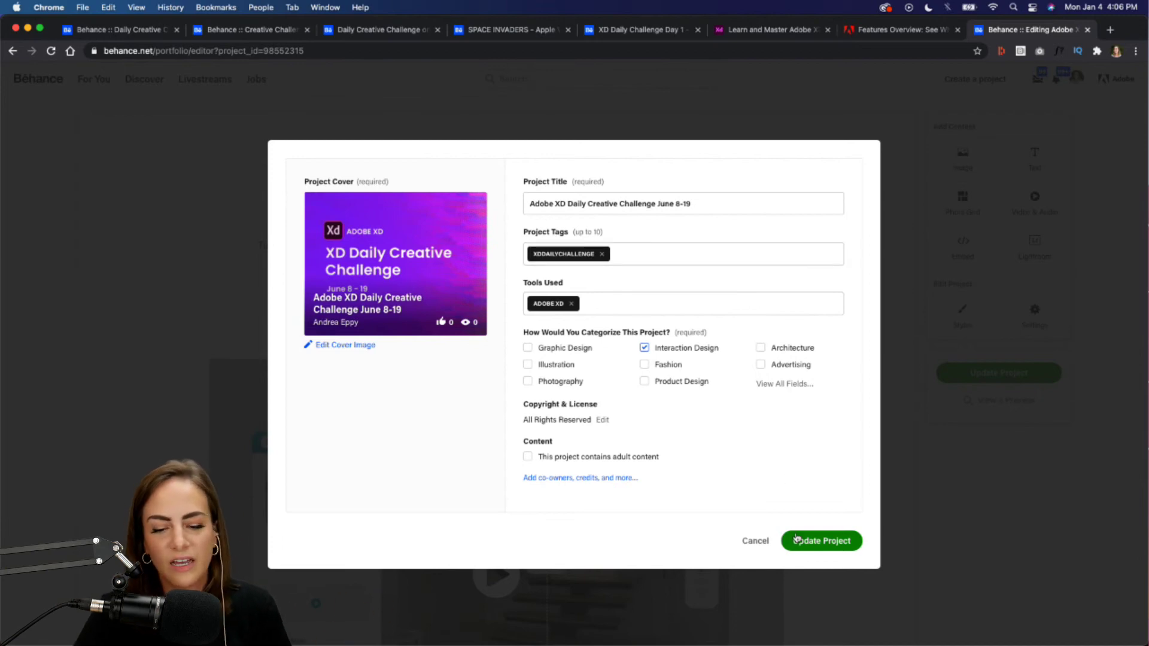
{"action": "left_click", "coordinate": [757, 542]}
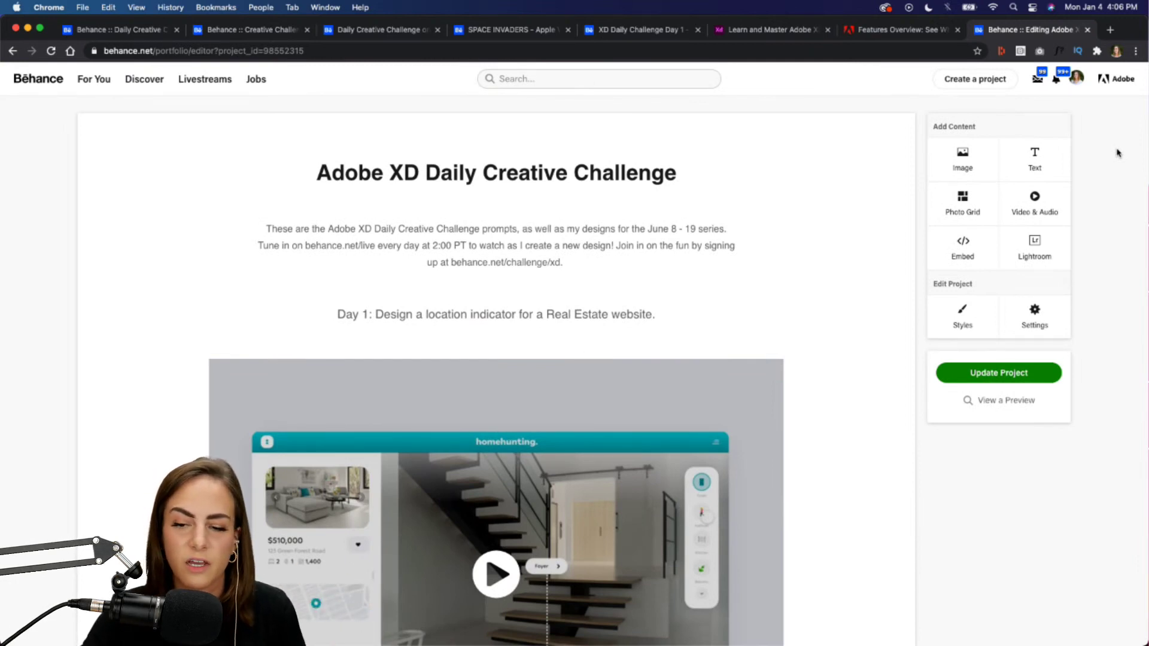
{"action": "left_click", "coordinate": [1088, 29]}
Step: Switch to the Creative Challenges gallery on Behance and browse the curated community projects across all categories
{"action": "left_click", "coordinate": [290, 30]}
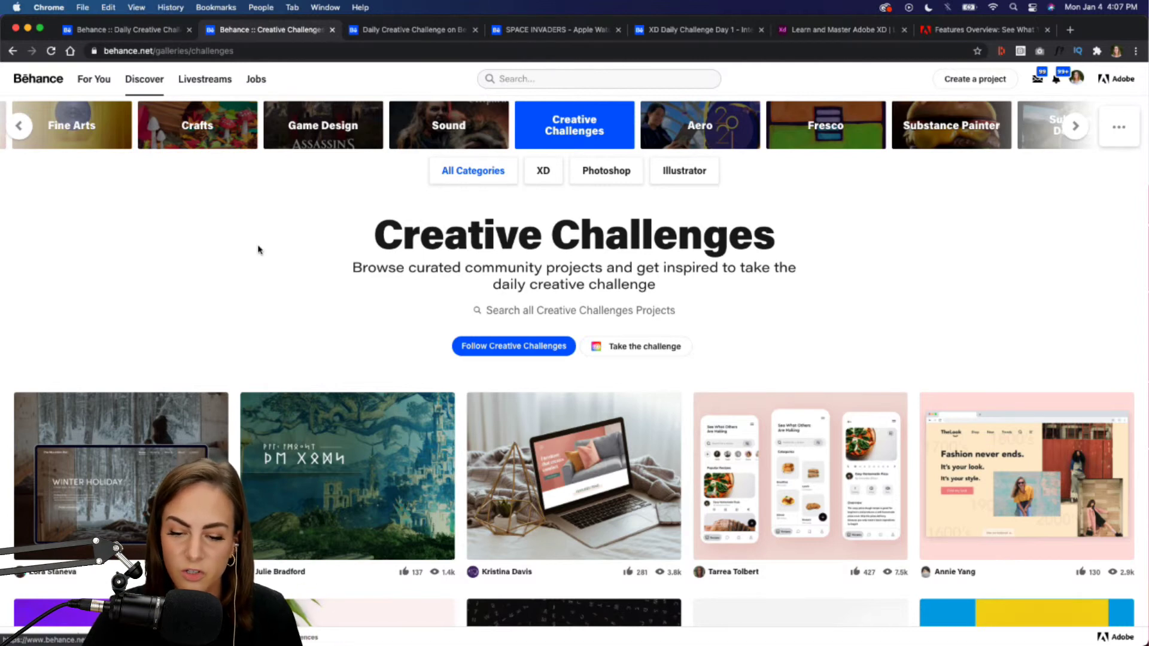
{"action": "scroll", "coordinate": [258, 249], "scroll_direction": "down", "scroll_amount": 5}
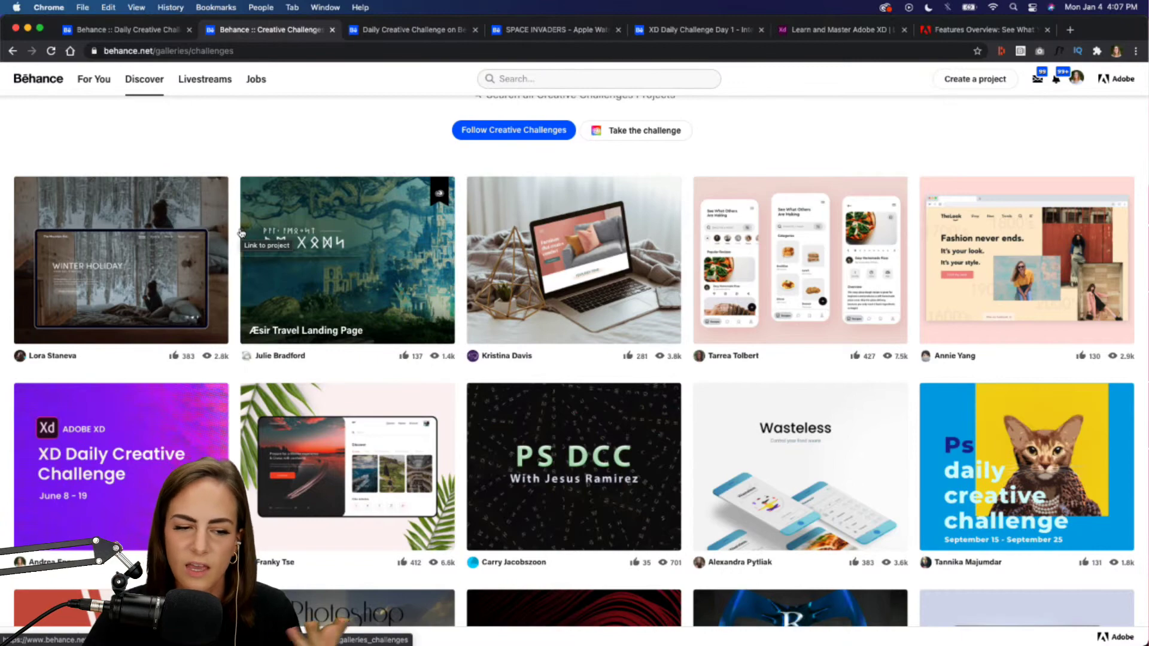
{"action": "scroll", "coordinate": [241, 233], "scroll_direction": "down", "scroll_amount": 6}
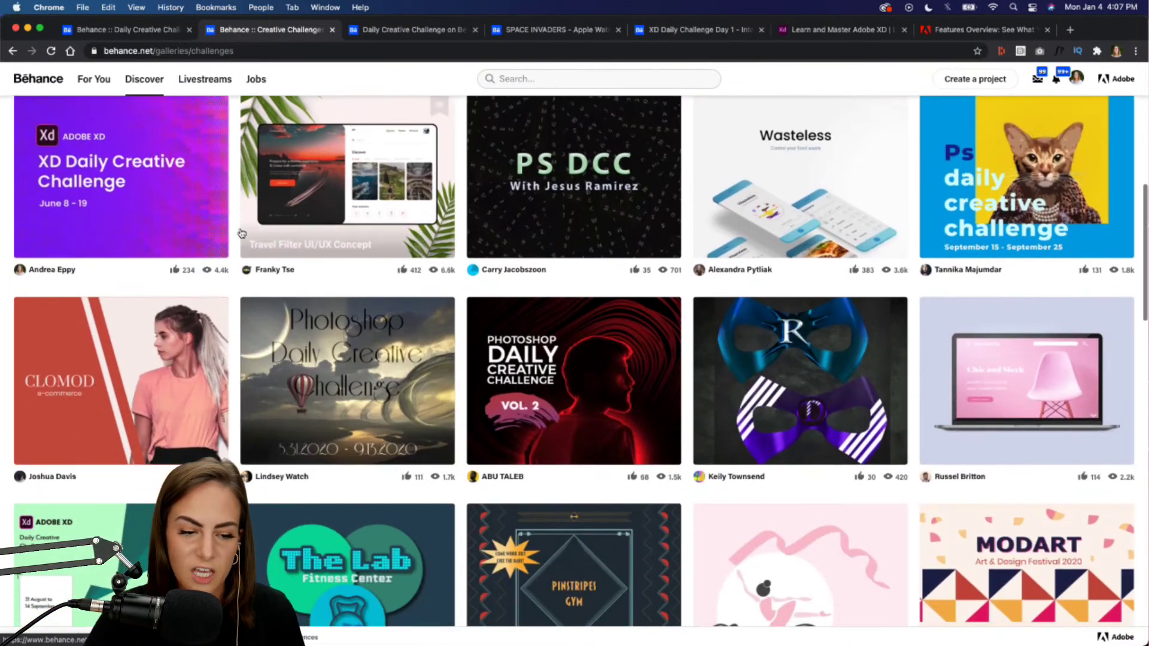
{"action": "scroll", "coordinate": [241, 233], "scroll_direction": "up", "scroll_amount": 10}
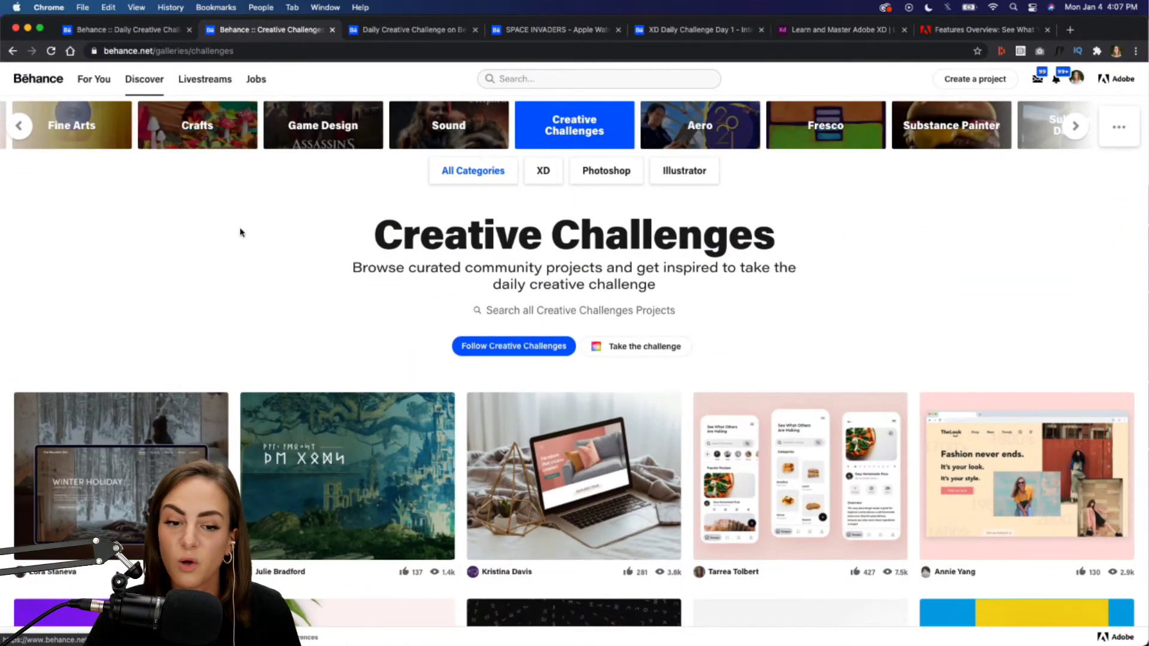
Step: Filter the Creative Challenges gallery by XD, Photoshop and Illustrator in turn to compare their projects
{"action": "left_click", "coordinate": [544, 174]}
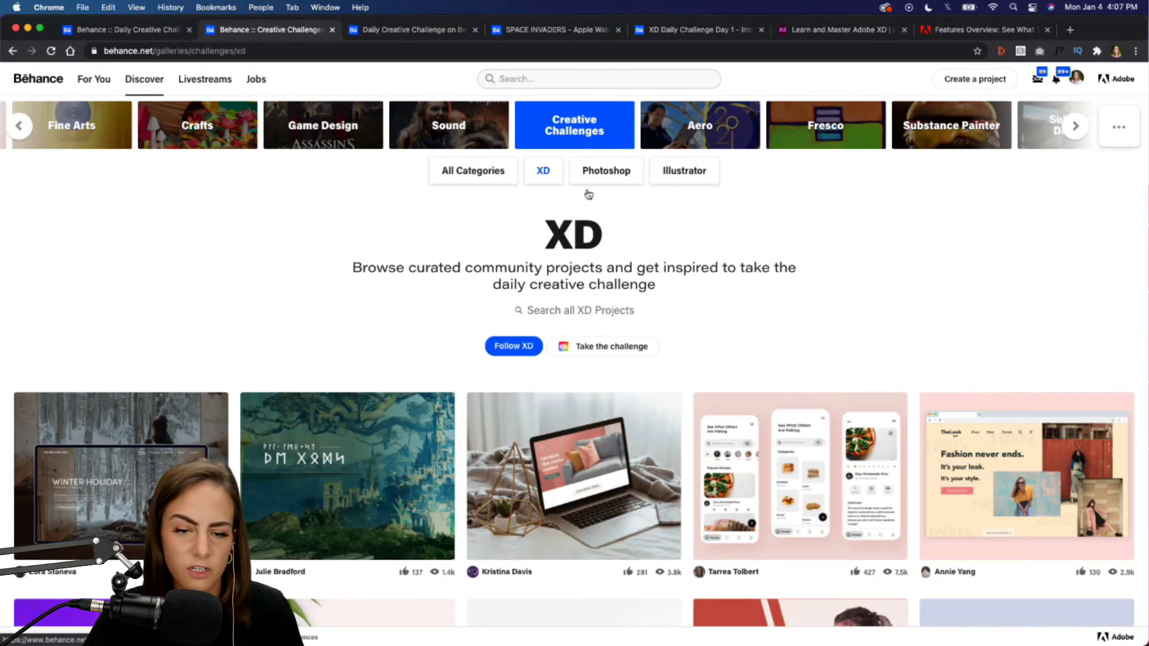
{"action": "left_click", "coordinate": [606, 175]}
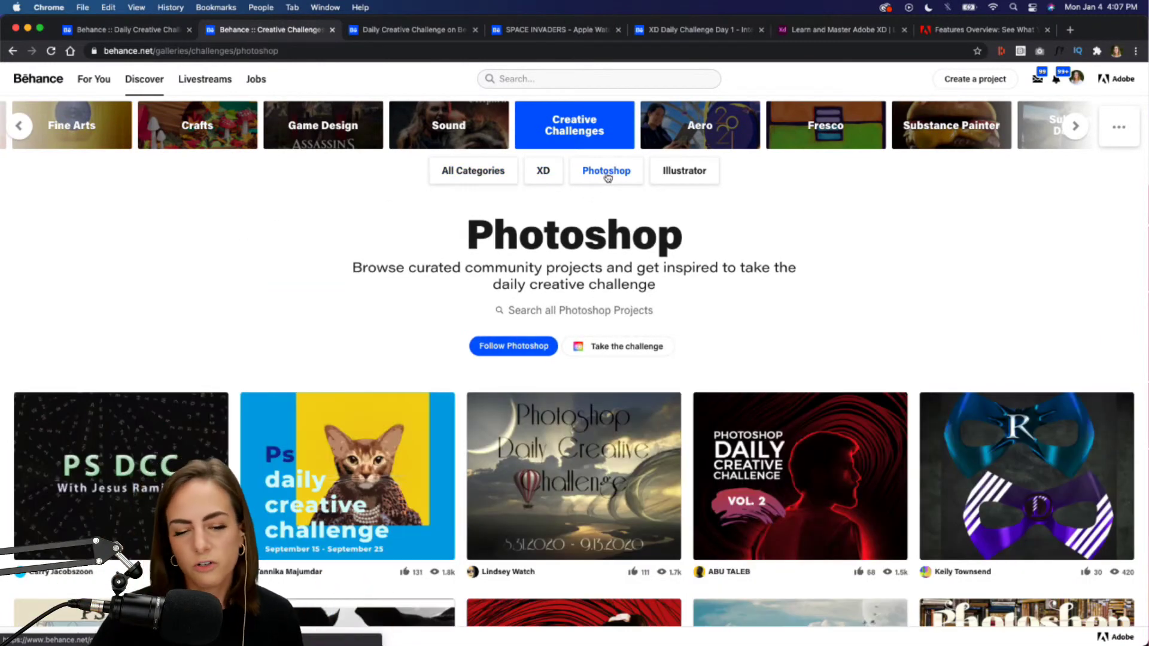
{"action": "left_click", "coordinate": [688, 174]}
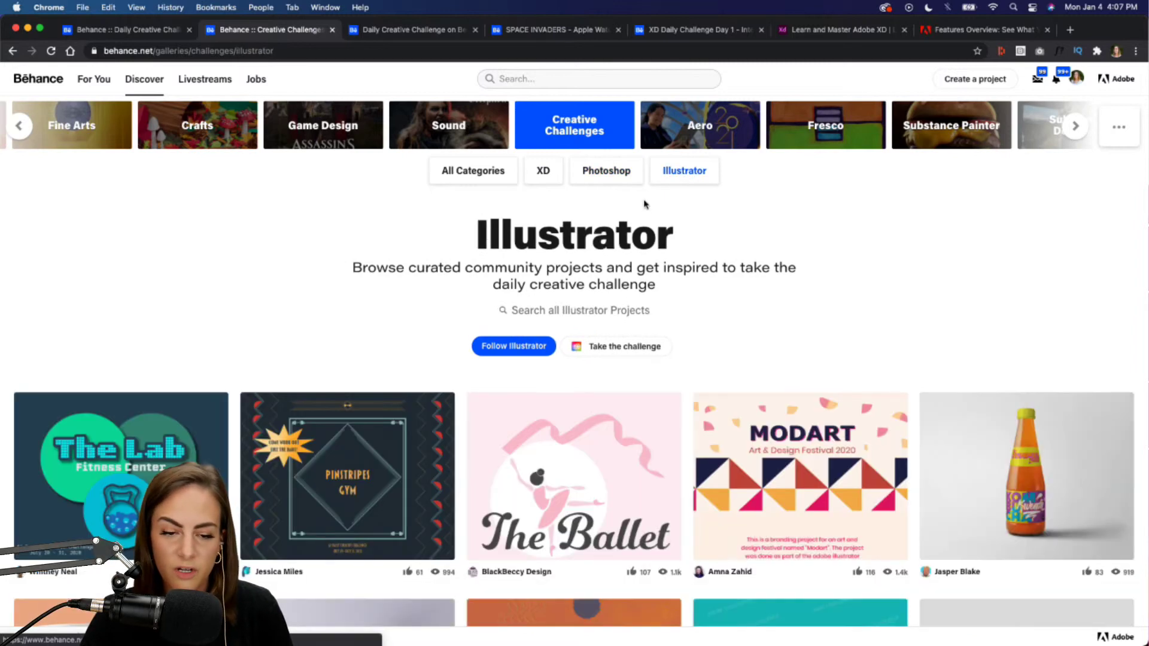
Step: Filter the Creative Challenges gallery by XD again, browse its community projects, and return to the start of the gallery
{"action": "left_click", "coordinate": [543, 173]}
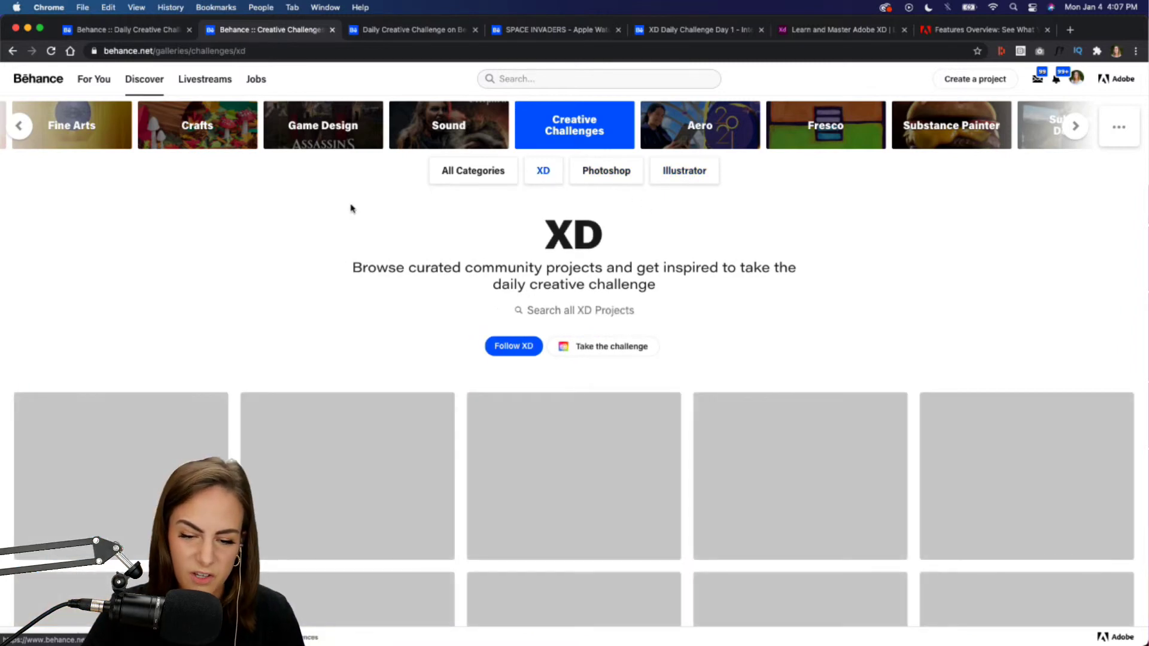
{"action": "scroll", "coordinate": [352, 208], "scroll_direction": "down", "scroll_amount": 1}
{"action": "scroll", "coordinate": [352, 209], "scroll_direction": "down", "scroll_amount": 15}
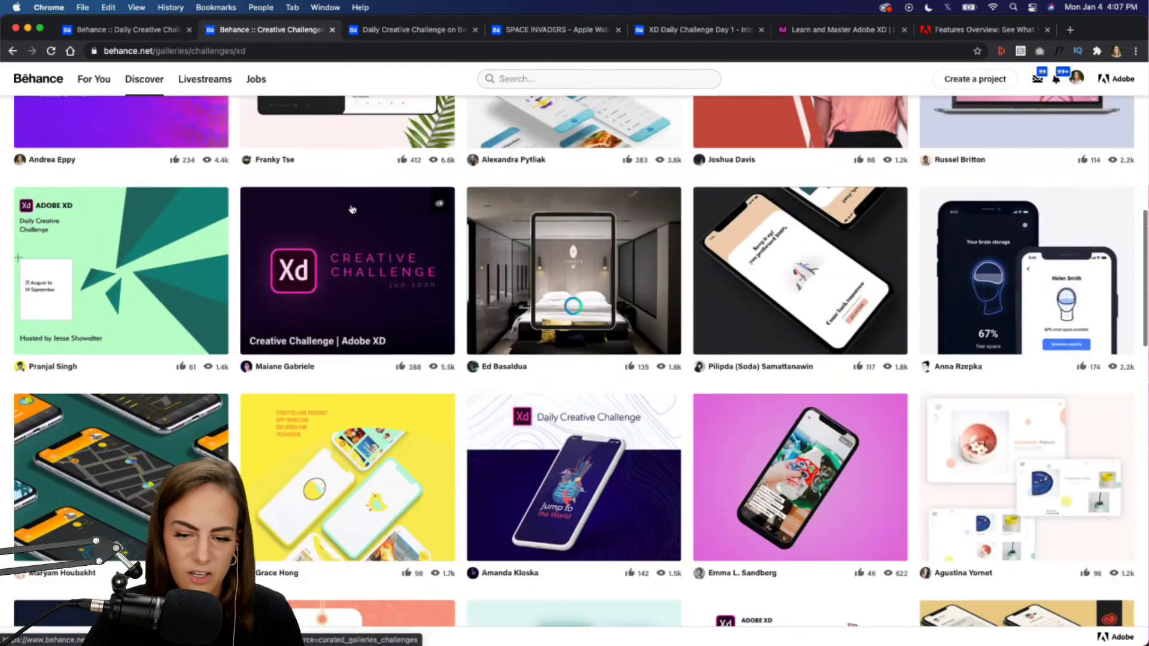
{"action": "scroll", "coordinate": [351, 208], "scroll_direction": "down", "scroll_amount": 1}
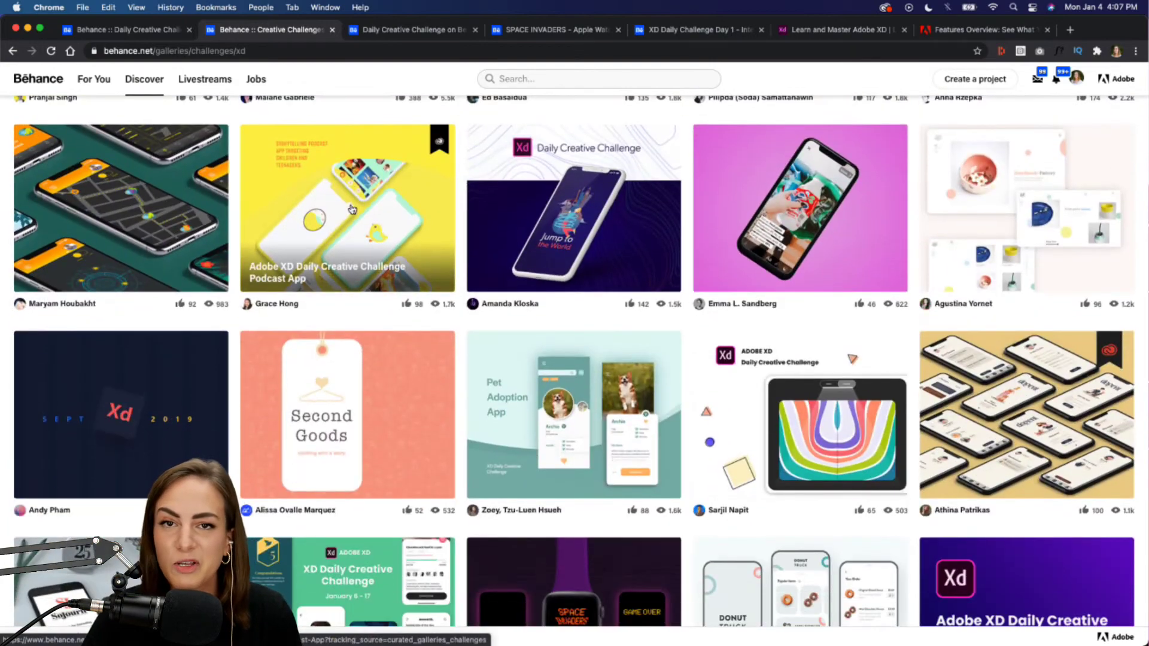
{"action": "scroll", "coordinate": [352, 208], "scroll_direction": "down", "scroll_amount": 3}
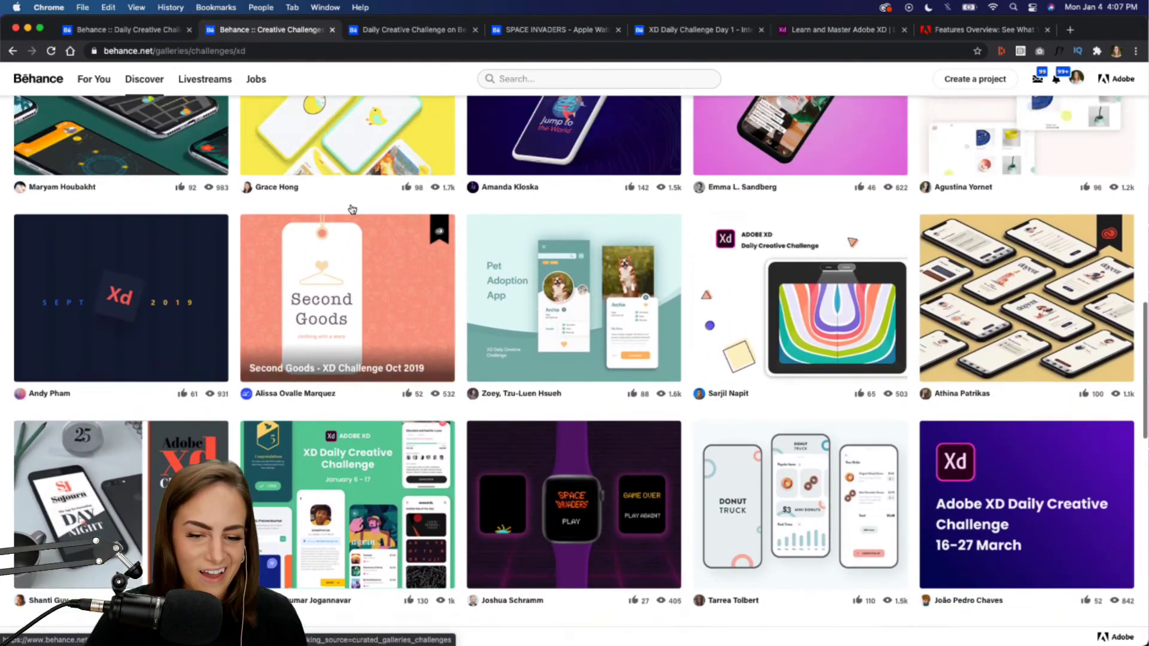
{"action": "scroll", "coordinate": [353, 209], "scroll_direction": "up", "scroll_amount": 20}
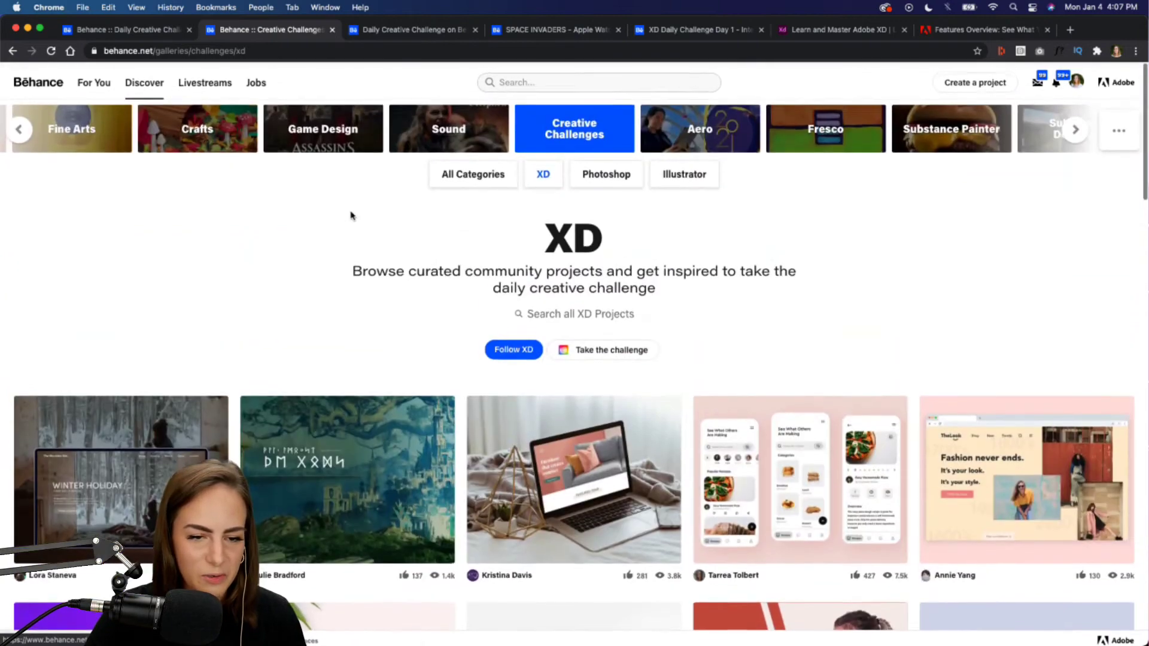
Step: Switch to the Daily Creative Challenge project and examine its Day 1: Repeat Grids and Day 2: Auto Animate briefs and designs
{"action": "left_click", "coordinate": [411, 31]}
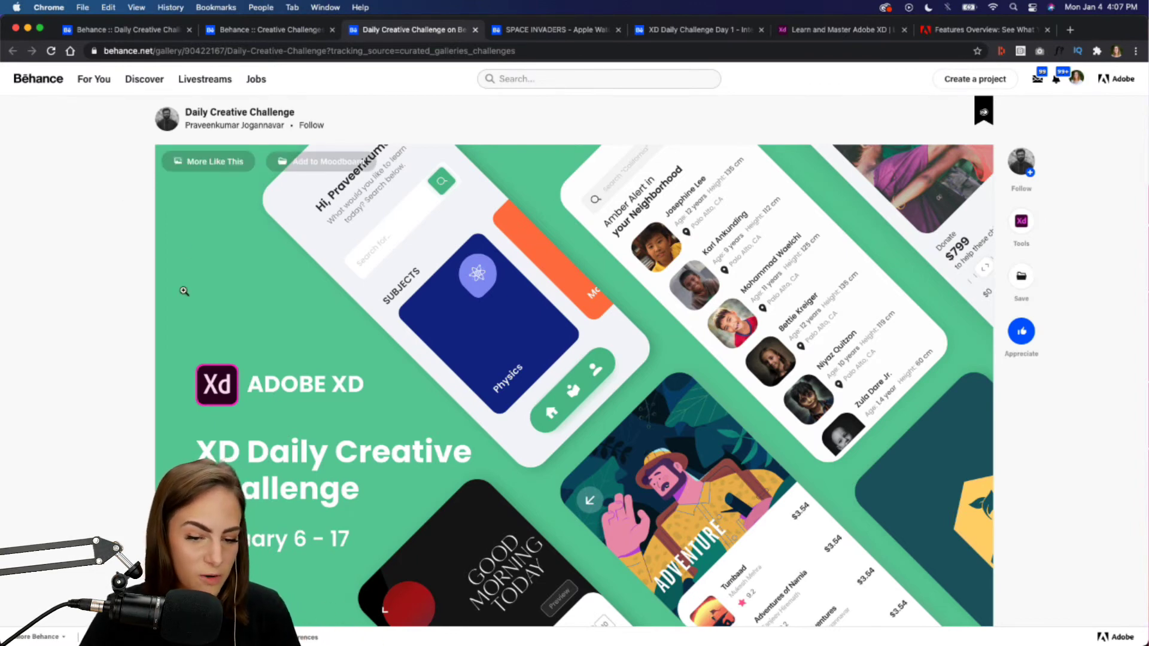
{"action": "scroll", "coordinate": [183, 291], "scroll_direction": "down", "scroll_amount": 6}
{"action": "scroll", "coordinate": [184, 291], "scroll_direction": "down", "scroll_amount": 4}
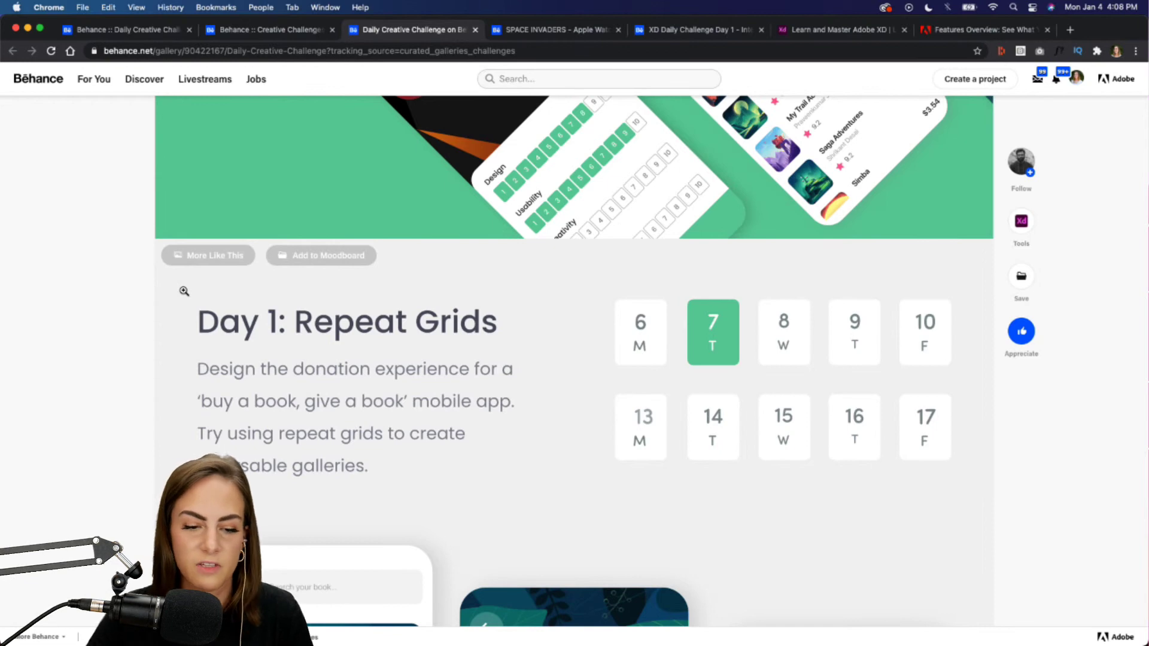
{"action": "scroll", "coordinate": [184, 291], "scroll_direction": "down", "scroll_amount": 4}
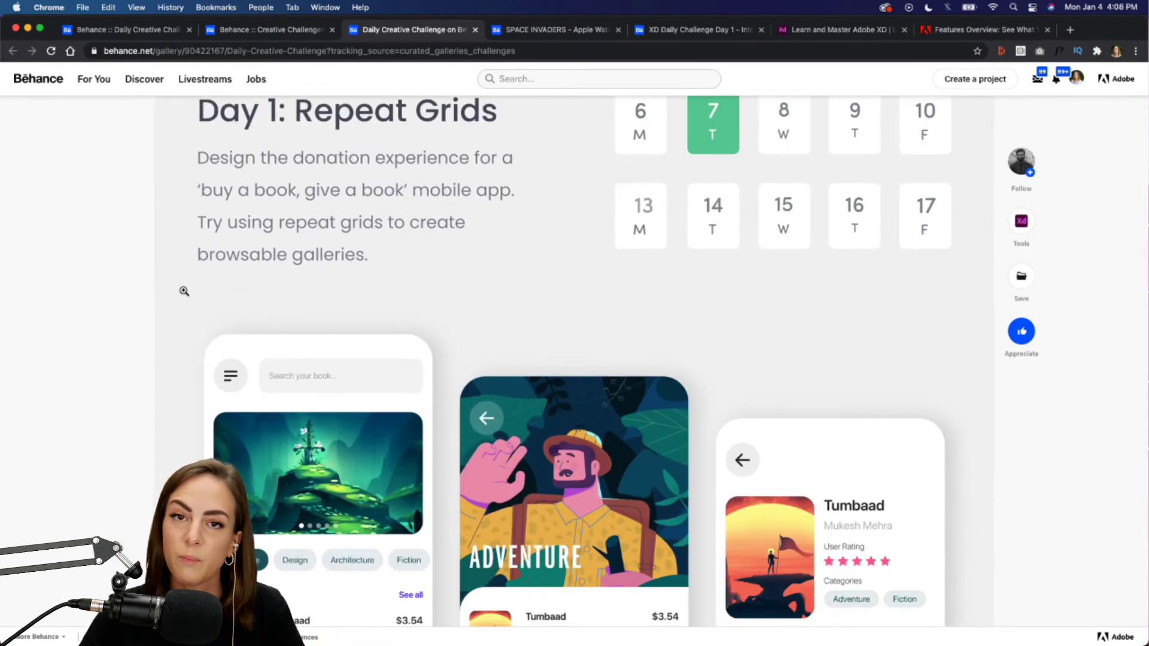
{"action": "scroll", "coordinate": [184, 290], "scroll_direction": "down", "scroll_amount": 12}
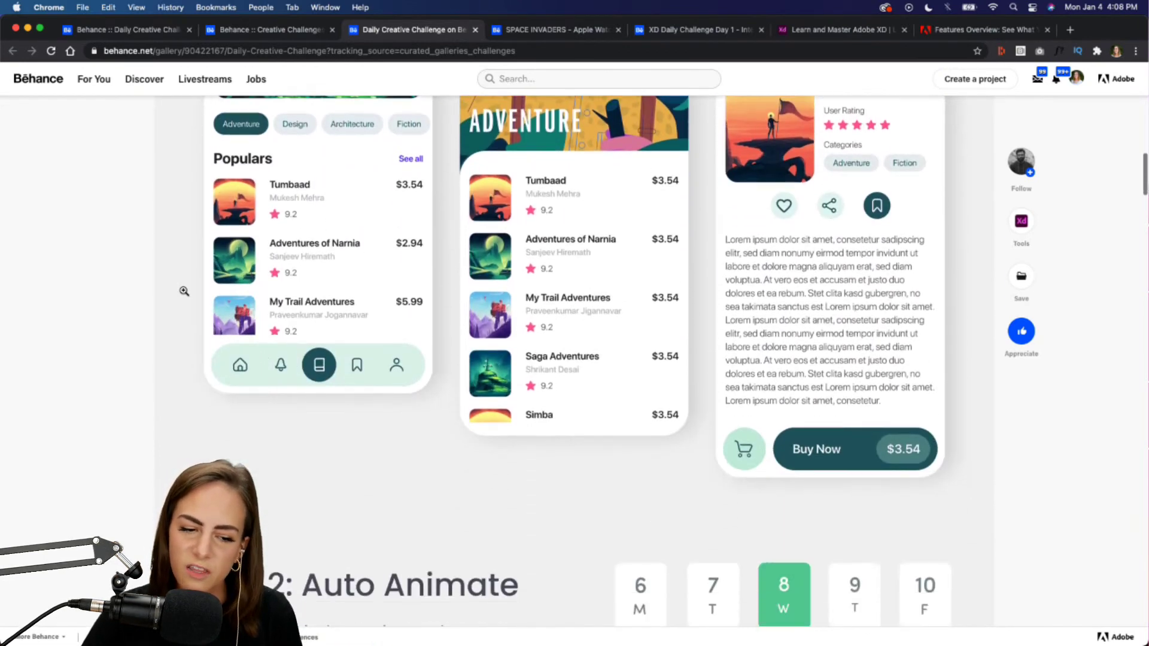
{"action": "scroll", "coordinate": [184, 291], "scroll_direction": "down", "scroll_amount": 1}
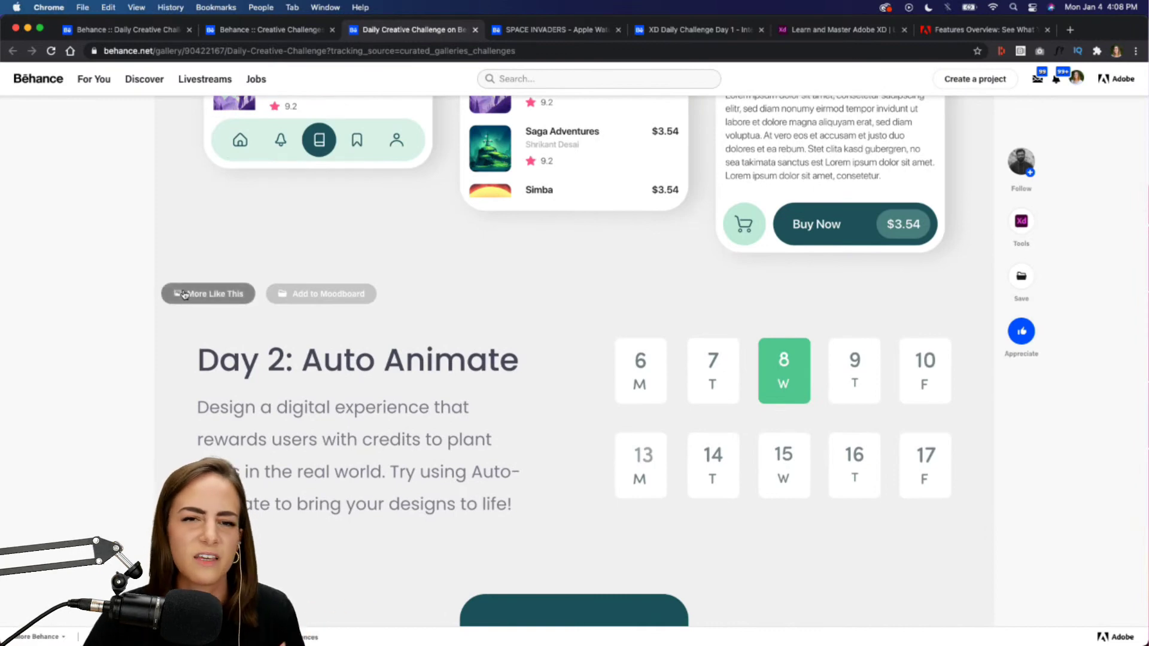
{"action": "scroll", "coordinate": [184, 294], "scroll_direction": "down", "scroll_amount": 12}
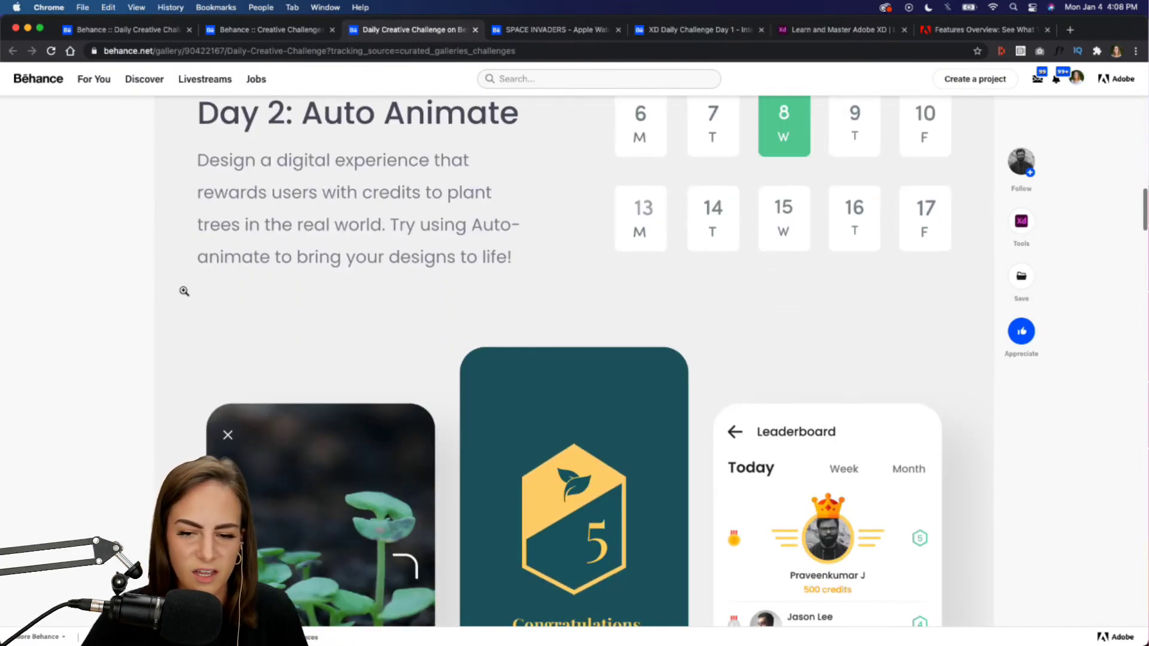
{"action": "scroll", "coordinate": [184, 291], "scroll_direction": "down", "scroll_amount": 10}
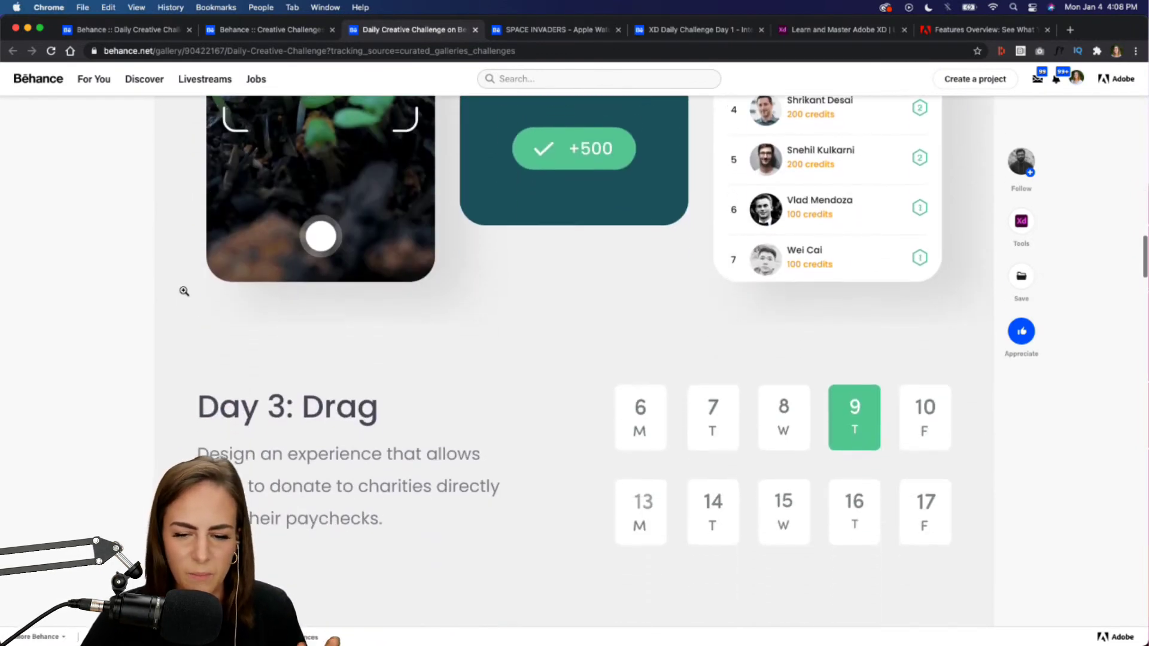
Step: Examine the project's Day 3: Drag, Amber Alert and awwwards mobile site designs, and return to the project's cover
{"action": "scroll", "coordinate": [183, 287], "scroll_direction": "up", "scroll_amount": 2}
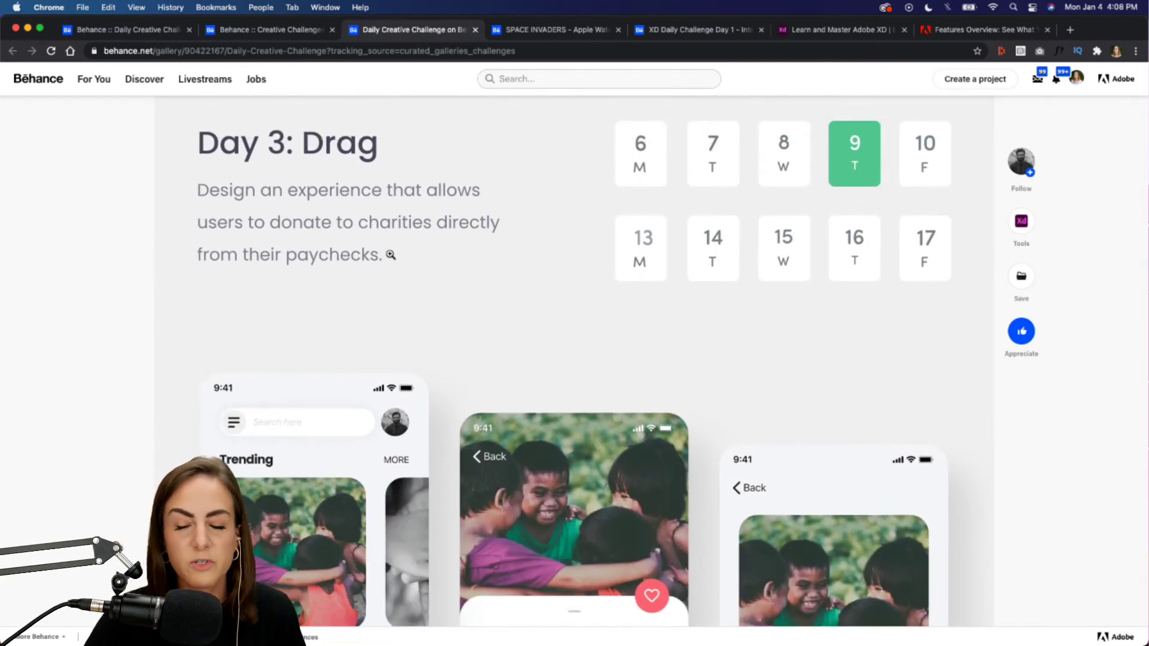
{"action": "scroll", "coordinate": [390, 254], "scroll_direction": "down", "scroll_amount": 9}
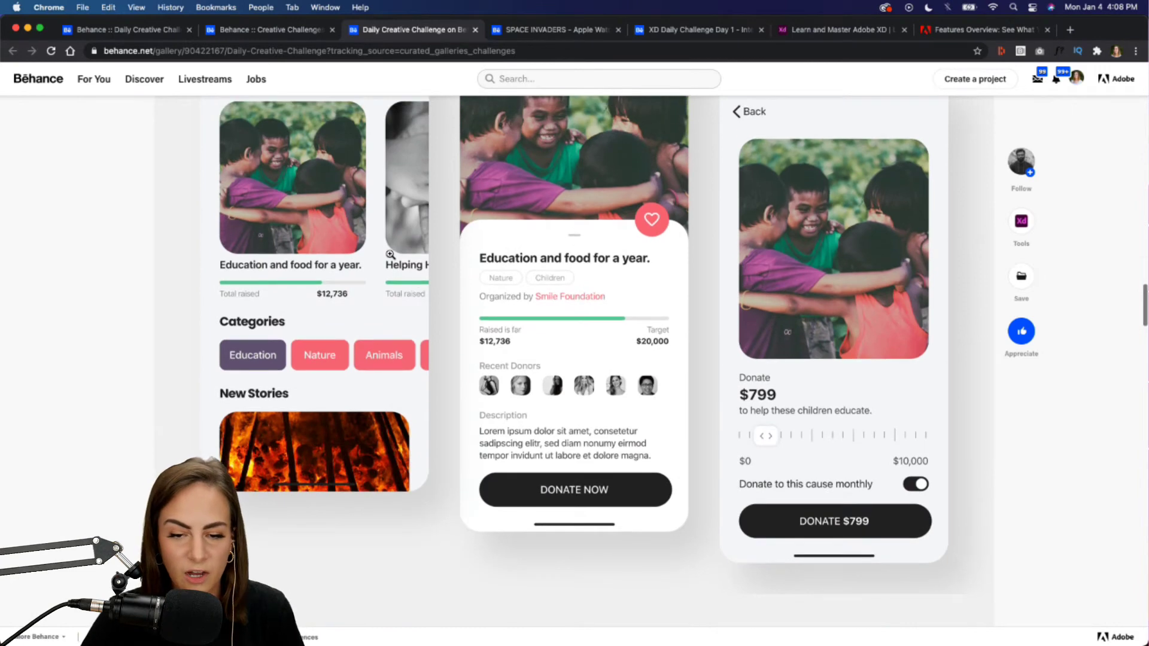
{"action": "scroll", "coordinate": [390, 254], "scroll_direction": "down", "scroll_amount": 15}
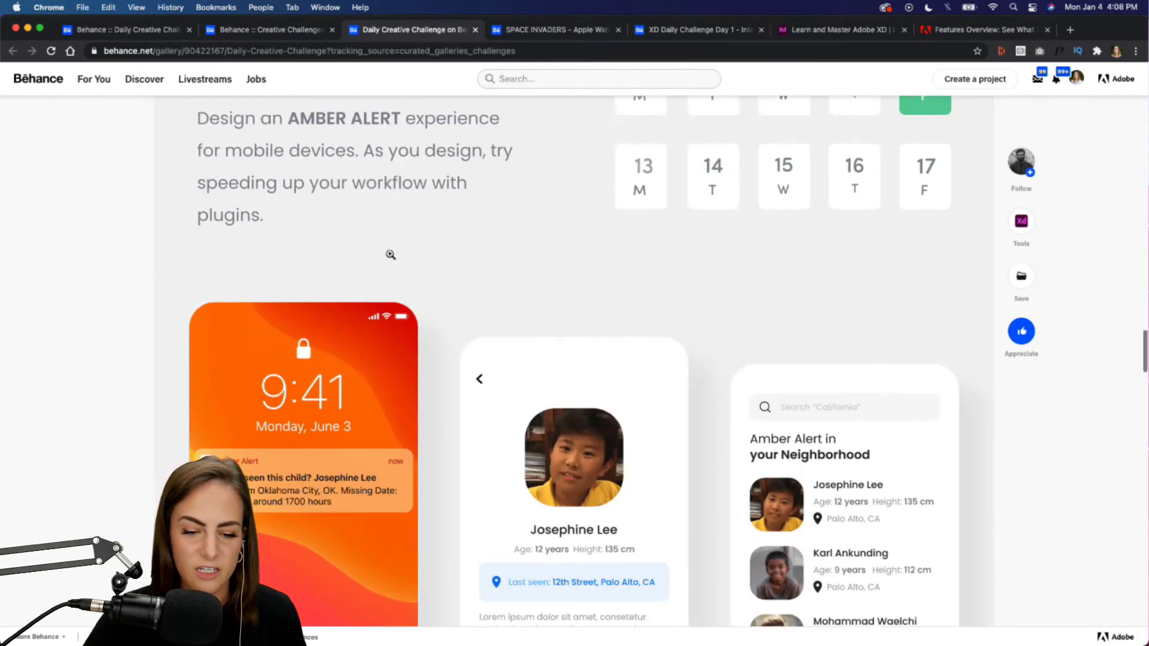
{"action": "scroll", "coordinate": [391, 254], "scroll_direction": "down", "scroll_amount": 4}
{"action": "scroll", "coordinate": [390, 254], "scroll_direction": "down", "scroll_amount": 1}
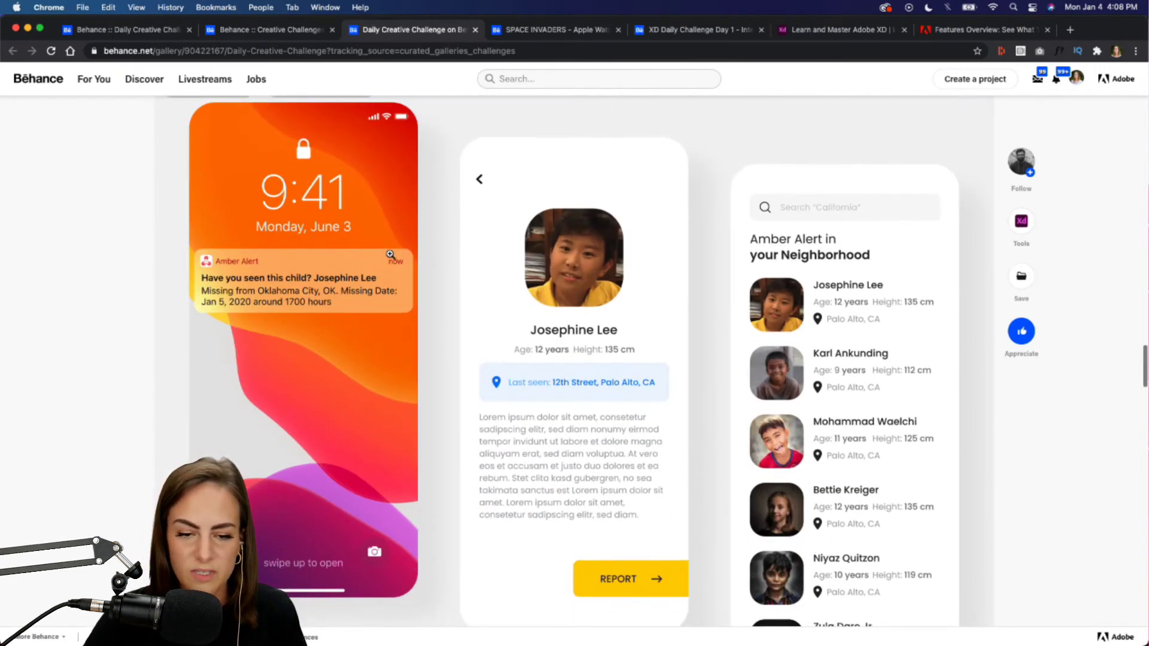
{"action": "scroll", "coordinate": [390, 254], "scroll_direction": "down", "scroll_amount": 20}
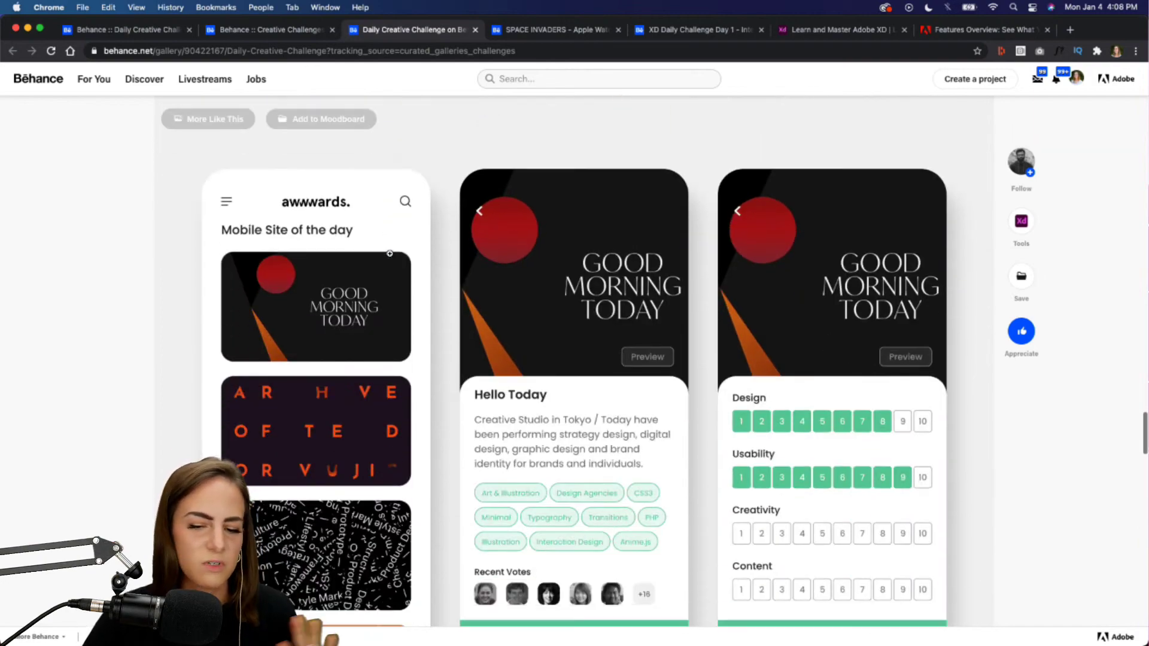
{"action": "scroll", "coordinate": [390, 254], "scroll_direction": "down", "scroll_amount": 5}
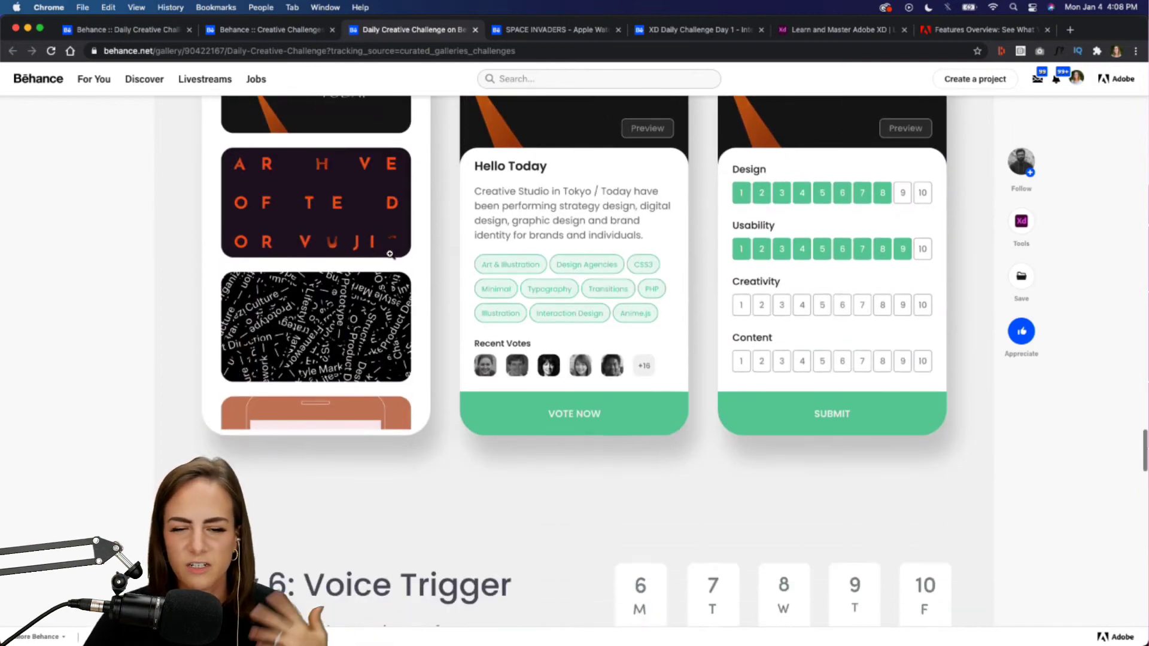
{"action": "scroll", "coordinate": [390, 254], "scroll_direction": "down", "scroll_amount": 20}
{"action": "scroll", "coordinate": [391, 254], "scroll_direction": "up", "scroll_amount": 20}
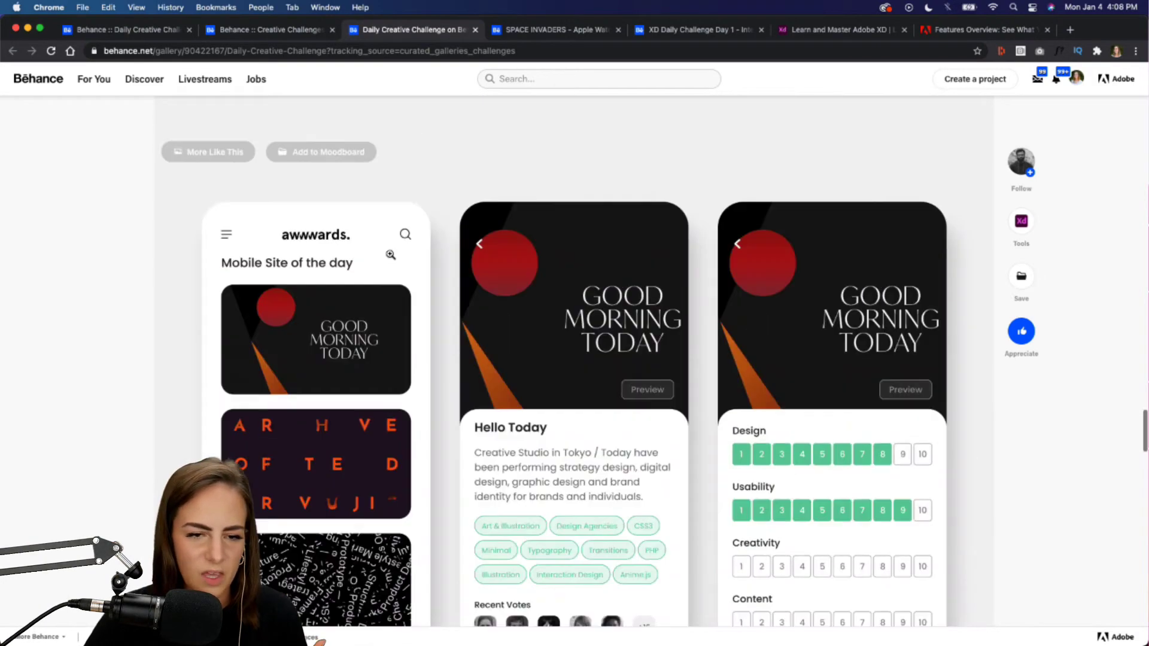
{"action": "scroll", "coordinate": [390, 255], "scroll_direction": "up", "scroll_amount": 20}
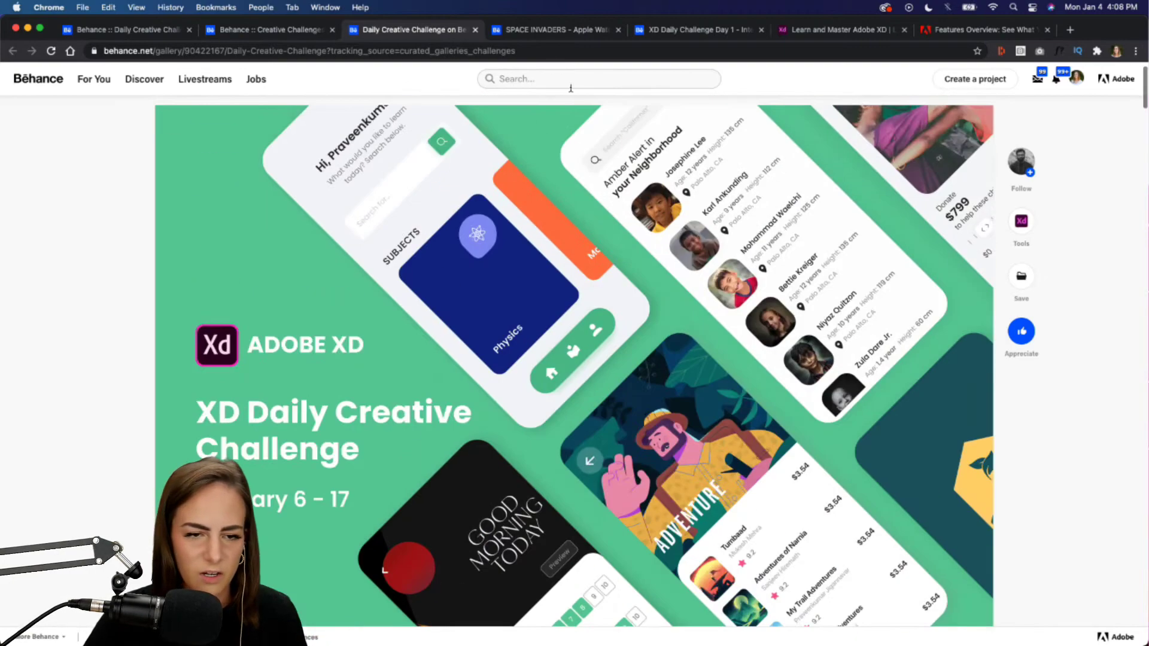
Step: Switch to the SPACE INVADERS - Apple Watch App project and view its description, watch screens and prototype demo, returning to its start
{"action": "left_click", "coordinate": [563, 34]}
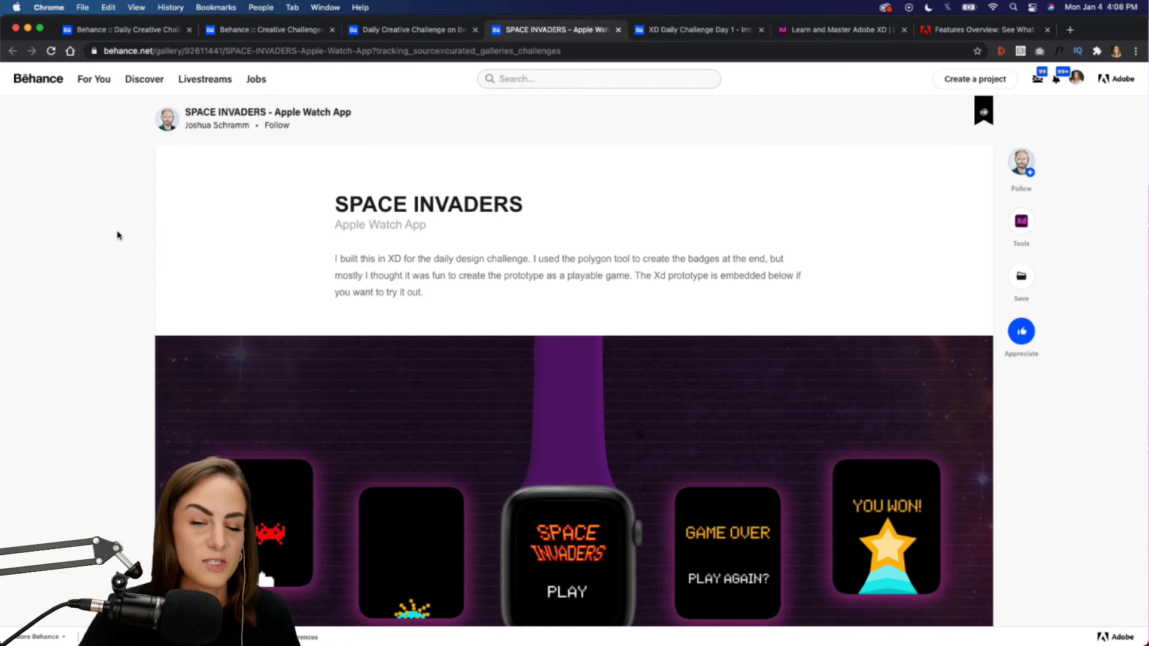
{"action": "scroll", "coordinate": [224, 262], "scroll_direction": "down", "scroll_amount": 5}
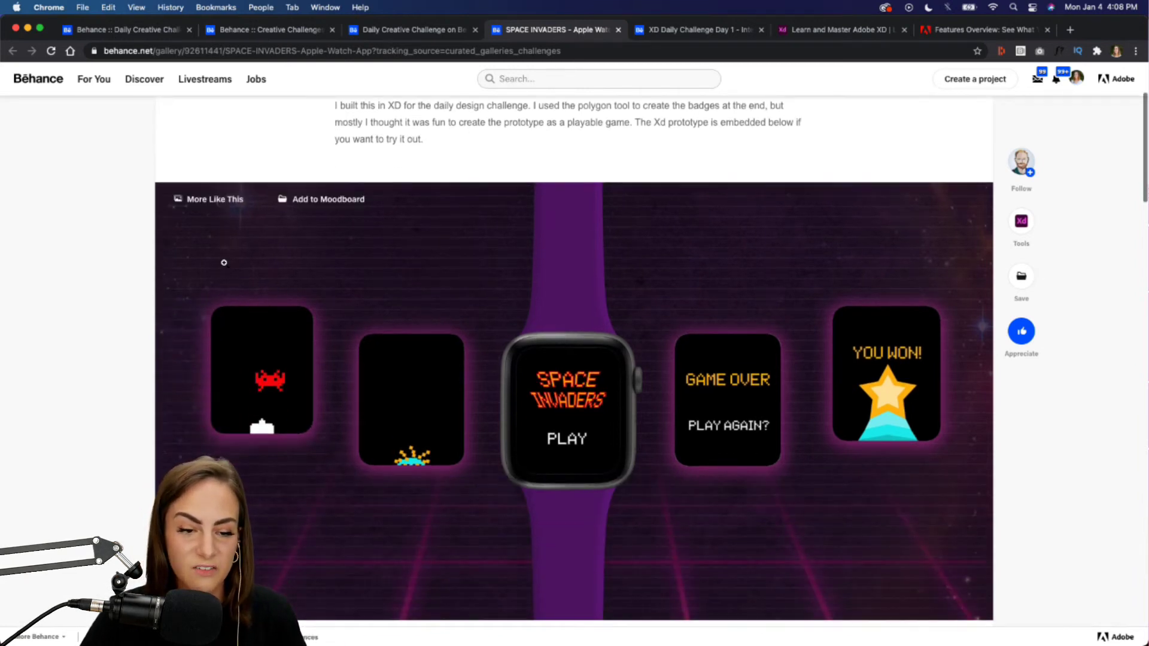
{"action": "scroll", "coordinate": [224, 262], "scroll_direction": "up", "scroll_amount": 4}
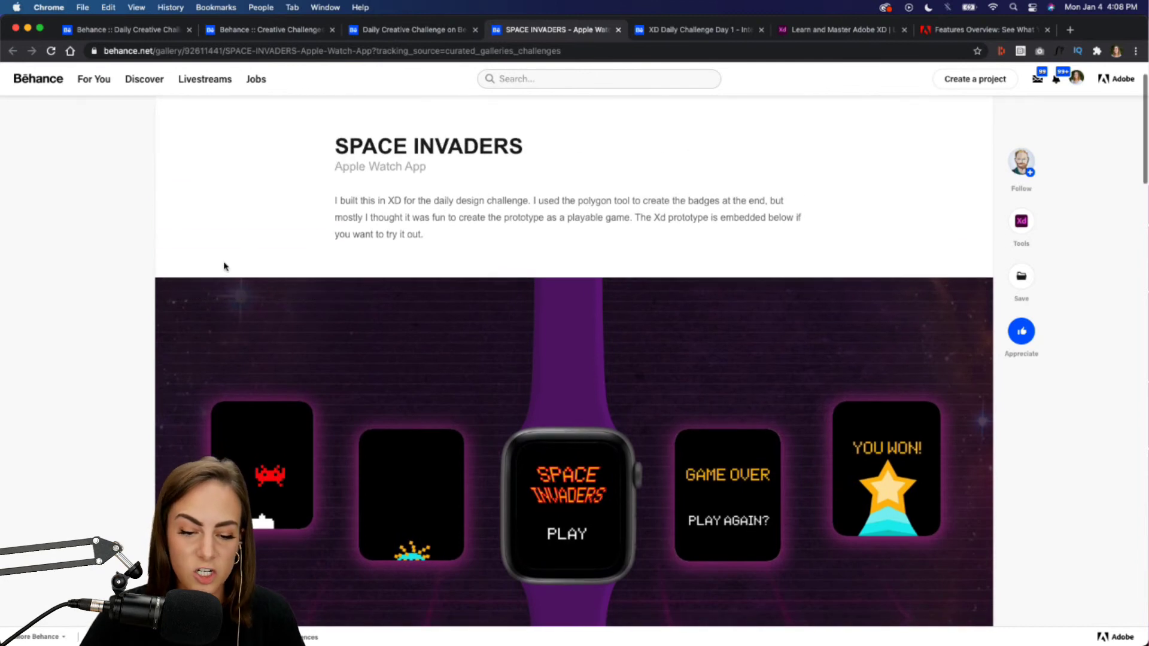
{"action": "scroll", "coordinate": [224, 262], "scroll_direction": "down", "scroll_amount": 8}
{"action": "scroll", "coordinate": [224, 262], "scroll_direction": "up", "scroll_amount": 3}
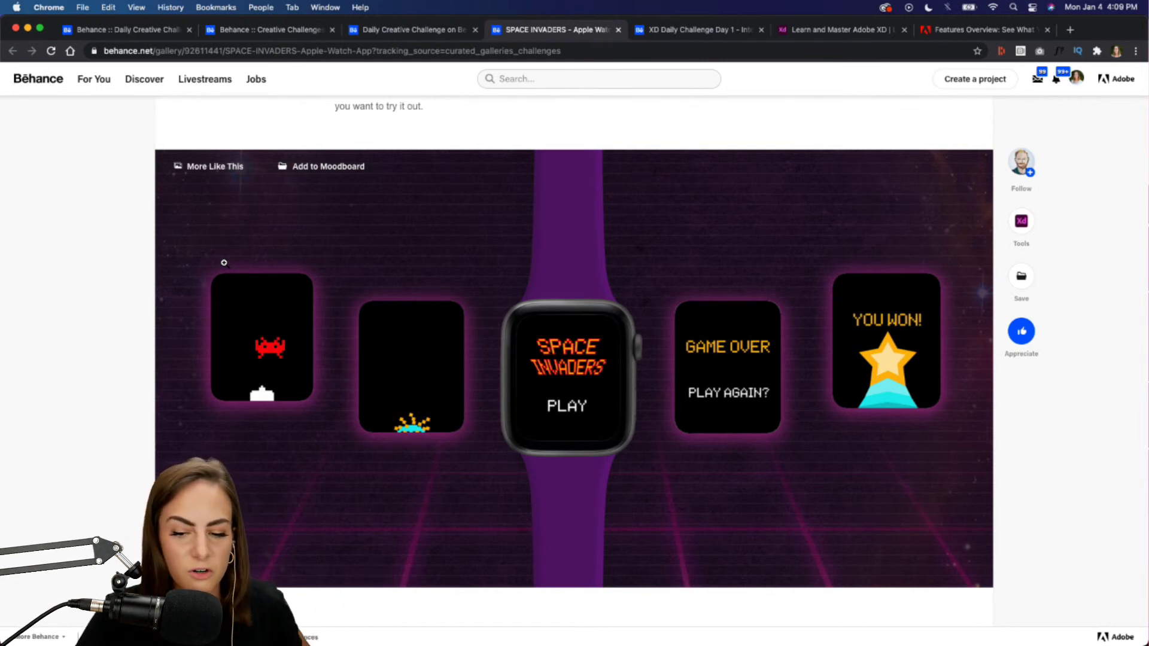
{"action": "scroll", "coordinate": [224, 263], "scroll_direction": "down", "scroll_amount": 5}
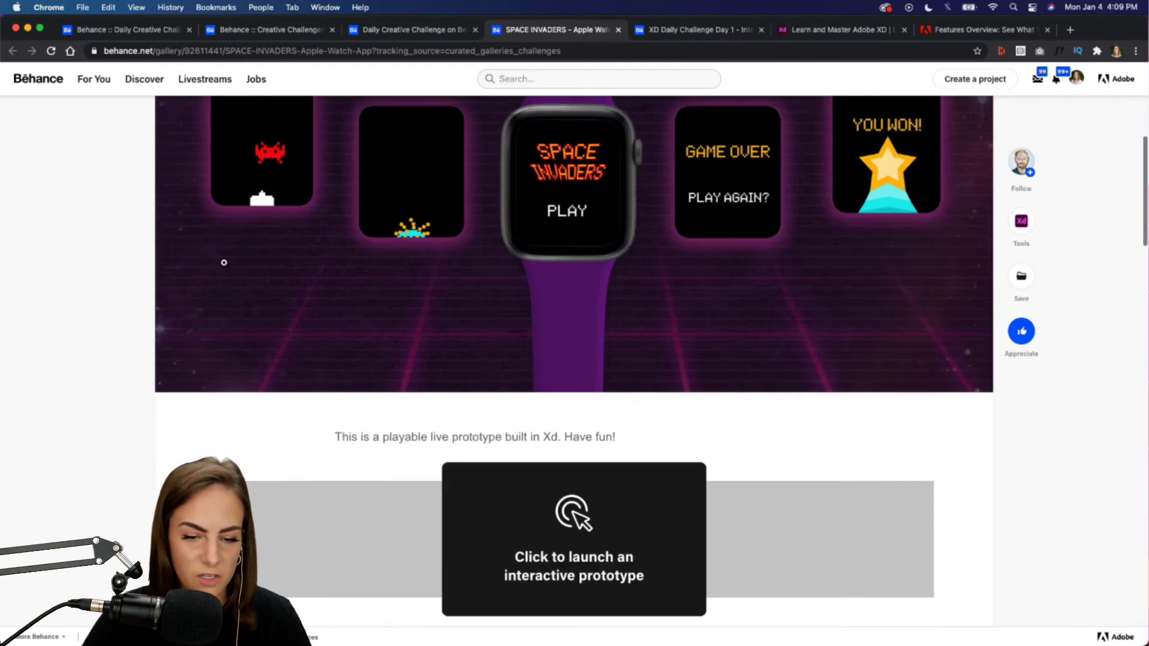
{"action": "scroll", "coordinate": [224, 263], "scroll_direction": "down", "scroll_amount": 10}
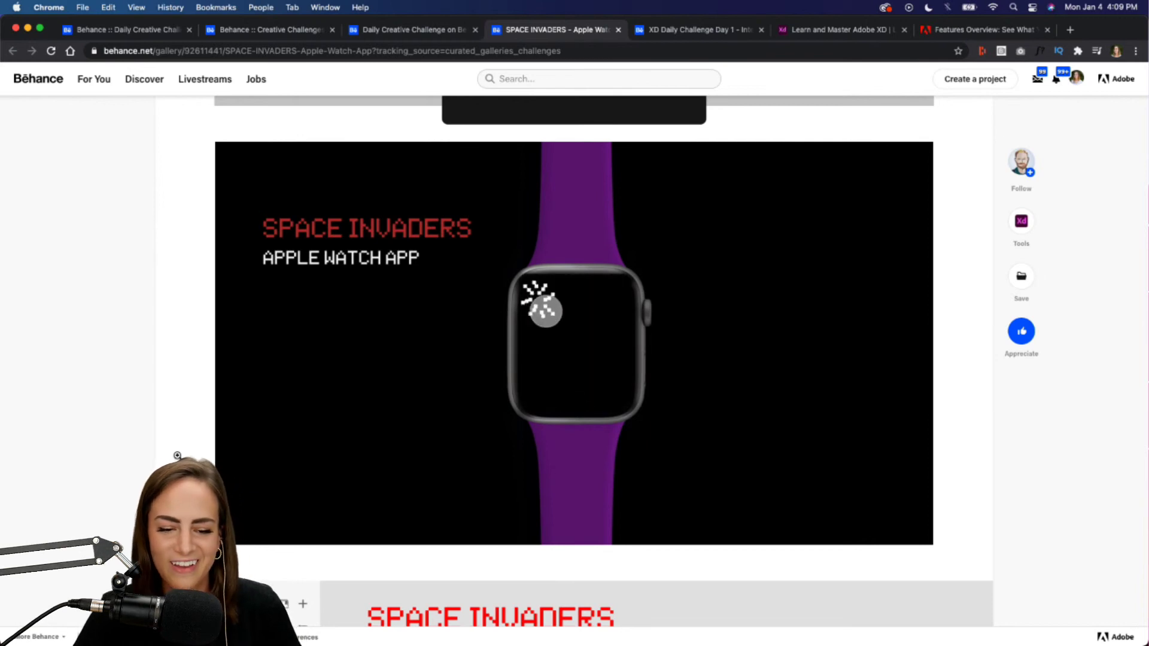
{"action": "scroll", "coordinate": [177, 456], "scroll_direction": "up", "scroll_amount": 10}
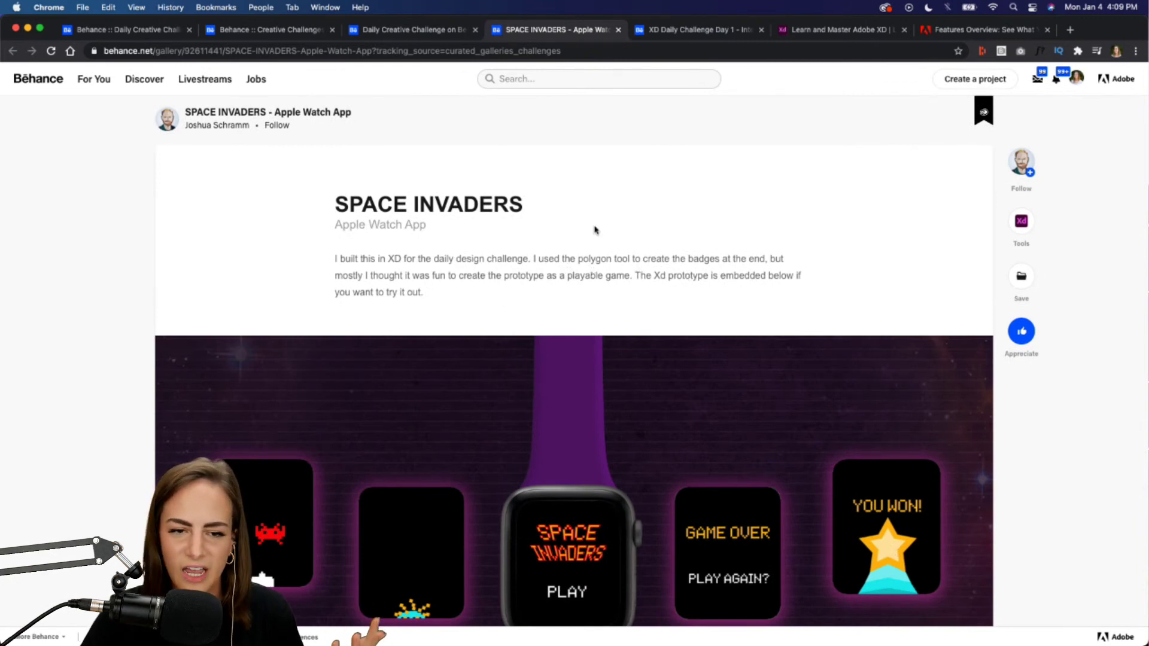
Step: Switch to the XD Daily Challenge Day 1 smart mirror project and review its idea diagram and demo video, returning to its cover
{"action": "left_click", "coordinate": [696, 31]}
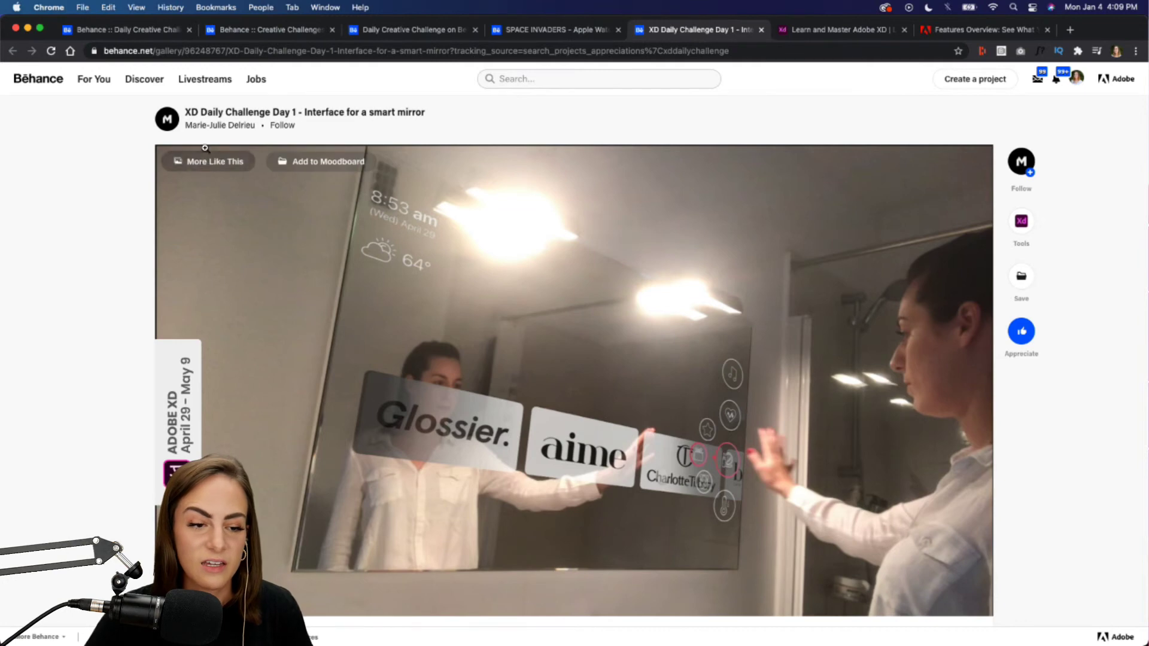
{"action": "scroll", "coordinate": [127, 325], "scroll_direction": "down", "scroll_amount": 15}
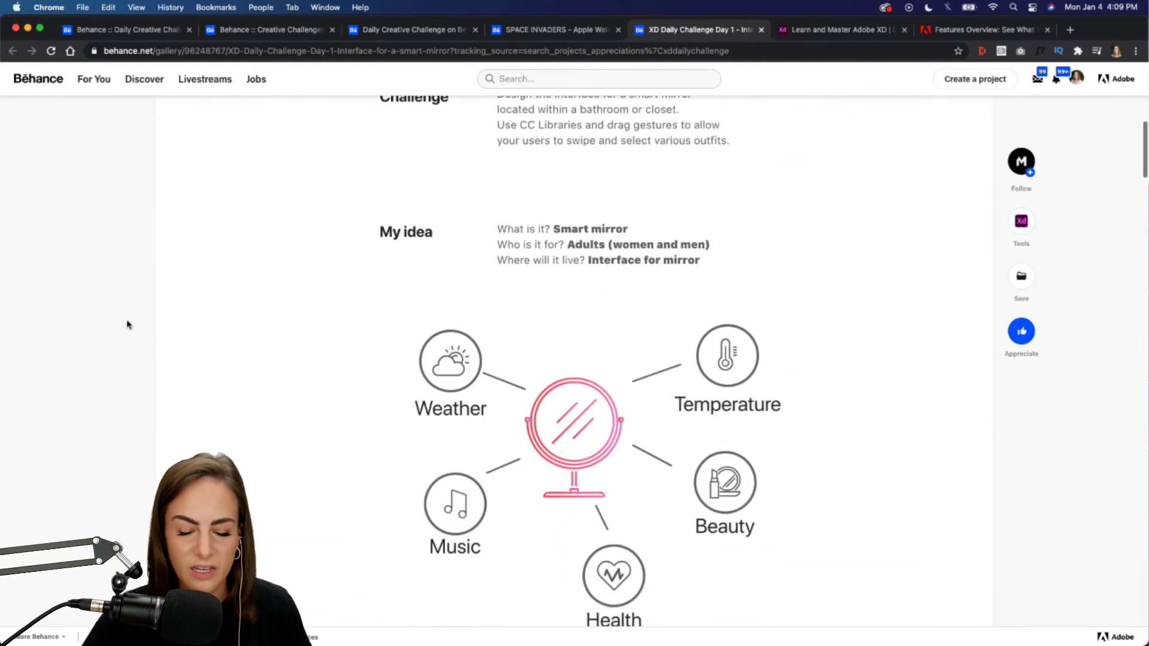
{"action": "scroll", "coordinate": [126, 325], "scroll_direction": "down", "scroll_amount": 4}
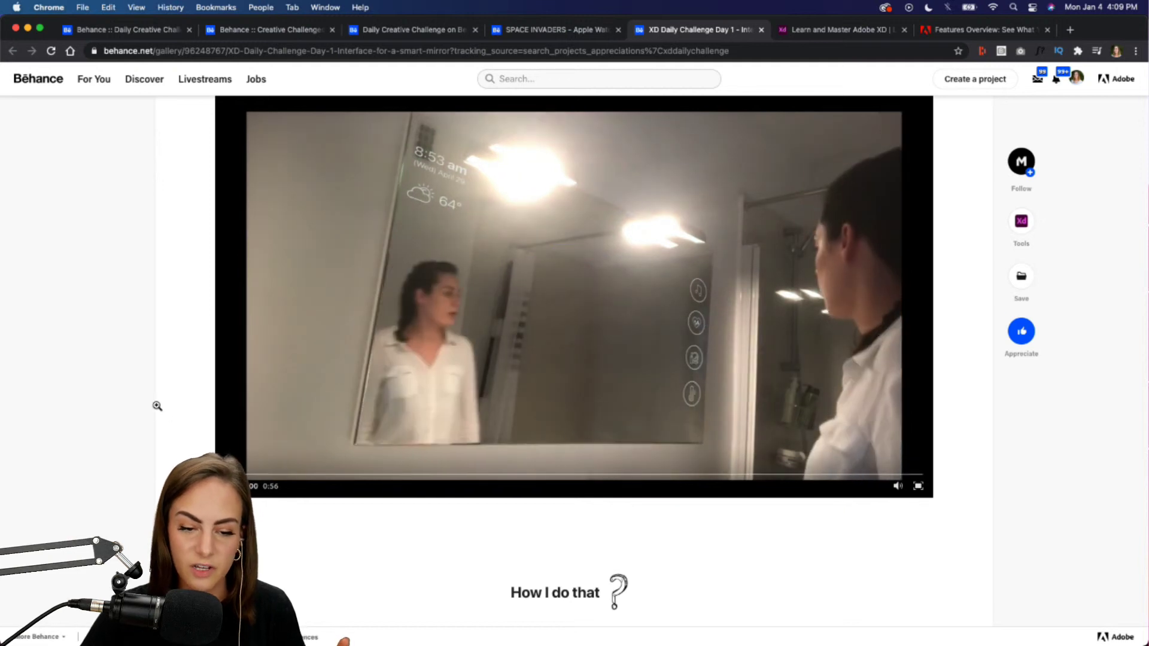
{"action": "scroll", "coordinate": [157, 406], "scroll_direction": "up", "scroll_amount": 1}
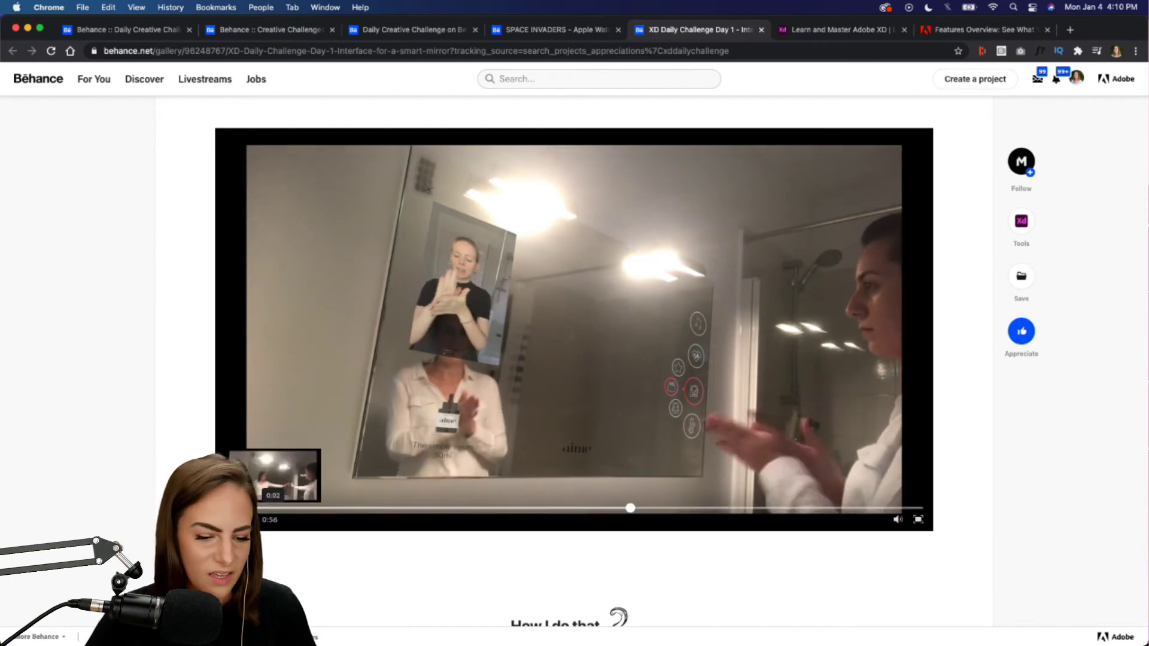
{"action": "scroll", "coordinate": [684, 258], "scroll_direction": "up", "scroll_amount": 15}
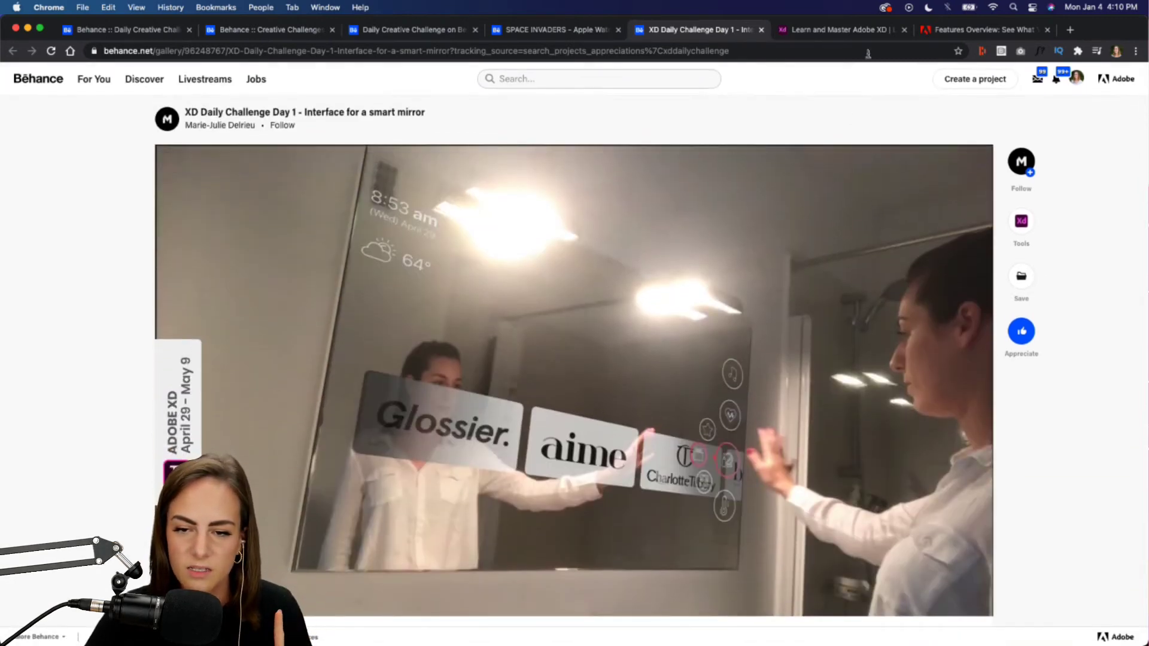
Step: Switch to the Let's XD website and look over its home page, resource links and featured tutorials
{"action": "left_click", "coordinate": [851, 31]}
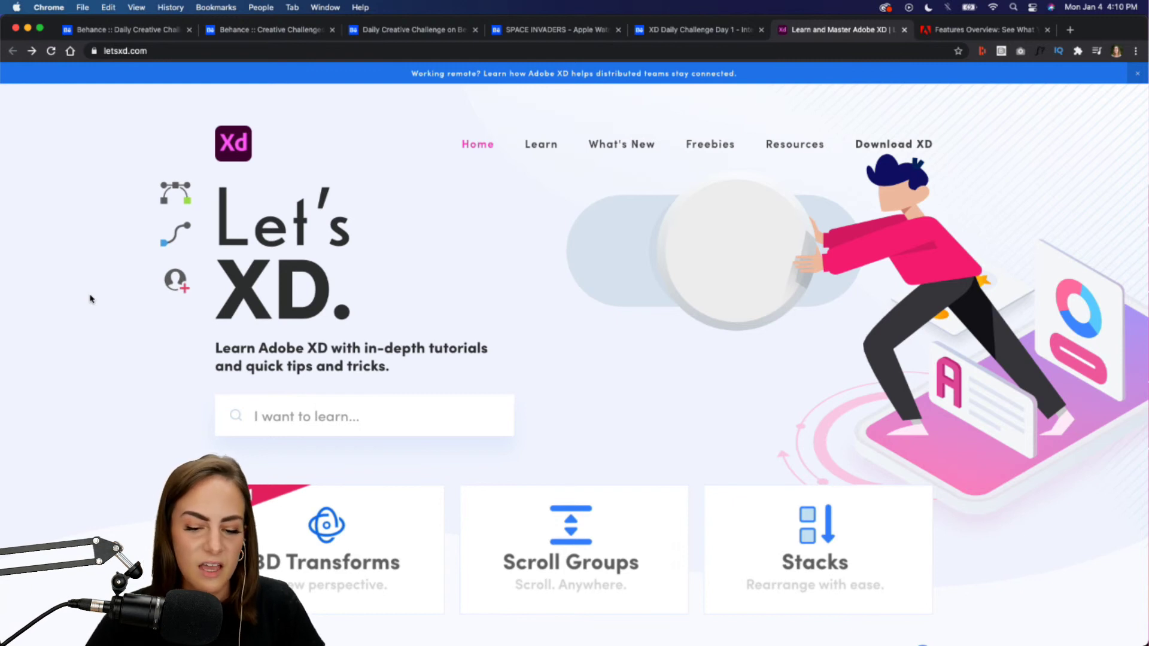
{"action": "scroll", "coordinate": [91, 299], "scroll_direction": "down", "scroll_amount": 2}
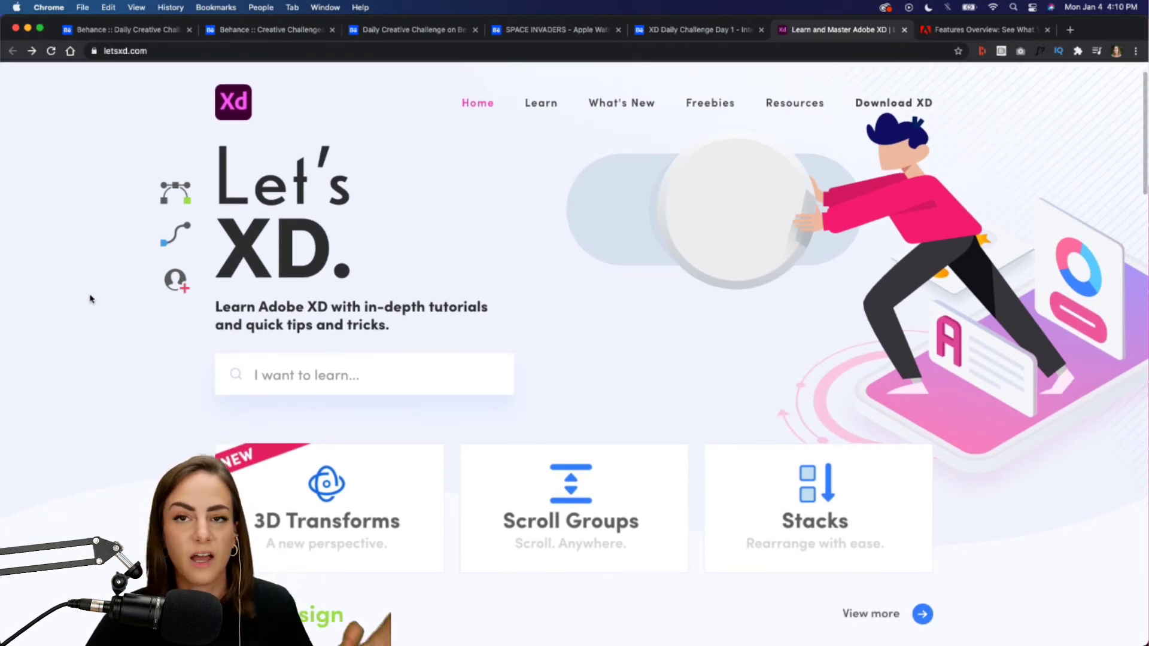
{"action": "scroll", "coordinate": [91, 298], "scroll_direction": "down", "scroll_amount": 3}
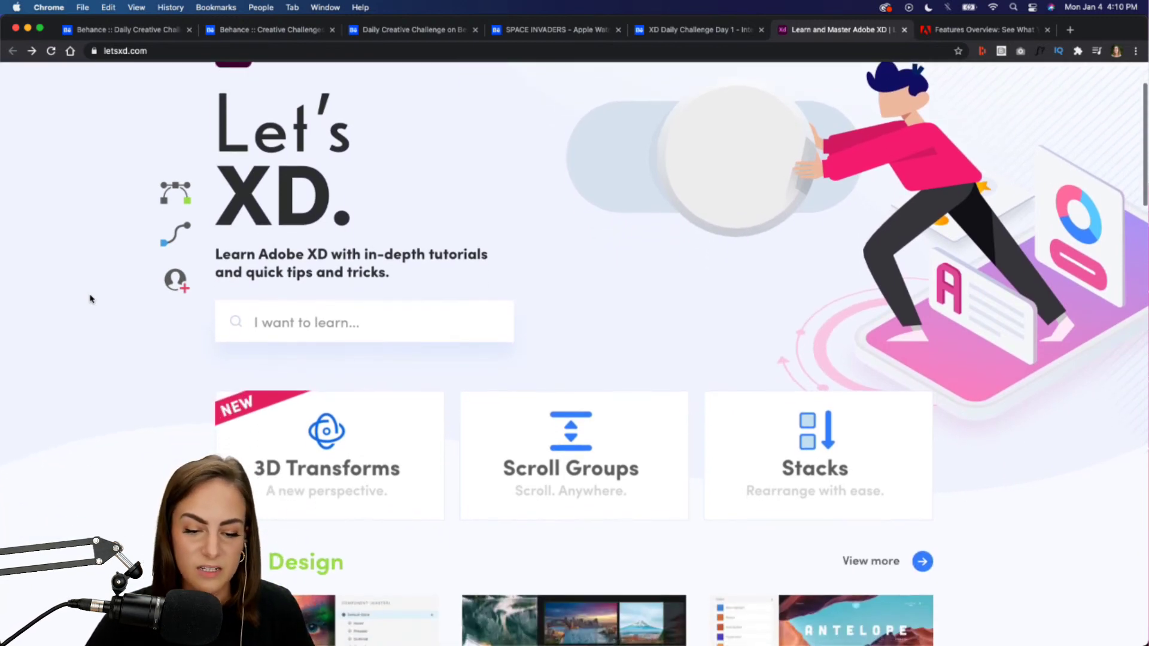
{"action": "scroll", "coordinate": [91, 299], "scroll_direction": "up", "scroll_amount": 4}
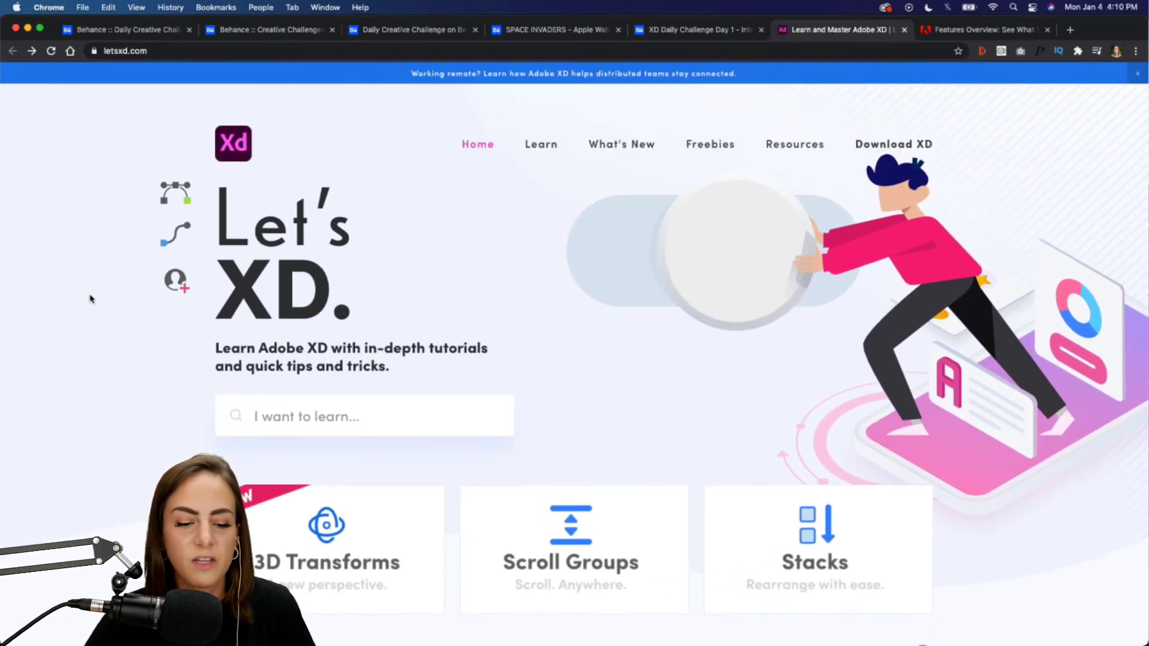
{"action": "scroll", "coordinate": [91, 299], "scroll_direction": "down", "scroll_amount": 3}
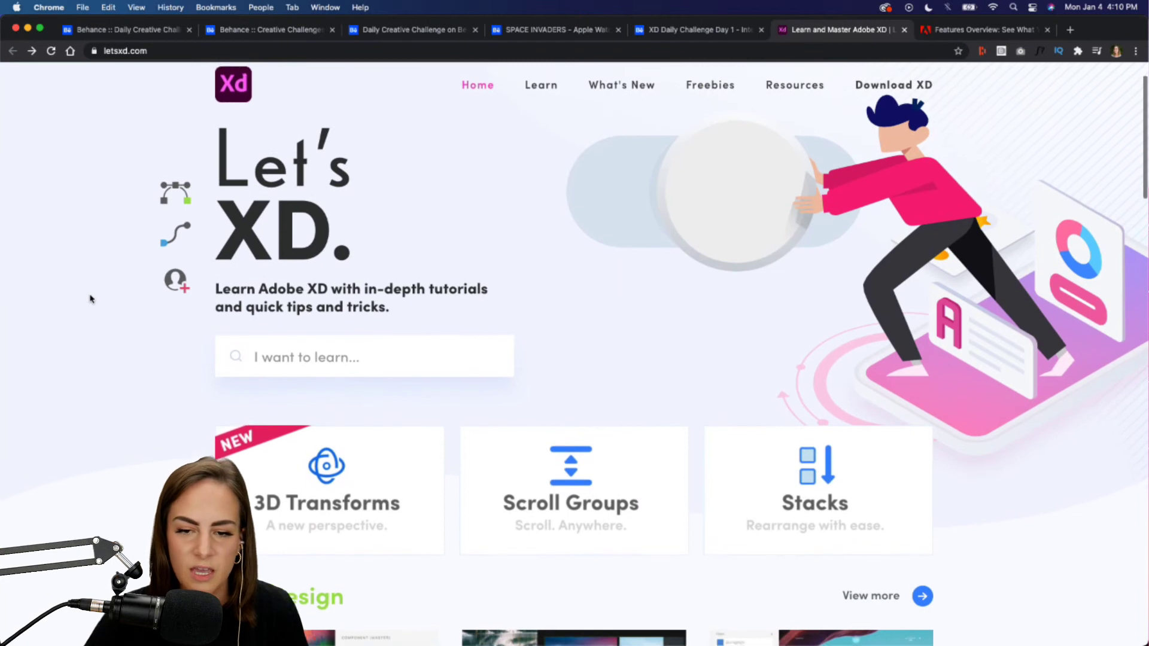
{"action": "scroll", "coordinate": [90, 298], "scroll_direction": "up", "scroll_amount": 1}
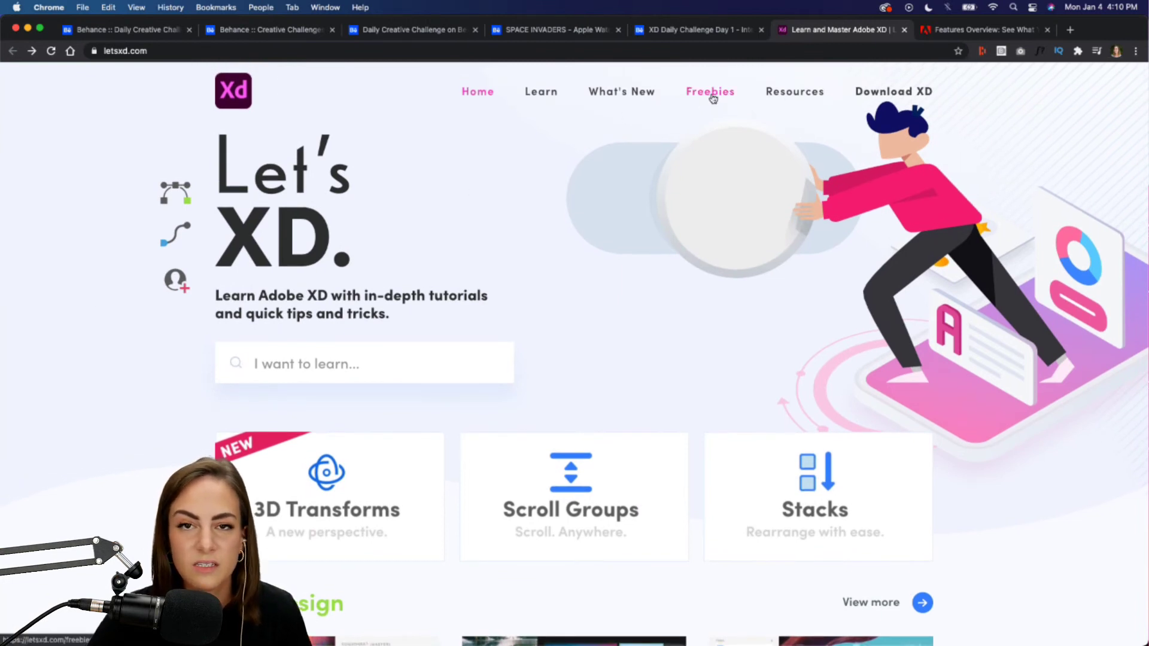
{"action": "mouse_move", "coordinate": [778, 97]}
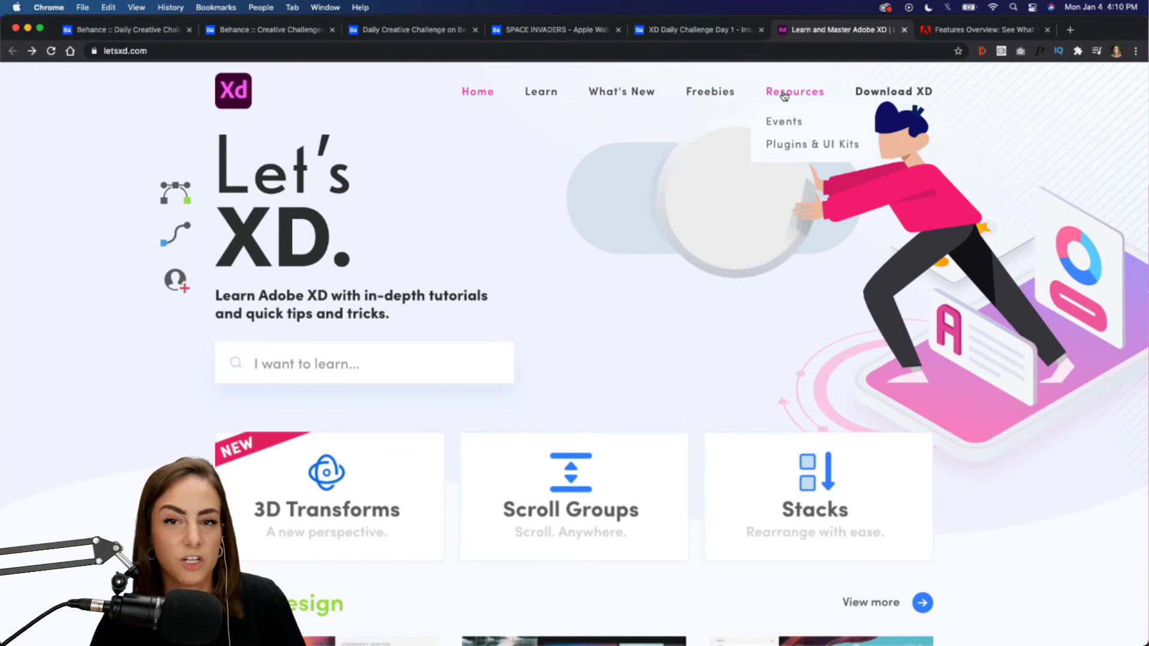
{"action": "scroll", "coordinate": [613, 326], "scroll_direction": "down", "scroll_amount": 5}
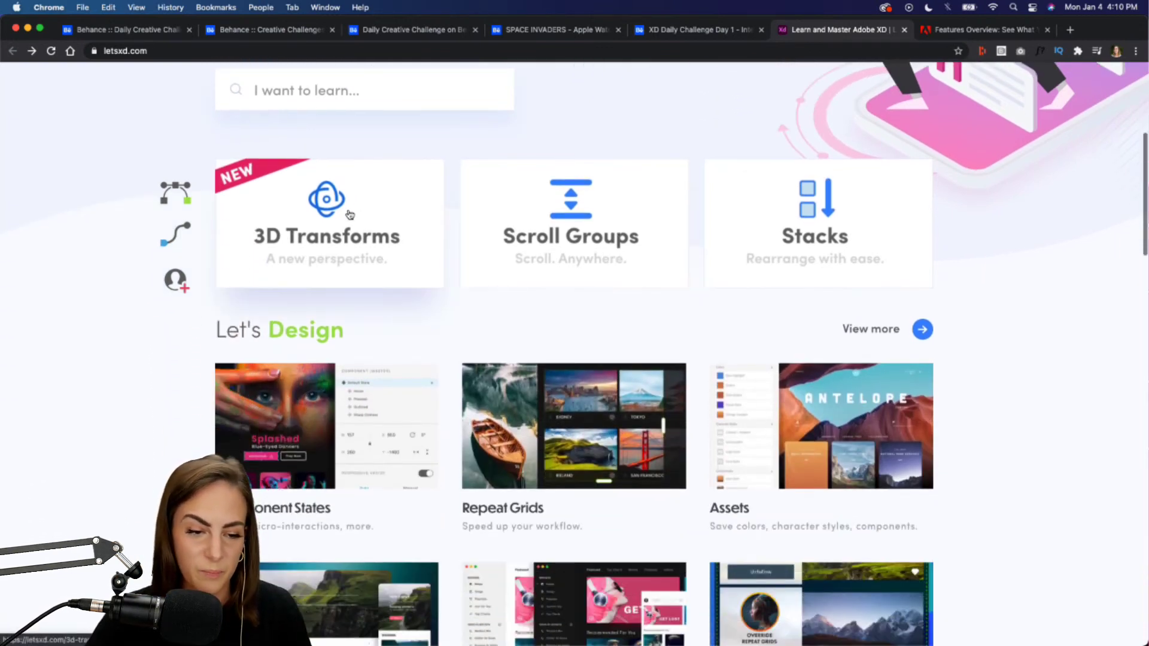
Step: Open the 3D Transforms tutorial and review its introduction, sample file link and video, returning to the page's start
{"action": "left_click", "coordinate": [343, 213]}
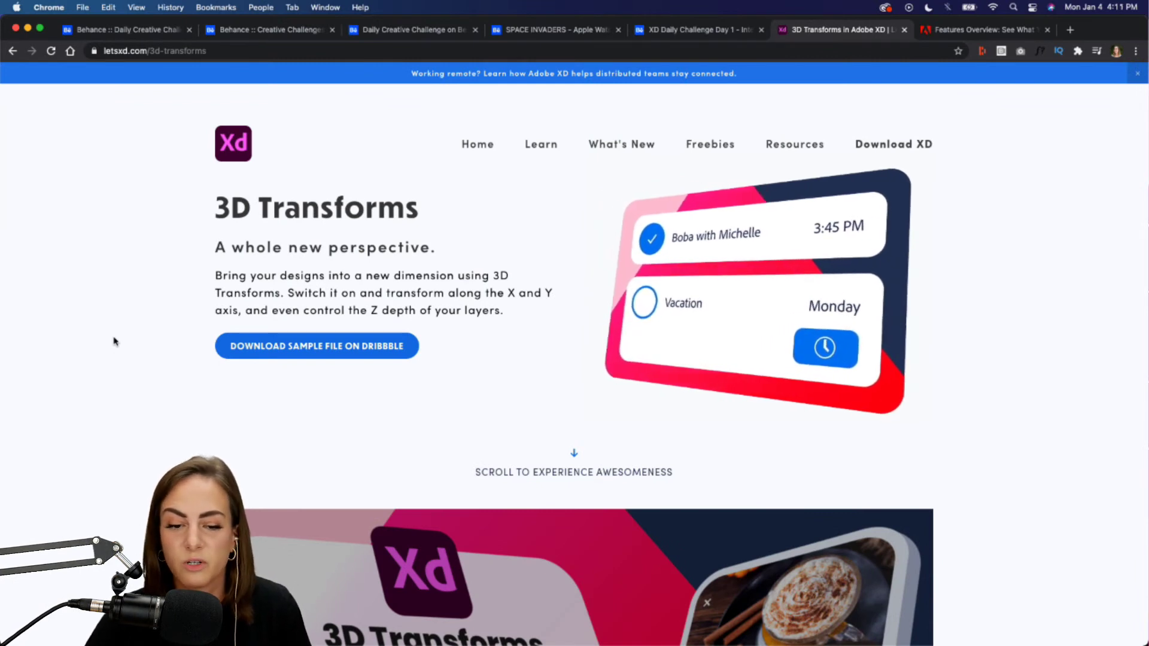
{"action": "scroll", "coordinate": [115, 342], "scroll_direction": "down", "scroll_amount": 3}
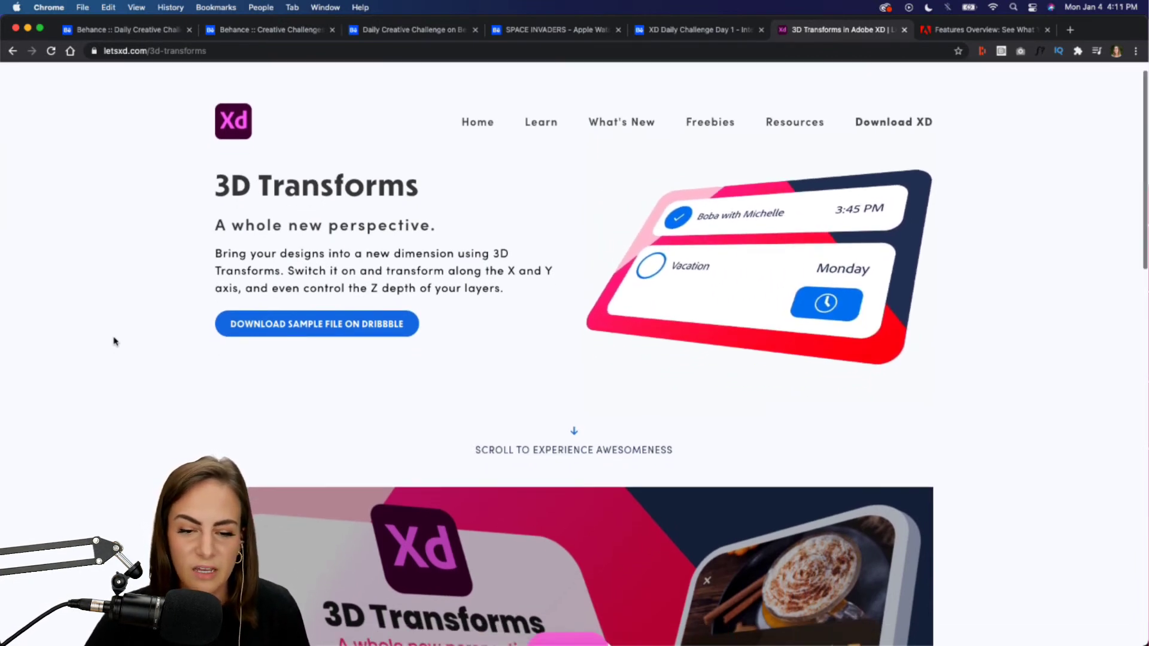
{"action": "scroll", "coordinate": [115, 342], "scroll_direction": "down", "scroll_amount": 5}
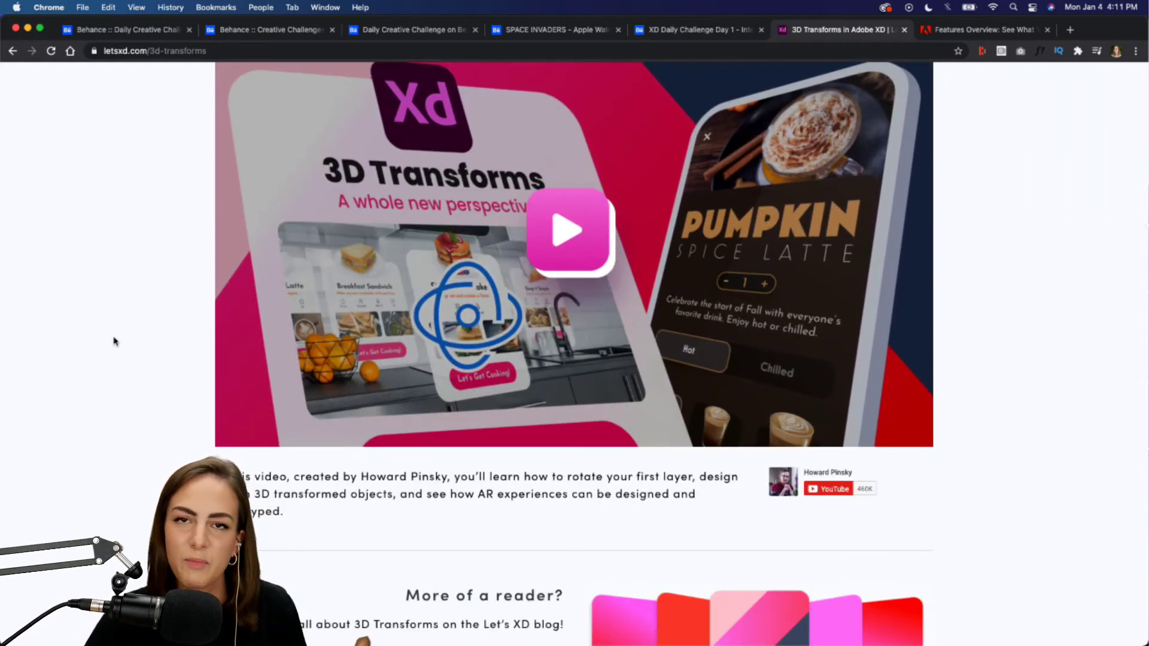
{"action": "scroll", "coordinate": [115, 342], "scroll_direction": "up", "scroll_amount": 4}
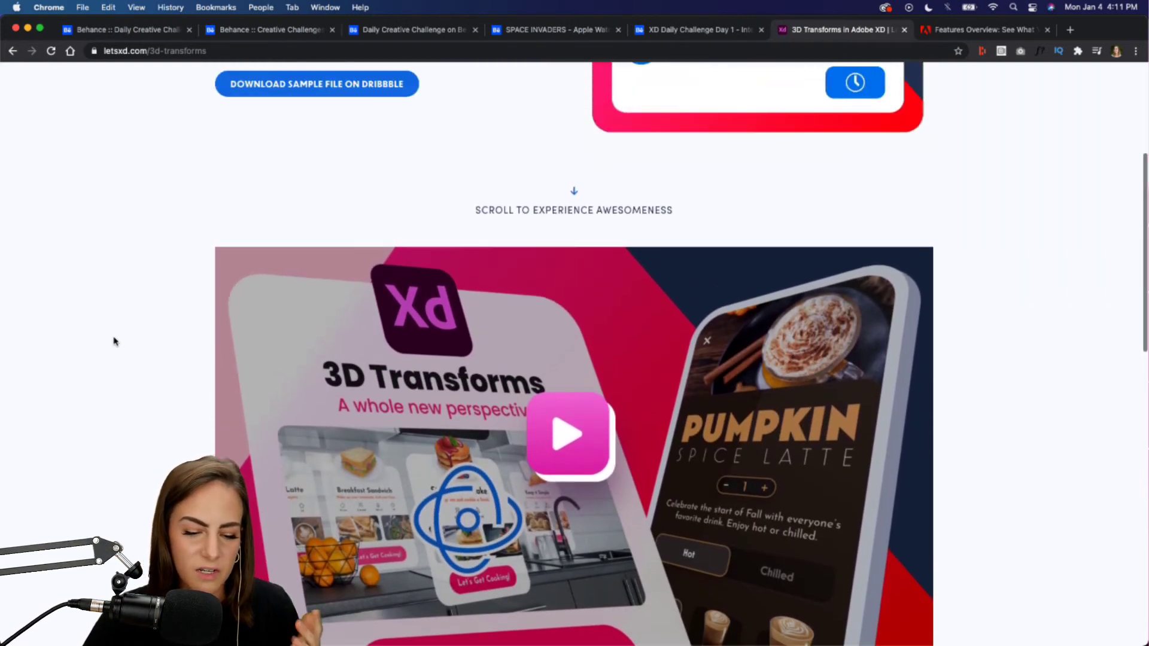
{"action": "scroll", "coordinate": [116, 341], "scroll_direction": "up", "scroll_amount": 5}
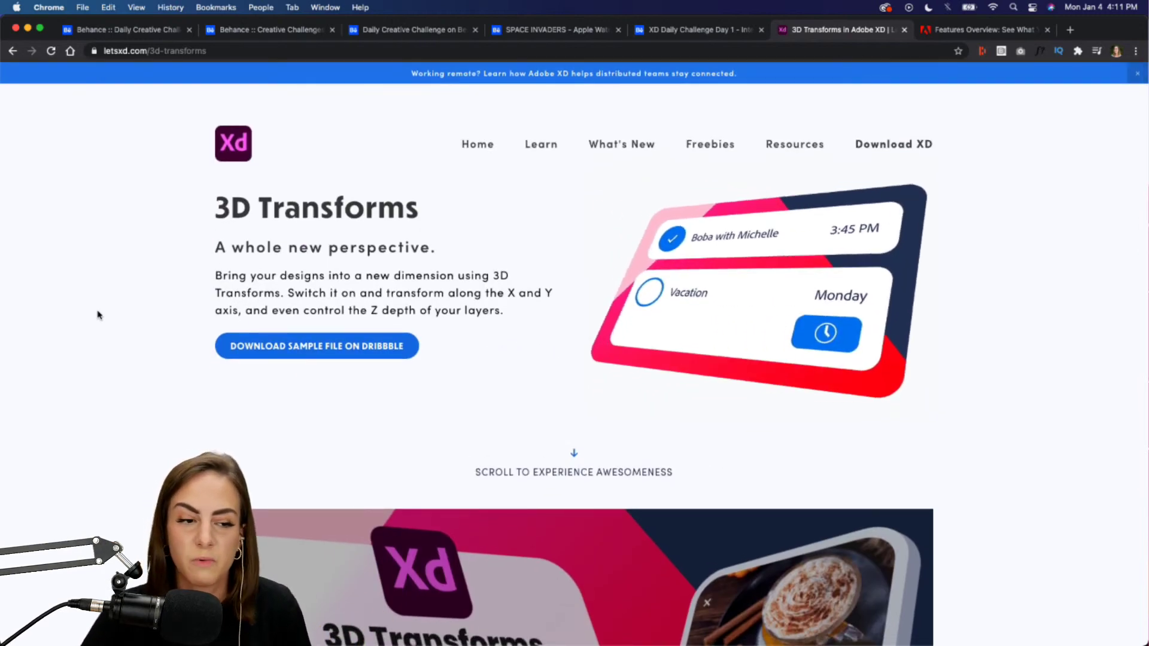
Step: Return to the Let's XD home page and examine the Let's Design tutorials
{"action": "key", "text": "super+bracketleft"}
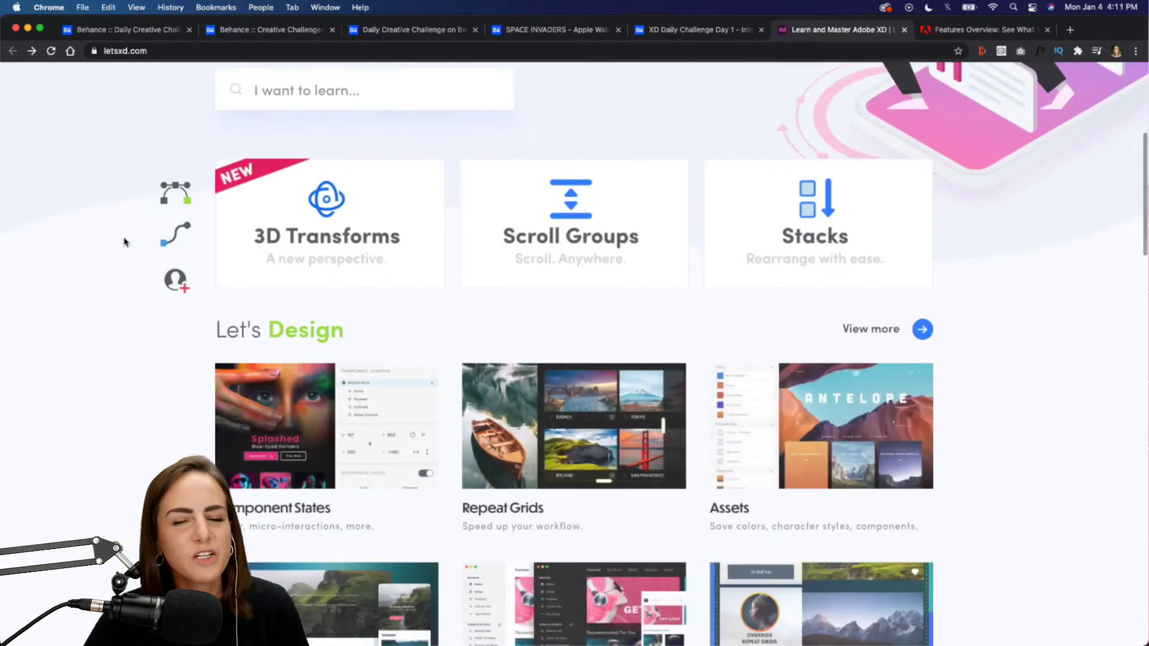
{"action": "scroll", "coordinate": [124, 242], "scroll_direction": "down", "scroll_amount": 5}
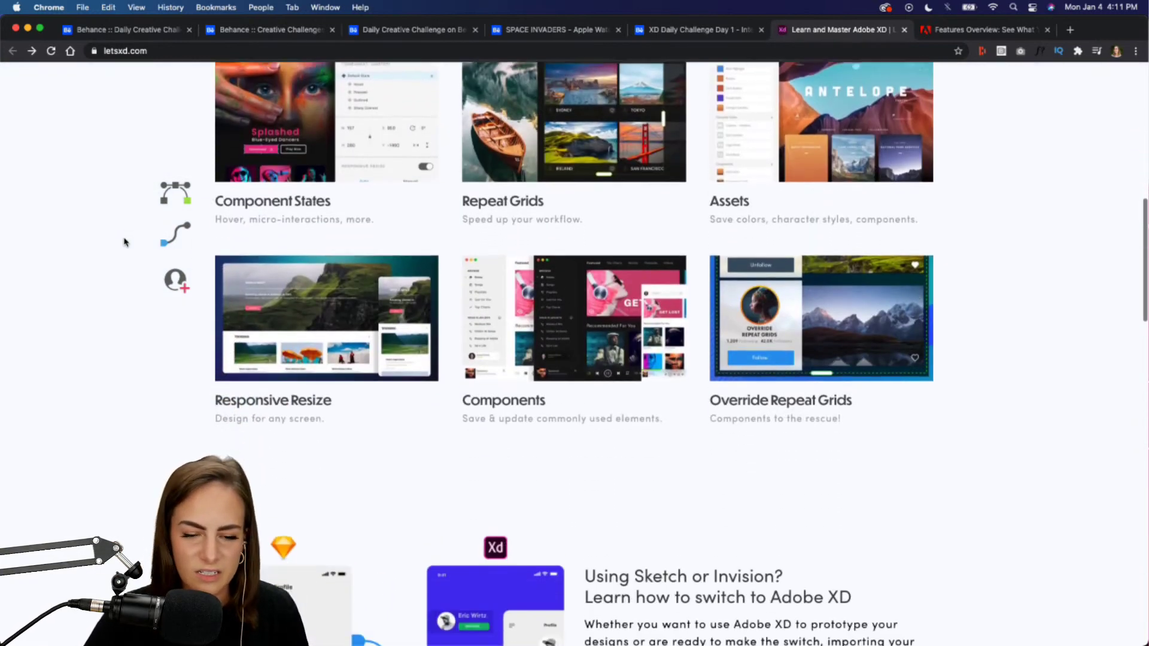
{"action": "scroll", "coordinate": [124, 242], "scroll_direction": "up", "scroll_amount": 8}
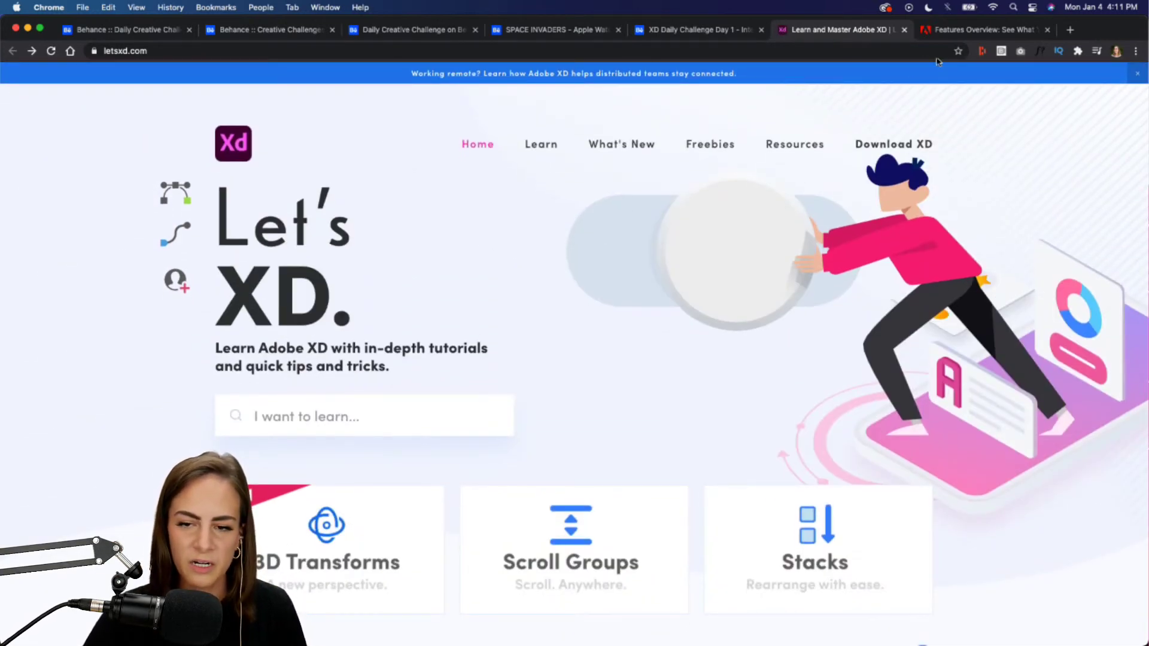
Step: Switch to the Adobe XD Features Overview page and examine the 3D Transforms, Components and Repeat Grid entries
{"action": "left_click", "coordinate": [982, 31]}
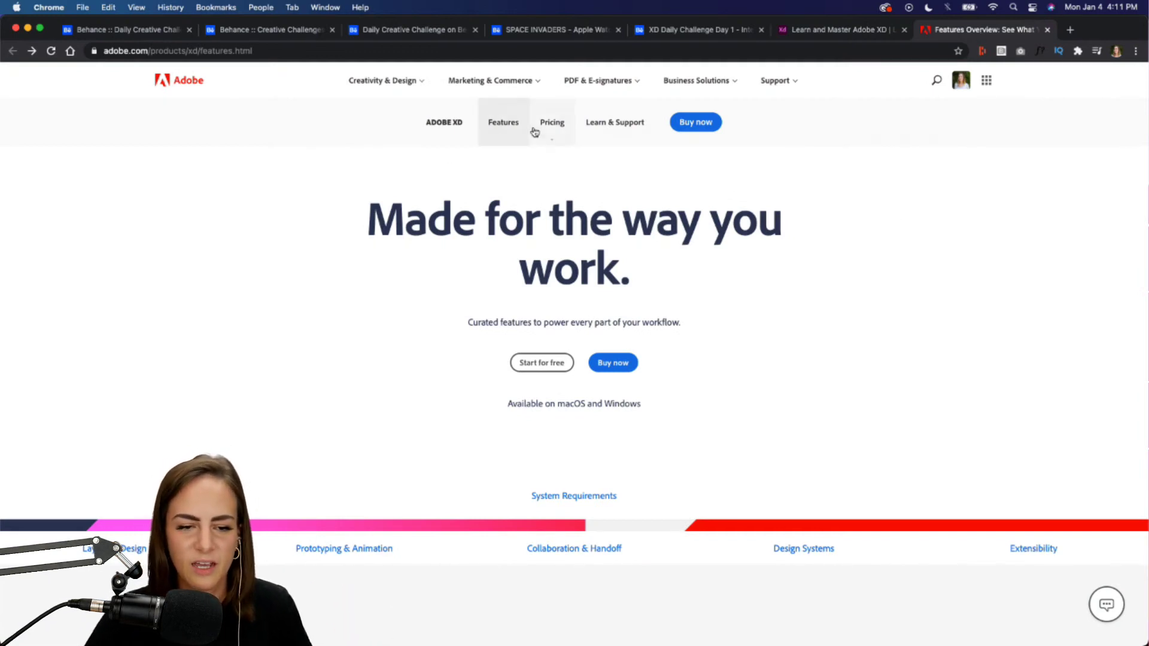
{"action": "scroll", "coordinate": [277, 297], "scroll_direction": "down", "scroll_amount": 5}
{"action": "scroll", "coordinate": [277, 297], "scroll_direction": "down", "scroll_amount": 9}
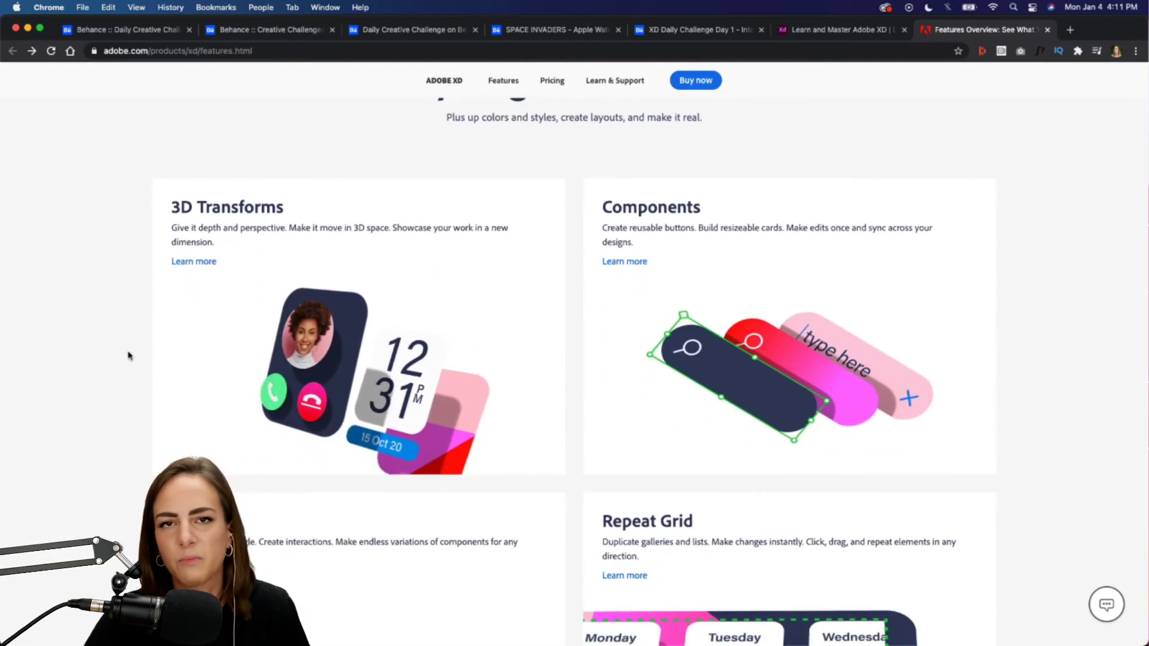
Step: Open the 3D Transforms feature details, read through the three usage steps, and return to the features overview
{"action": "left_click", "coordinate": [194, 261]}
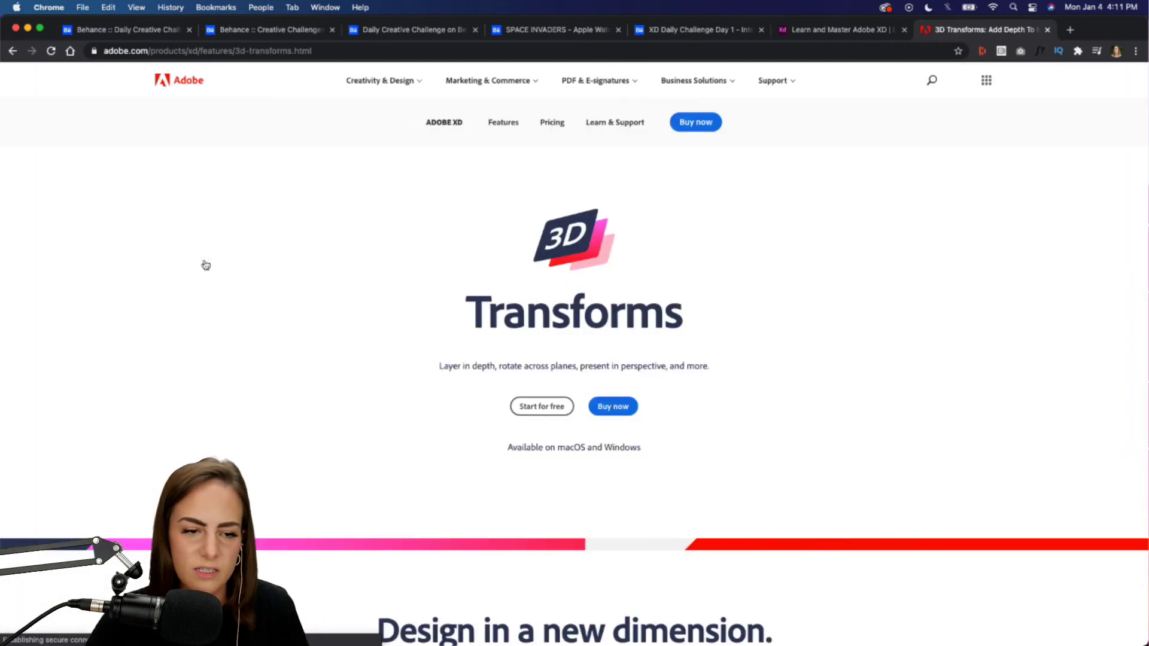
{"action": "scroll", "coordinate": [205, 265], "scroll_direction": "down", "scroll_amount": 20}
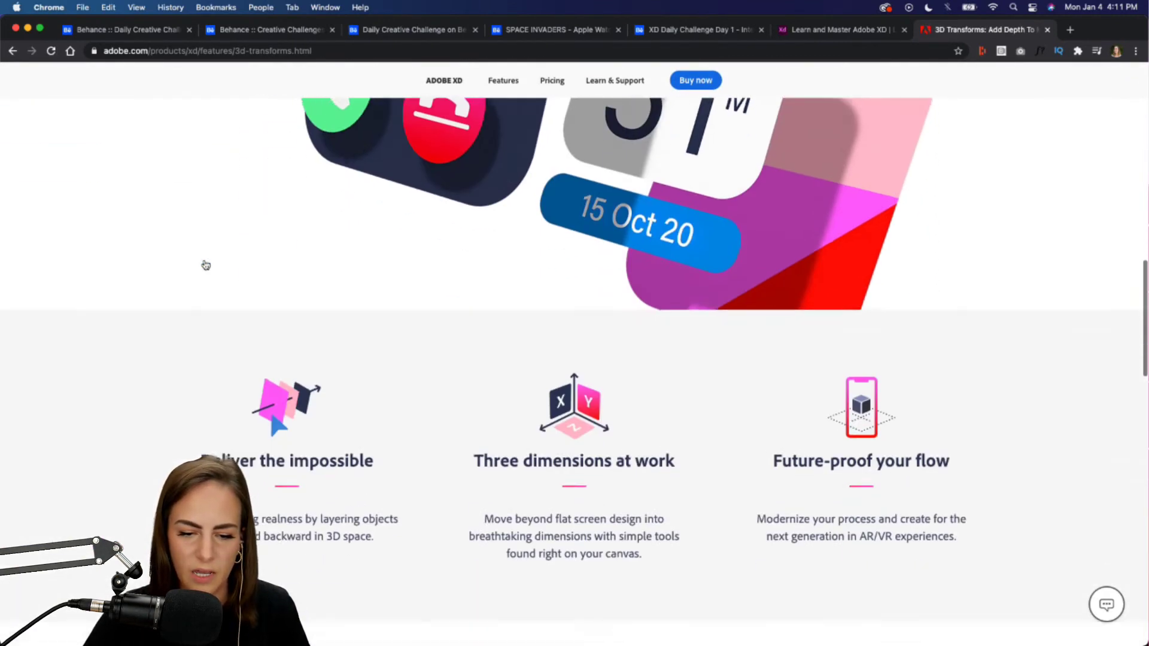
{"action": "scroll", "coordinate": [205, 265], "scroll_direction": "down", "scroll_amount": 7}
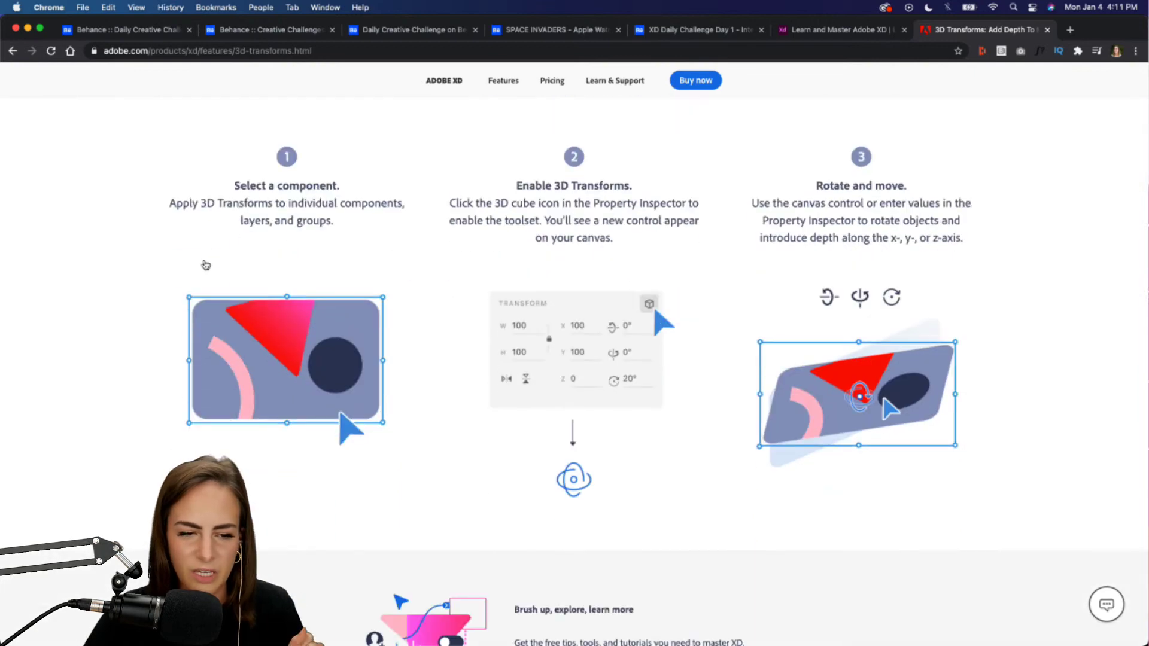
{"action": "scroll", "coordinate": [205, 266], "scroll_direction": "down", "scroll_amount": 1}
{"action": "scroll", "coordinate": [205, 265], "scroll_direction": "down", "scroll_amount": 10}
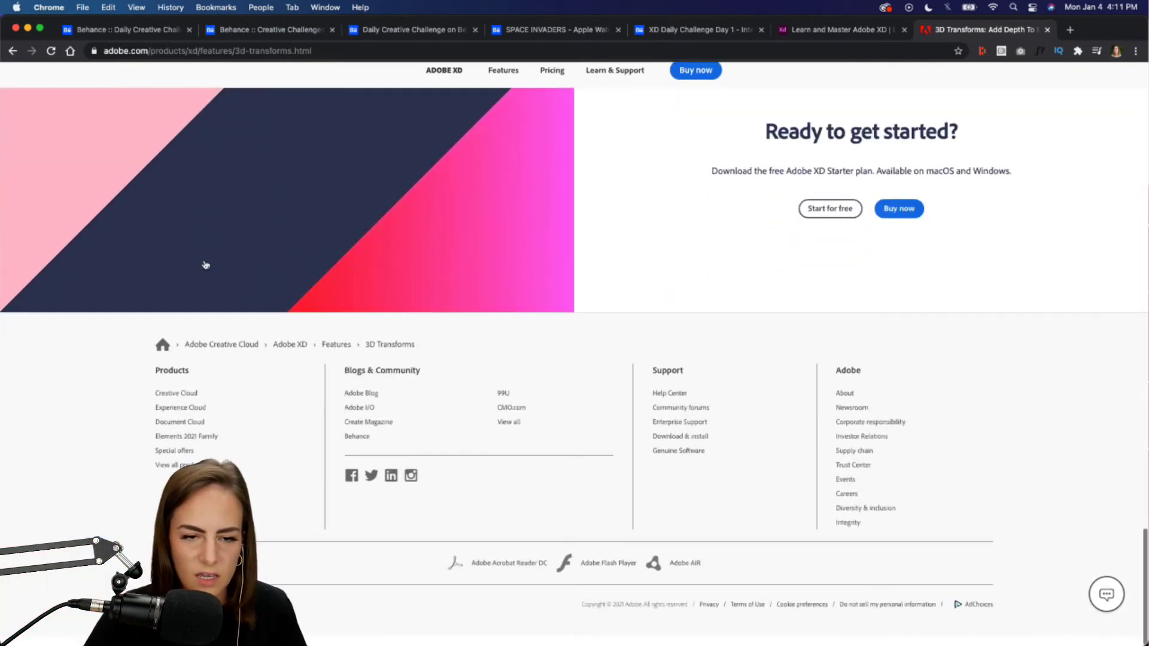
{"action": "scroll", "coordinate": [206, 265], "scroll_direction": "up", "scroll_amount": 3}
{"action": "left_click", "coordinate": [13, 51]}
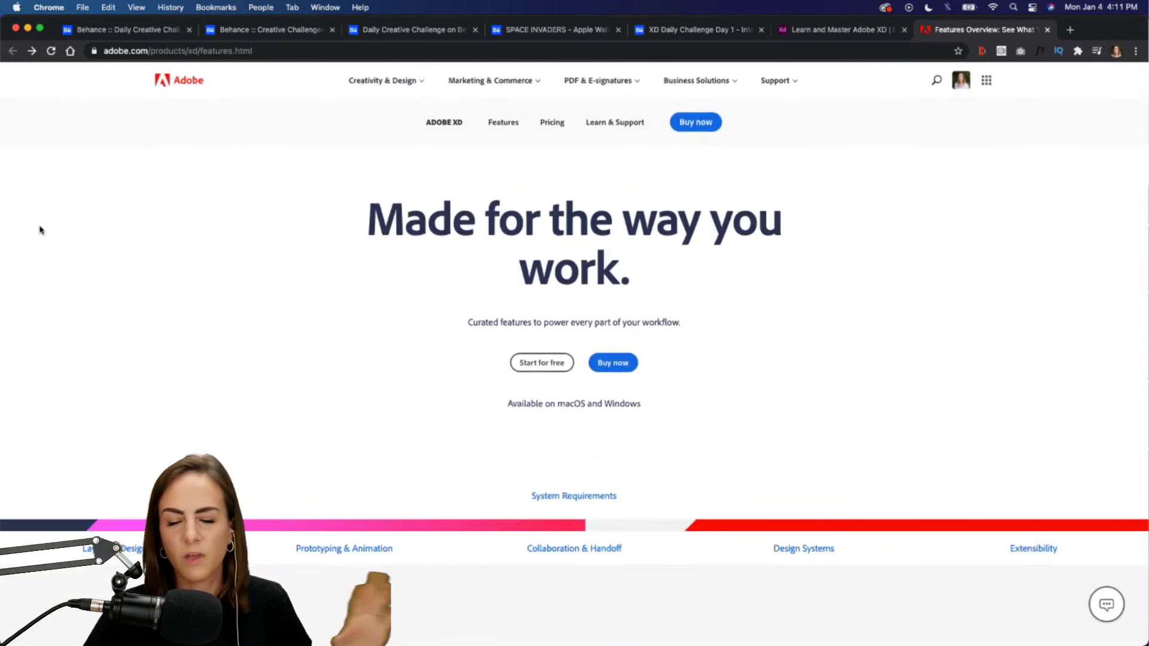
Step: View the XD_DCC_Day 0 document in Adobe XD, then switch back to Chrome and review the smart mirror project's idea diagram and demo video
{"action": "mouse_move", "coordinate": [384, 623]}
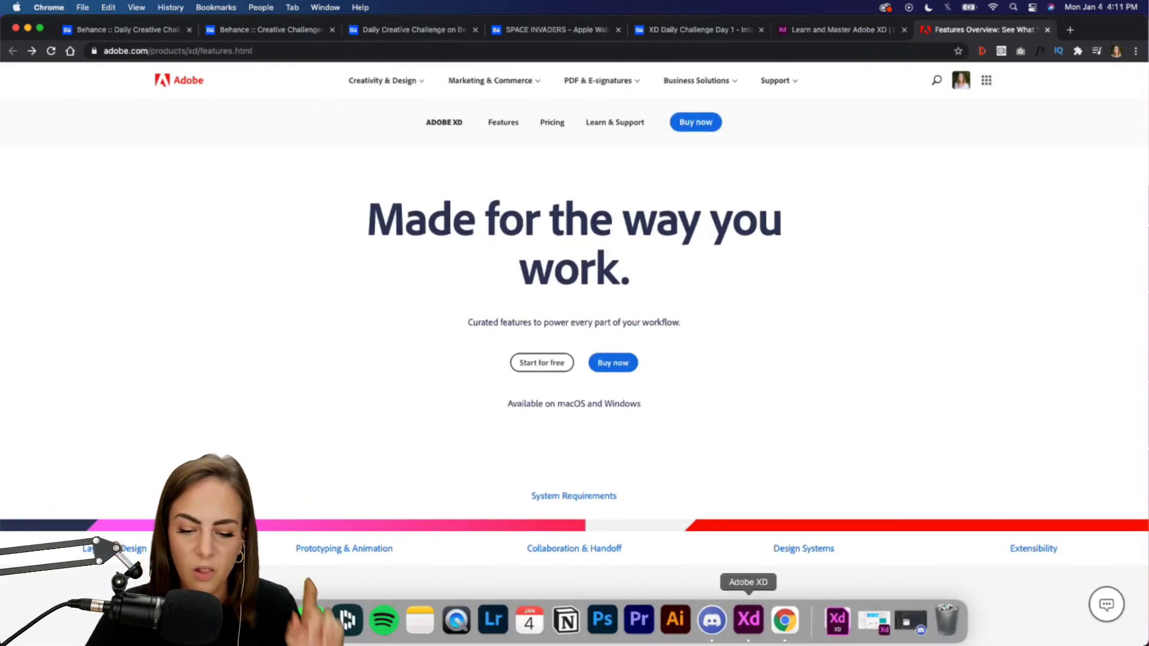
{"action": "left_click", "coordinate": [747, 631]}
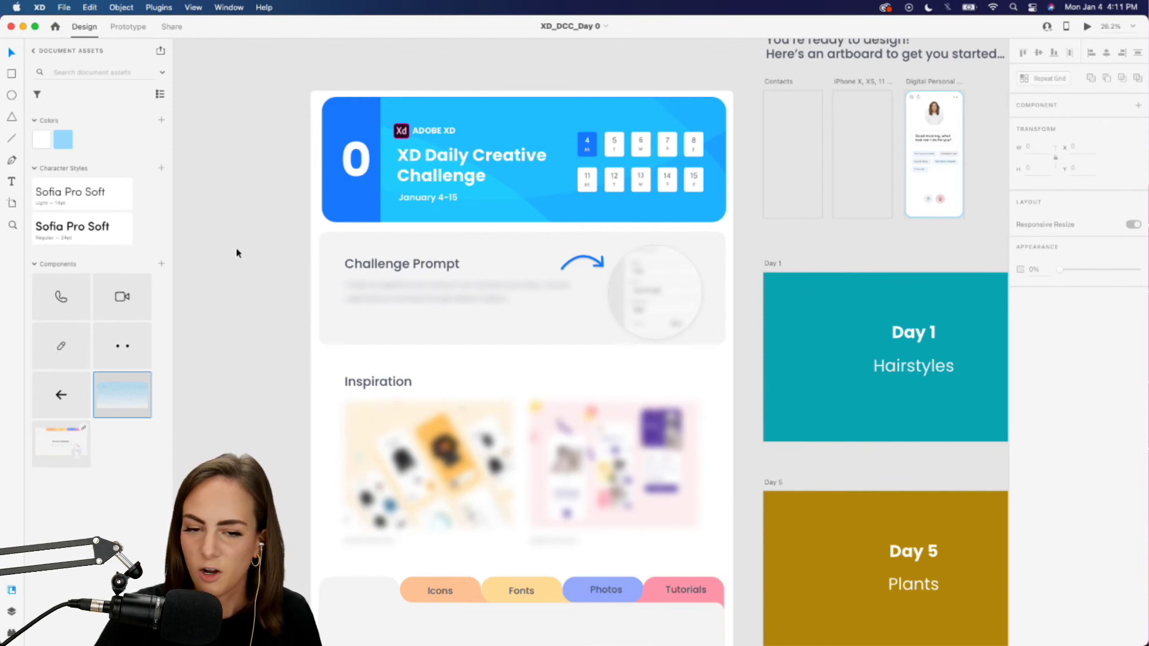
{"action": "mouse_move", "coordinate": [329, 641]}
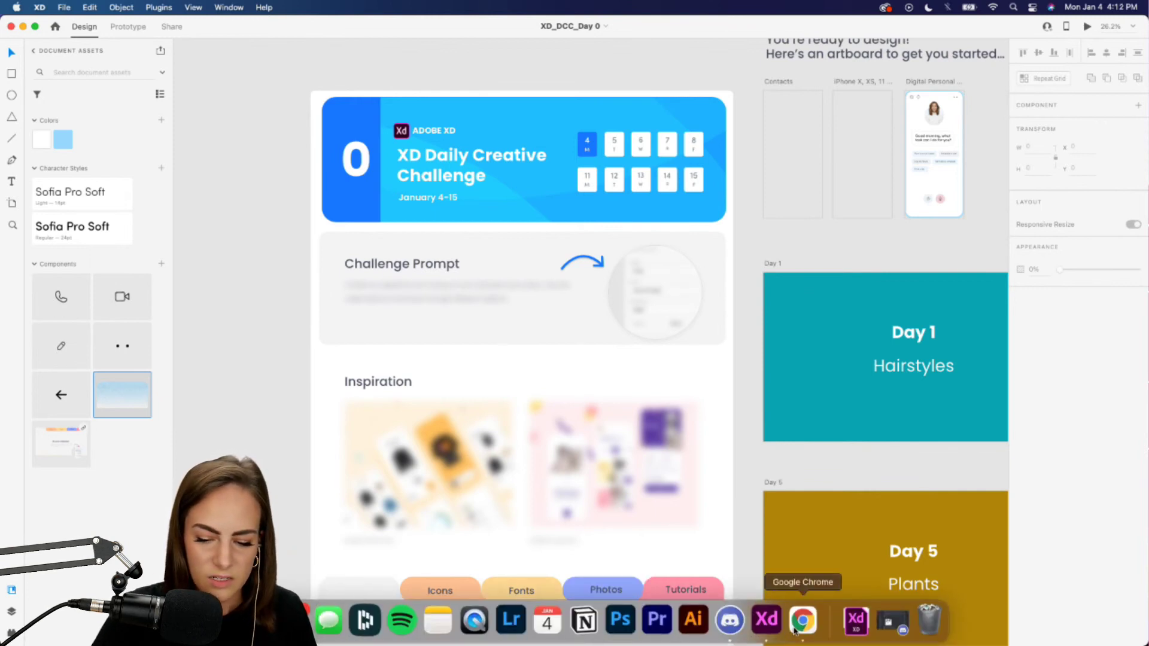
{"action": "left_click", "coordinate": [802, 623]}
{"action": "left_click", "coordinate": [690, 30]}
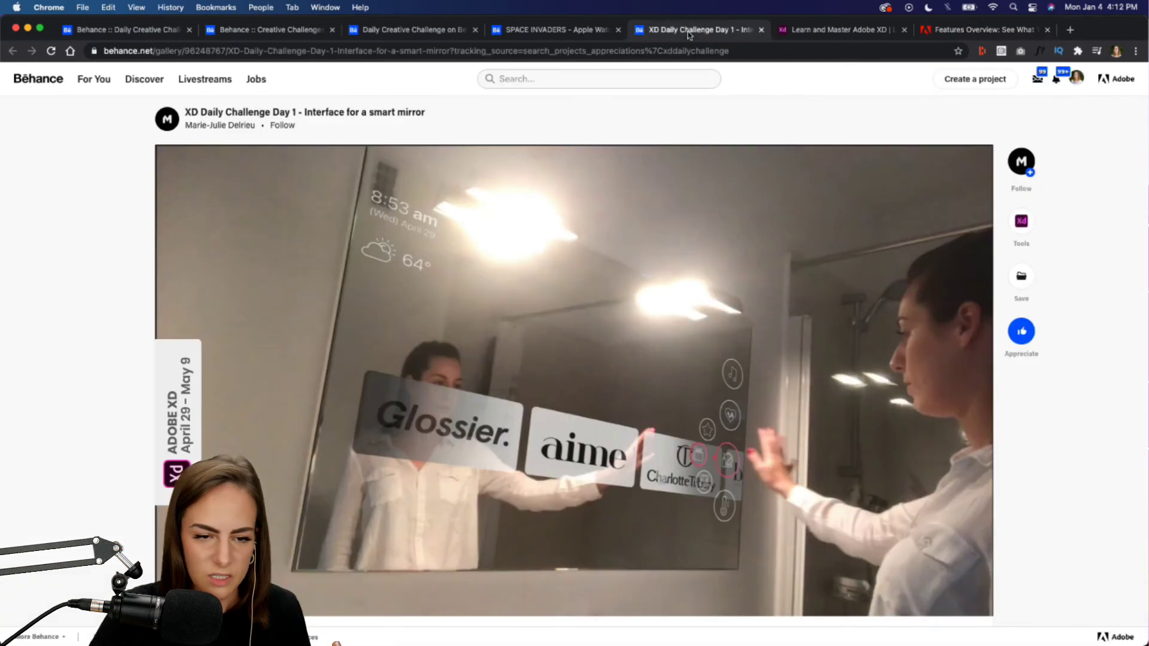
{"action": "scroll", "coordinate": [52, 263], "scroll_direction": "down", "scroll_amount": 10}
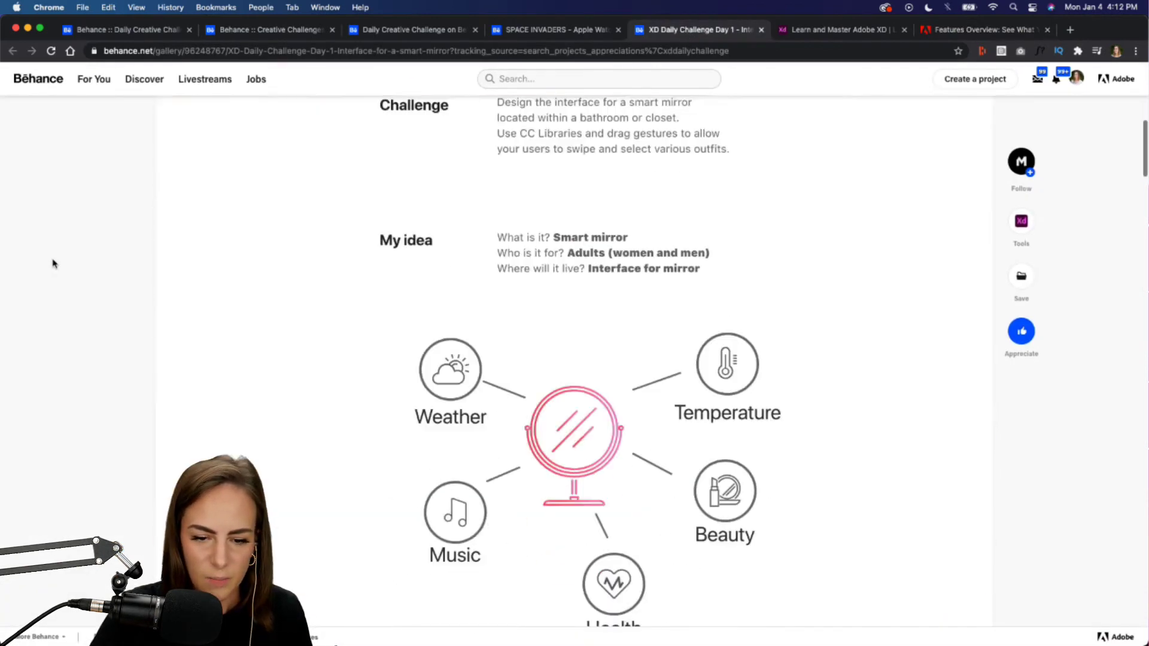
{"action": "scroll", "coordinate": [53, 263], "scroll_direction": "down", "scroll_amount": 10}
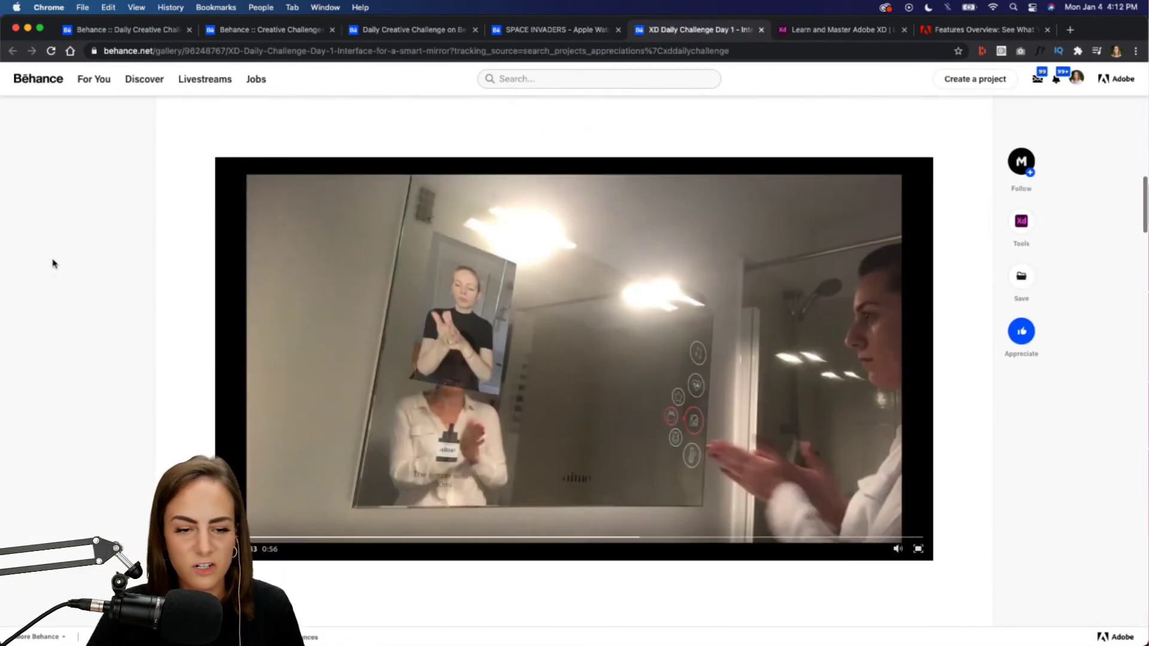
{"action": "scroll", "coordinate": [53, 263], "scroll_direction": "up", "scroll_amount": 15}
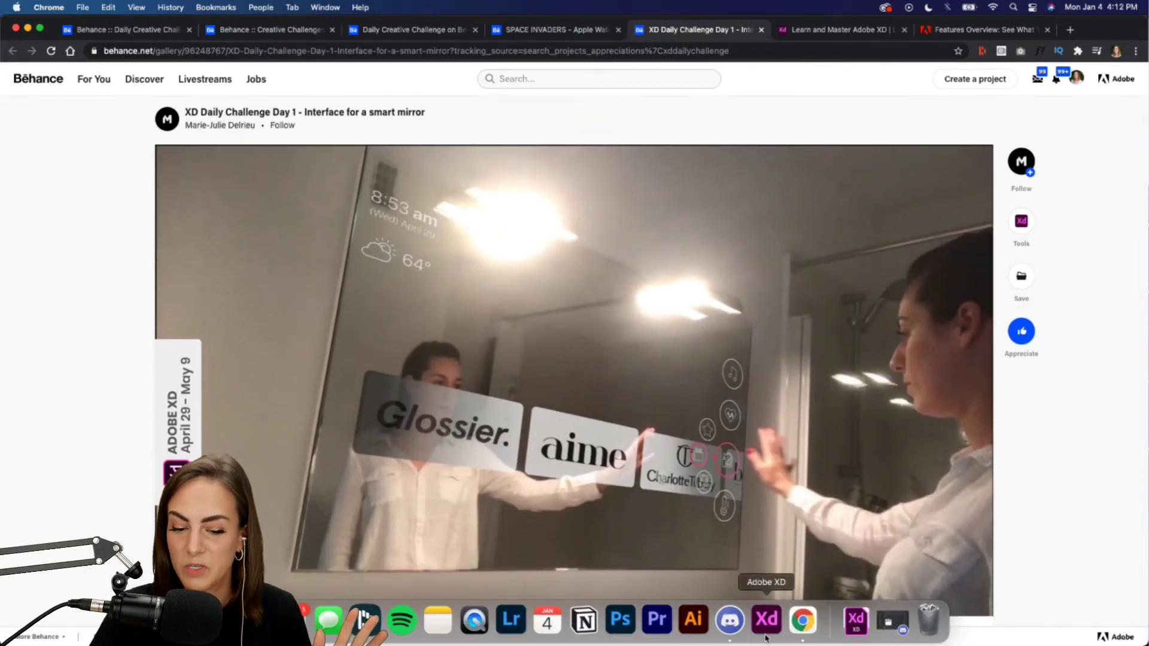
Step: Switch to Adobe XD, start a new document, and move the start window clear of the webcam area
{"action": "left_click", "coordinate": [766, 634]}
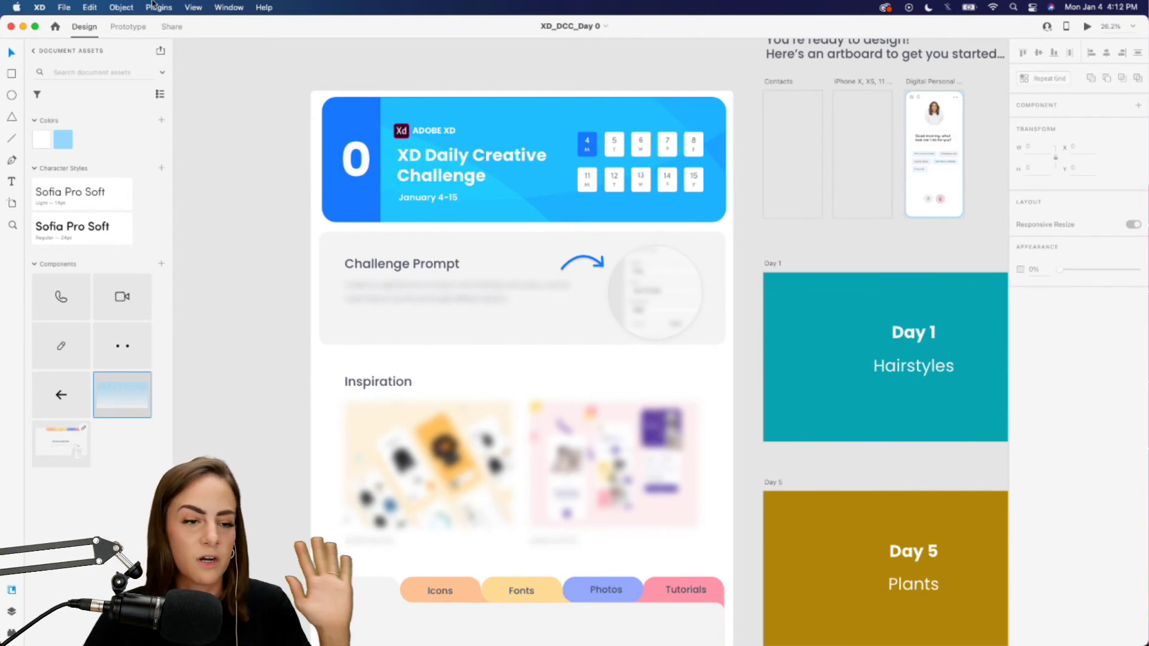
{"action": "left_click", "coordinate": [64, 7]}
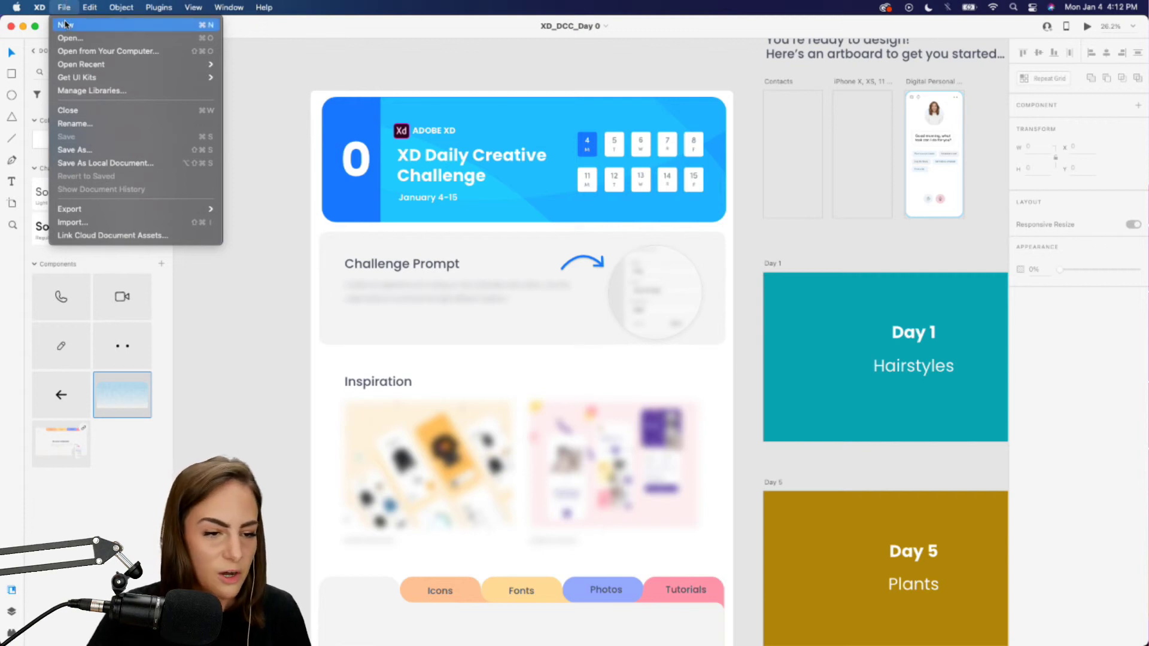
{"action": "left_click", "coordinate": [66, 25]}
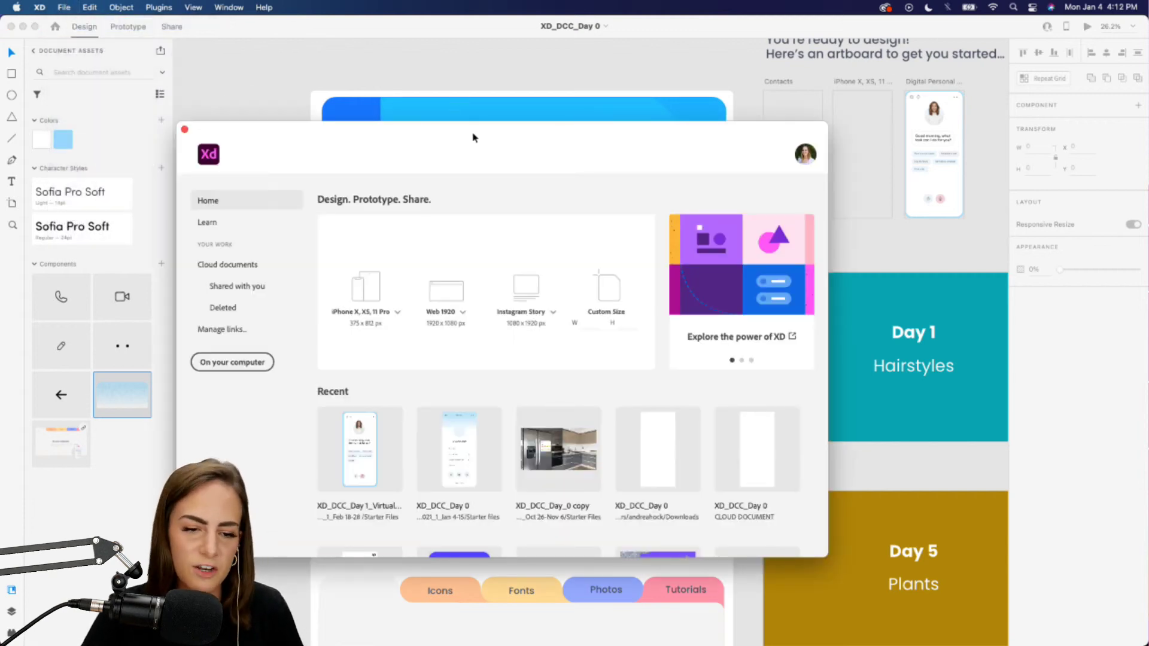
{"action": "left_click_drag", "start_coordinate": [493, 137], "coordinate": [588, 106]}
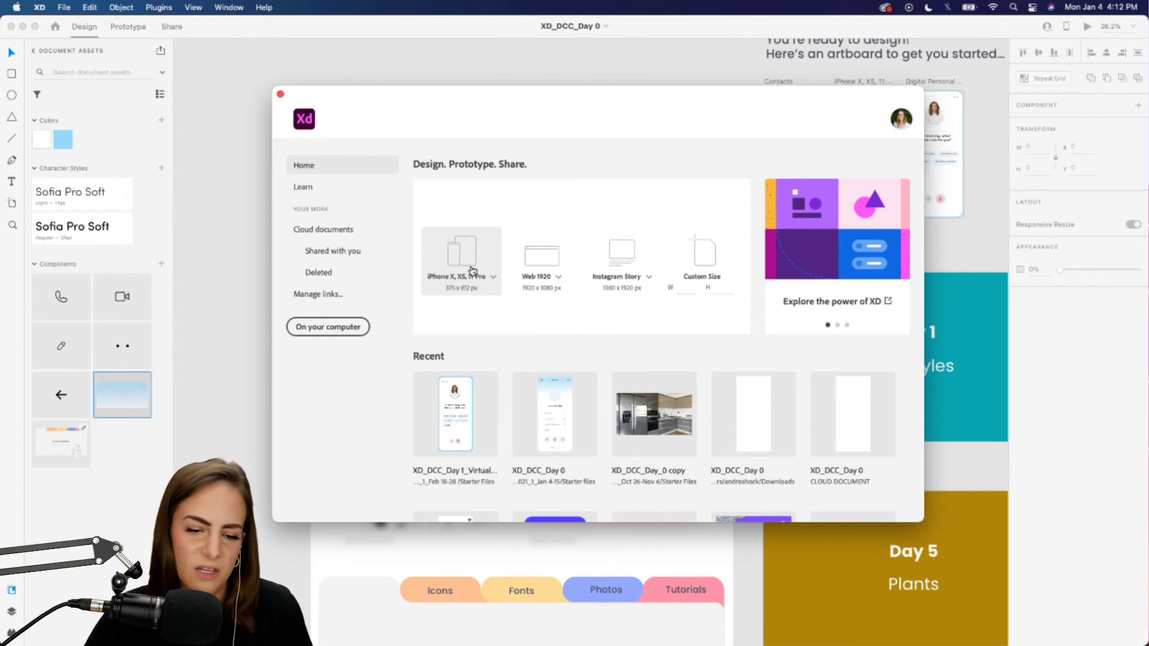
Step: Examine the artboard size presets for iPhone, Web and Instagram Story, then look over the recent documents
{"action": "left_click", "coordinate": [494, 279]}
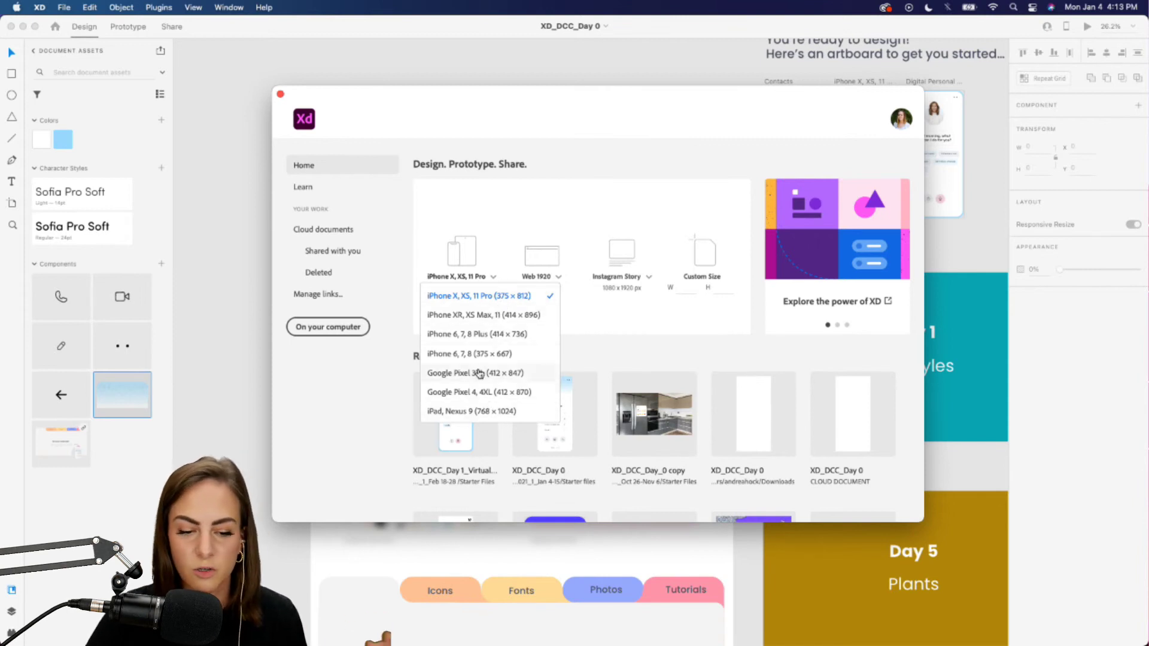
{"action": "left_click", "coordinate": [591, 338]}
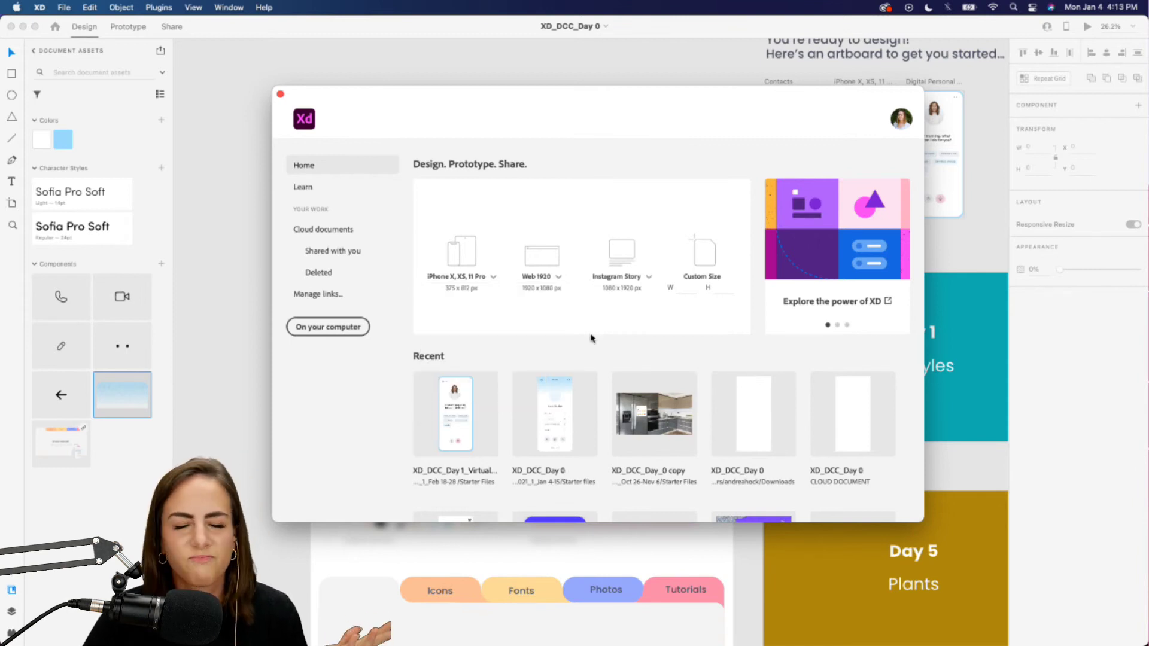
{"action": "left_click", "coordinate": [559, 279]}
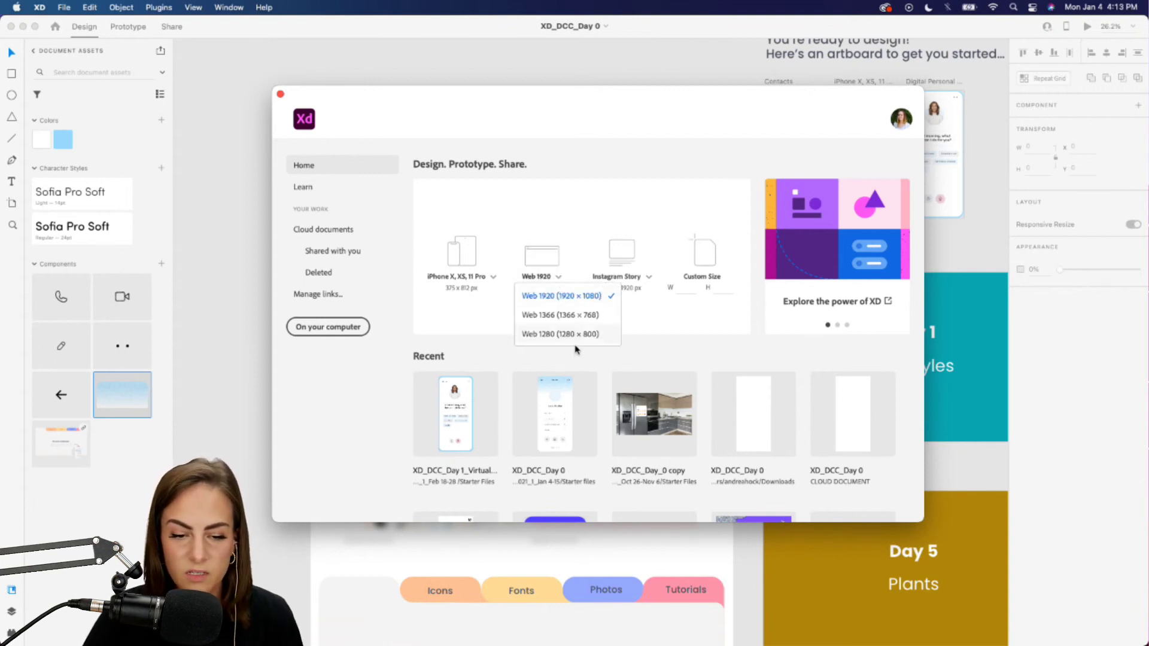
{"action": "left_click", "coordinate": [637, 330]}
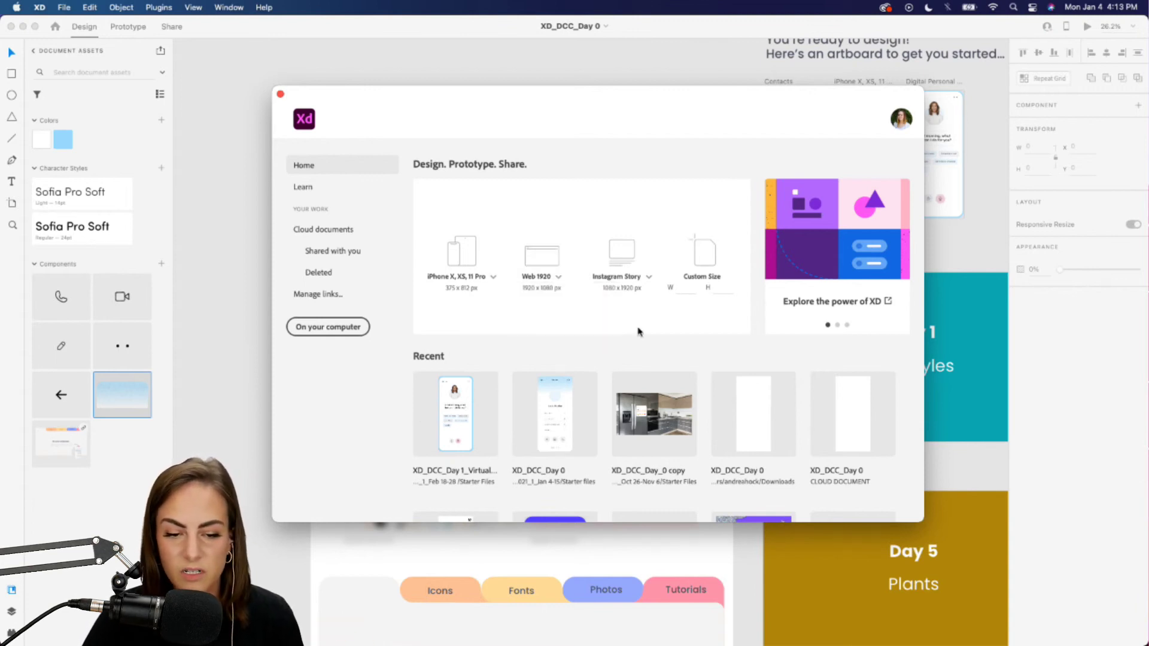
{"action": "left_click", "coordinate": [649, 279]}
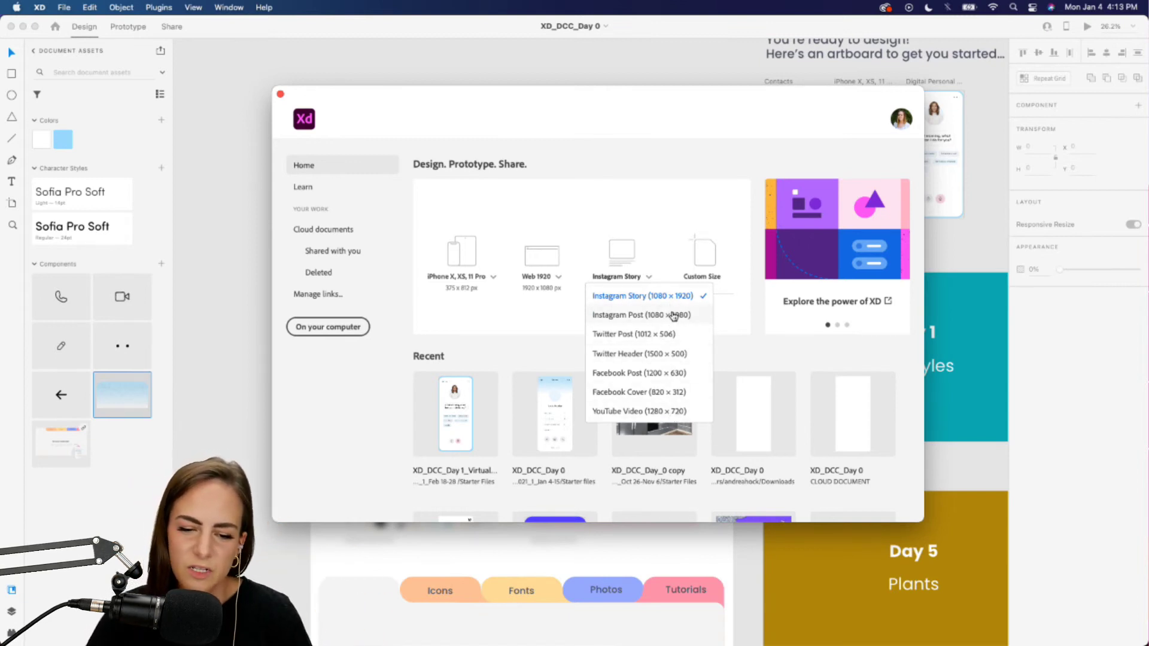
{"action": "left_click", "coordinate": [739, 354]}
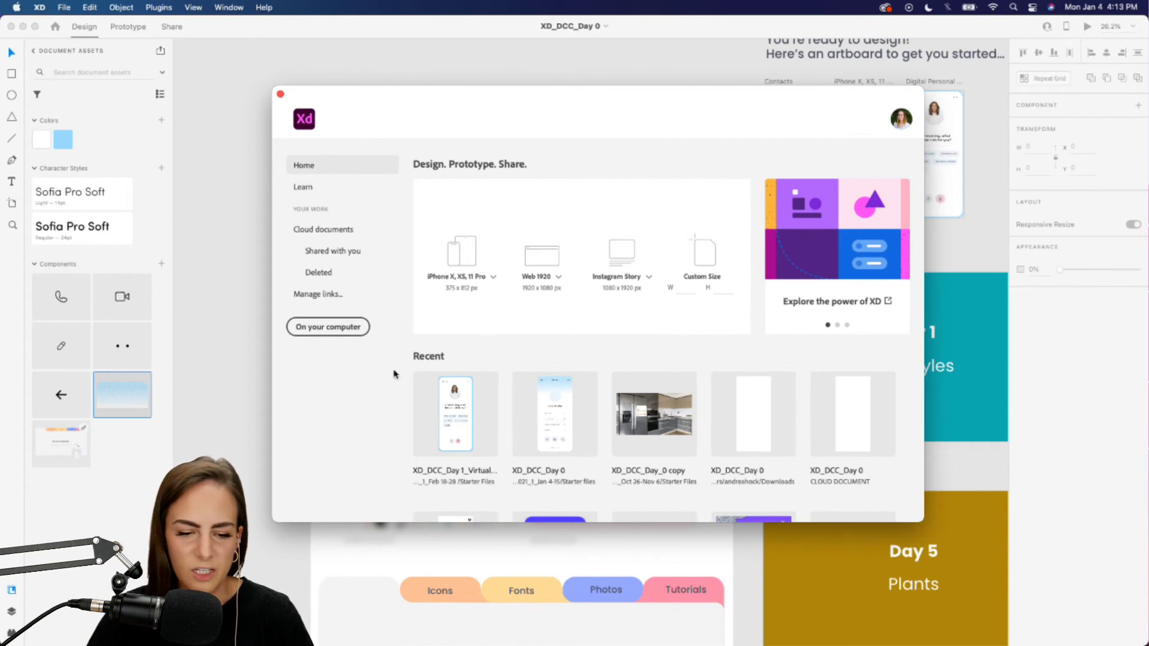
{"action": "scroll", "coordinate": [496, 423], "scroll_direction": "down", "scroll_amount": 5}
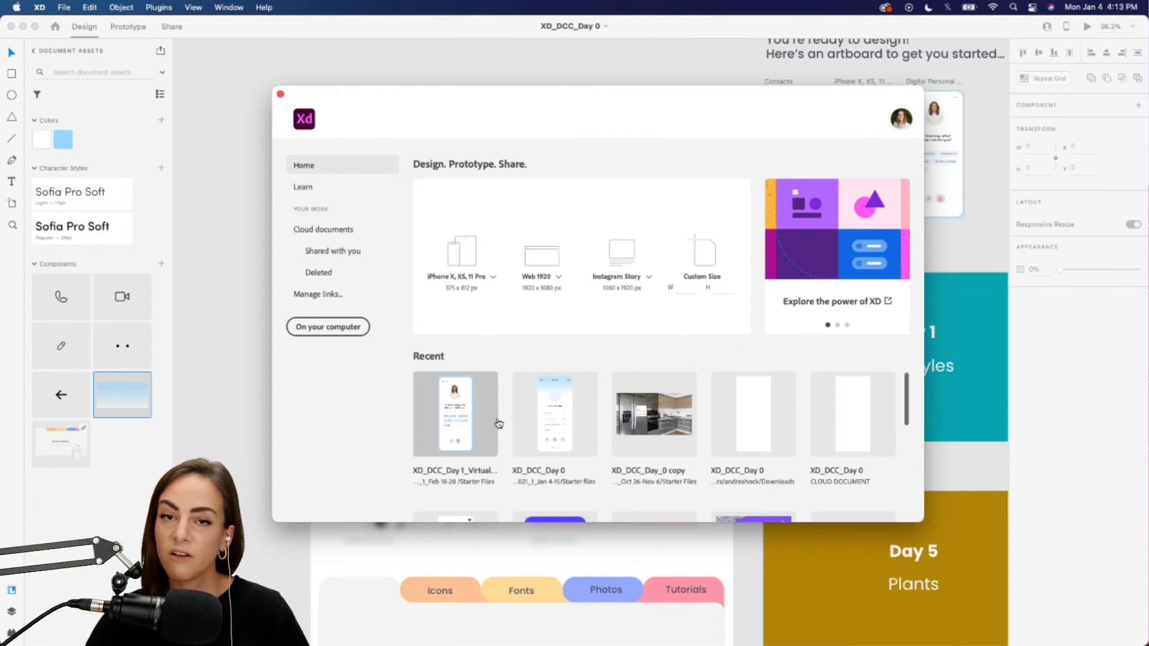
{"action": "scroll", "coordinate": [498, 424], "scroll_direction": "up", "scroll_amount": 4}
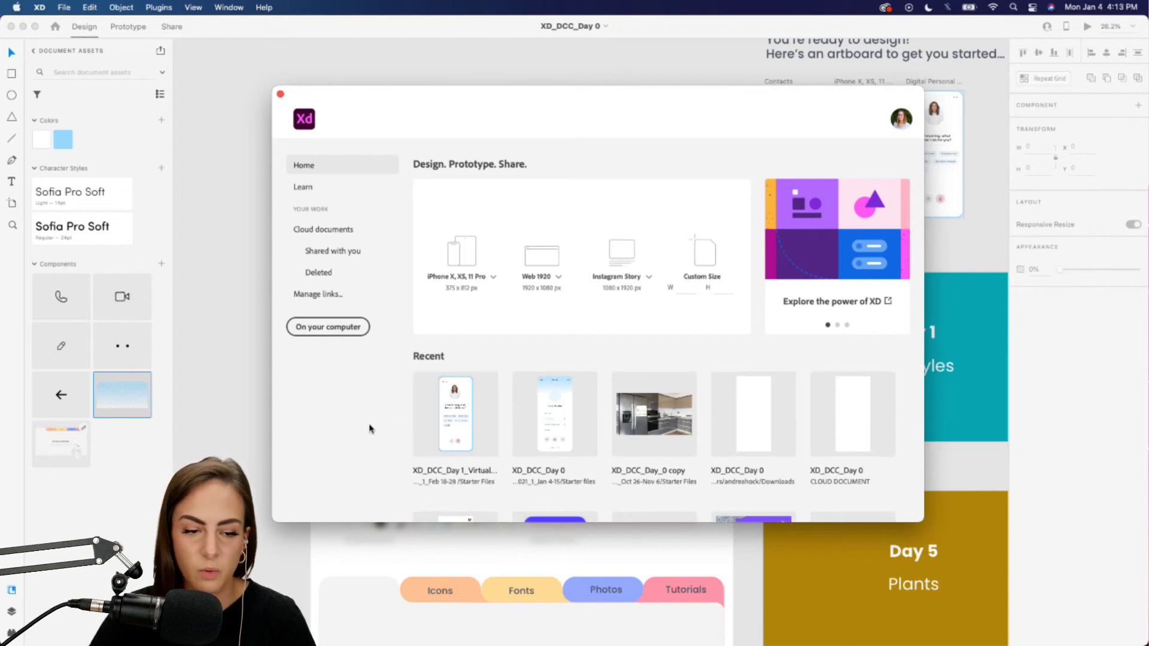
Step: Open the Learn section and examine its Get Started, Design, Design Systems and Prototype tutorials, plus the full tutorial list
{"action": "left_click", "coordinate": [306, 187]}
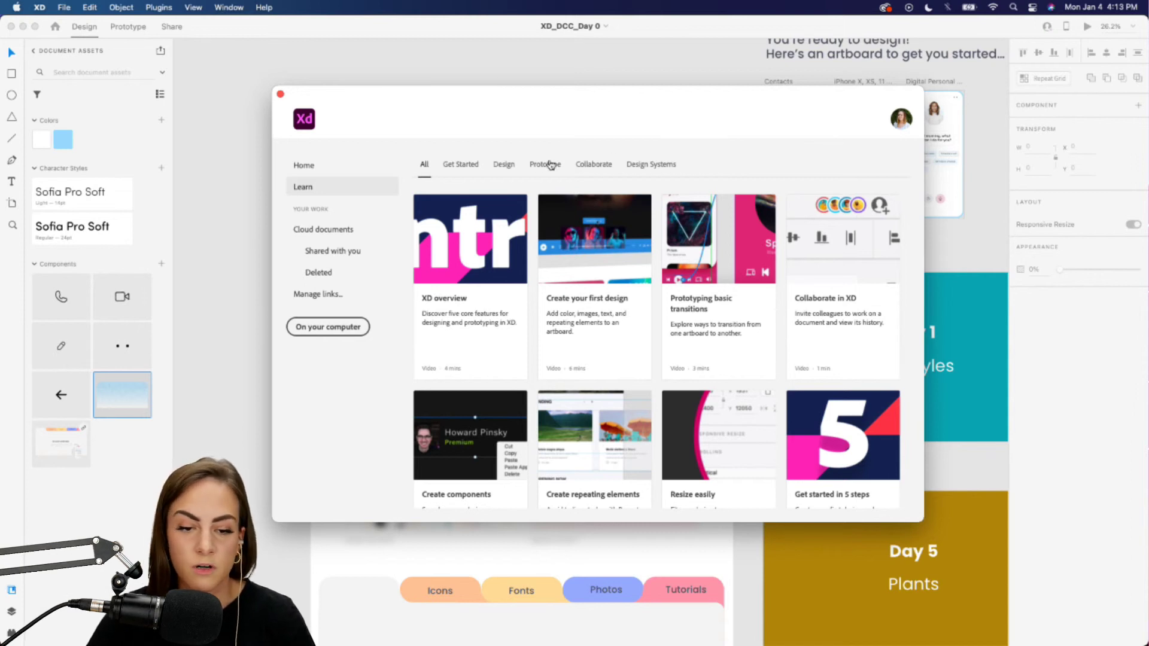
{"action": "left_click", "coordinate": [462, 164]}
{"action": "left_click", "coordinate": [507, 169]}
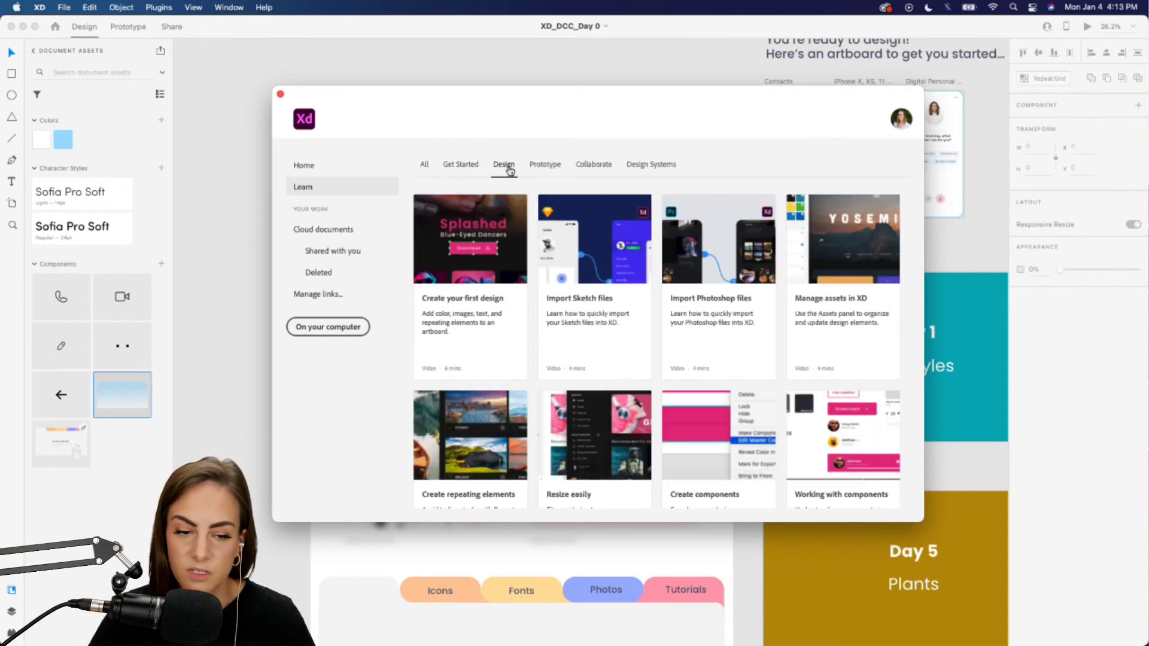
{"action": "left_click", "coordinate": [667, 167]}
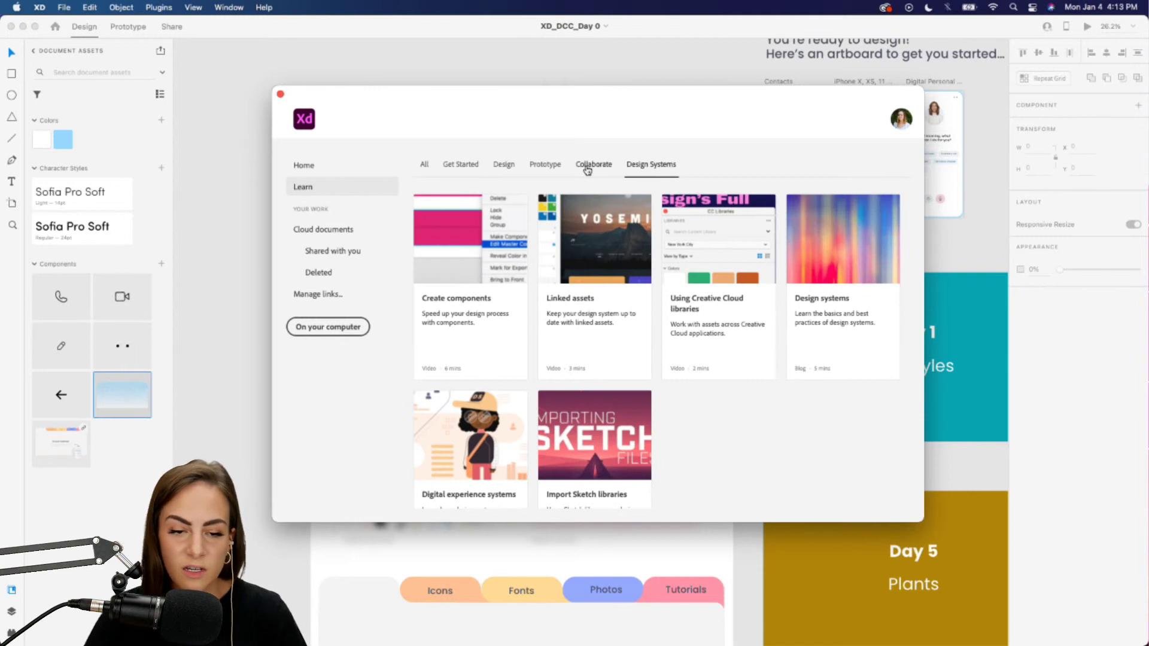
{"action": "left_click", "coordinate": [543, 167]}
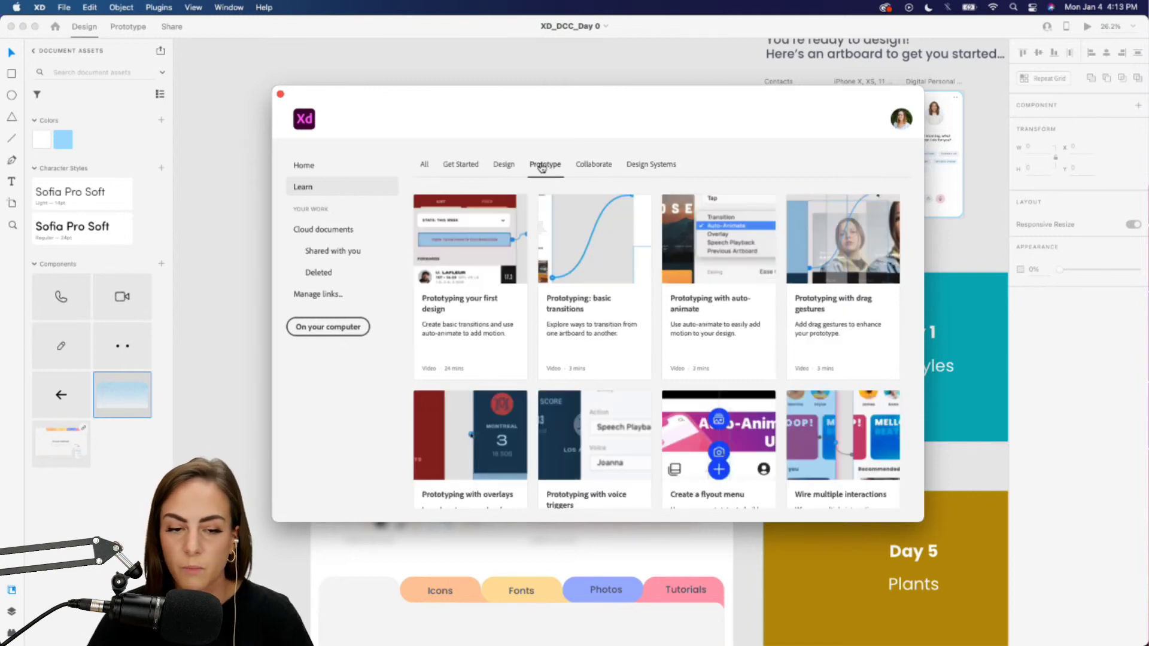
{"action": "left_click", "coordinate": [424, 165]}
{"action": "scroll", "coordinate": [566, 258], "scroll_direction": "down", "scroll_amount": 10}
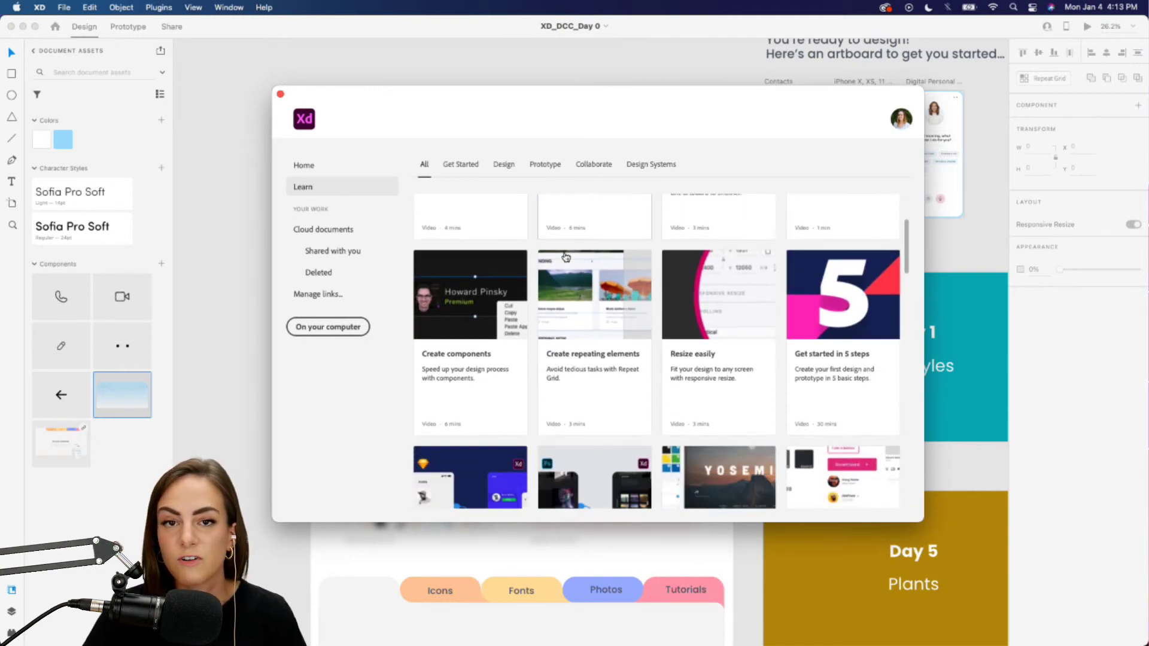
{"action": "scroll", "coordinate": [566, 258], "scroll_direction": "down", "scroll_amount": 10}
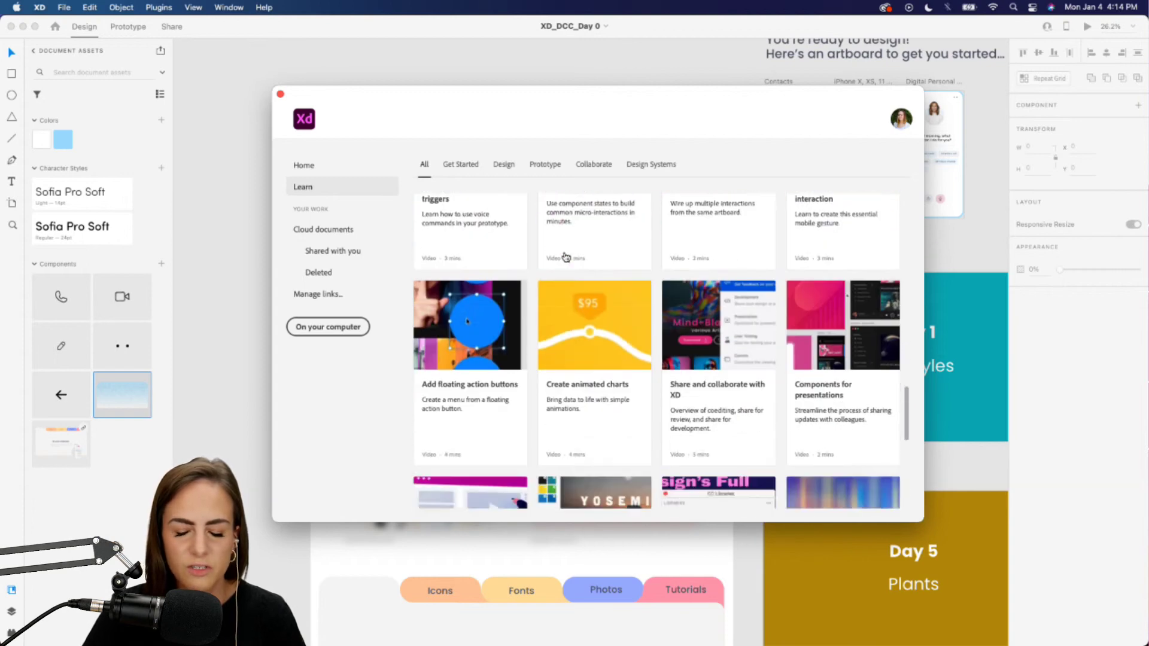
{"action": "scroll", "coordinate": [565, 257], "scroll_direction": "up", "scroll_amount": 20}
{"action": "scroll", "coordinate": [565, 258], "scroll_direction": "up", "scroll_amount": 5}
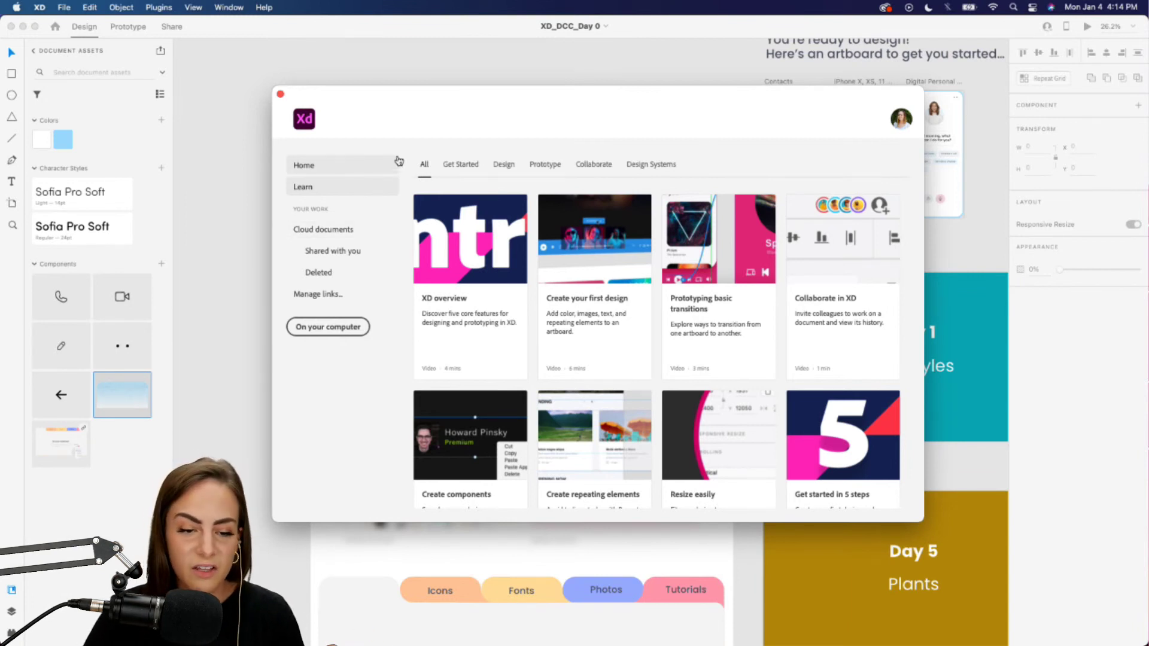
Step: Return to the start screen, create a blank iPhone X, XS, 11 Pro document, look over its workspace, and close it
{"action": "left_click", "coordinate": [349, 167]}
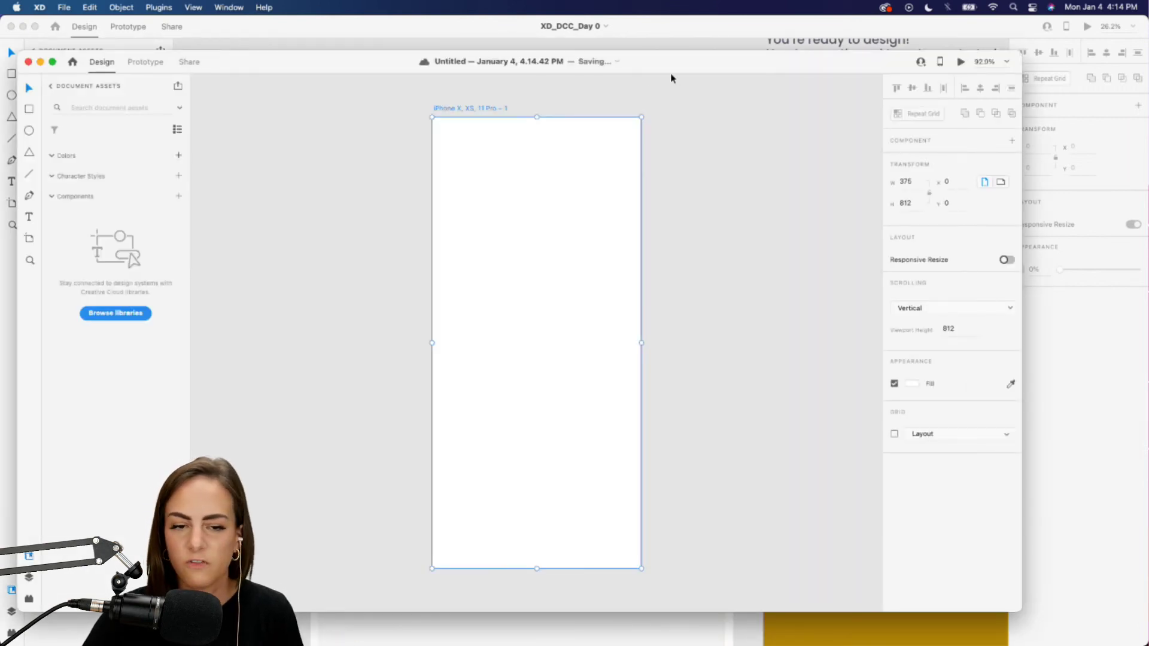
{"action": "left_click_drag", "start_coordinate": [658, 60], "coordinate": [651, 15]}
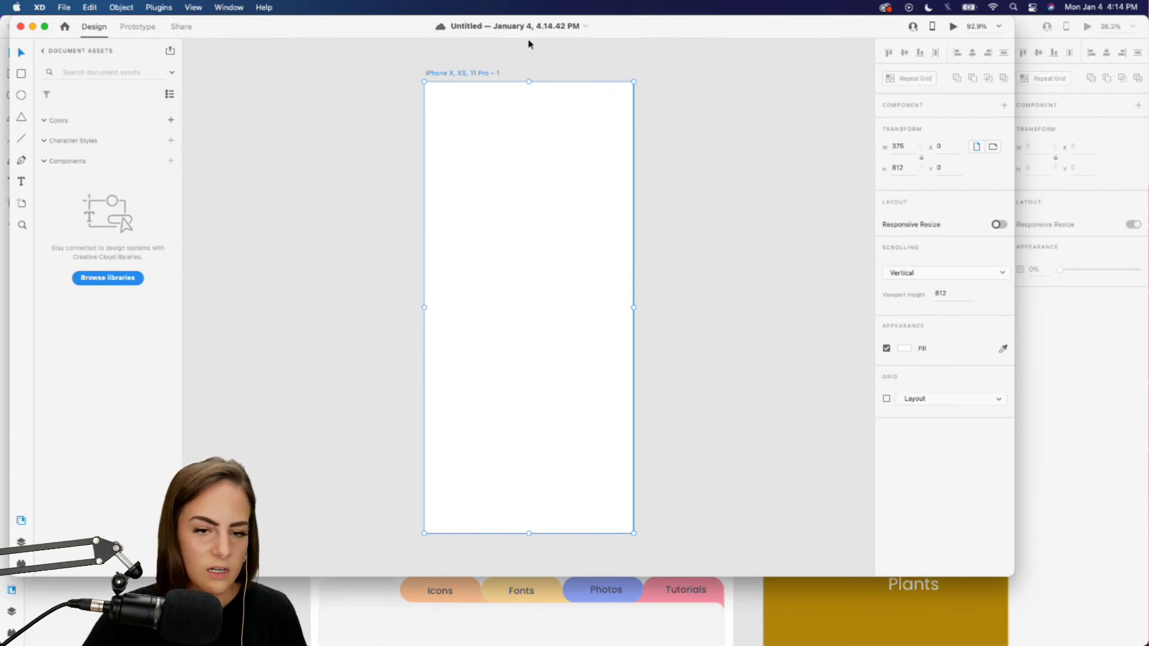
{"action": "left_click_drag", "start_coordinate": [407, 31], "coordinate": [474, 66]}
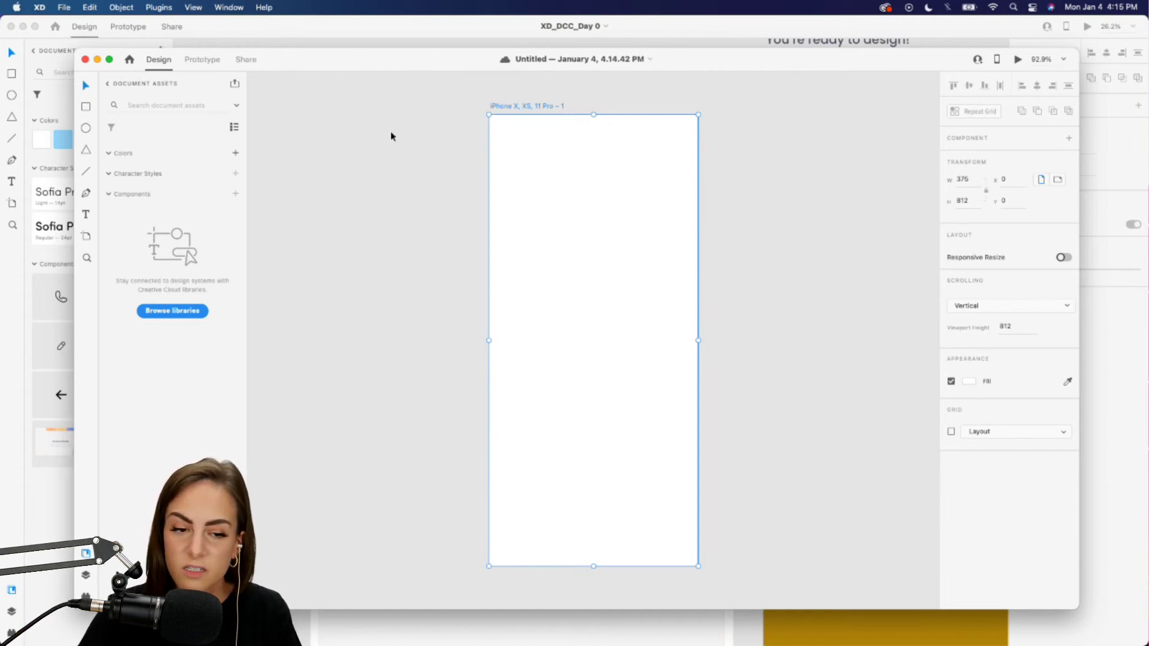
{"action": "left_click", "coordinate": [391, 134]}
{"action": "left_click", "coordinate": [86, 60]}
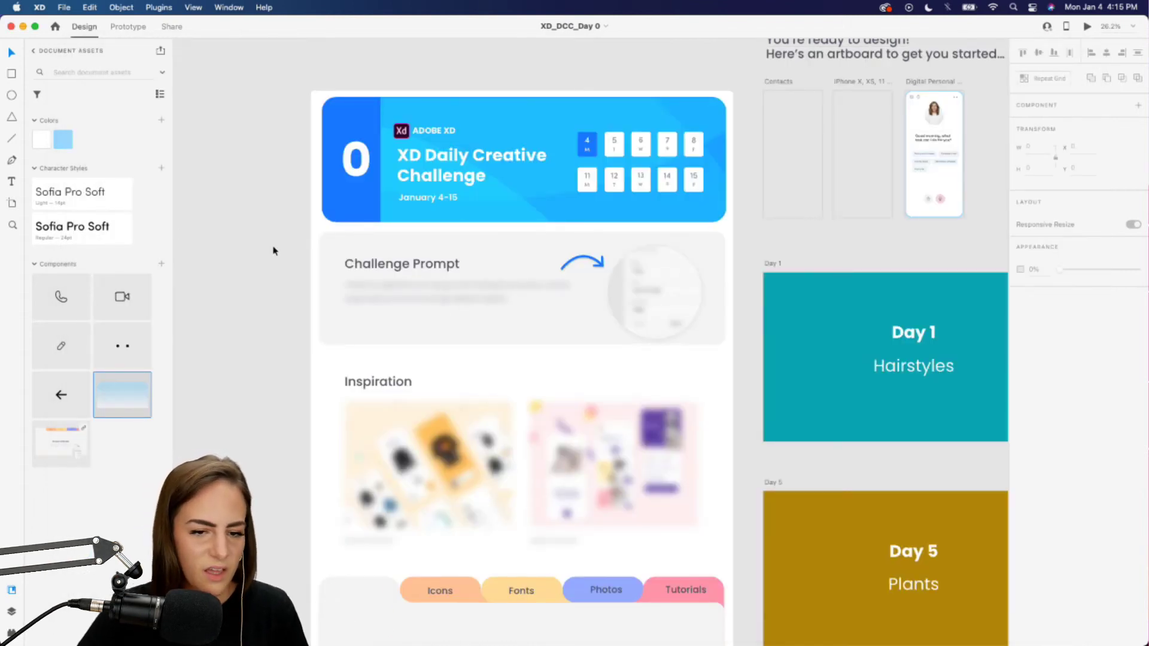
Step: Examine the Day 0 starter file's artboards, challenge prompt, inspiration, resource booklet, sharing and tips sections
{"action": "scroll", "coordinate": [512, 231], "scroll_direction": "down", "scroll_amount": 5}
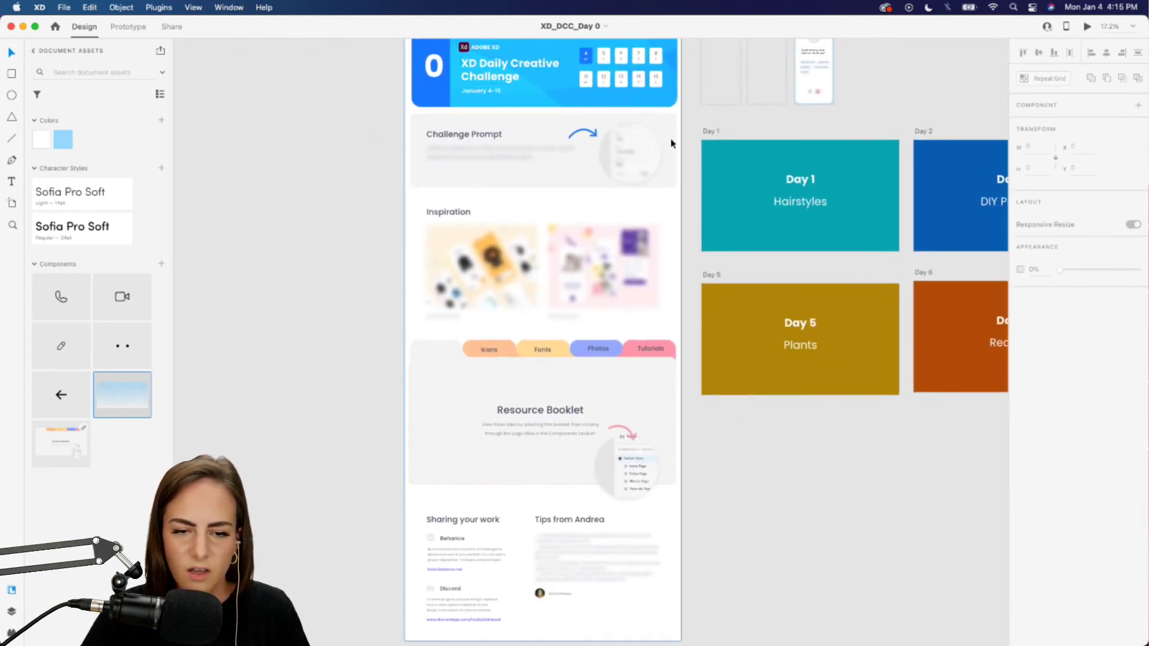
{"action": "scroll", "coordinate": [458, 510], "scroll_direction": "up", "scroll_amount": 3}
{"action": "scroll", "coordinate": [458, 510], "scroll_direction": "left", "scroll_amount": 2}
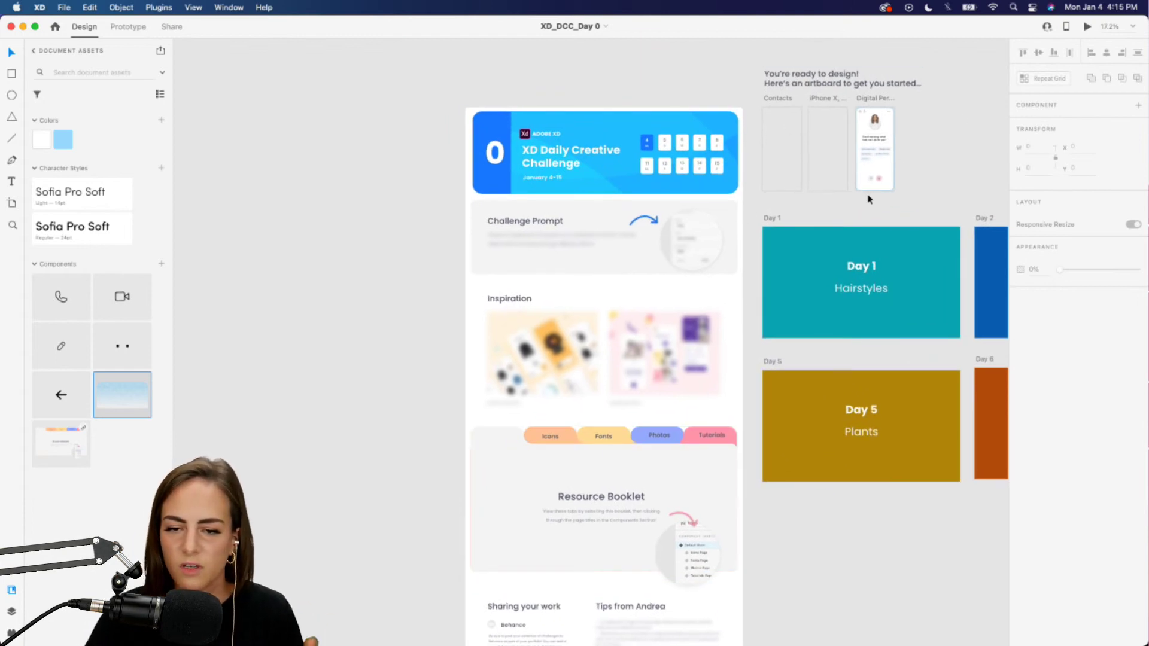
{"action": "scroll", "coordinate": [870, 199], "scroll_direction": "right", "scroll_amount": 1}
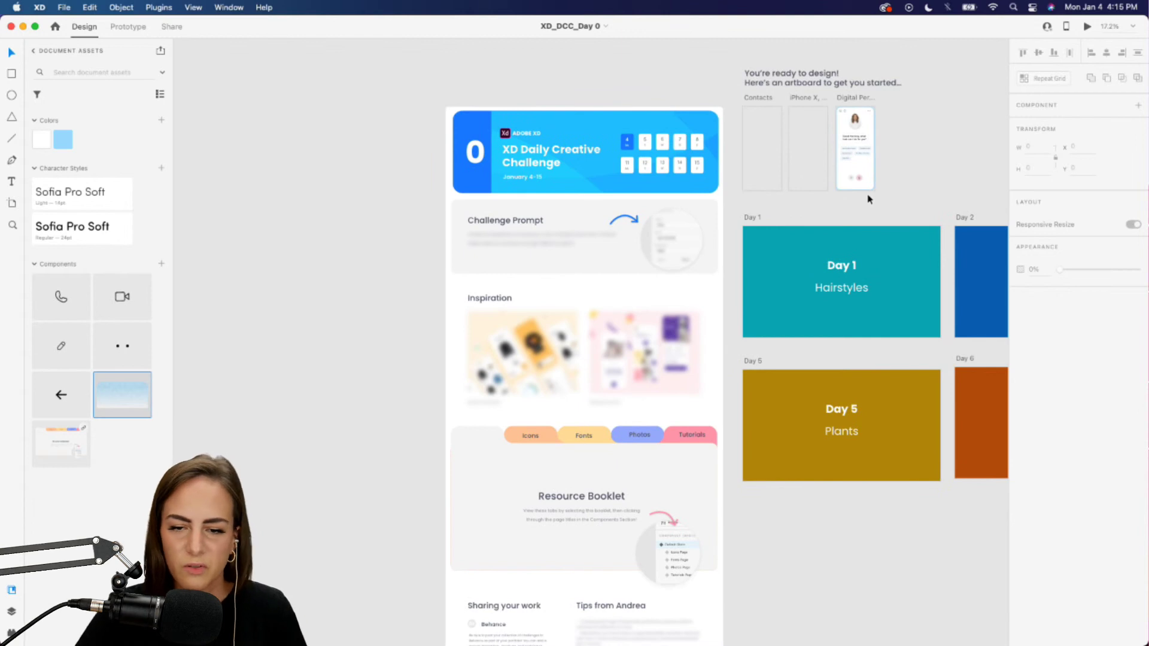
{"action": "scroll", "coordinate": [870, 198], "scroll_direction": "right", "scroll_amount": 1}
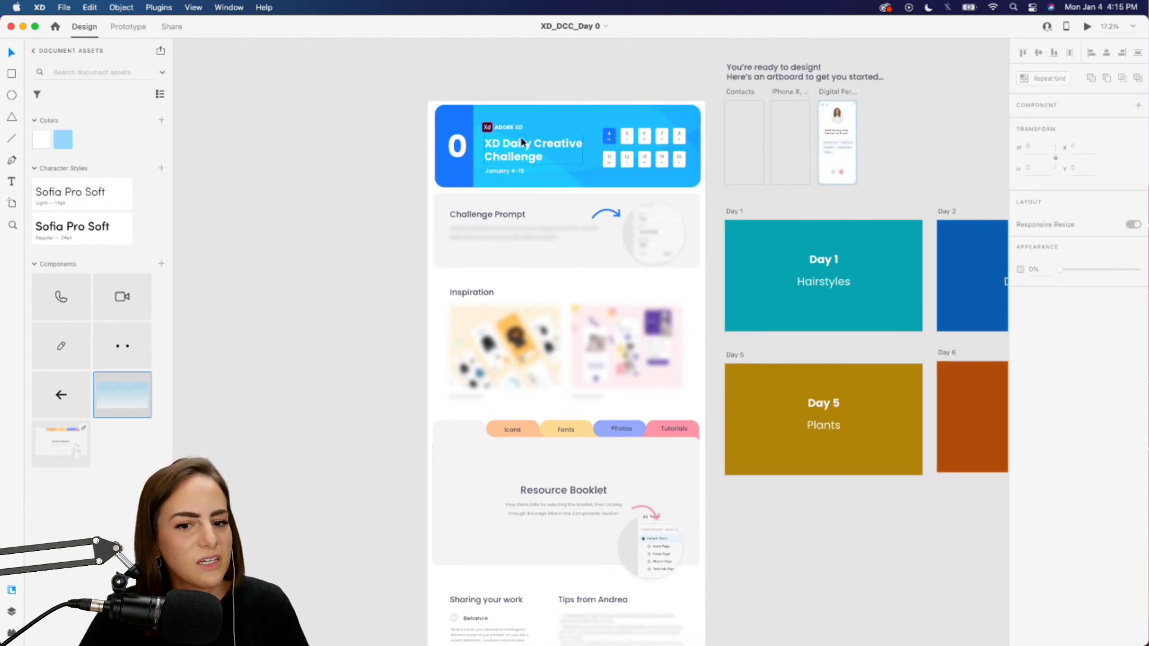
{"action": "key", "text": "super+equal"}
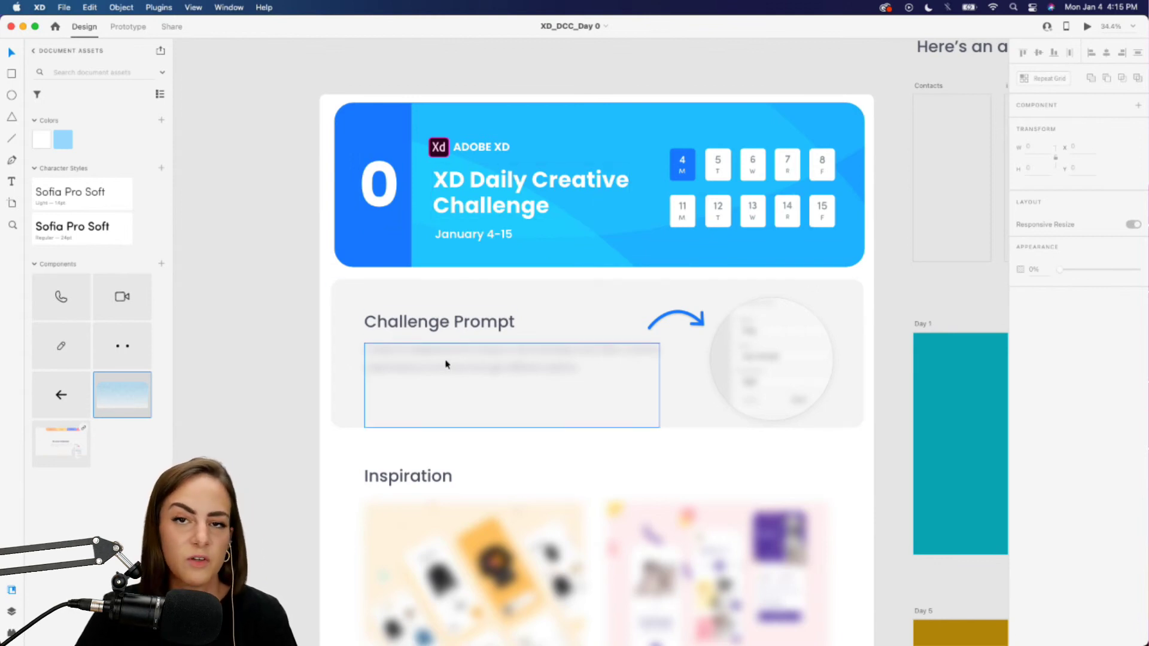
{"action": "scroll", "coordinate": [446, 364], "scroll_direction": "down", "scroll_amount": 3}
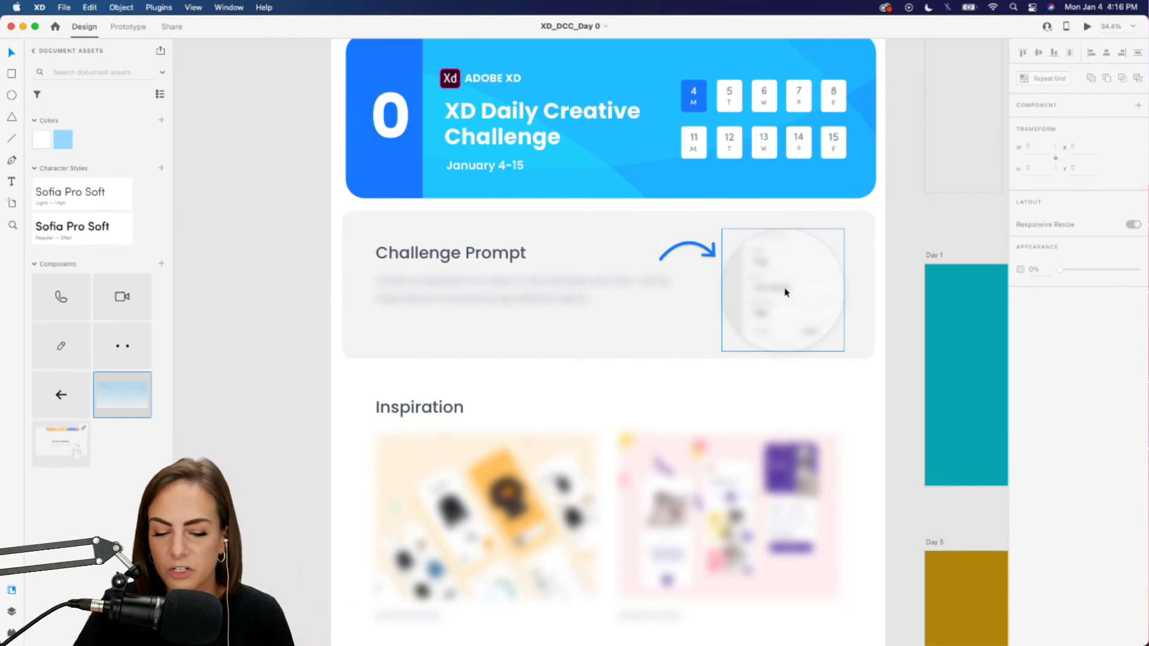
{"action": "scroll", "coordinate": [785, 292], "scroll_direction": "down", "scroll_amount": 6}
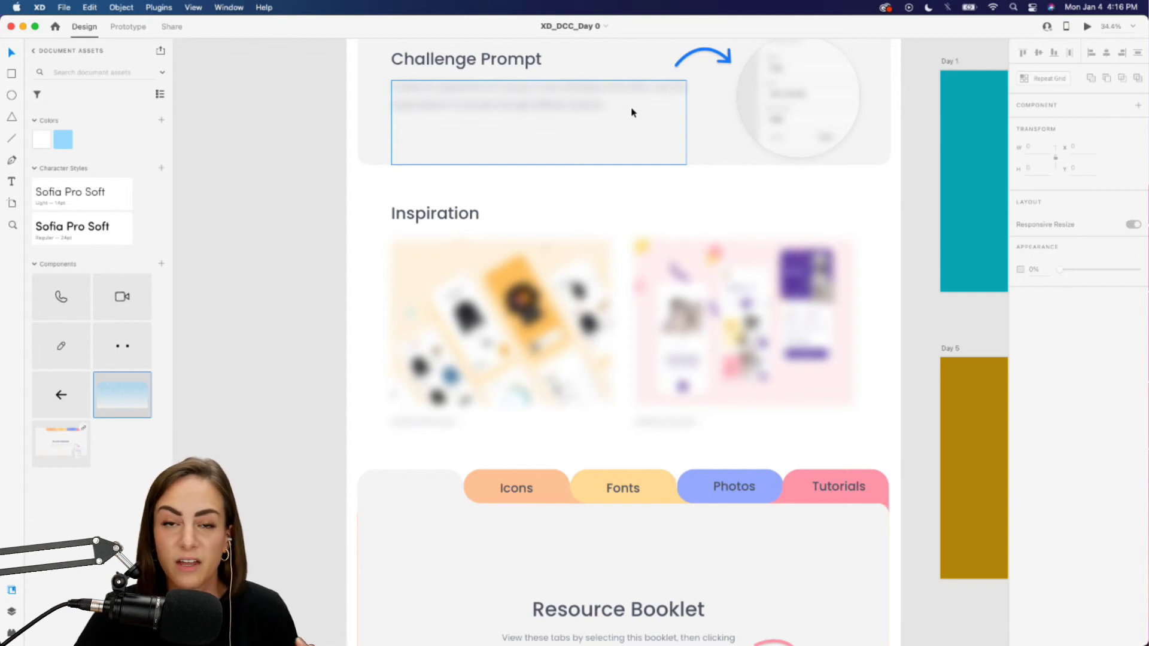
{"action": "scroll", "coordinate": [631, 111], "scroll_direction": "down", "scroll_amount": 12}
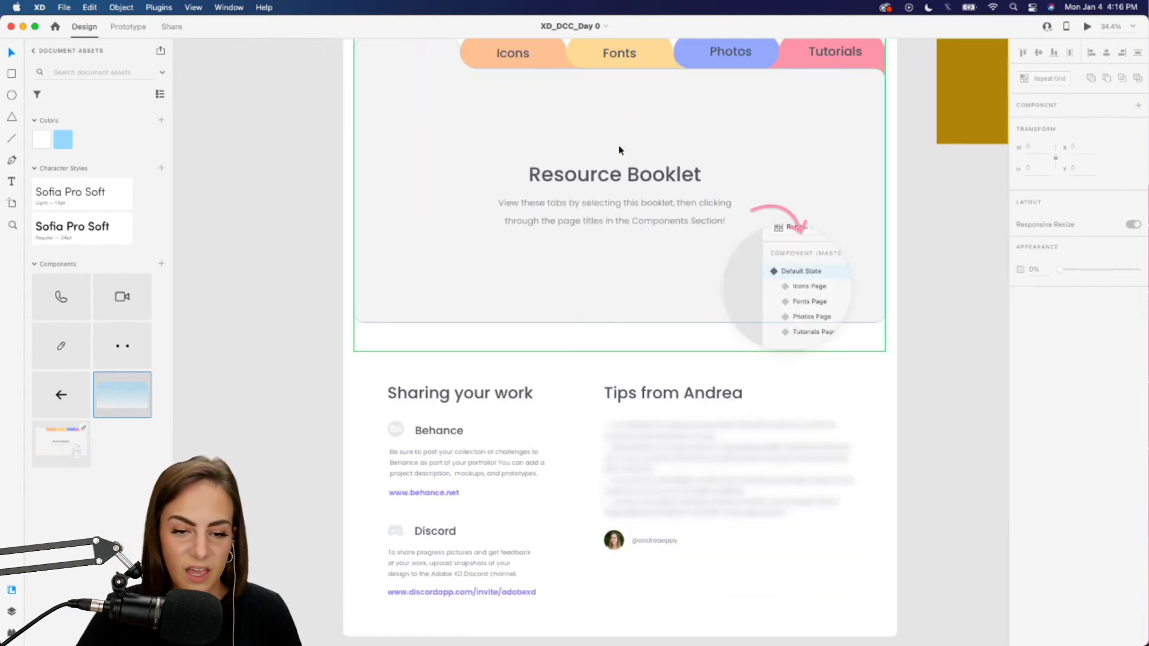
Step: Select the Resource Booklet component and switch it through its Icons Page, Fonts Page and Photos Page states
{"action": "left_click", "coordinate": [620, 150]}
{"action": "scroll", "coordinate": [619, 150], "scroll_direction": "up", "scroll_amount": 5}
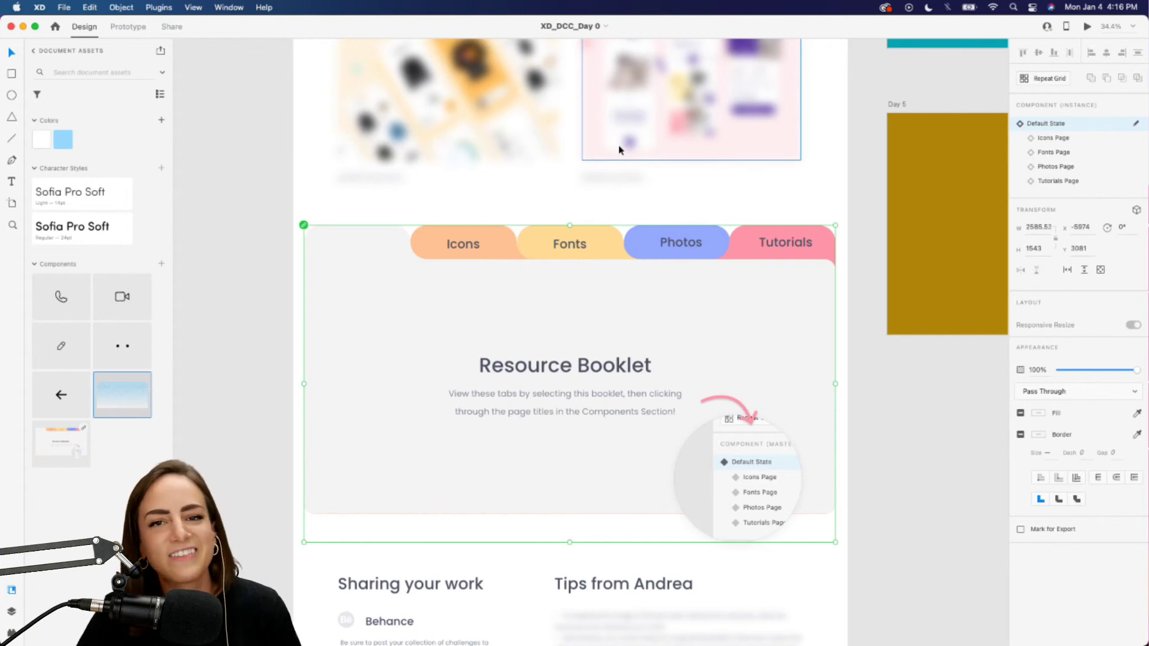
{"action": "left_click", "coordinate": [1045, 141]}
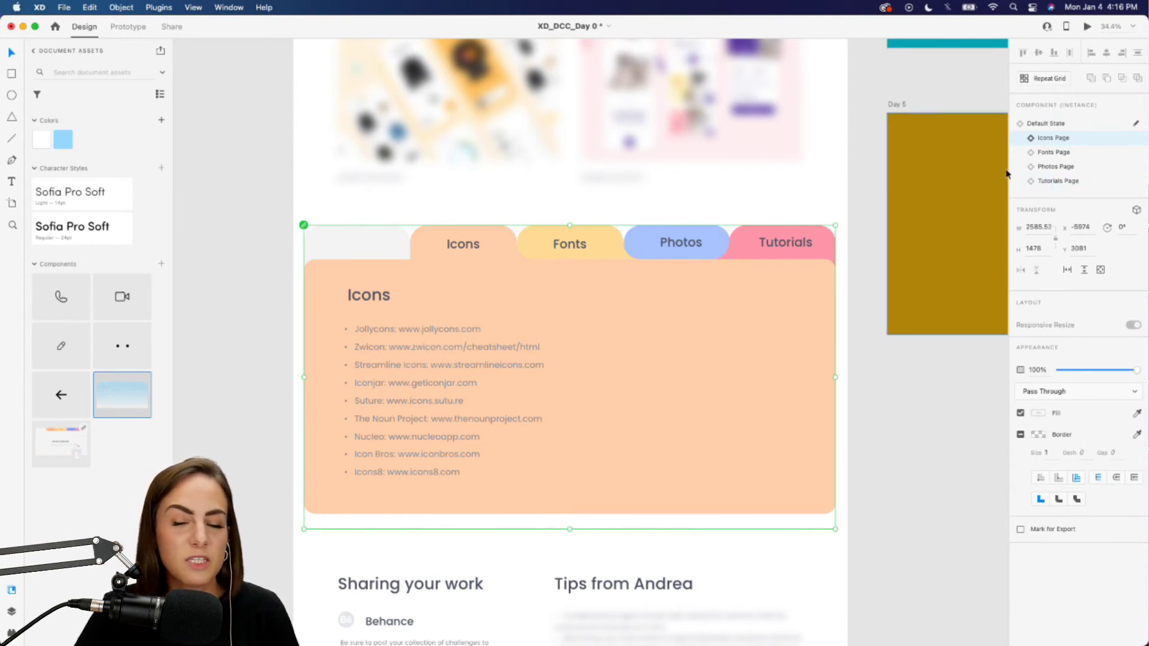
{"action": "left_click", "coordinate": [1057, 154]}
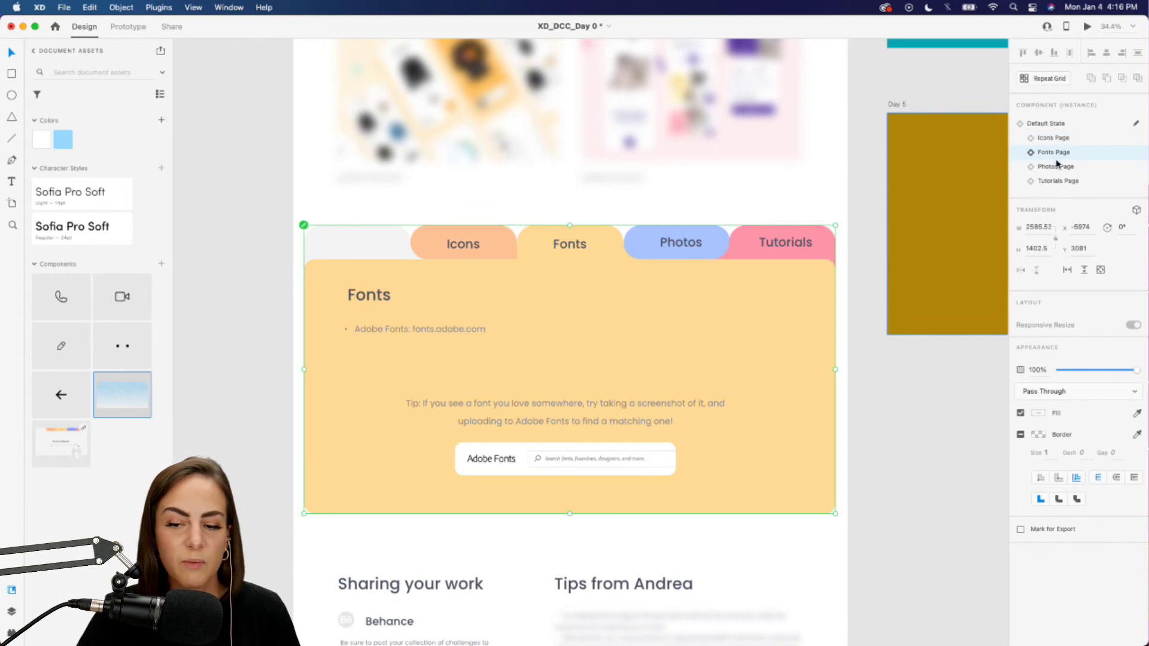
{"action": "left_click", "coordinate": [1056, 166]}
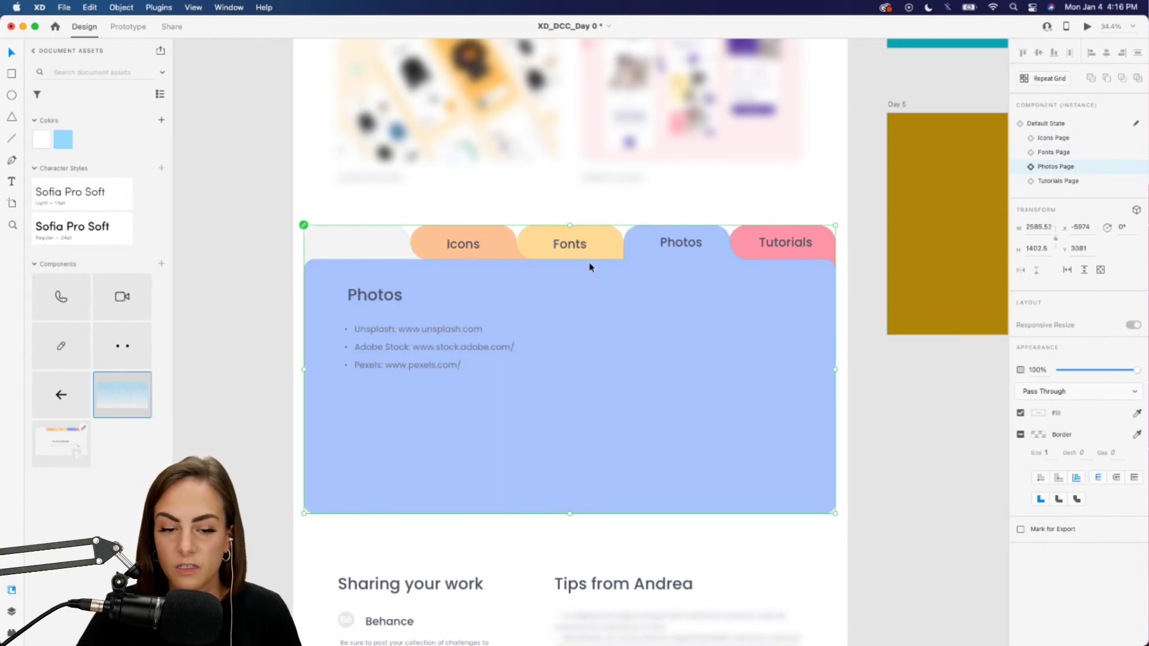
Step: Switch the Resource Booklet through its Tutorials, Photos, Fonts and Icons Page states, return it to Default State and deselect it
{"action": "left_click", "coordinate": [1070, 182]}
{"action": "left_click", "coordinate": [1058, 167]}
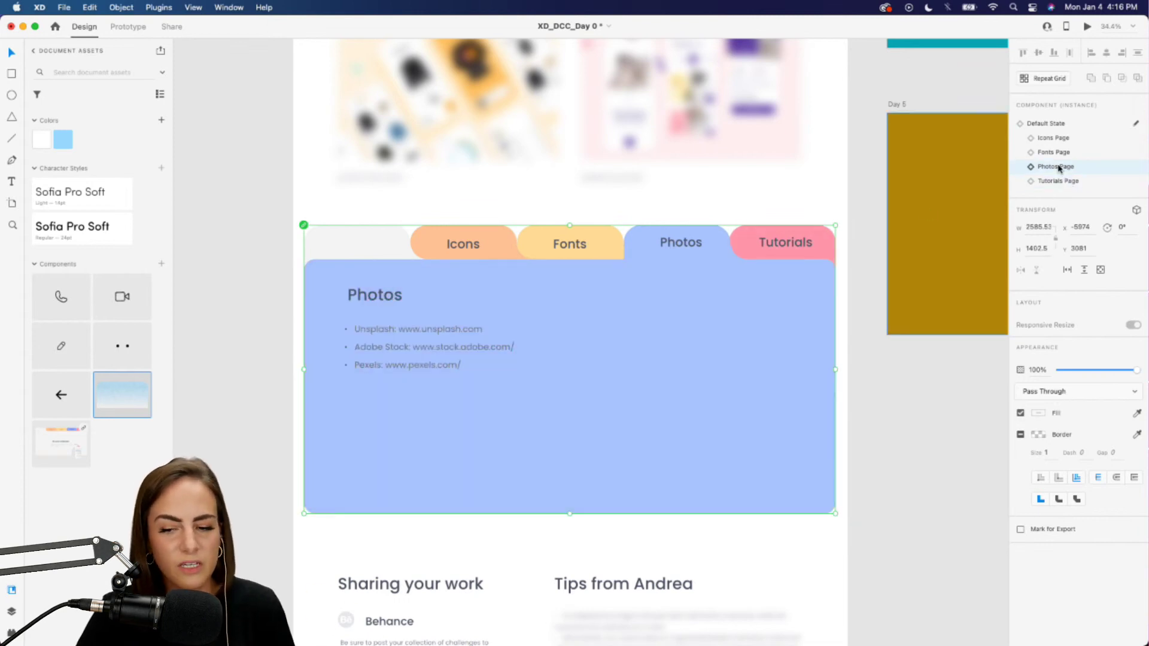
{"action": "left_click", "coordinate": [1050, 153]}
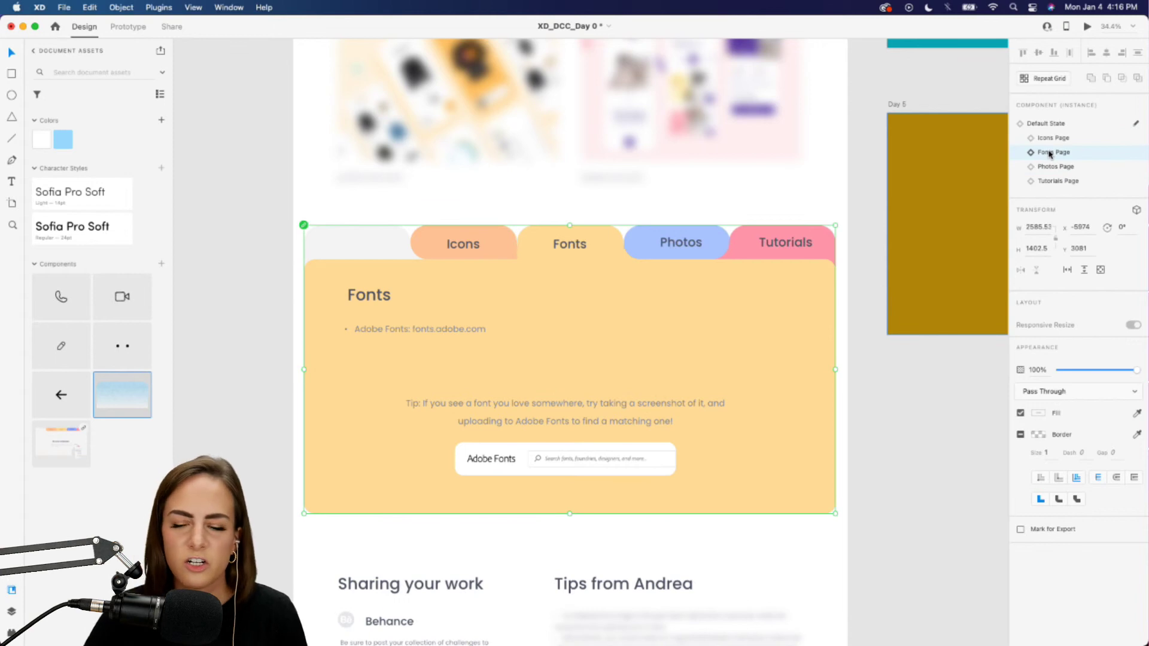
{"action": "left_click", "coordinate": [1044, 139]}
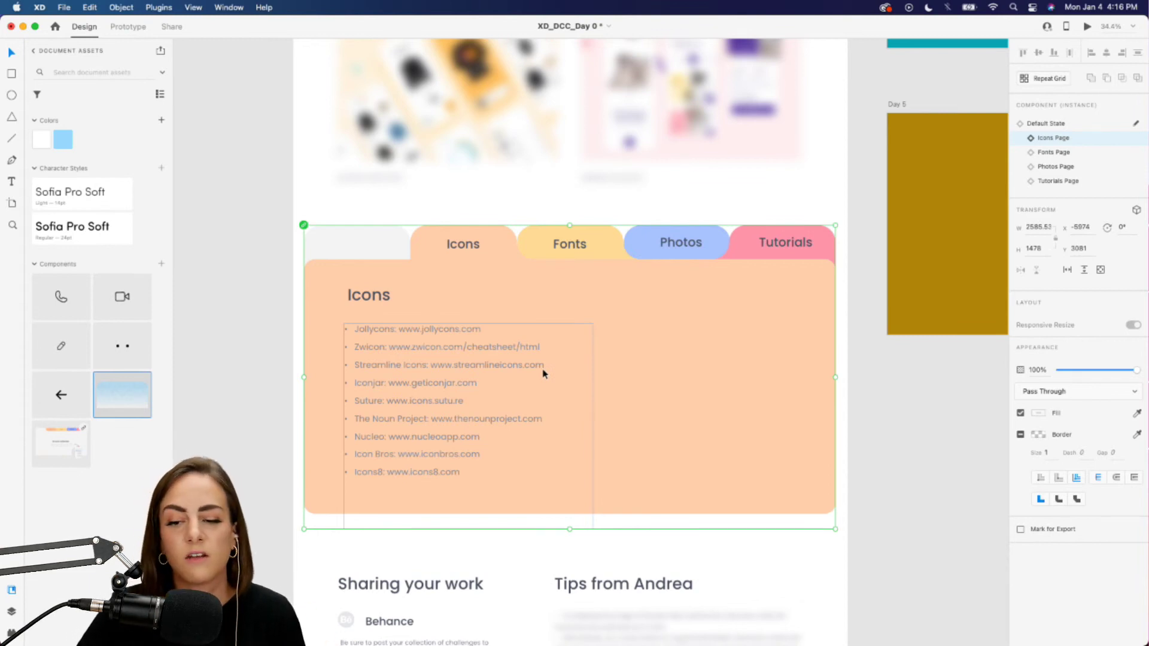
{"action": "left_click", "coordinate": [1051, 153]}
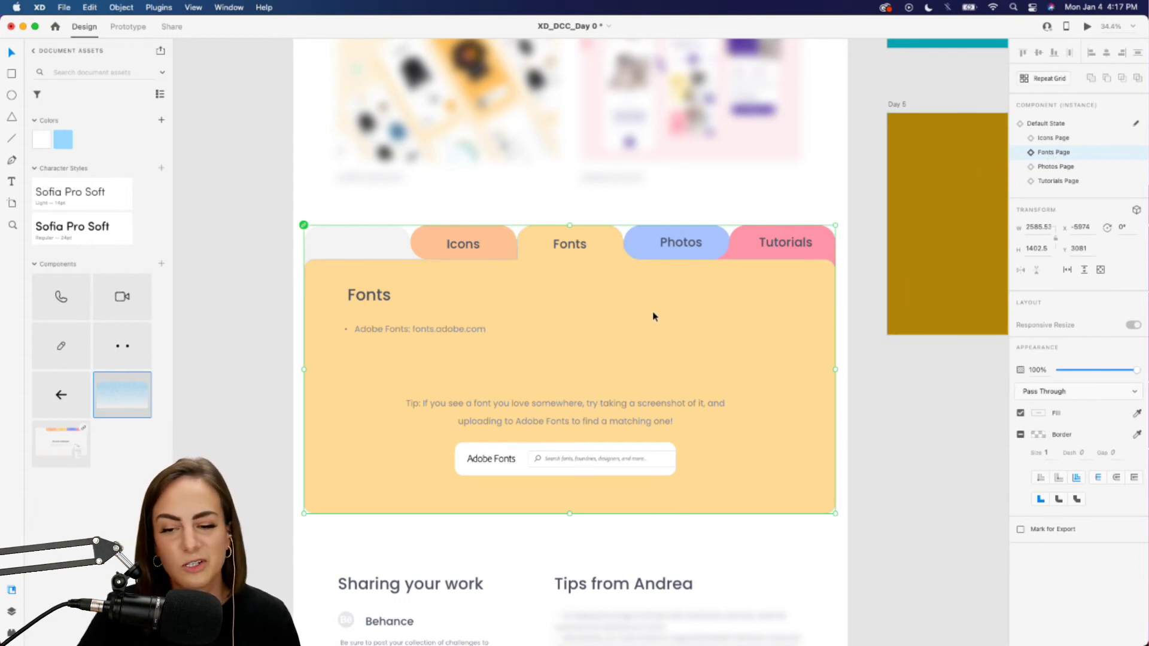
{"action": "left_click", "coordinate": [1075, 171]}
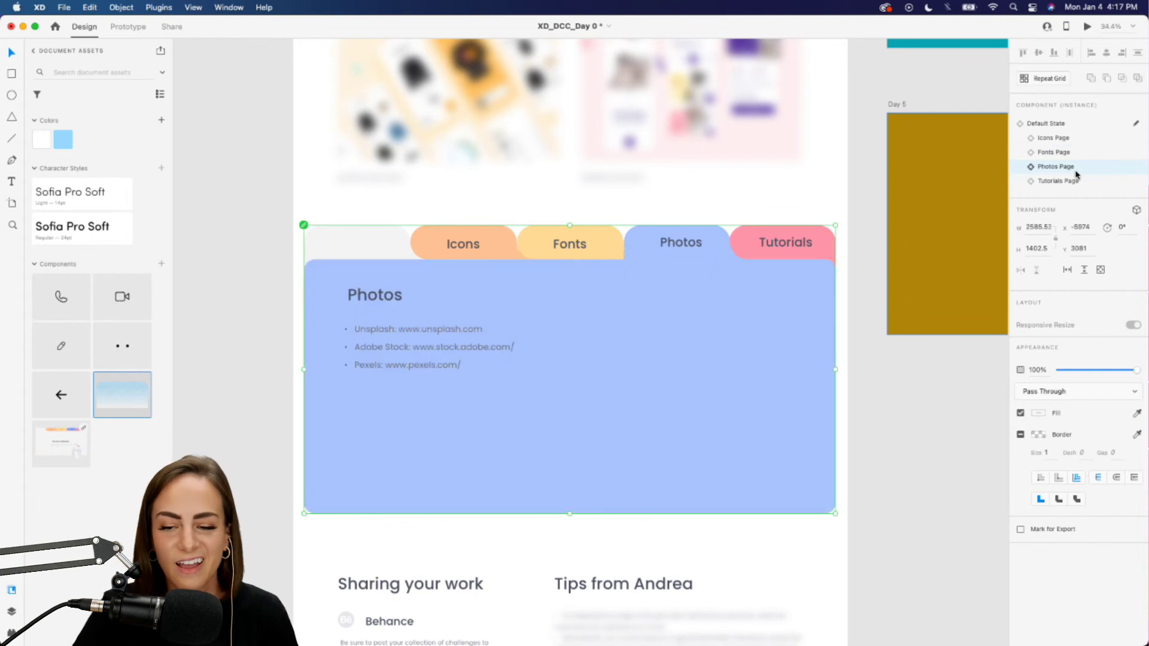
{"action": "left_click", "coordinate": [1071, 182]}
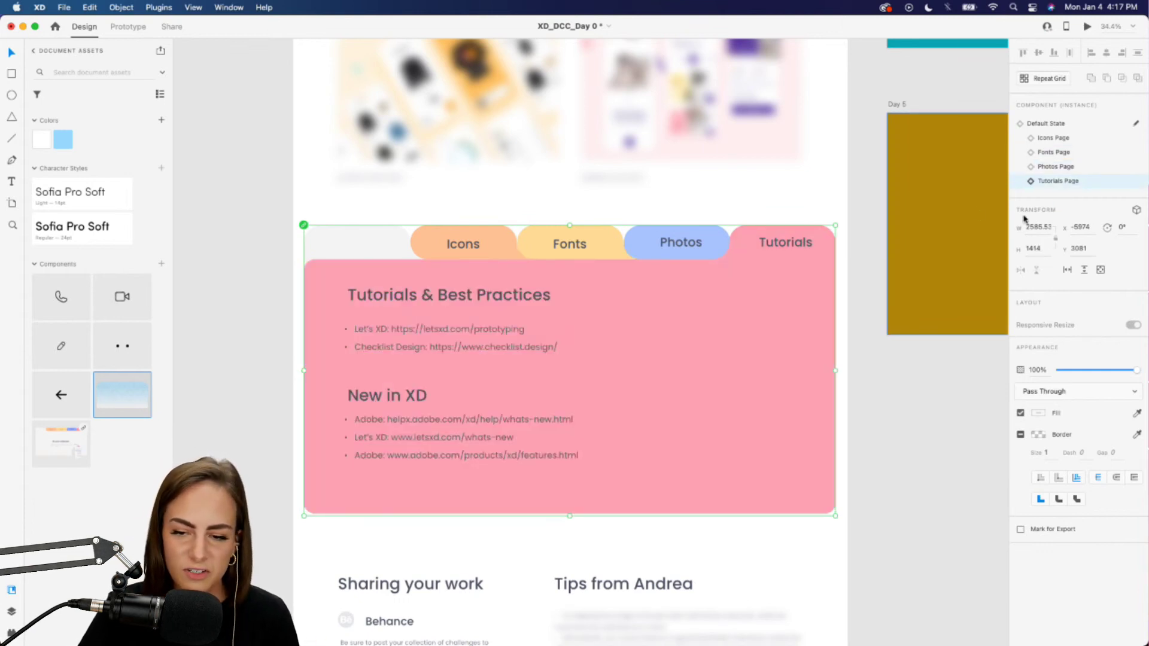
{"action": "left_click", "coordinate": [1047, 123]}
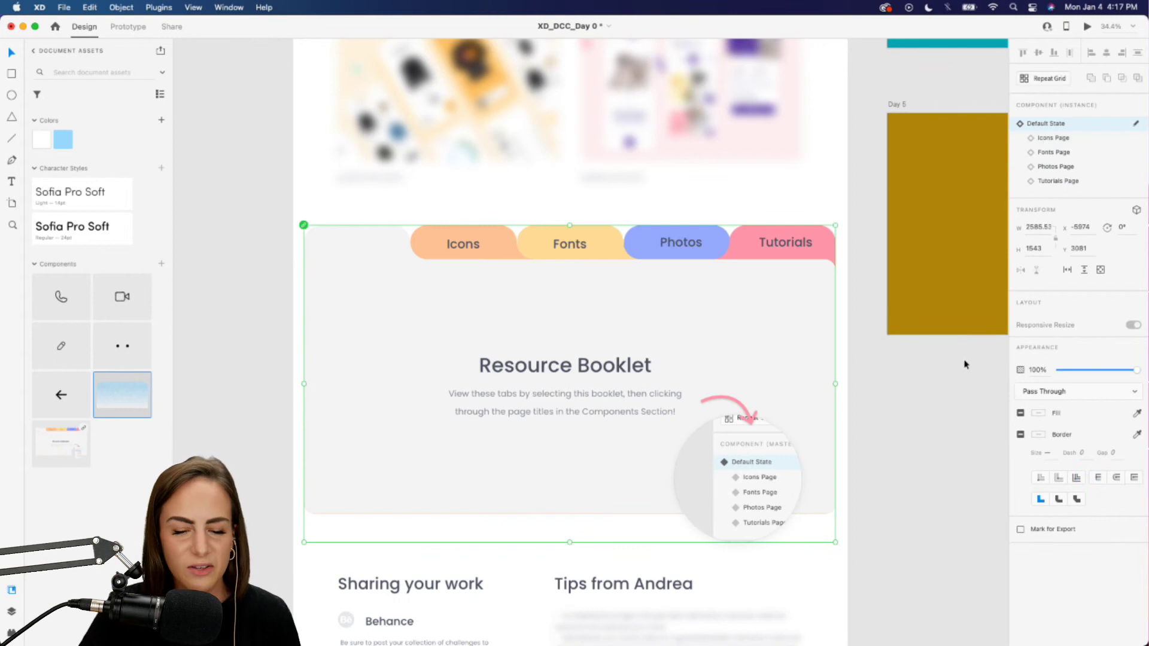
{"action": "left_click", "coordinate": [906, 449]}
Step: Examine the Behance and Discord details under Sharing your work and the neighbouring tips section
{"action": "scroll", "coordinate": [905, 449], "scroll_direction": "down", "scroll_amount": 10}
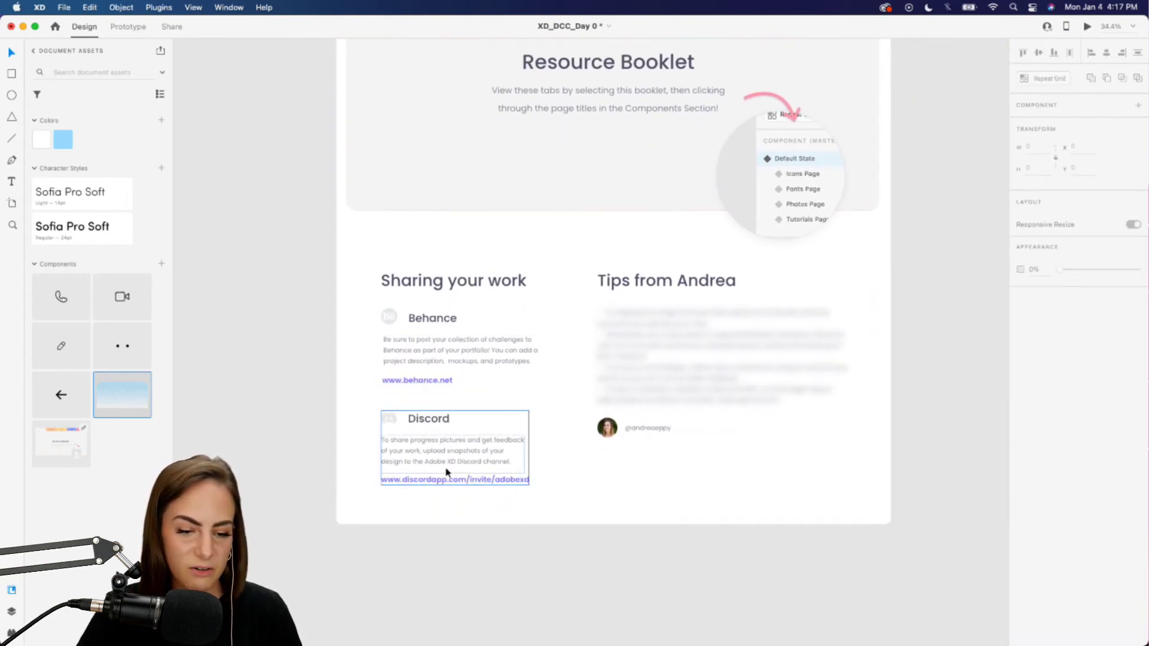
{"action": "scroll", "coordinate": [436, 377], "scroll_direction": "up", "scroll_amount": 3}
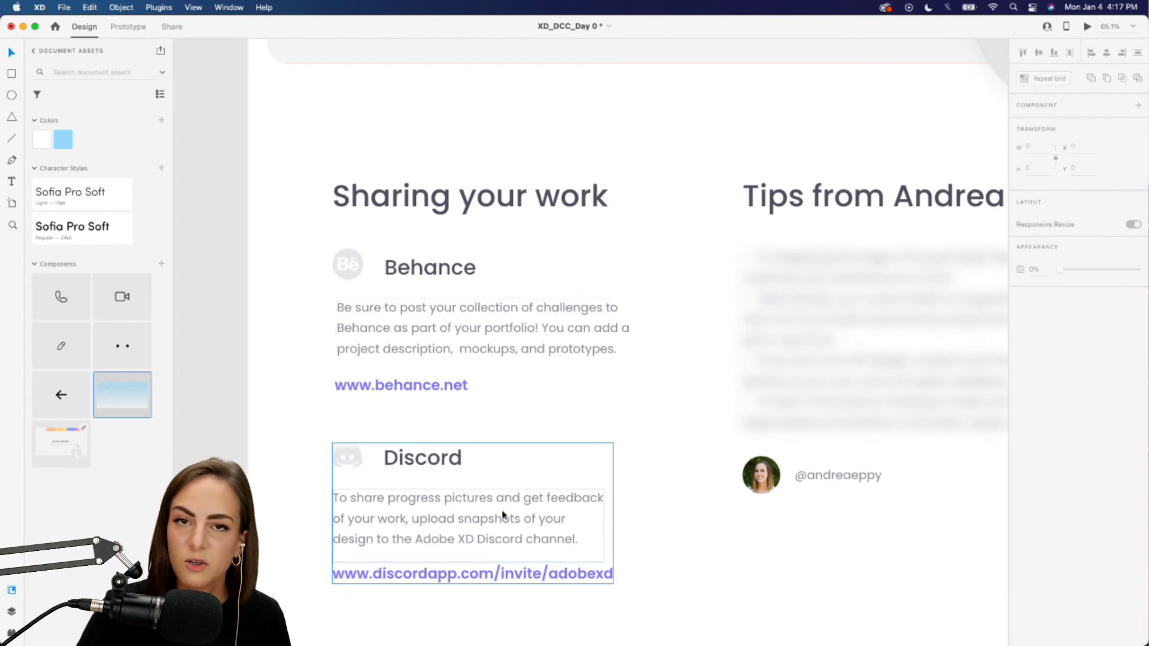
{"action": "scroll", "coordinate": [503, 587], "scroll_direction": "right", "scroll_amount": 5}
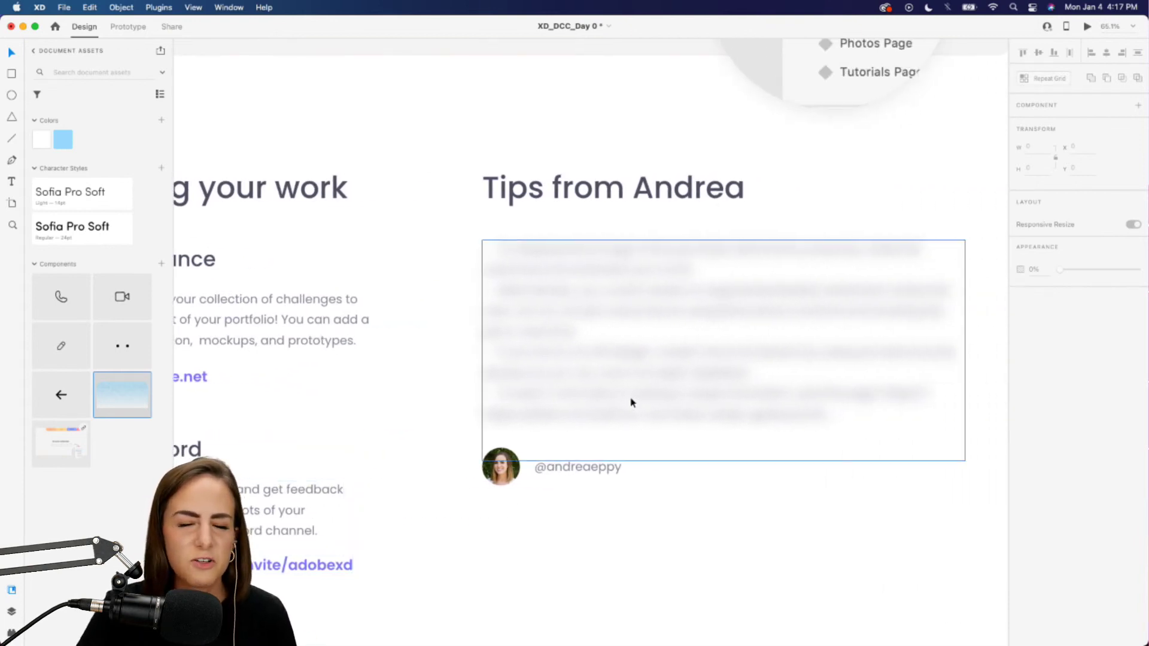
{"action": "scroll", "coordinate": [630, 403], "scroll_direction": "down", "scroll_amount": 5}
{"action": "scroll", "coordinate": [631, 403], "scroll_direction": "up", "scroll_amount": 2}
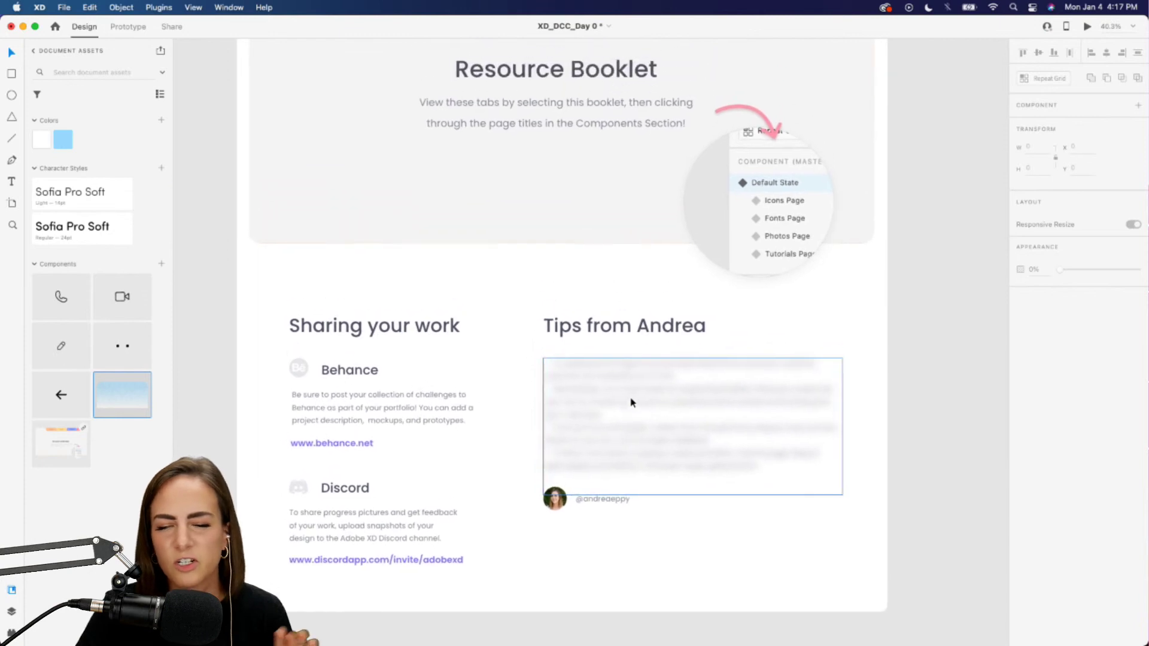
Step: Go to the starter artboards above the Day 1 artboard and select the portrait on the Digital Personal Assistant screen
{"action": "scroll", "coordinate": [630, 402], "scroll_direction": "up", "scroll_amount": 15}
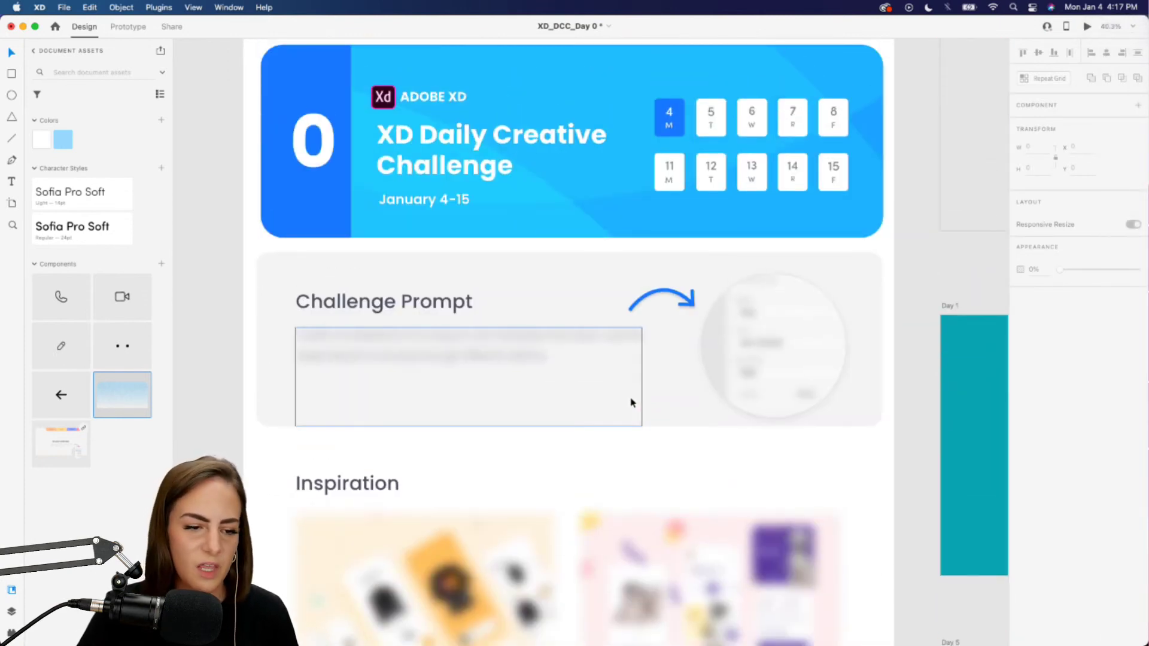
{"action": "scroll", "coordinate": [630, 402], "scroll_direction": "right", "scroll_amount": 10}
{"action": "scroll", "coordinate": [631, 402], "scroll_direction": "up", "scroll_amount": 4}
{"action": "scroll", "coordinate": [631, 403], "scroll_direction": "right", "scroll_amount": 2}
{"action": "scroll", "coordinate": [631, 403], "scroll_direction": "up", "scroll_amount": 1}
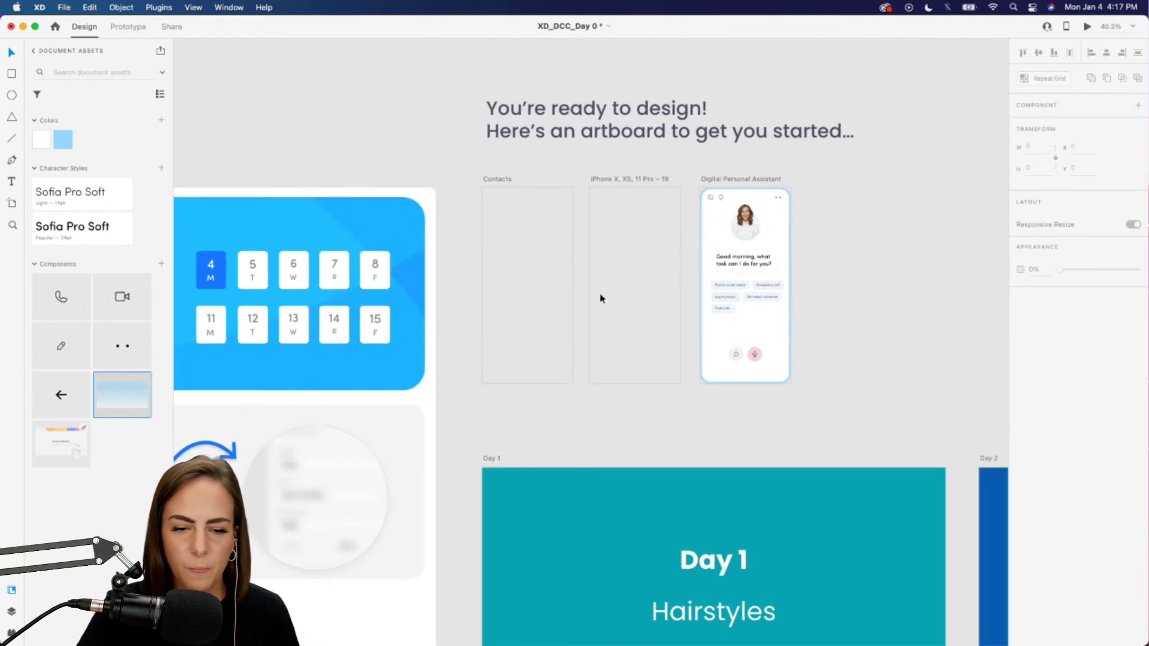
{"action": "scroll", "coordinate": [597, 255], "scroll_direction": "up", "scroll_amount": 5}
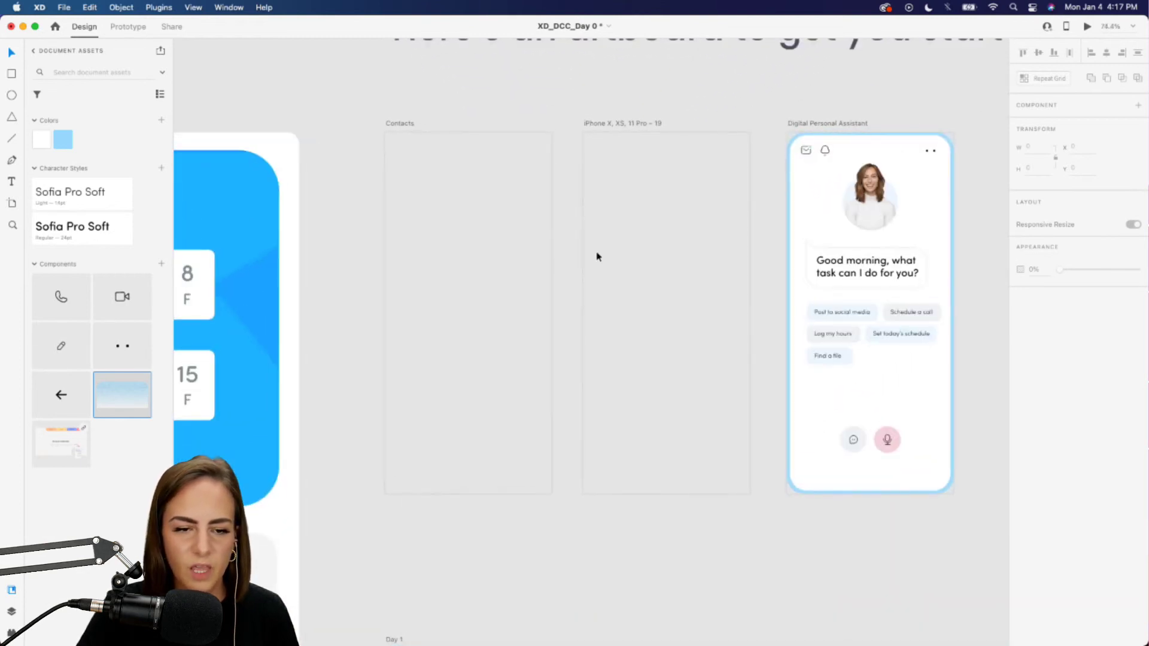
{"action": "scroll", "coordinate": [598, 255], "scroll_direction": "right", "scroll_amount": 5}
{"action": "scroll", "coordinate": [597, 255], "scroll_direction": "up", "scroll_amount": 2}
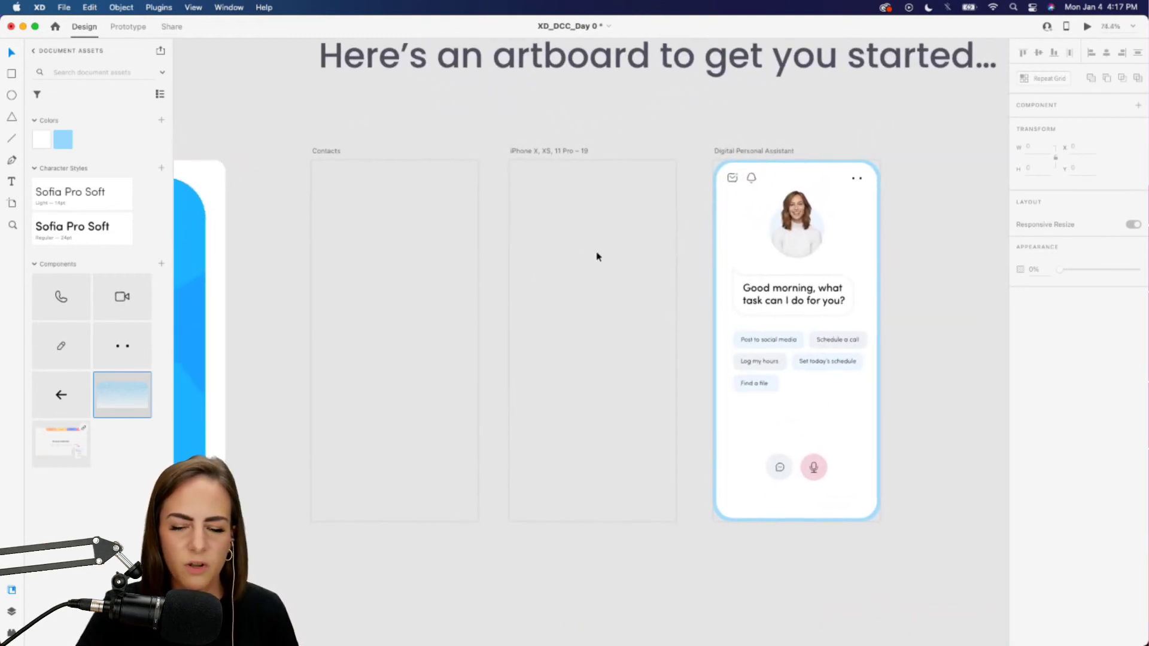
{"action": "left_click", "coordinate": [822, 218]}
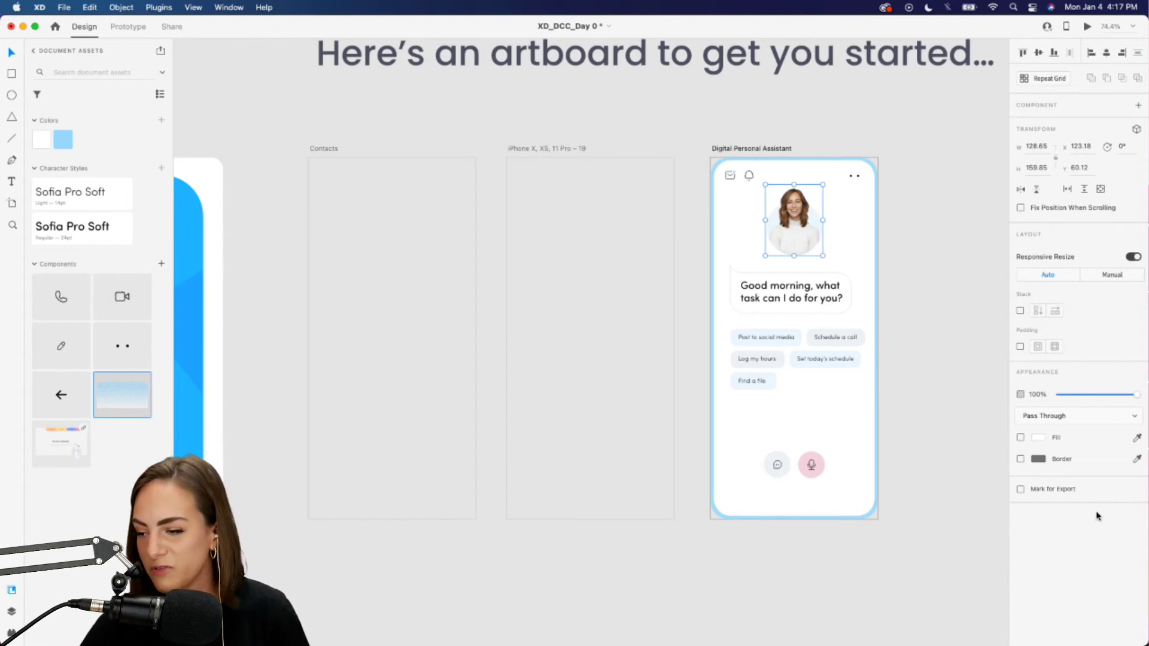
Step: Return to the Resource Booklet, switch it to the Icons Page state and back to Default State
{"action": "scroll", "coordinate": [683, 587], "scroll_direction": "down", "scroll_amount": 10}
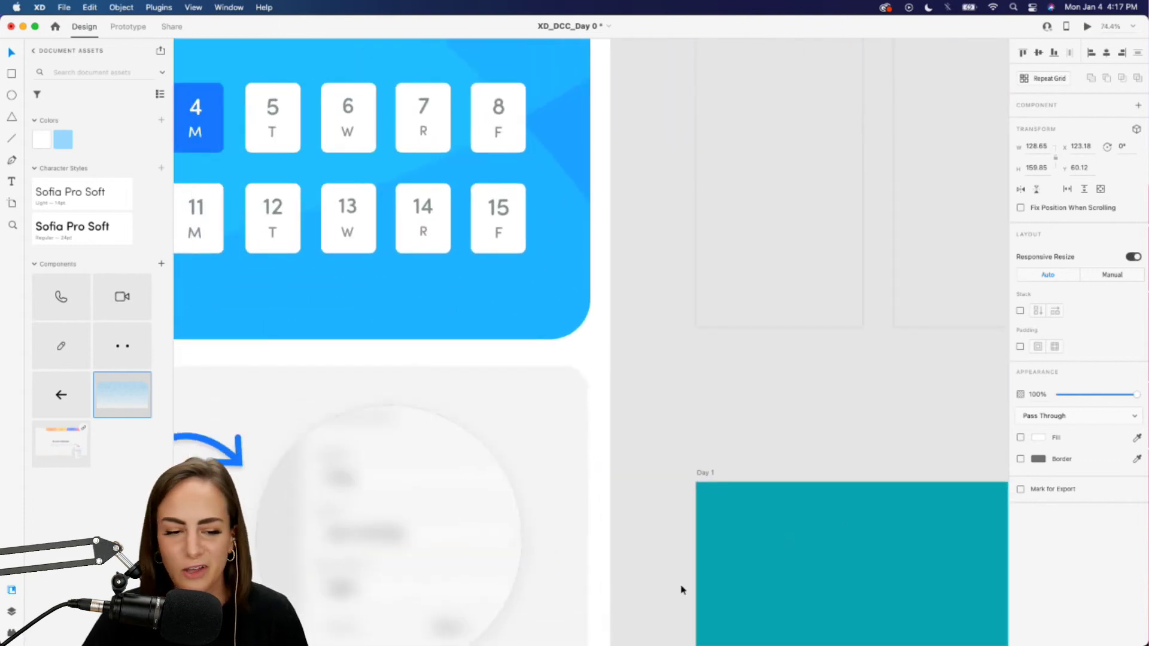
{"action": "scroll", "coordinate": [682, 591], "scroll_direction": "down", "scroll_amount": 10}
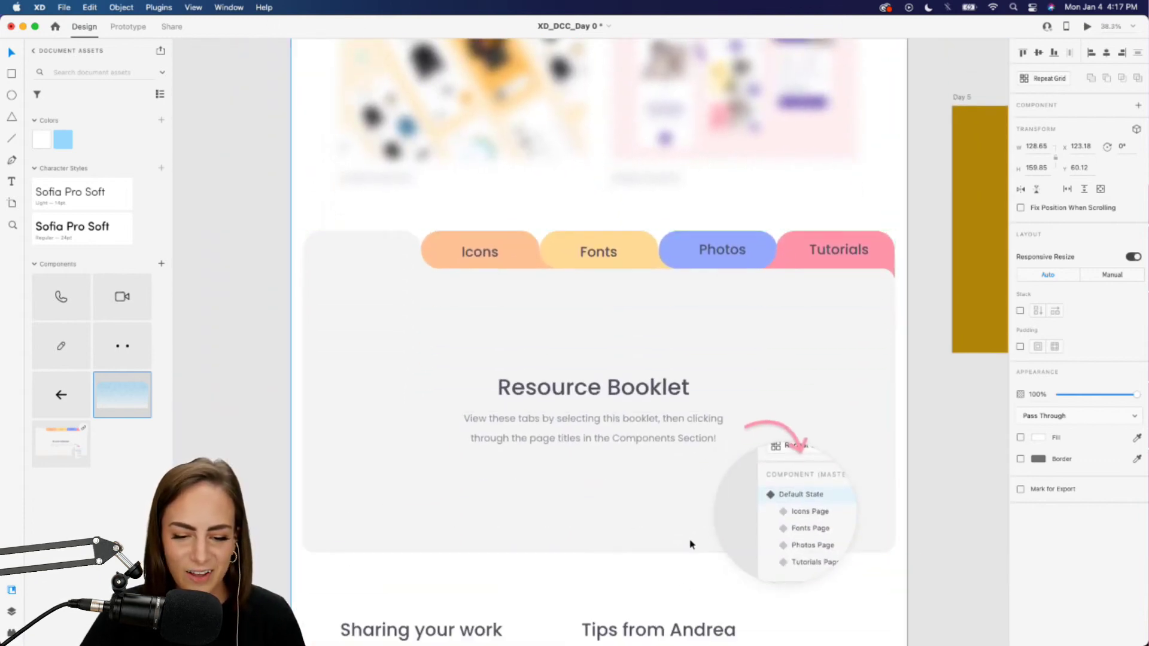
{"action": "left_click", "coordinate": [595, 334]}
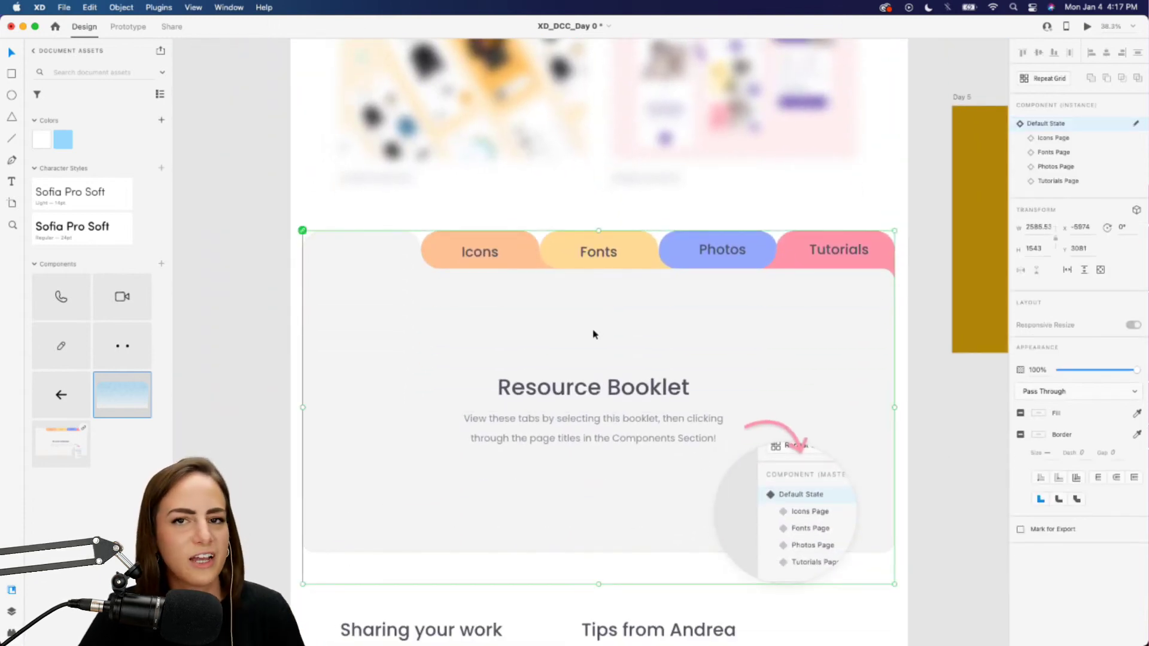
{"action": "left_click", "coordinate": [1056, 139]}
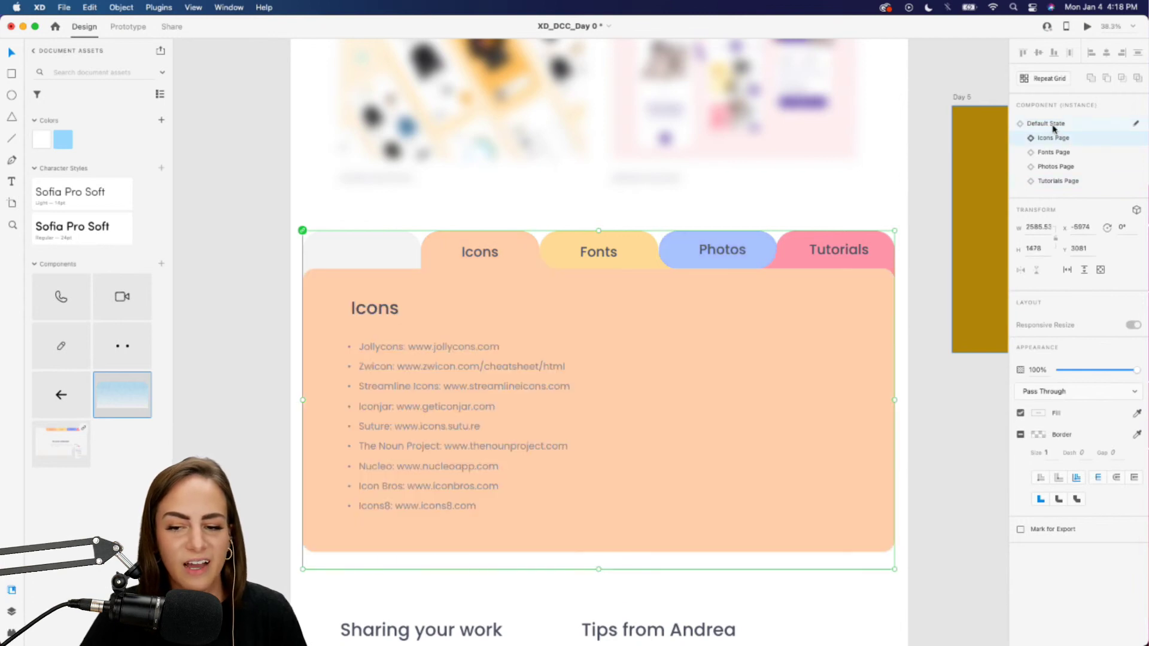
{"action": "left_click", "coordinate": [1054, 125]}
Step: Examine the Digital Personal Assistant screen's layout and task buttons beside the two empty artboards, and select its portrait
{"action": "scroll", "coordinate": [788, 329], "scroll_direction": "up", "scroll_amount": 10}
{"action": "scroll", "coordinate": [788, 329], "scroll_direction": "right", "scroll_amount": 10}
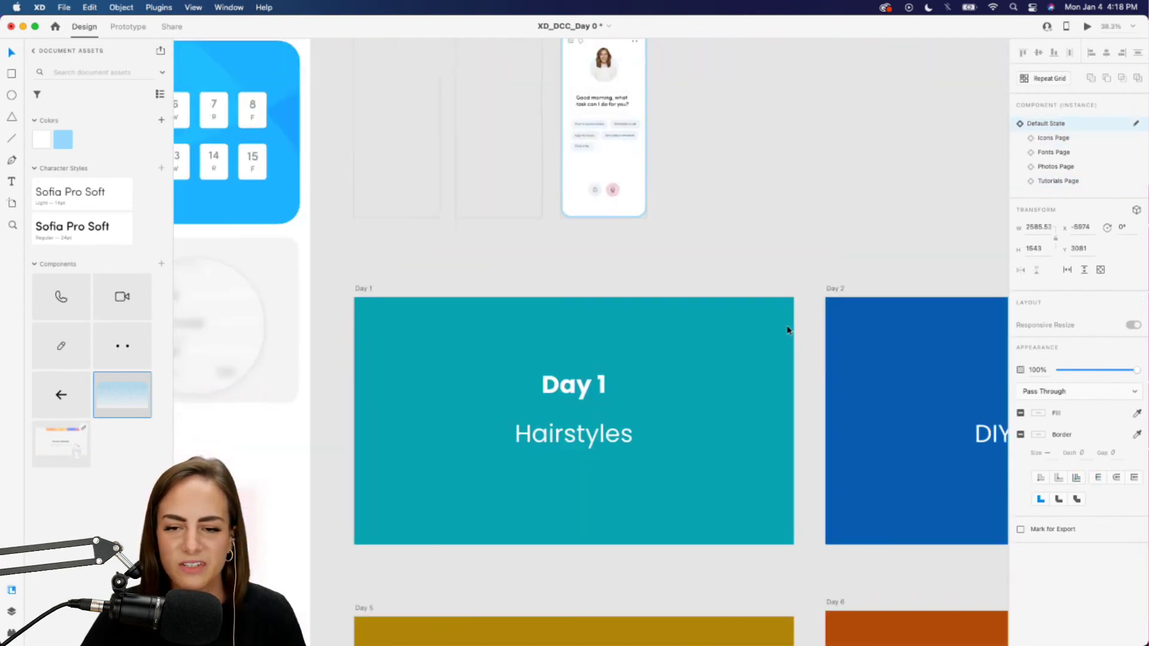
{"action": "scroll", "coordinate": [788, 329], "scroll_direction": "up", "scroll_amount": 5}
{"action": "scroll", "coordinate": [788, 328], "scroll_direction": "up", "scroll_amount": 8}
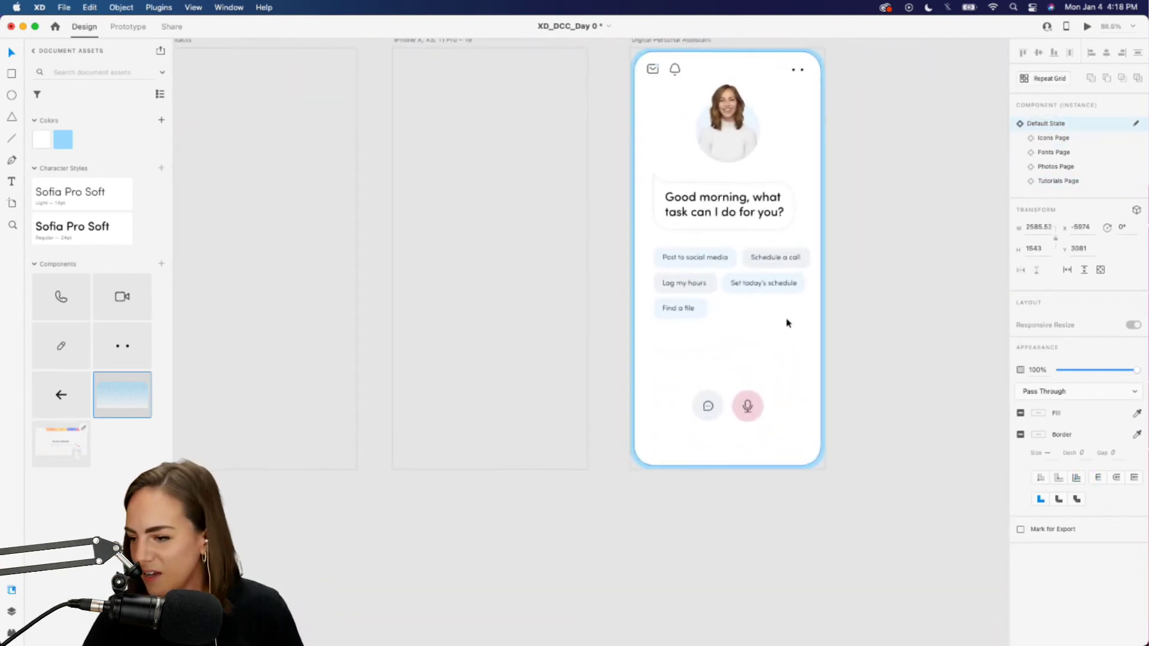
{"action": "scroll", "coordinate": [788, 323], "scroll_direction": "up", "scroll_amount": 3}
{"action": "scroll", "coordinate": [787, 323], "scroll_direction": "left", "scroll_amount": 3}
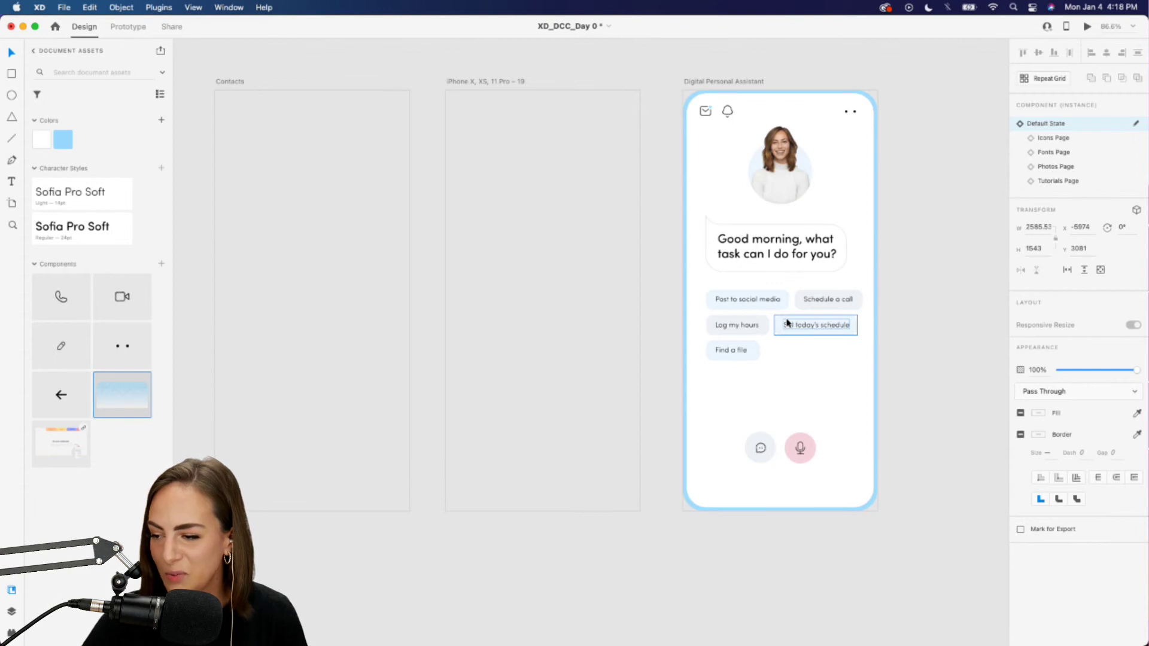
{"action": "scroll", "coordinate": [788, 323], "scroll_direction": "left", "scroll_amount": 3}
{"action": "scroll", "coordinate": [787, 323], "scroll_direction": "down", "scroll_amount": 4}
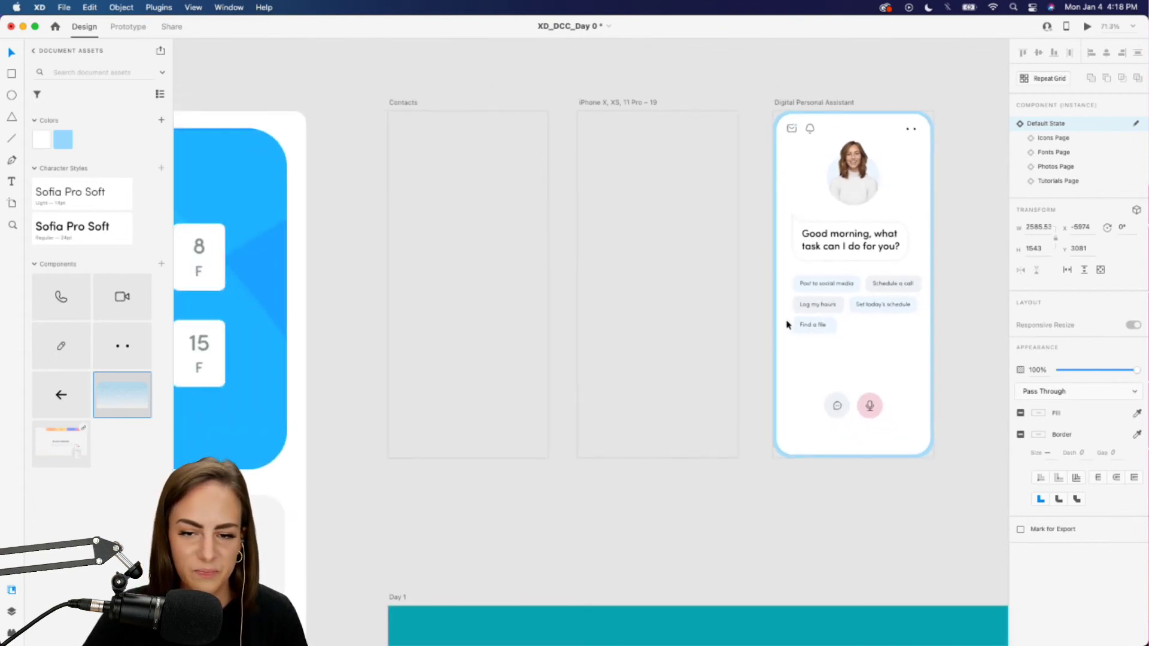
{"action": "scroll", "coordinate": [734, 482], "scroll_direction": "up", "scroll_amount": 2}
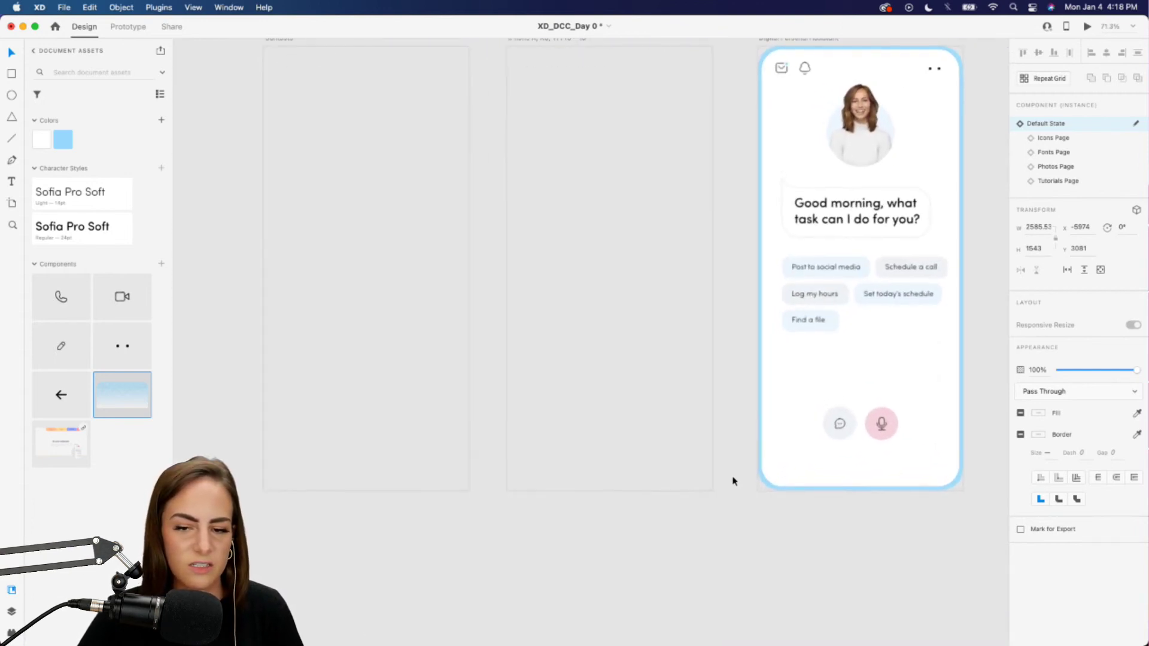
{"action": "scroll", "coordinate": [734, 483], "scroll_direction": "up", "scroll_amount": 2}
{"action": "scroll", "coordinate": [734, 482], "scroll_direction": "left", "scroll_amount": 1}
{"action": "left_click", "coordinate": [888, 220]}
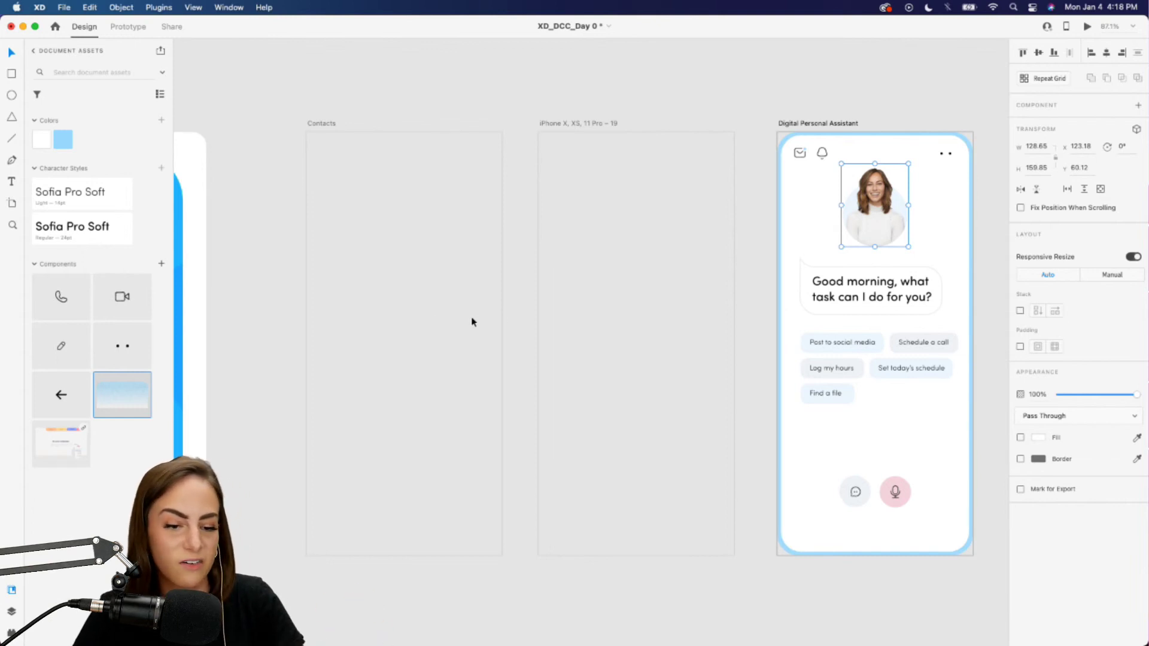
Step: Draw a 375 by 812 white rectangle covering the Contacts artboard, round its corners to 49 and remove its border
{"action": "left_click", "coordinate": [379, 308]}
{"action": "left_click", "coordinate": [296, 106]}
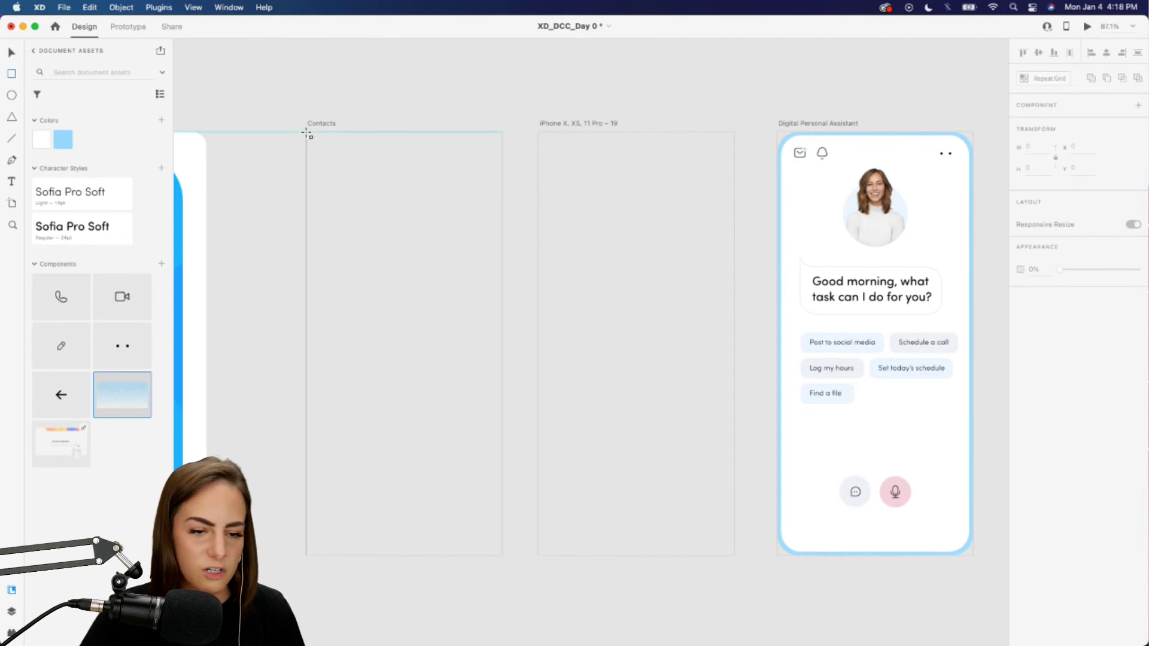
{"action": "mouse_move", "coordinate": [307, 133]}
{"action": "left_mouse_down"}
{"action": "mouse_move", "coordinate": [392, 419]}
{"action": "mouse_move", "coordinate": [502, 556]}
{"action": "mouse_move", "coordinate": [476, 530]}
{"action": "left_mouse_up"}
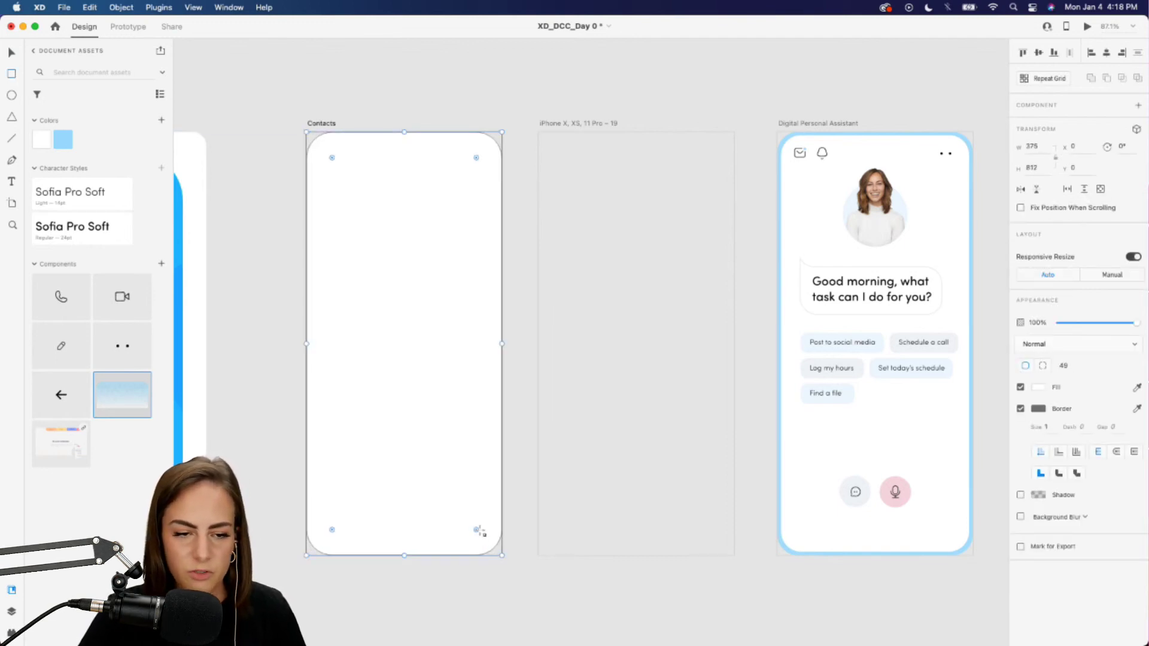
{"action": "left_click", "coordinate": [1021, 409]}
Step: Open the Contacts artboard's name and its fill colour for editing
{"action": "left_click", "coordinate": [323, 124]}
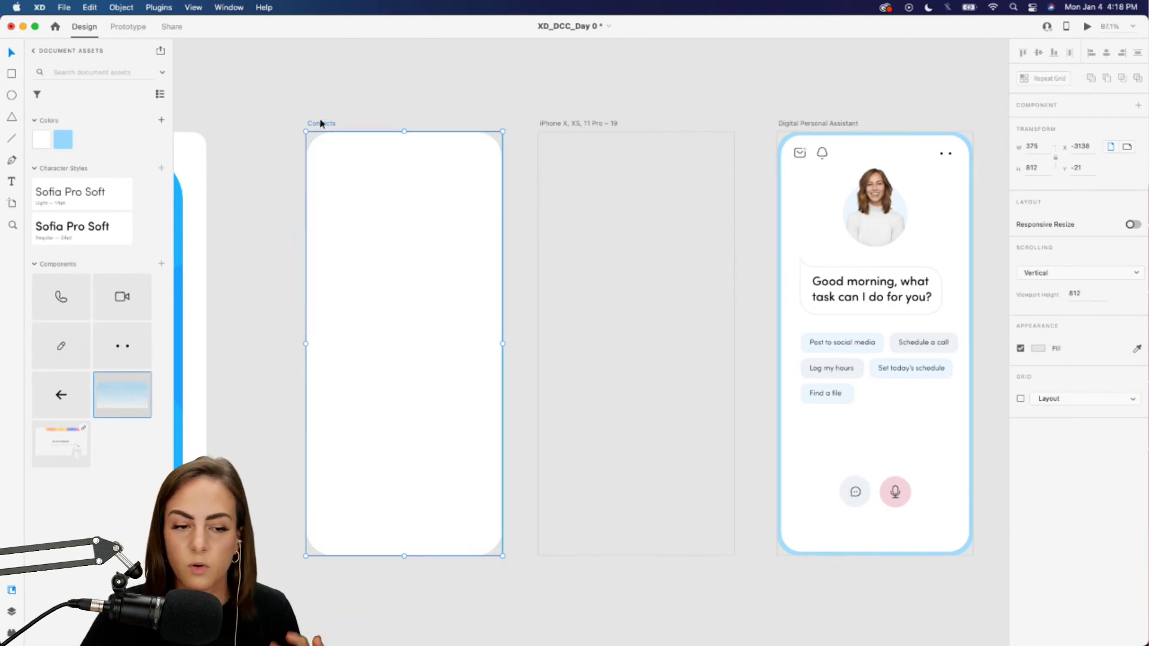
{"action": "double_click", "coordinate": [321, 123]}
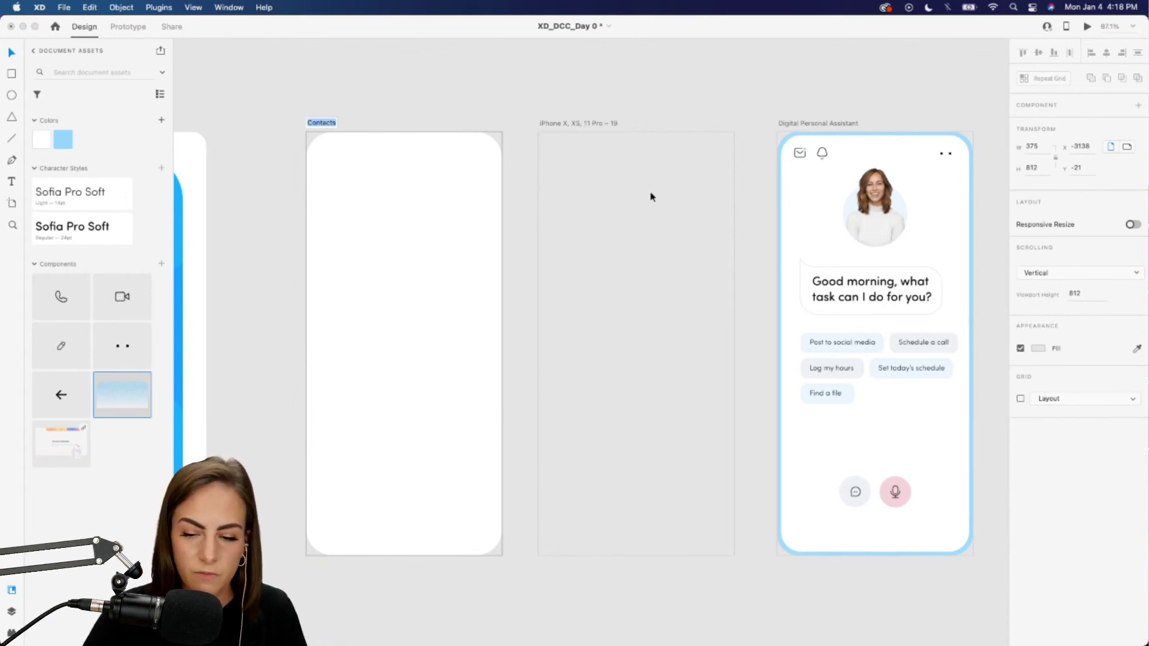
{"action": "key", "text": "Return"}
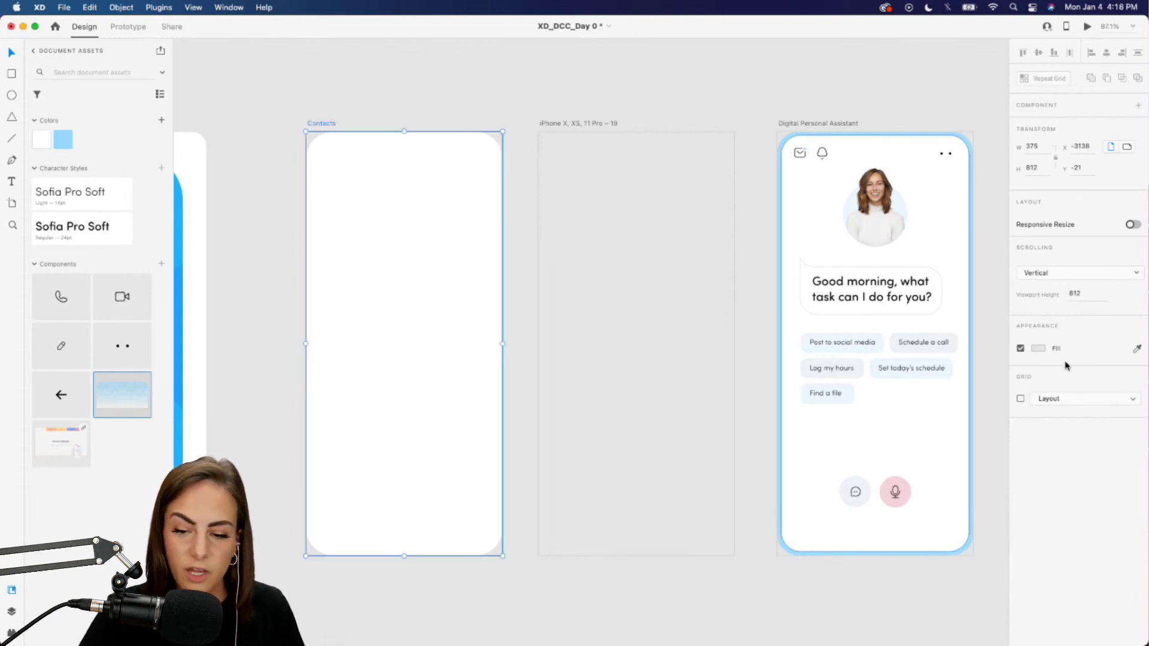
{"action": "left_click", "coordinate": [1039, 349]}
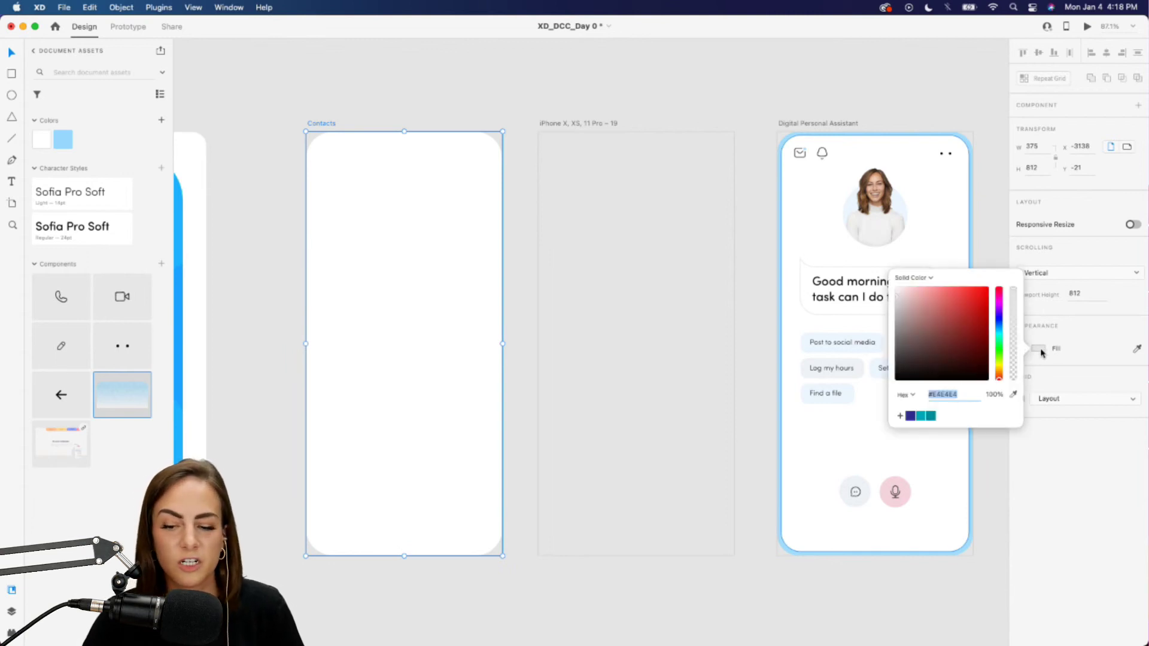
{"action": "left_click_drag", "start_coordinate": [929, 325], "coordinate": [892, 283]}
{"action": "key", "text": "Escape"}
{"action": "left_click", "coordinate": [619, 213]}
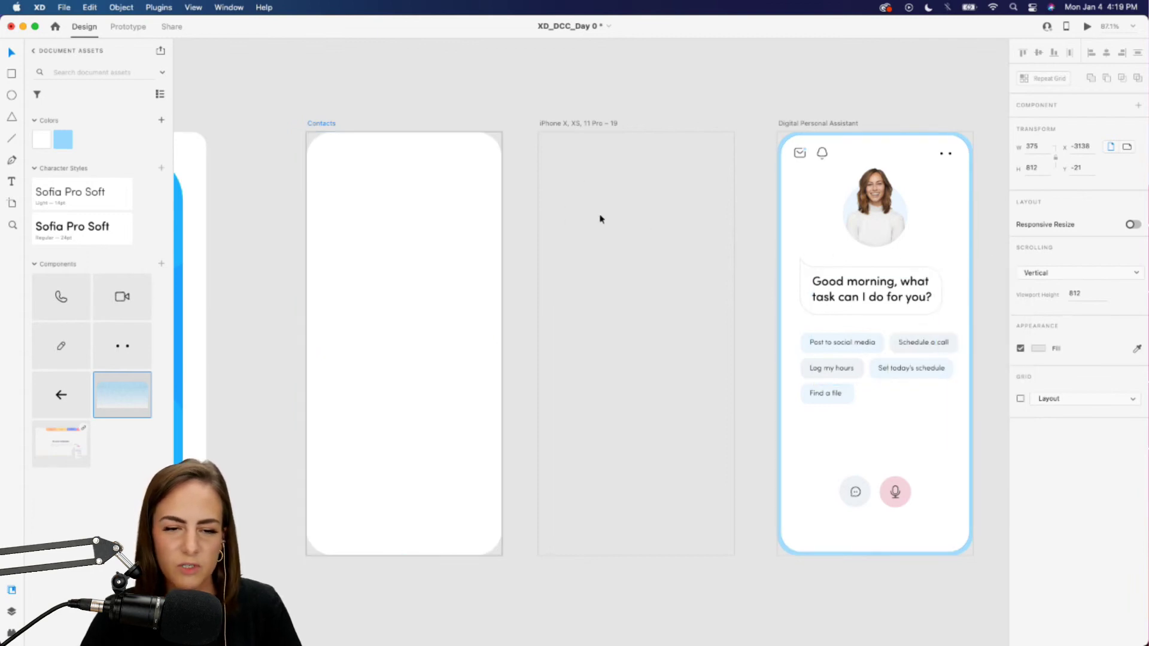
Step: Draw a triangle about 160 by 139 on the Contacts artboard, remove its border and fill it dark red
{"action": "left_click", "coordinate": [429, 230]}
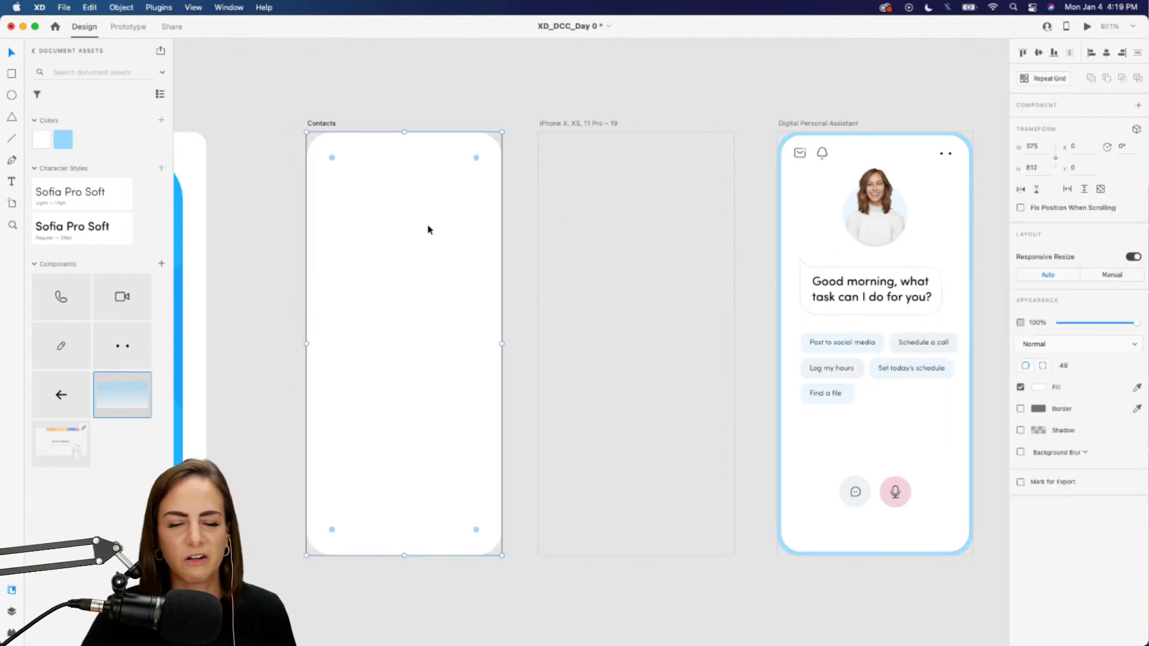
{"action": "scroll", "coordinate": [428, 230], "scroll_direction": "left", "scroll_amount": 5}
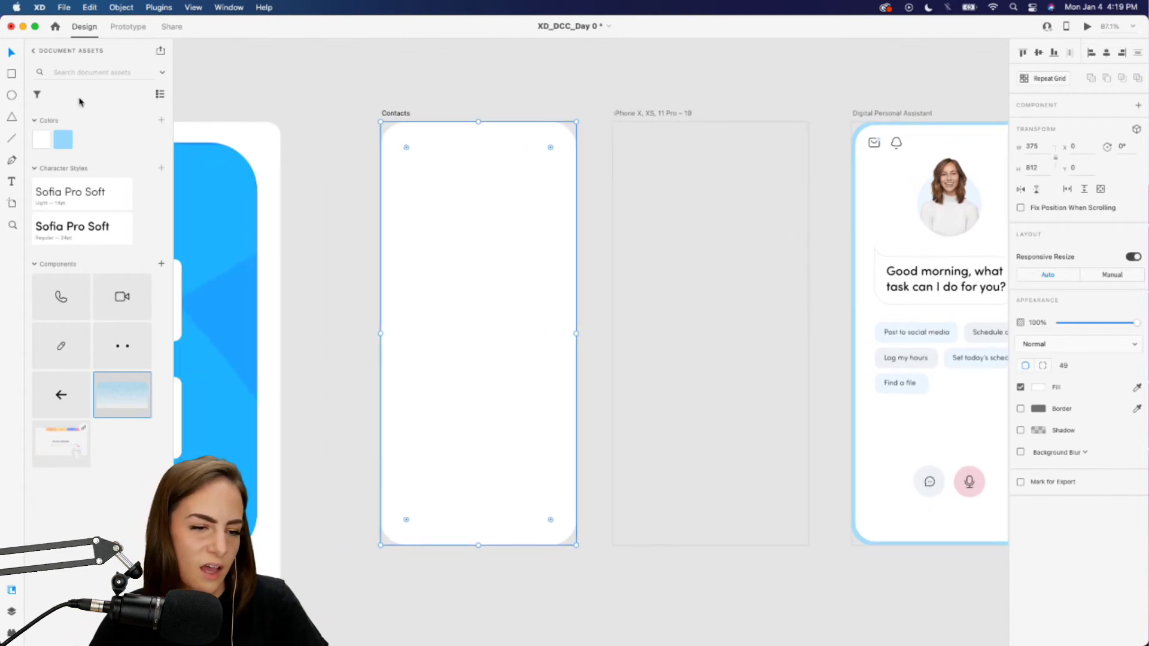
{"action": "left_click", "coordinate": [12, 119]}
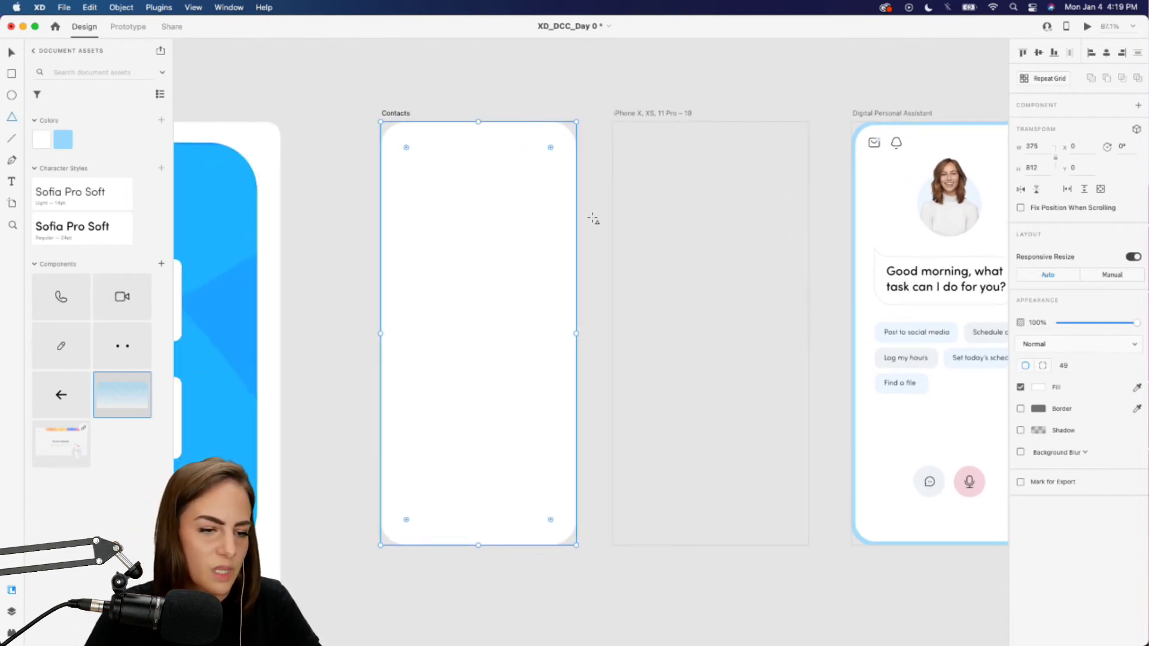
{"action": "left_click_drag", "start_coordinate": [421, 215], "coordinate": [508, 286]}
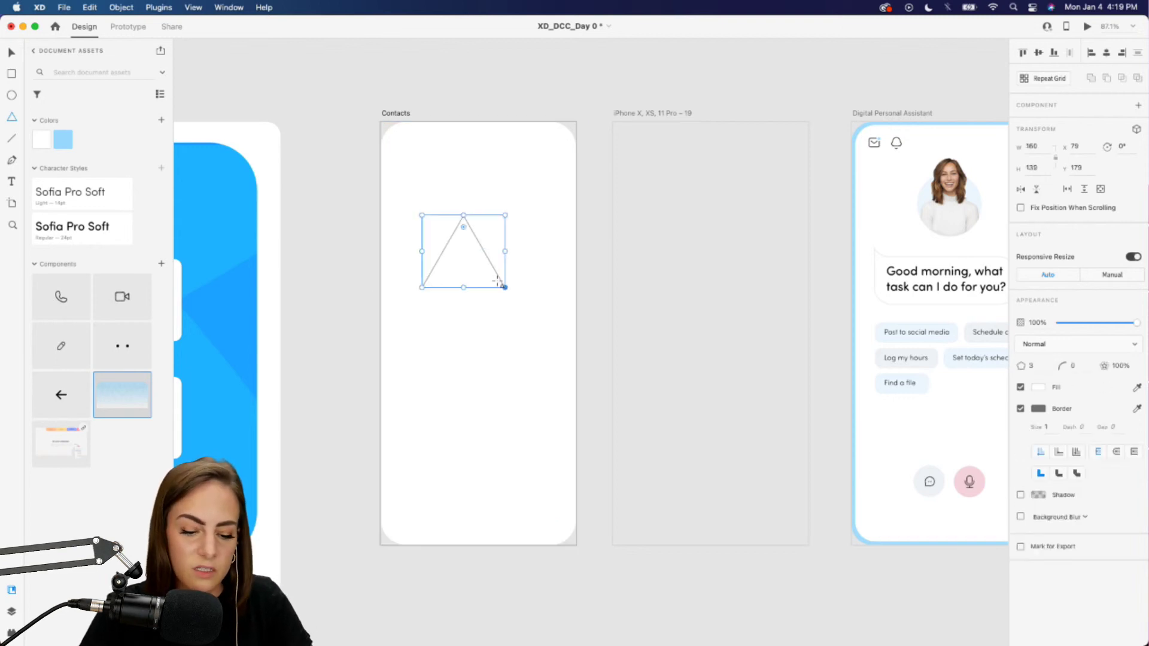
{"action": "left_click", "coordinate": [1021, 409]}
{"action": "left_click", "coordinate": [1039, 388]}
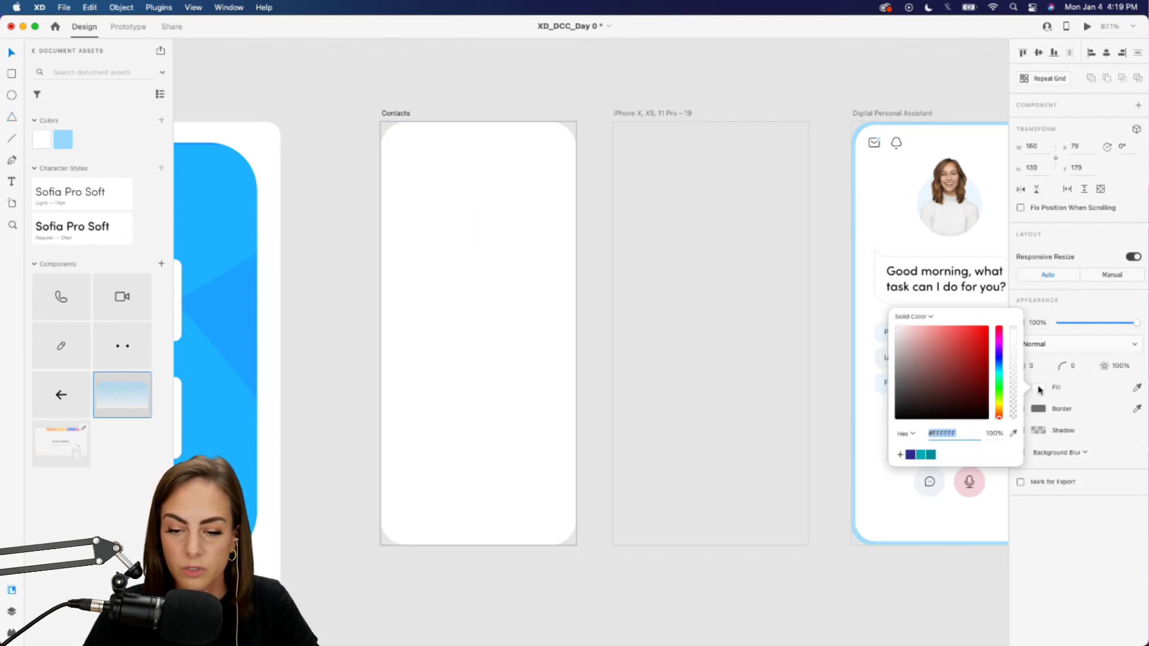
{"action": "left_click", "coordinate": [976, 356]}
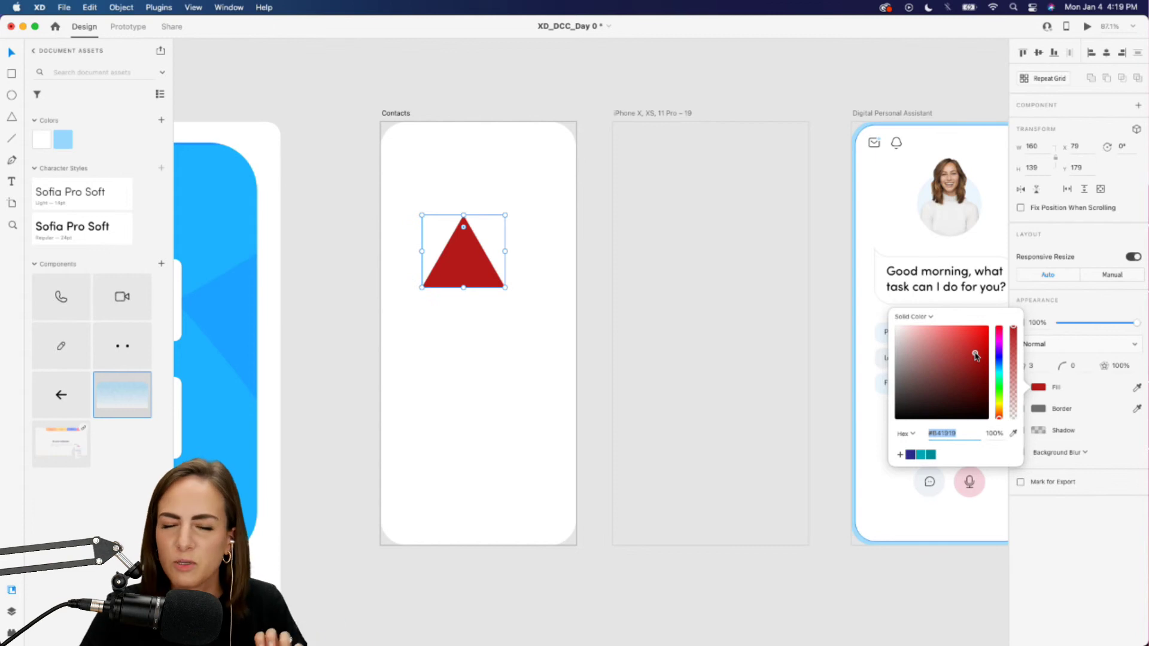
{"action": "left_click_drag", "start_coordinate": [450, 270], "coordinate": [473, 294]}
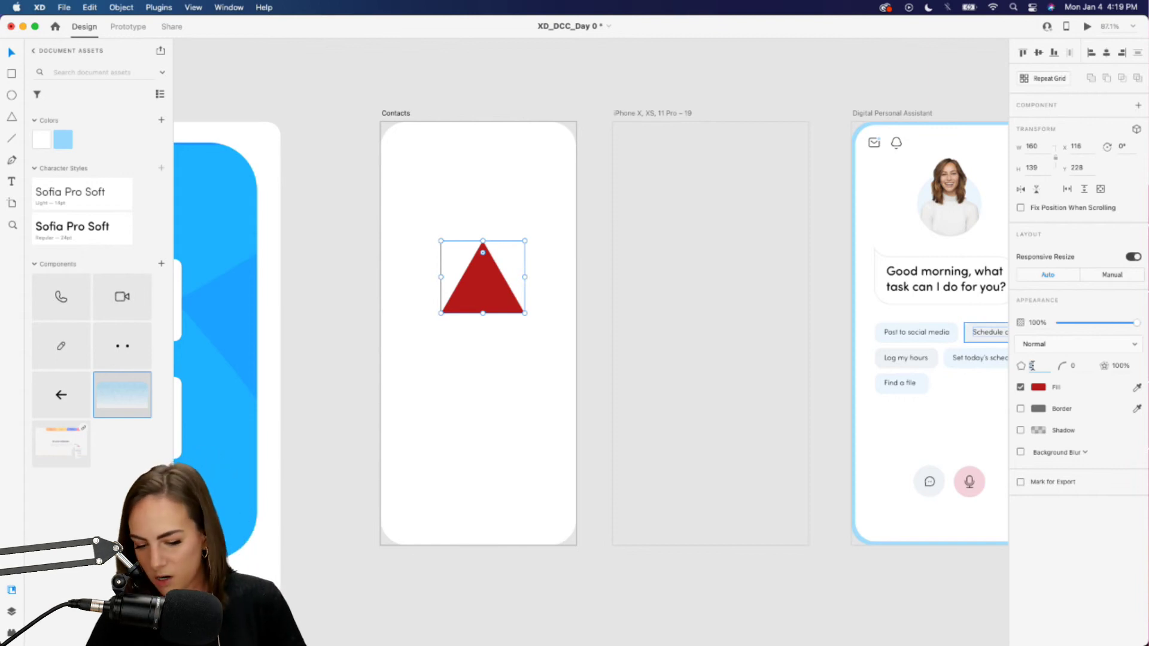
Step: Set the red polygon's corner count to 6 and after that to 5
{"action": "left_click_drag", "start_coordinate": [1032, 366], "coordinate": [1044, 366]}
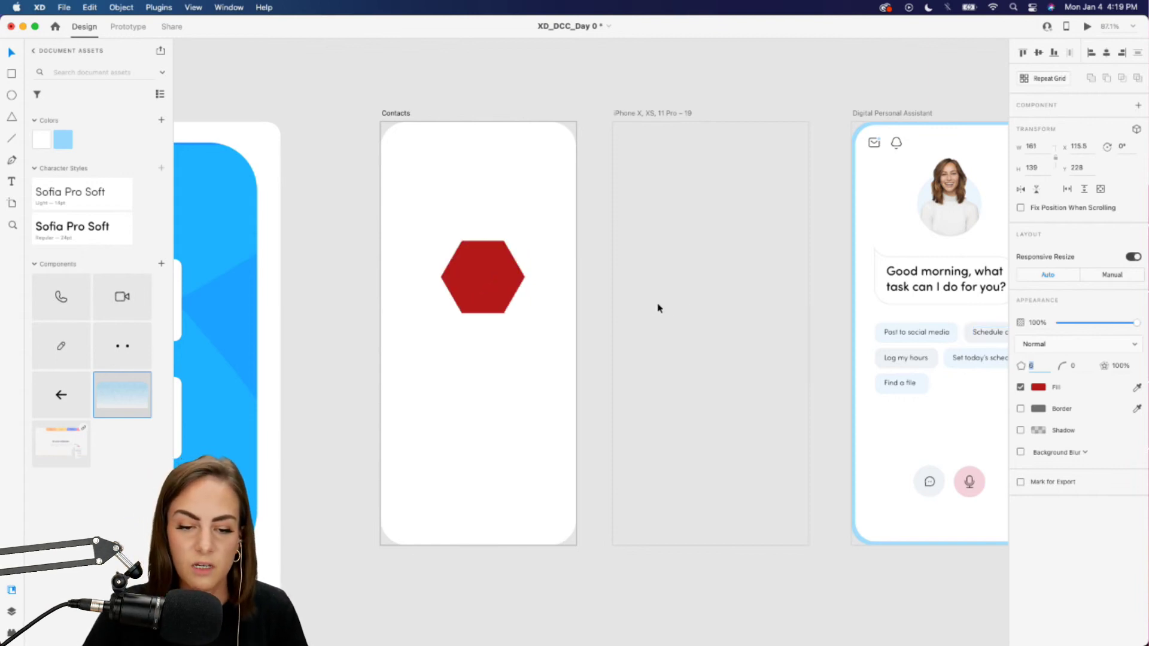
{"action": "left_click", "coordinate": [601, 301]}
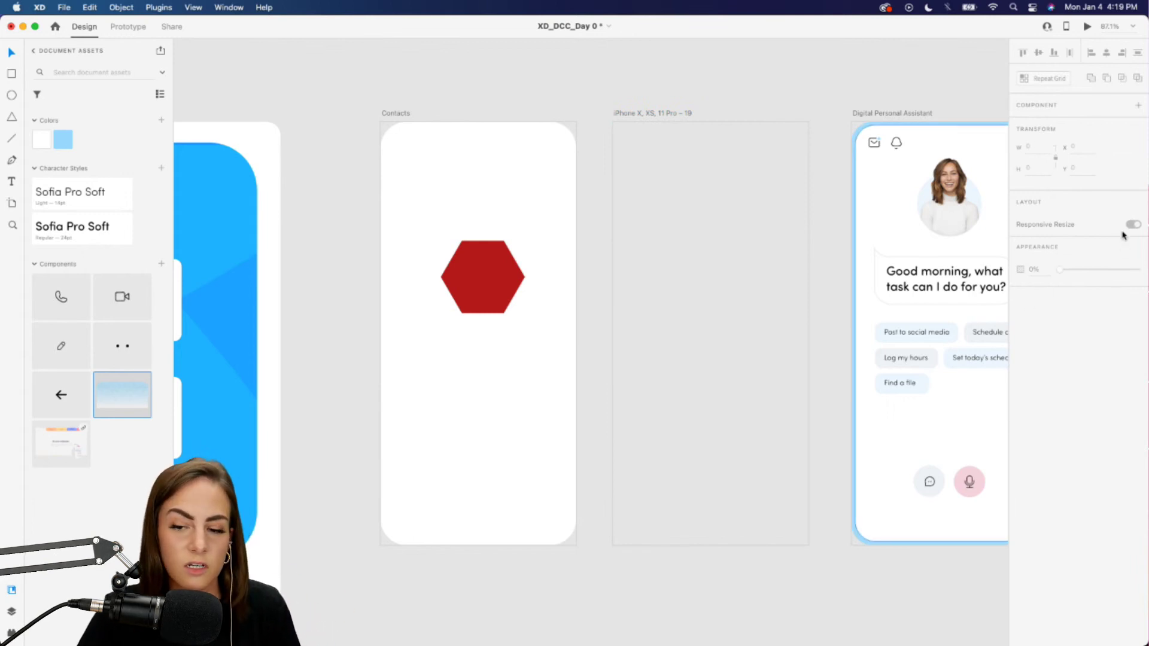
{"action": "left_click", "coordinate": [462, 281]}
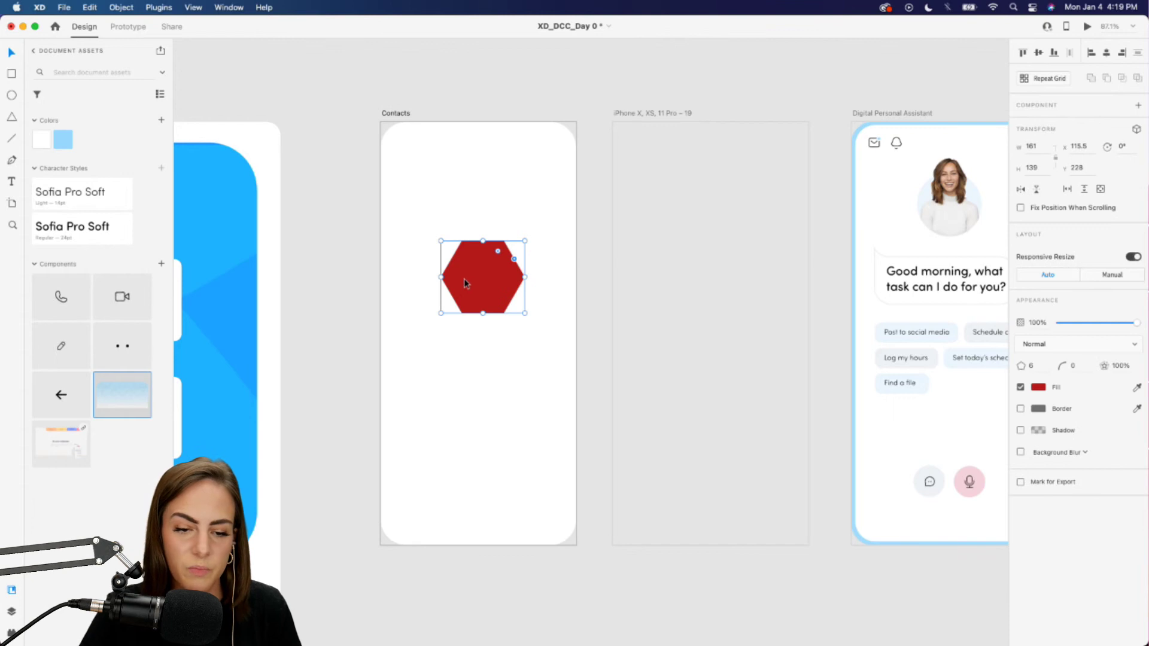
{"action": "left_click", "coordinate": [1033, 366]}
{"action": "type", "text": "5"}
{"action": "key", "text": "Return"}
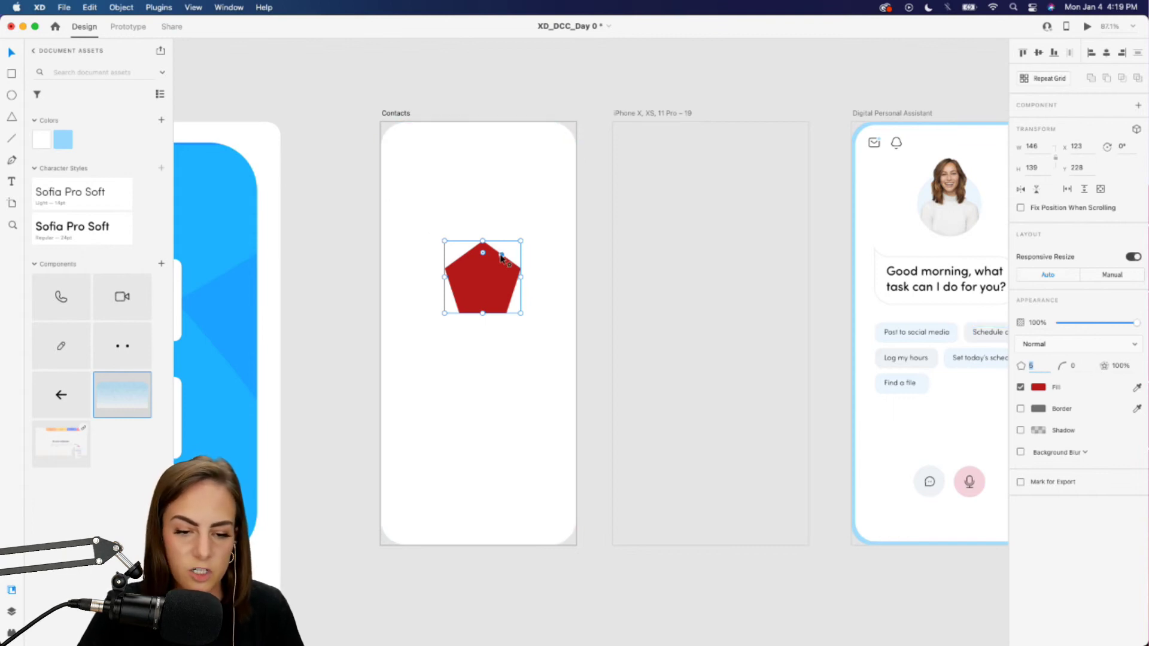
Step: Shape the red pentagon into a star with a star ratio of about 63%, and delete it
{"action": "left_click_drag", "start_coordinate": [504, 258], "coordinate": [495, 268]}
{"action": "left_click", "coordinate": [516, 287]}
{"action": "left_click", "coordinate": [475, 282]}
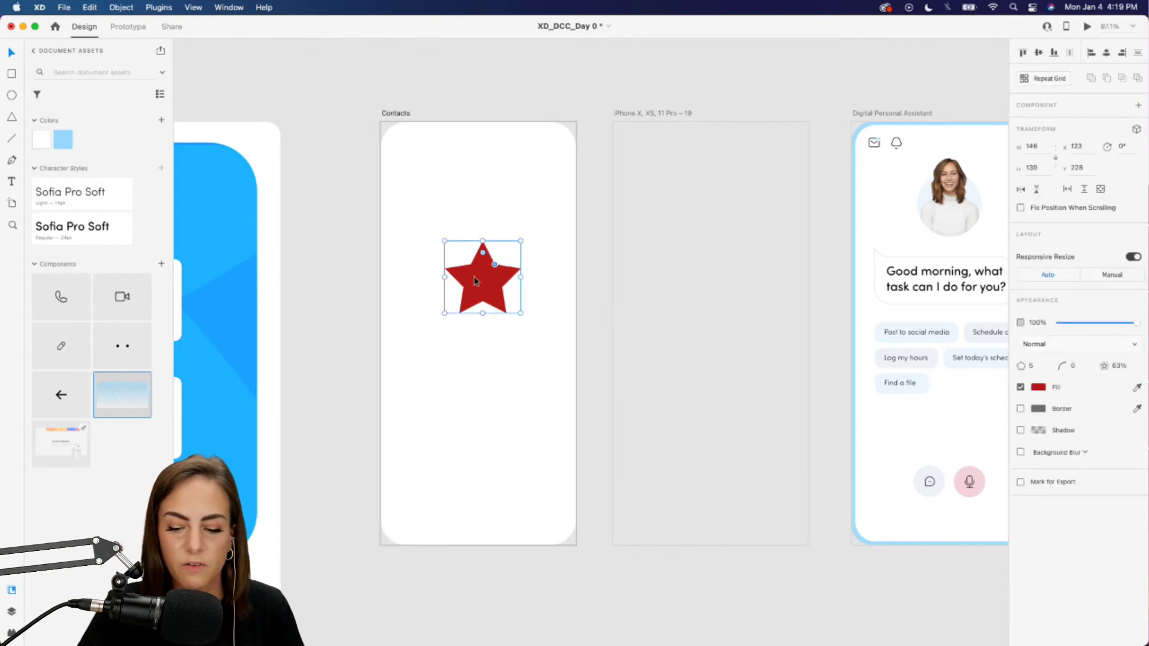
{"action": "key", "text": "Delete"}
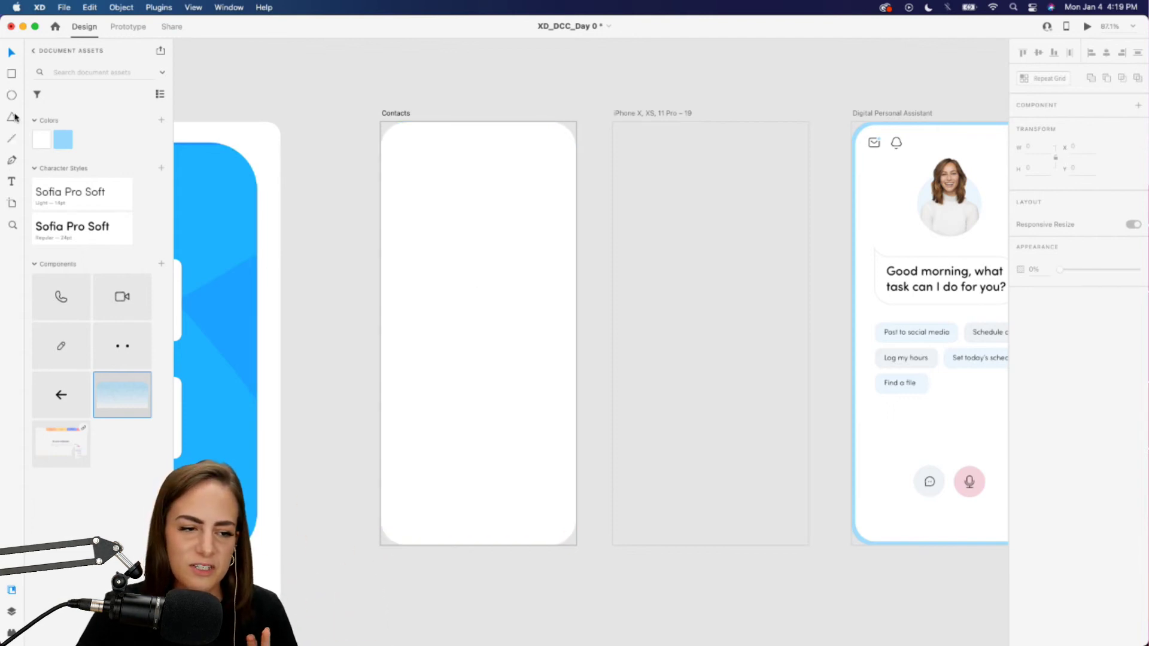
Step: Draw a closed six-point path with the Pen tool on the empty canvas beside the "You're ready to design!" heading
{"action": "left_click", "coordinate": [12, 162]}
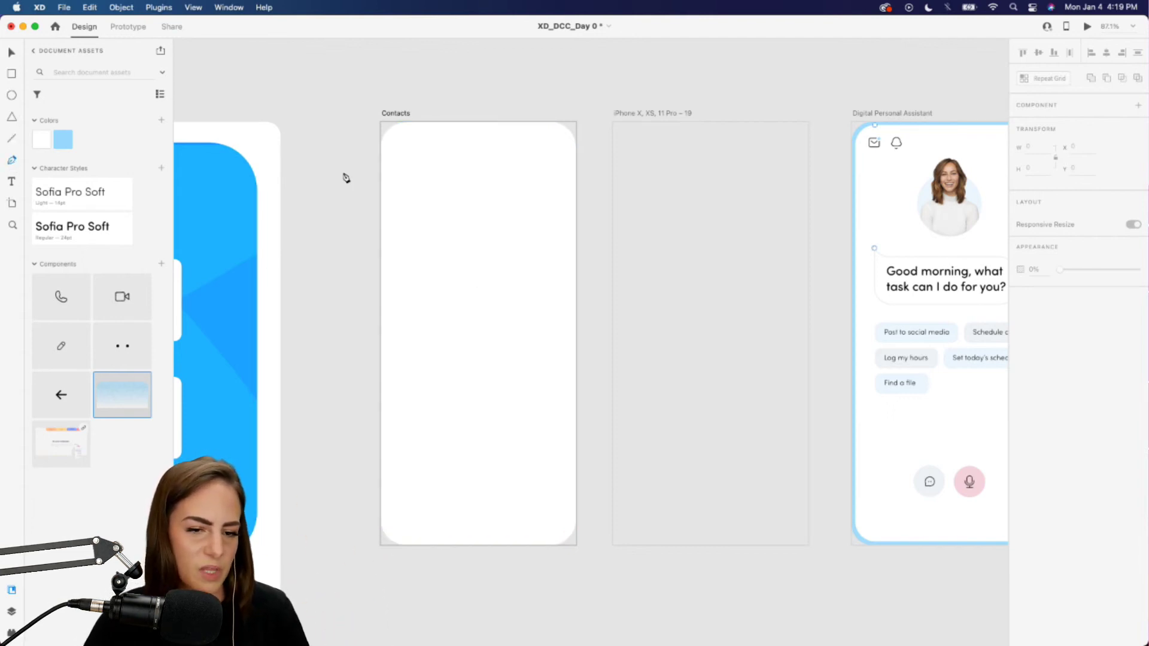
{"action": "scroll", "coordinate": [341, 175], "scroll_direction": "up", "scroll_amount": 5}
{"action": "left_click", "coordinate": [350, 148]}
{"action": "left_click", "coordinate": [377, 160]}
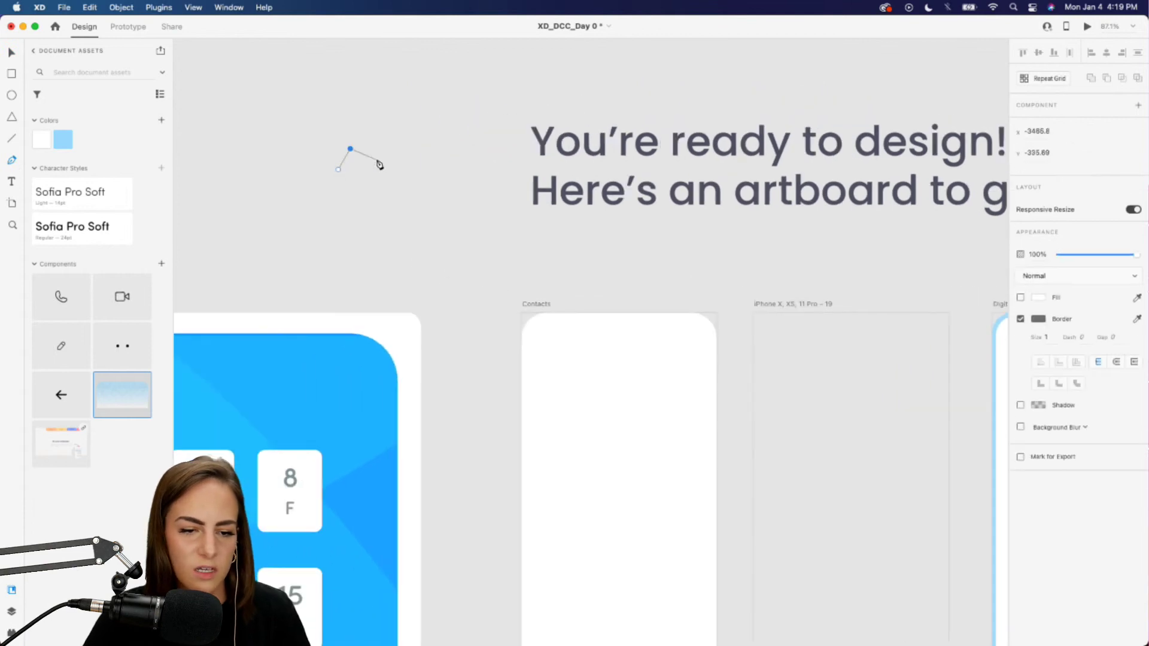
{"action": "left_click", "coordinate": [382, 204]}
{"action": "left_click", "coordinate": [366, 216]}
{"action": "left_click", "coordinate": [327, 208]}
{"action": "left_click", "coordinate": [338, 170]}
{"action": "key", "text": "Escape"}
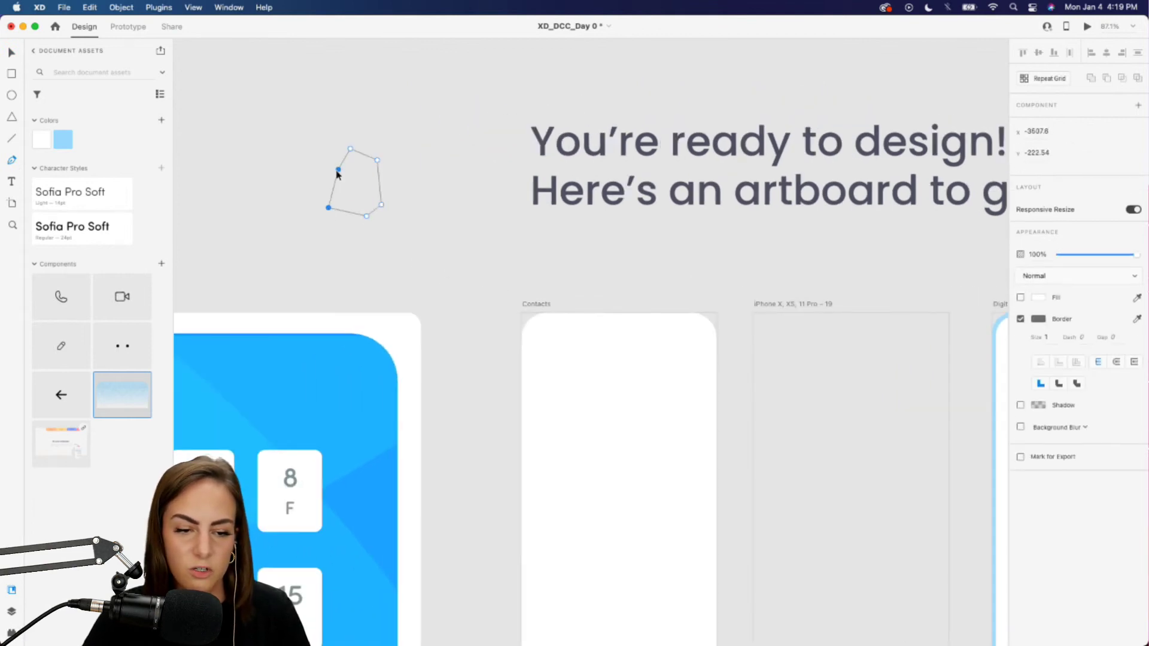
Step: Convert the path's upper-left, upper-right and lower-right anchor points to curves, moving the two right-hand points outward
{"action": "left_click_drag", "start_coordinate": [339, 169], "coordinate": [316, 150]}
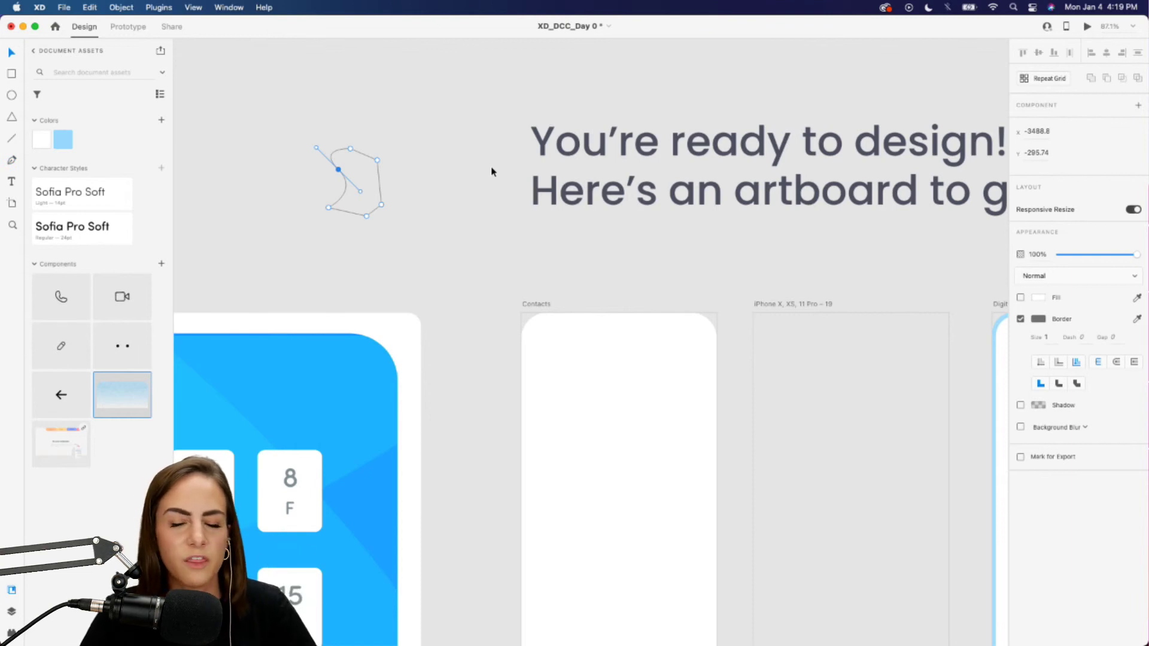
{"action": "left_click", "coordinate": [377, 160]}
{"action": "left_click_drag", "start_coordinate": [377, 160], "coordinate": [405, 160]}
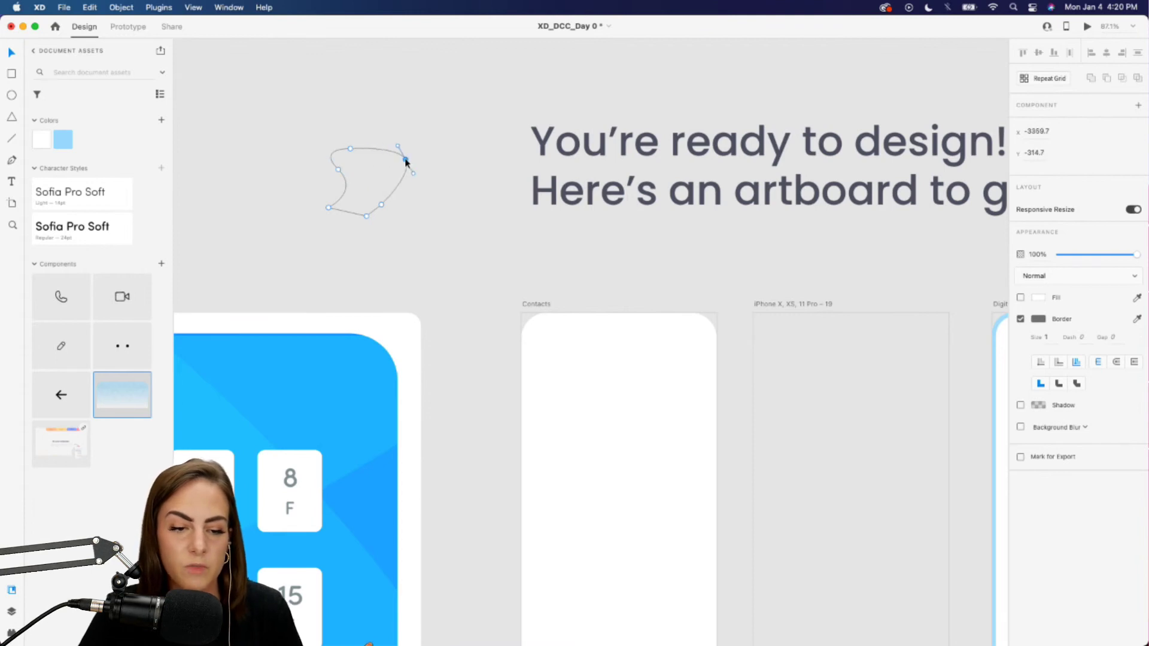
{"action": "left_click", "coordinate": [381, 206]}
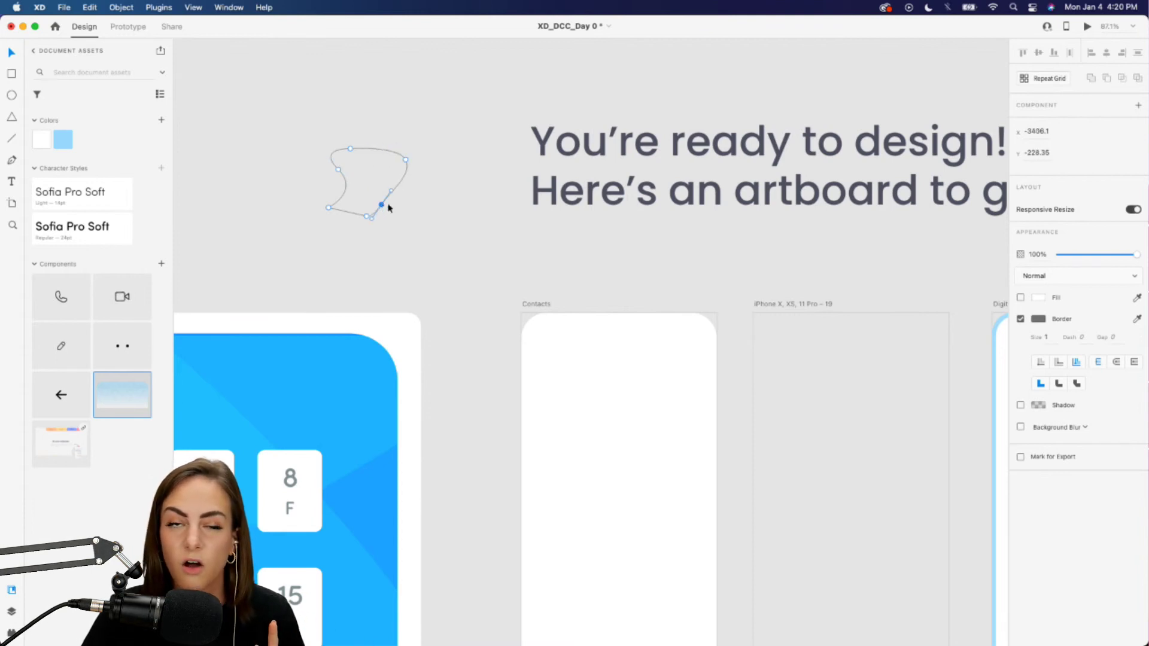
{"action": "left_click_drag", "start_coordinate": [382, 205], "coordinate": [430, 214]}
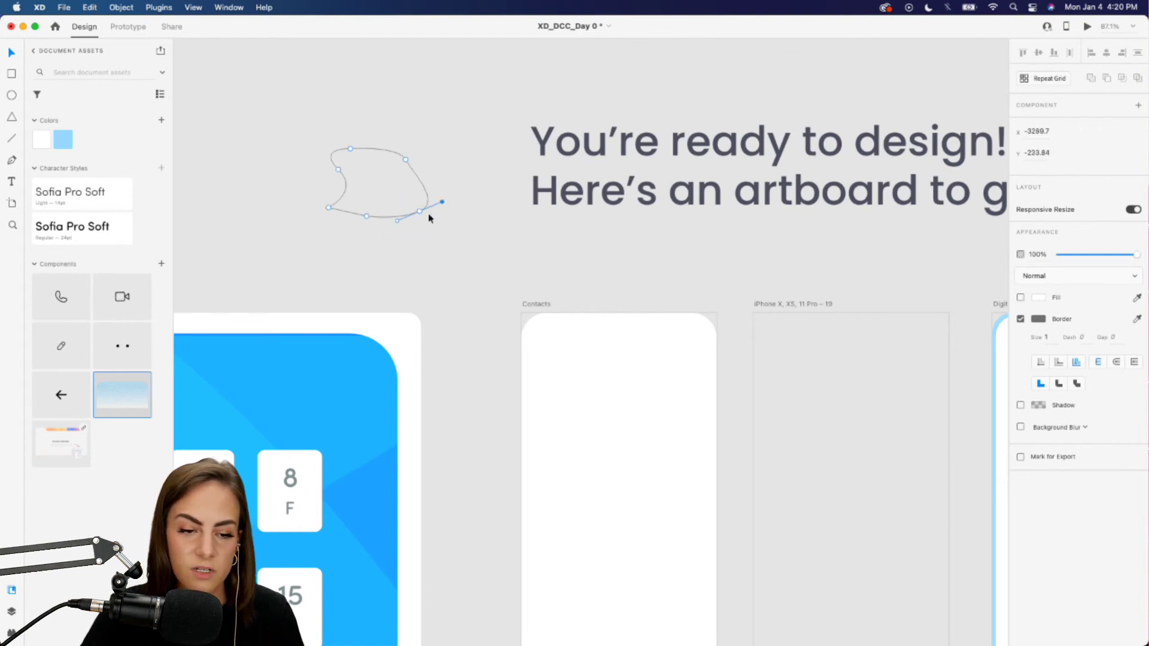
Step: Turn the path's upper-right anchor point back into a corner, and delete the whole path
{"action": "left_click", "coordinate": [406, 161]}
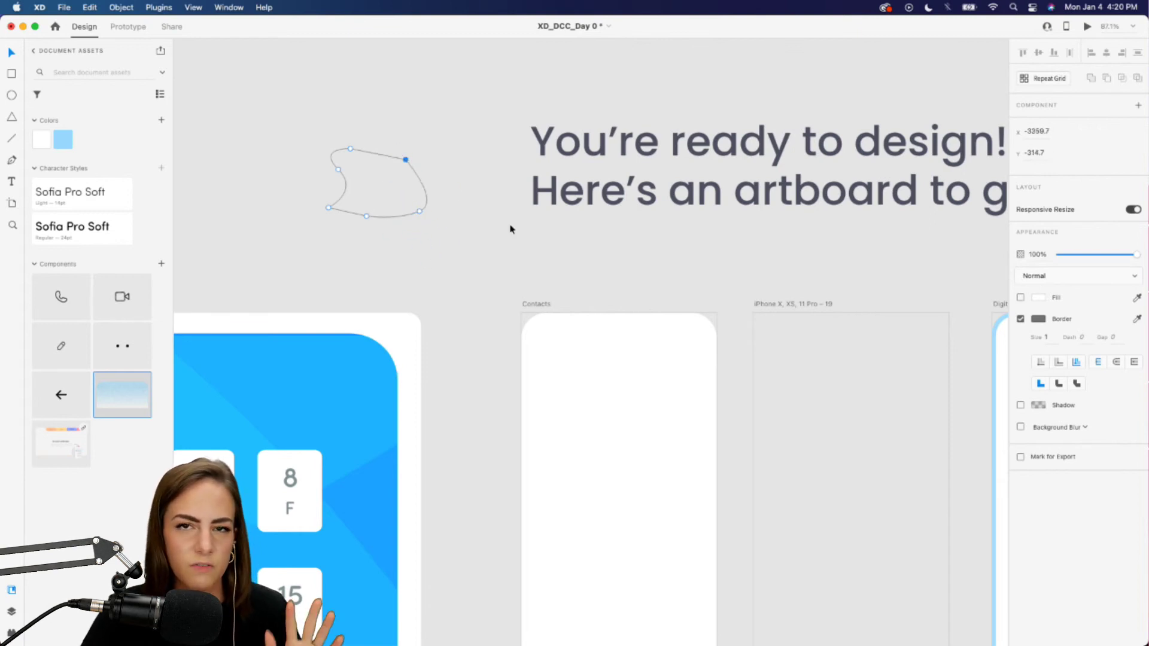
{"action": "left_click", "coordinate": [441, 254]}
{"action": "left_click_drag", "start_coordinate": [441, 251], "coordinate": [277, 102]}
{"action": "key", "text": "Delete"}
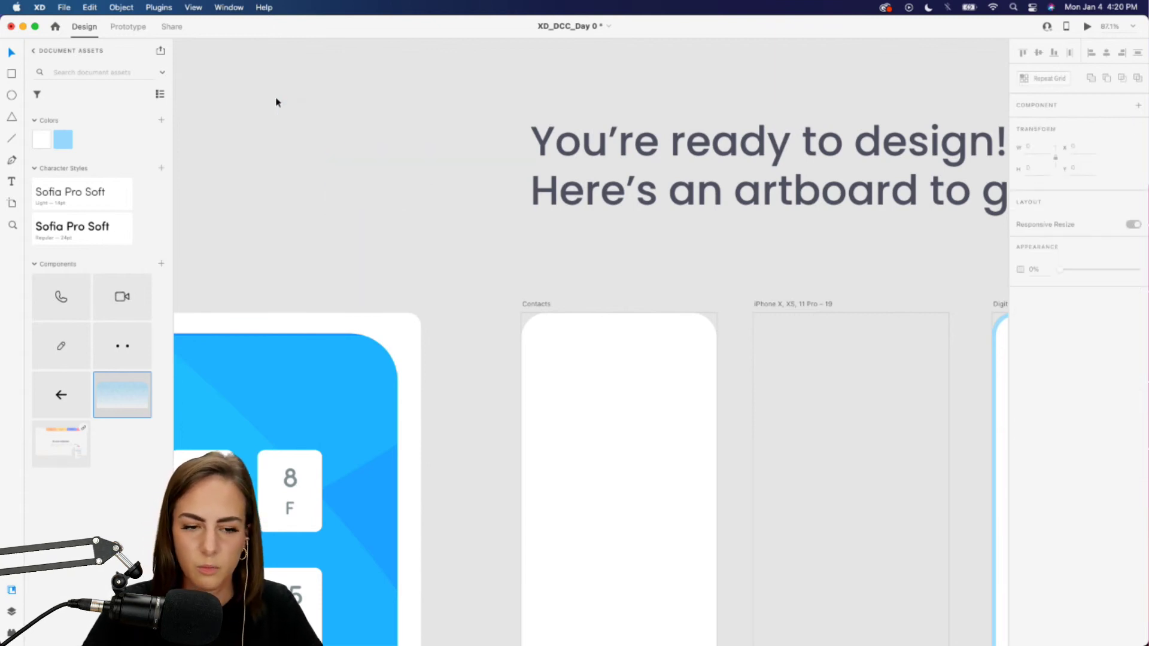
Step: Add a text box about 256 wide reading "sdjfskdj" on the Contacts artboard, and delete it
{"action": "scroll", "coordinate": [277, 103], "scroll_direction": "down", "scroll_amount": 6}
{"action": "scroll", "coordinate": [277, 103], "scroll_direction": "right", "scroll_amount": 3}
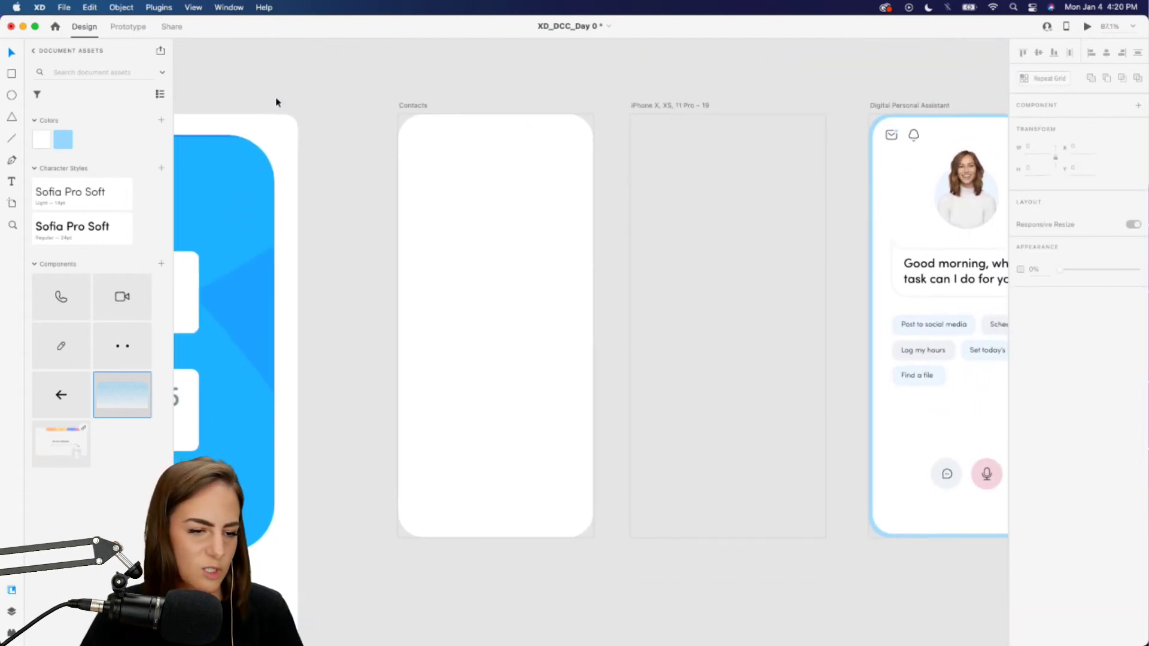
{"action": "left_click", "coordinate": [11, 182]}
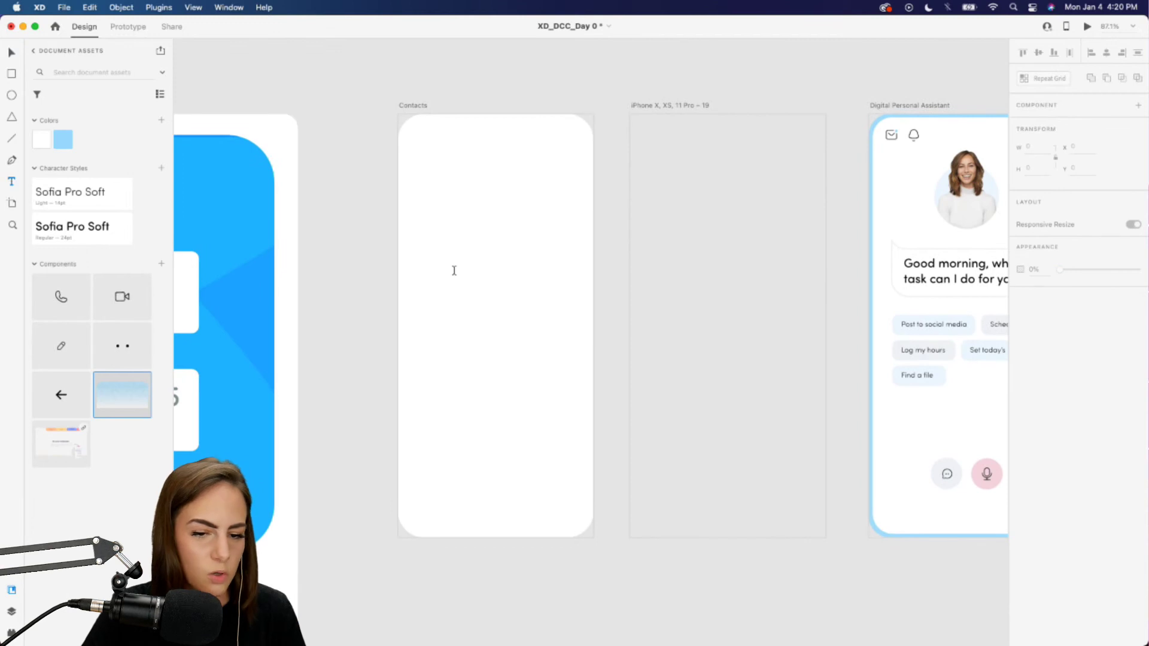
{"action": "left_click_drag", "start_coordinate": [431, 240], "coordinate": [566, 333]}
{"action": "type", "text": "sdjfskdj"}
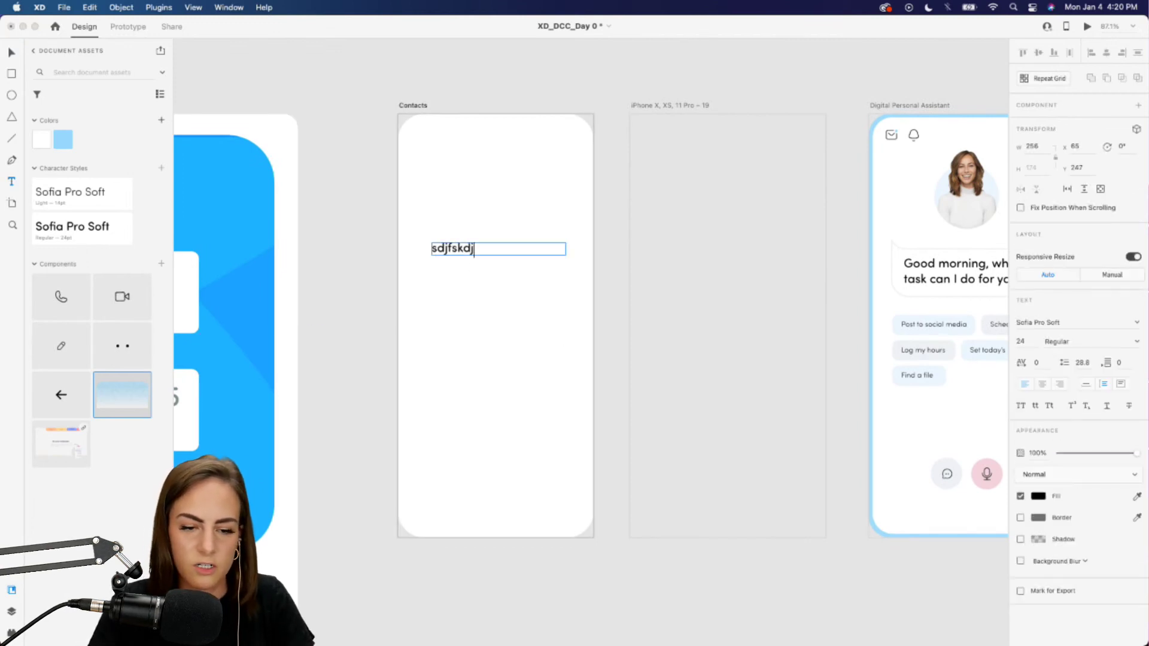
{"action": "key", "text": "Escape"}
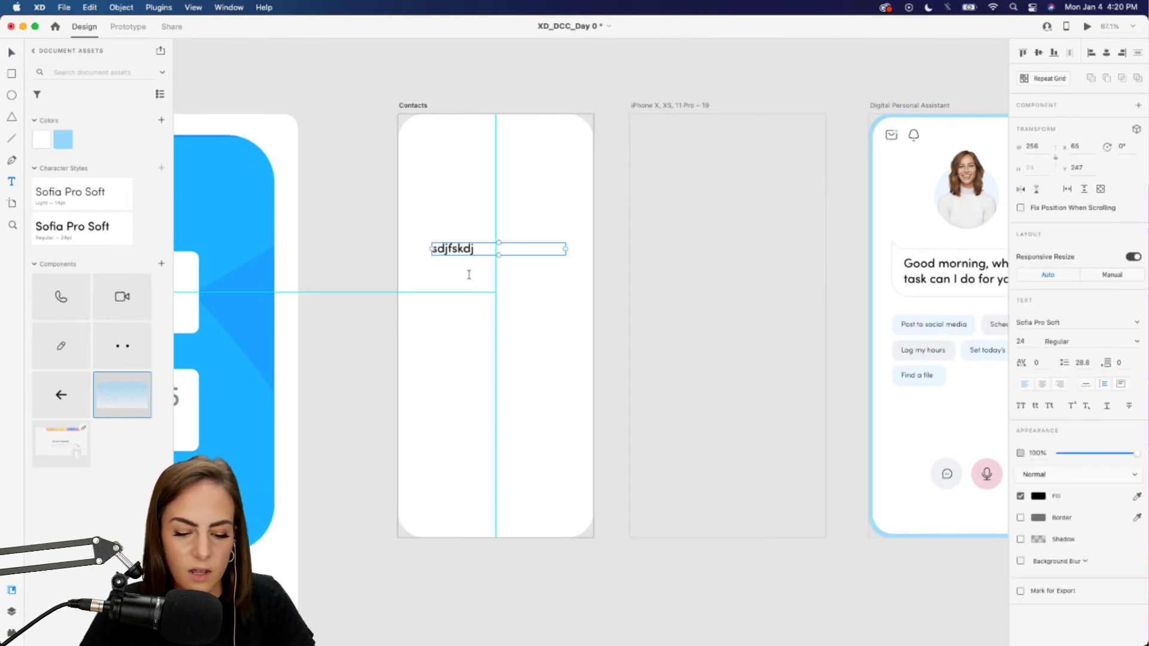
{"action": "key", "text": "BackSpace"}
Step: Copy the "Good morning, what task can I do for you?" text from Digital Personal Assistant into the Contacts artboard
{"action": "scroll", "coordinate": [452, 259], "scroll_direction": "right", "scroll_amount": 3}
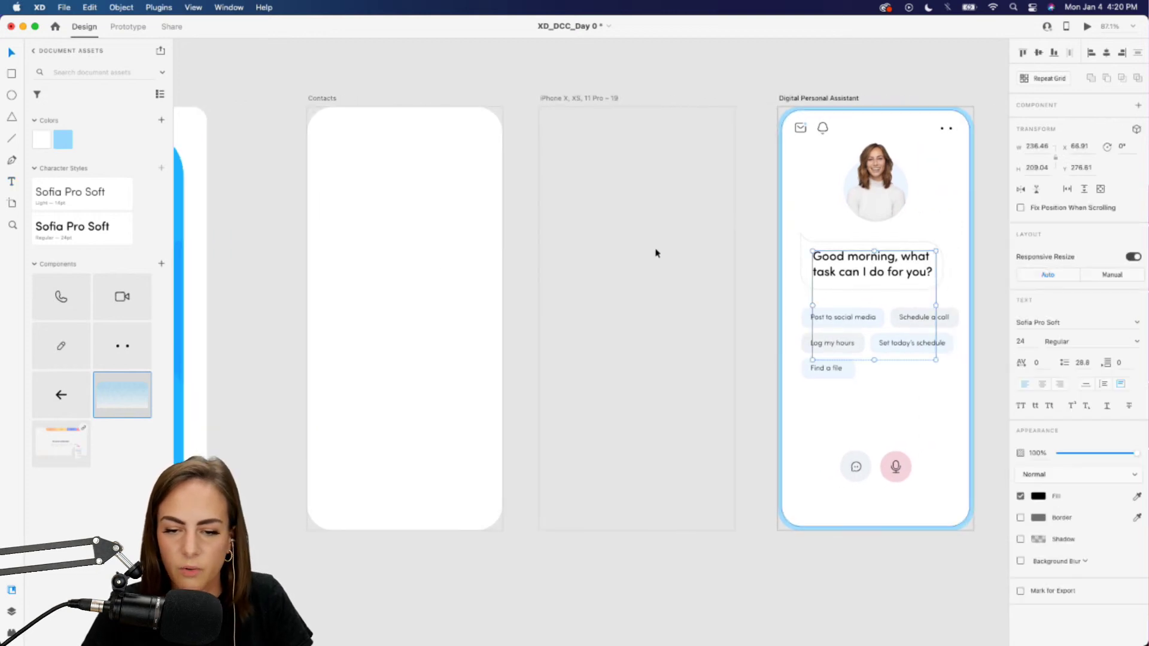
{"action": "left_click", "coordinate": [405, 240]}
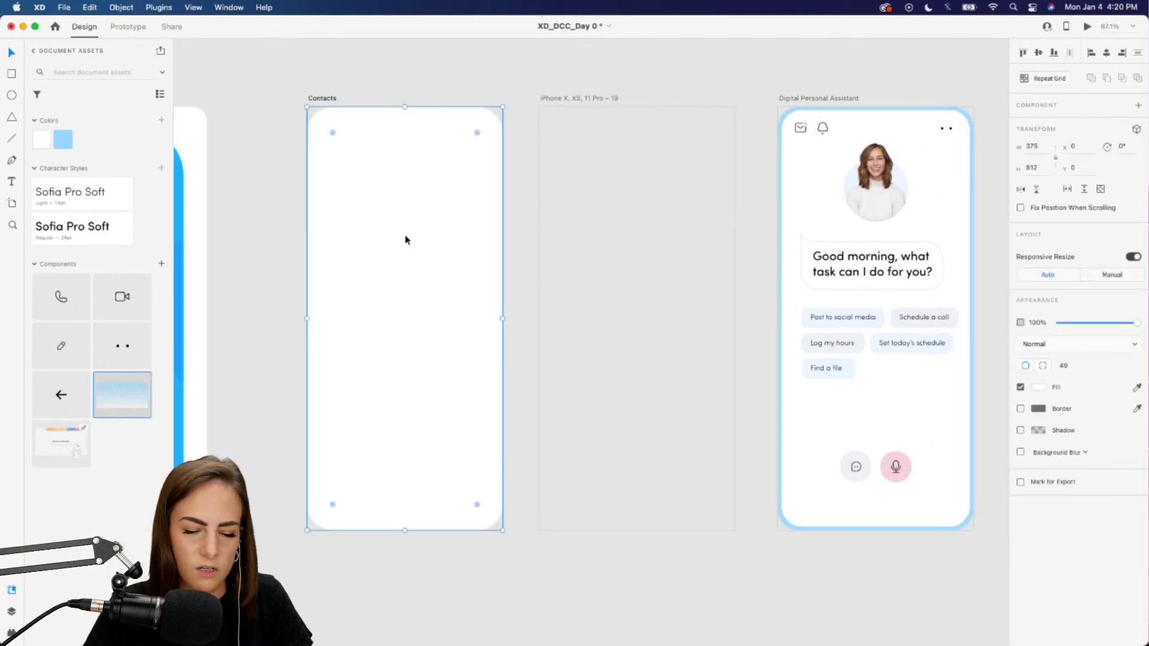
{"action": "type", "text": "Good morning, what task can I do for you?"}
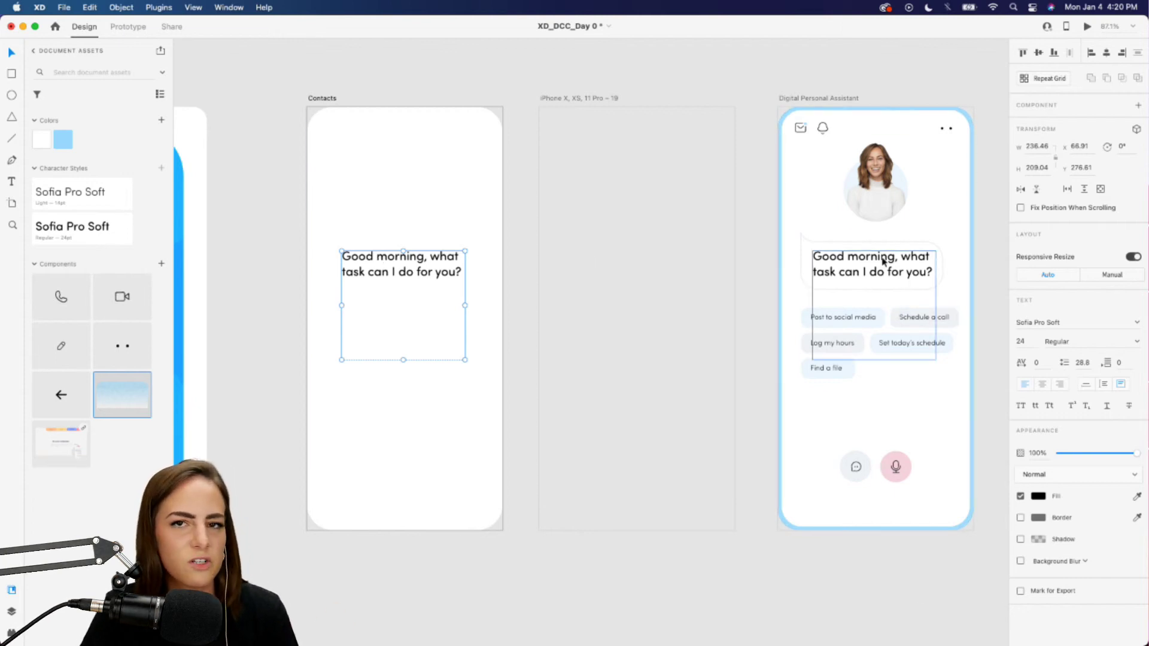
{"action": "scroll", "coordinate": [496, 270], "scroll_direction": "left", "scroll_amount": 3}
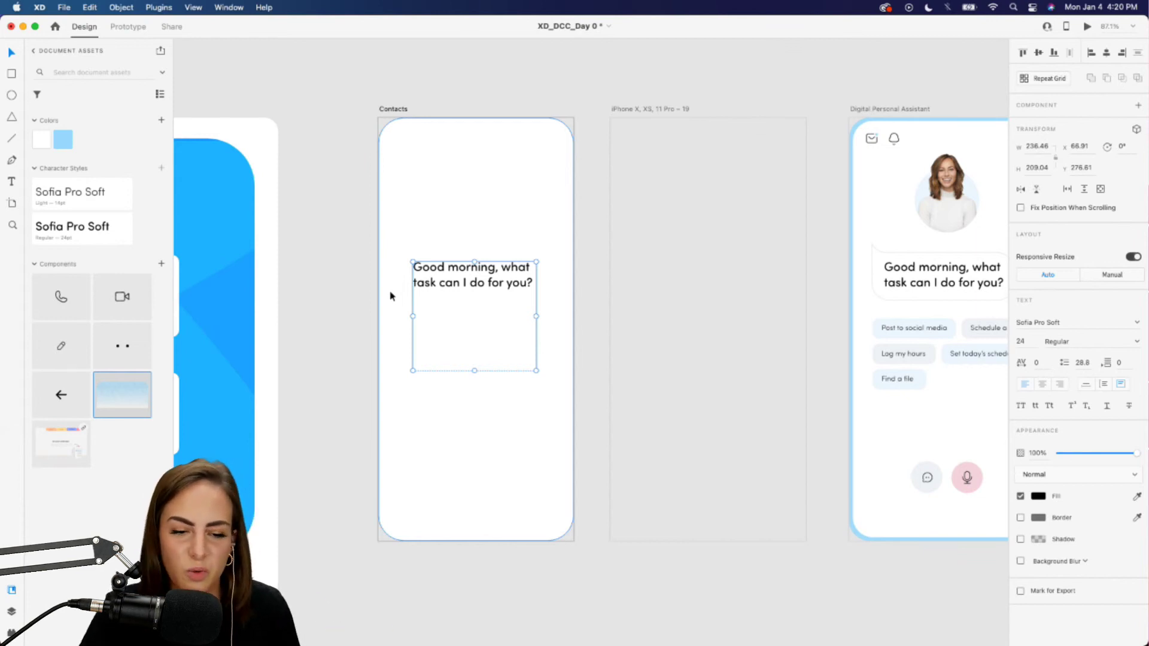
Step: Replace the pasted greeting with the contact's full name, and make it auto-width text at about X 112, Y 301
{"action": "double_click", "coordinate": [468, 284]}
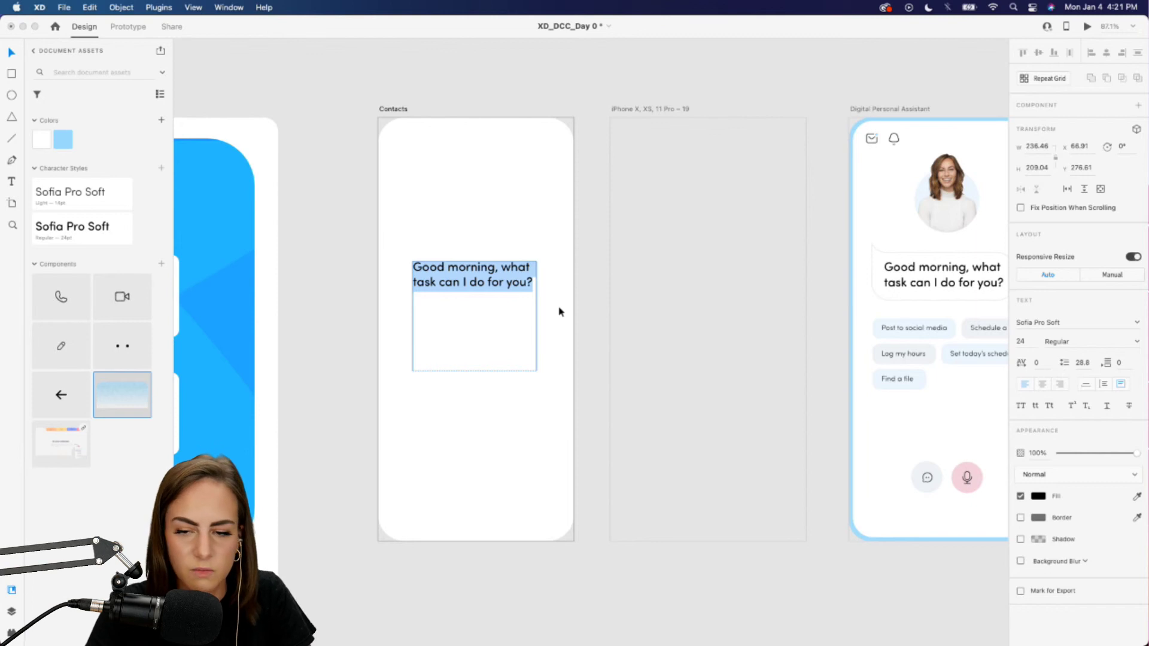
{"action": "type", "text": "Anna W"}
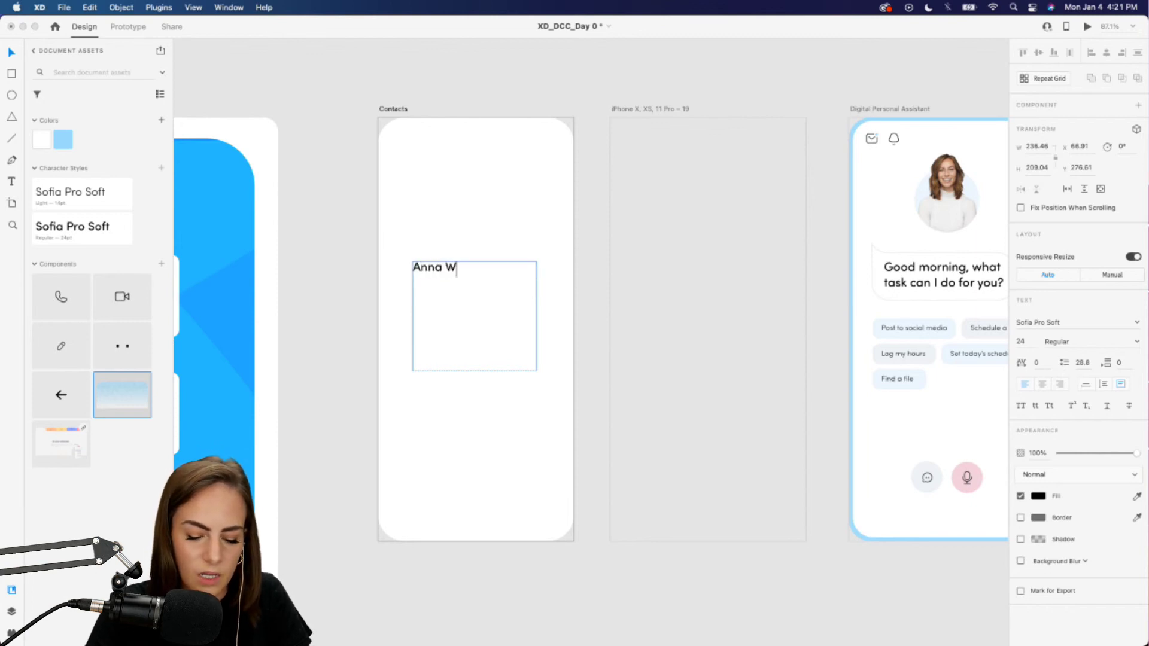
{"action": "type", "text": "illiams"}
{"action": "key", "text": "Escape"}
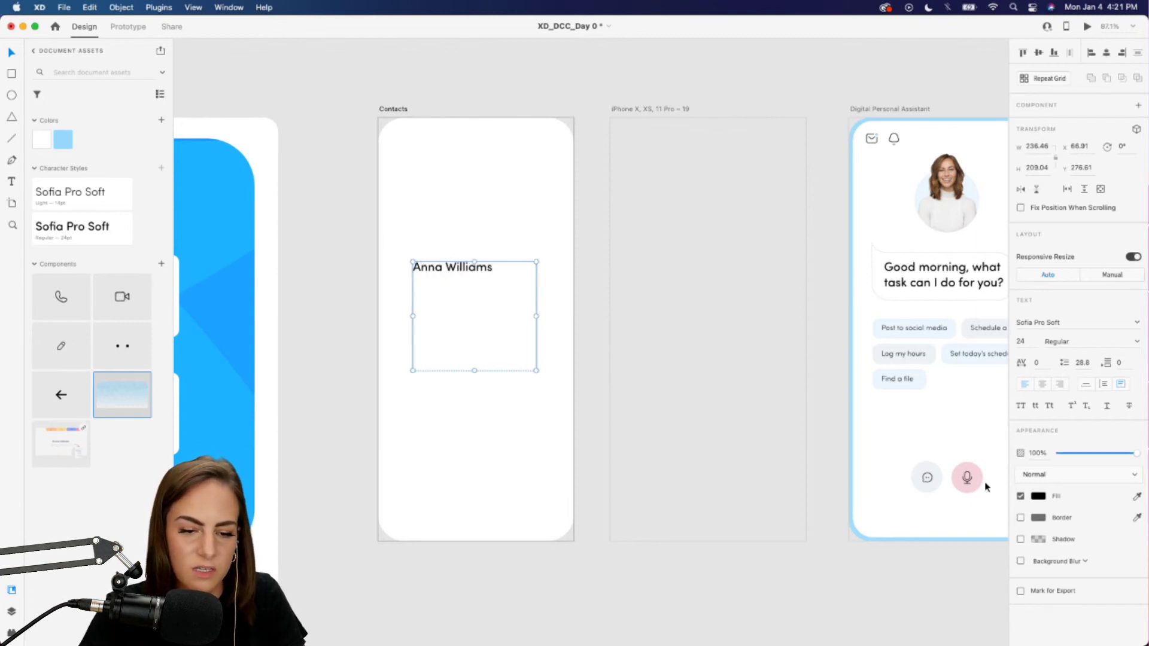
{"action": "left_click", "coordinate": [1086, 384]}
{"action": "left_click_drag", "start_coordinate": [476, 271], "coordinate": [496, 287]}
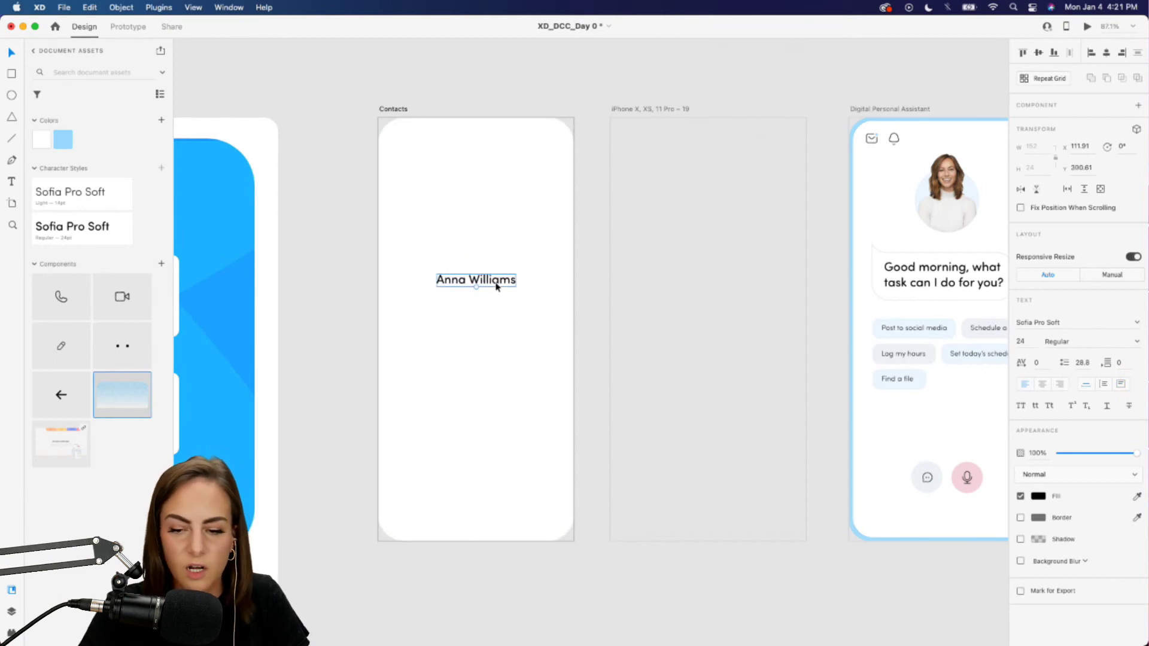
Step: Try the contact's name as fixed-size text in a box about 214 by 96, and return it to auto width
{"action": "left_click", "coordinate": [1138, 324]}
{"action": "left_click", "coordinate": [1137, 326]}
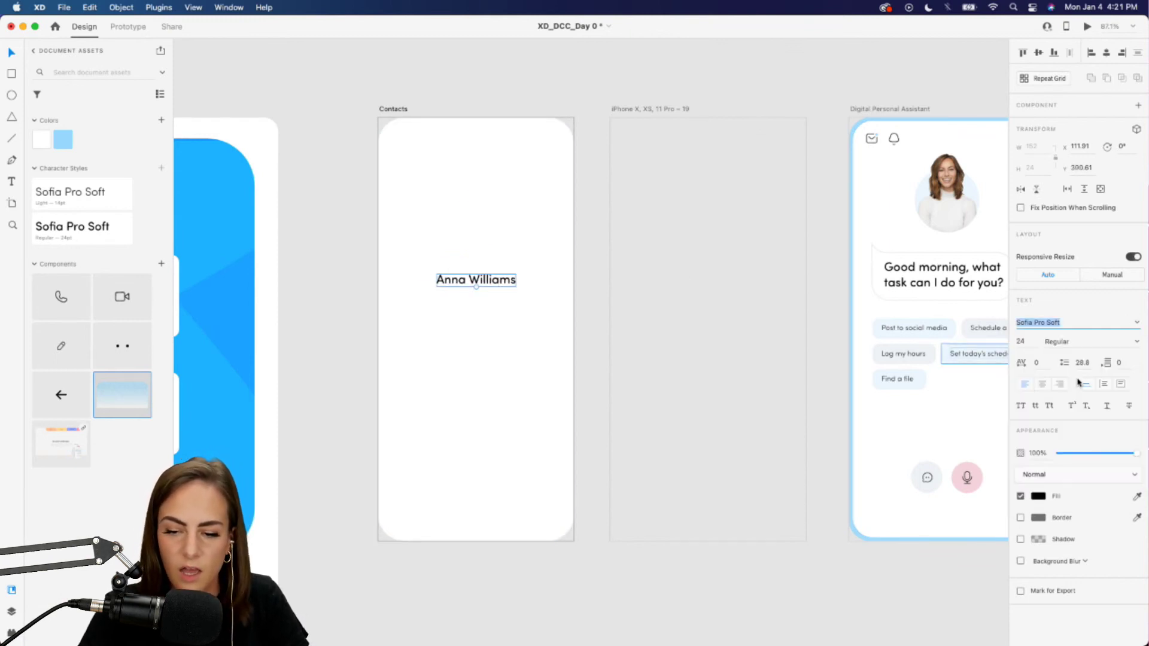
{"action": "left_click", "coordinate": [1120, 383]}
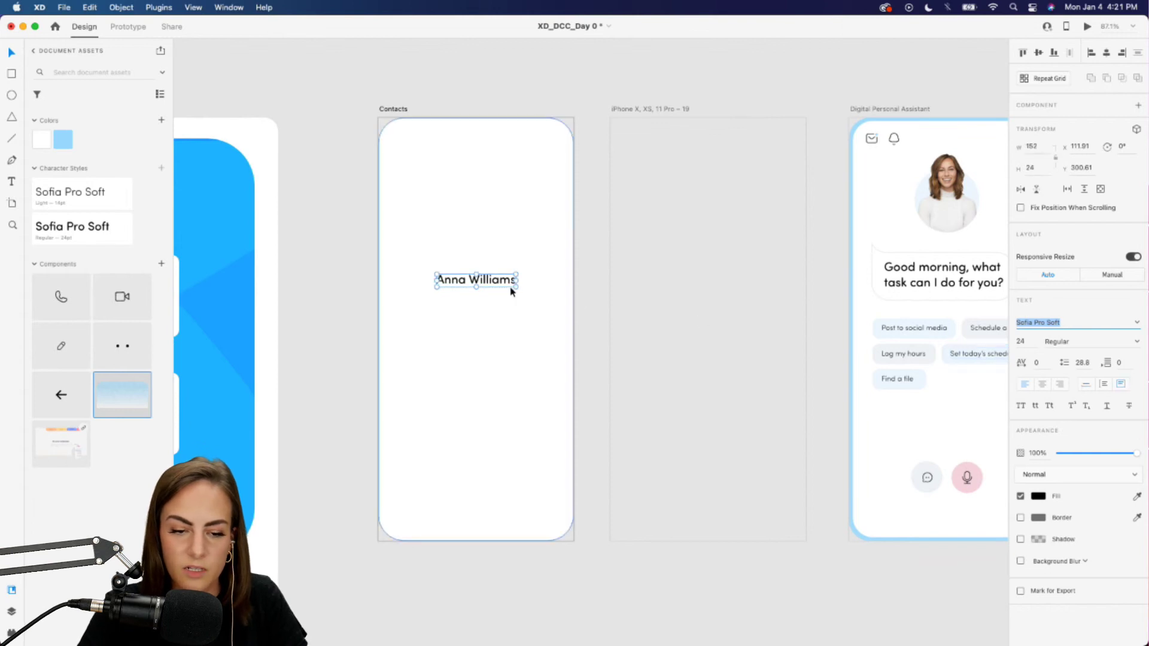
{"action": "left_click_drag", "start_coordinate": [512, 291], "coordinate": [548, 324]}
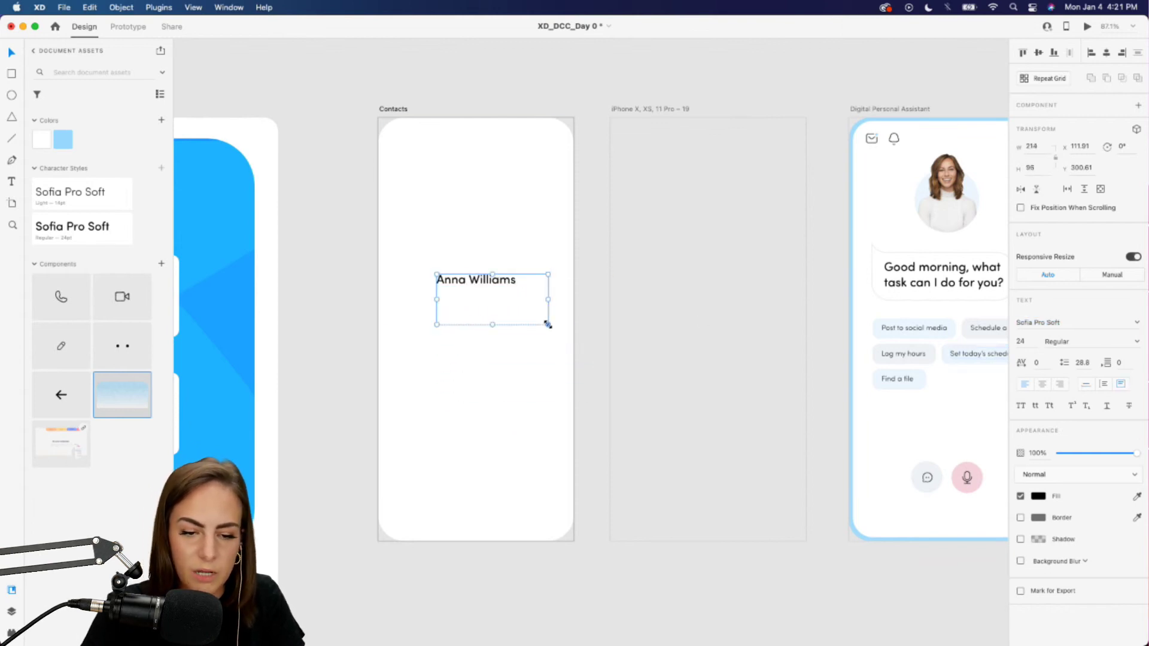
{"action": "left_click", "coordinate": [1086, 384]}
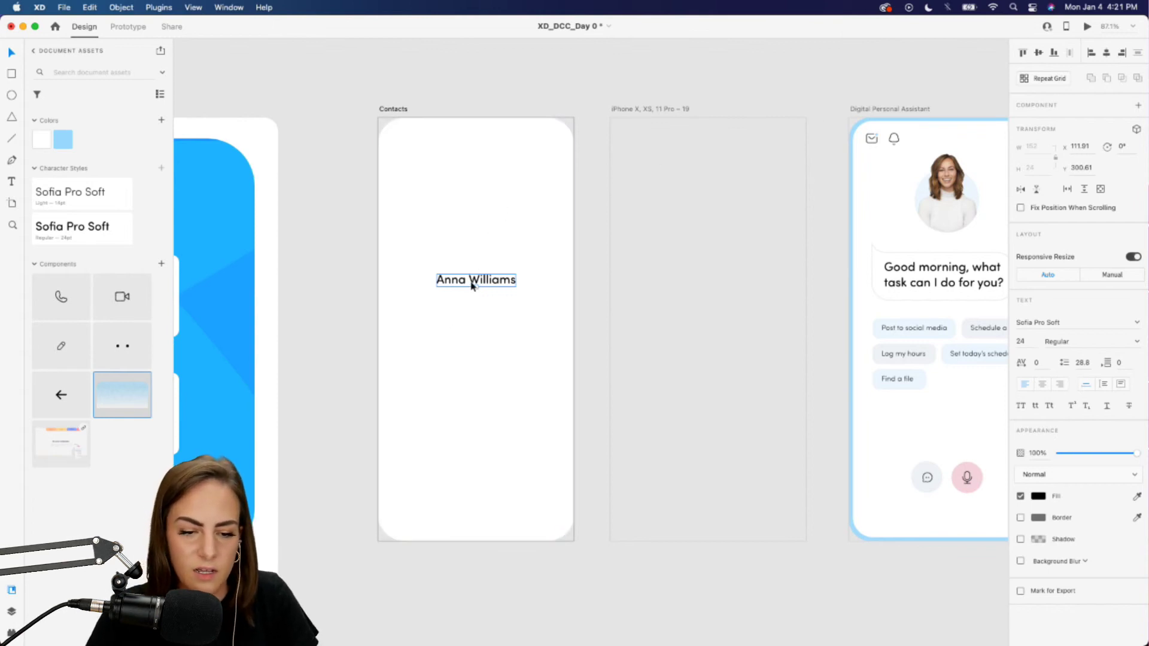
Step: Copy the portrait and its circle from Digital Personal Assistant into Contacts, placing them above the contact's name at about X 123, Y 102
{"action": "key", "text": "Up"}
{"action": "scroll", "coordinate": [470, 283], "scroll_direction": "right", "scroll_amount": 4}
{"action": "left_click_drag", "start_coordinate": [971, 238], "coordinate": [892, 194]}
{"action": "key", "text": "cmd+c"}
{"action": "scroll", "coordinate": [911, 187], "scroll_direction": "left", "scroll_amount": 5}
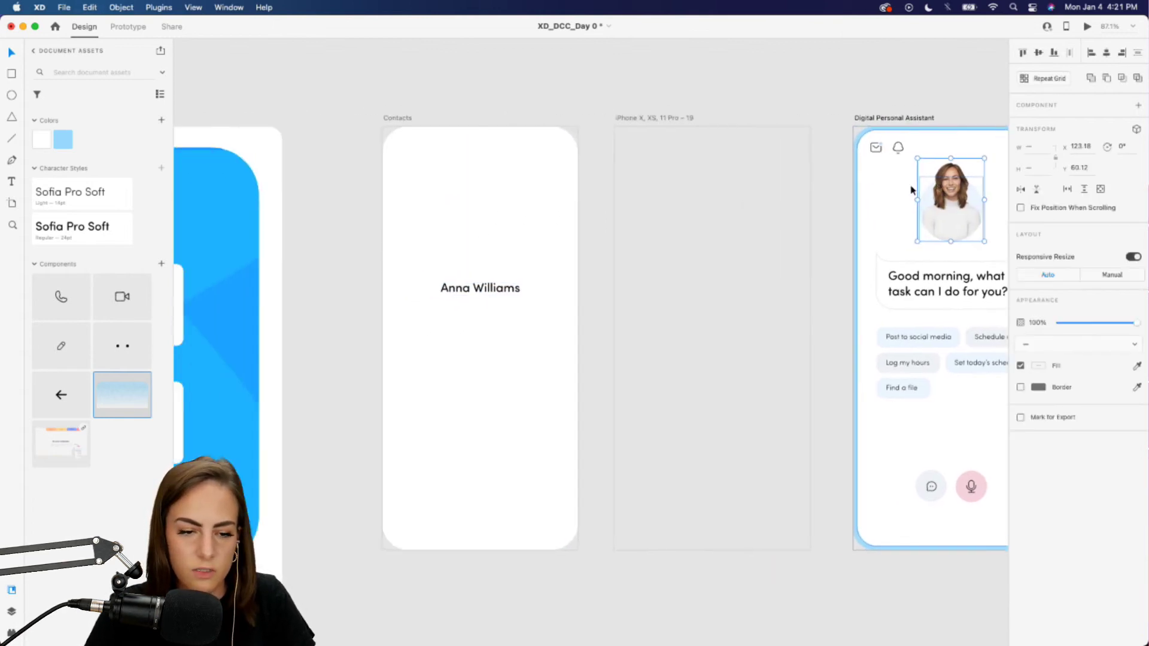
{"action": "left_click", "coordinate": [561, 217]}
{"action": "key", "text": "cmd+v"}
{"action": "left_click_drag", "start_coordinate": [494, 204], "coordinate": [494, 225]}
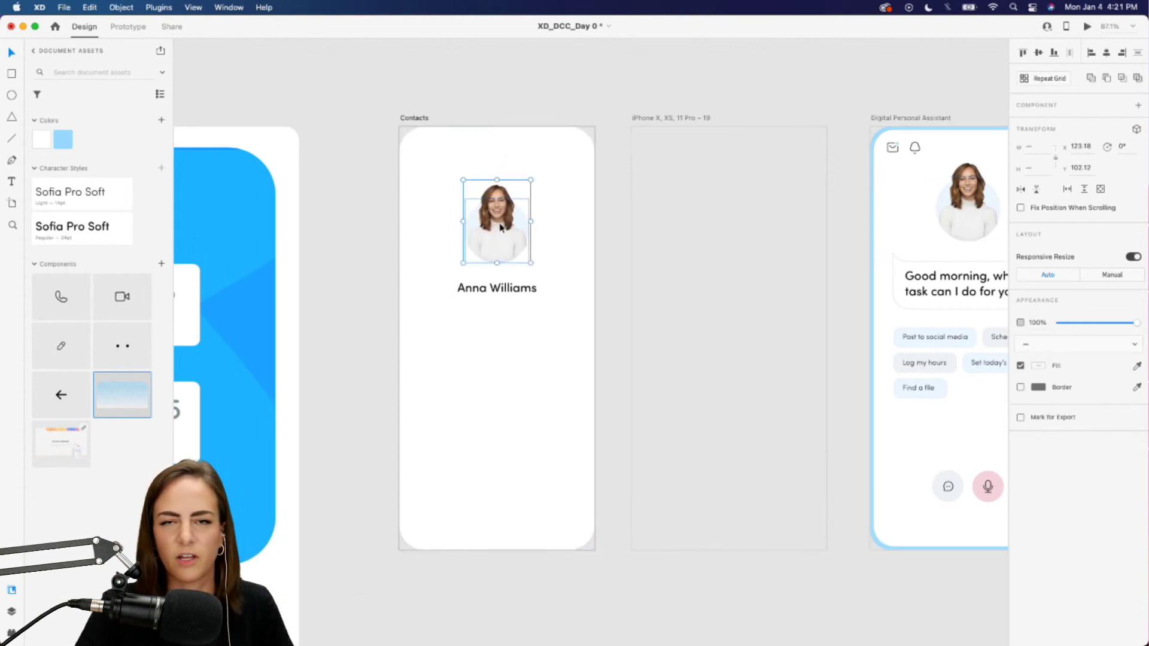
Step: Copy the Contacts artboard's white rounded background and portrait with its circle into the iPhone X, XS, 11 Pro – 19 artboard
{"action": "left_click", "coordinate": [612, 279]}
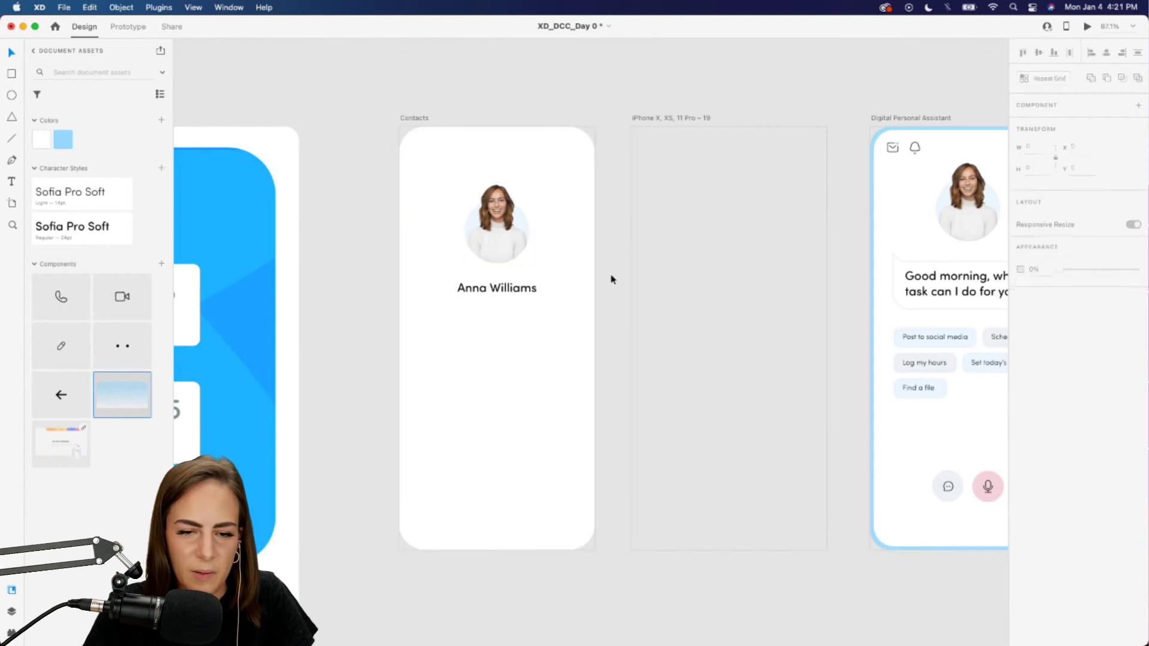
{"action": "left_click_drag", "start_coordinate": [601, 238], "coordinate": [484, 193]}
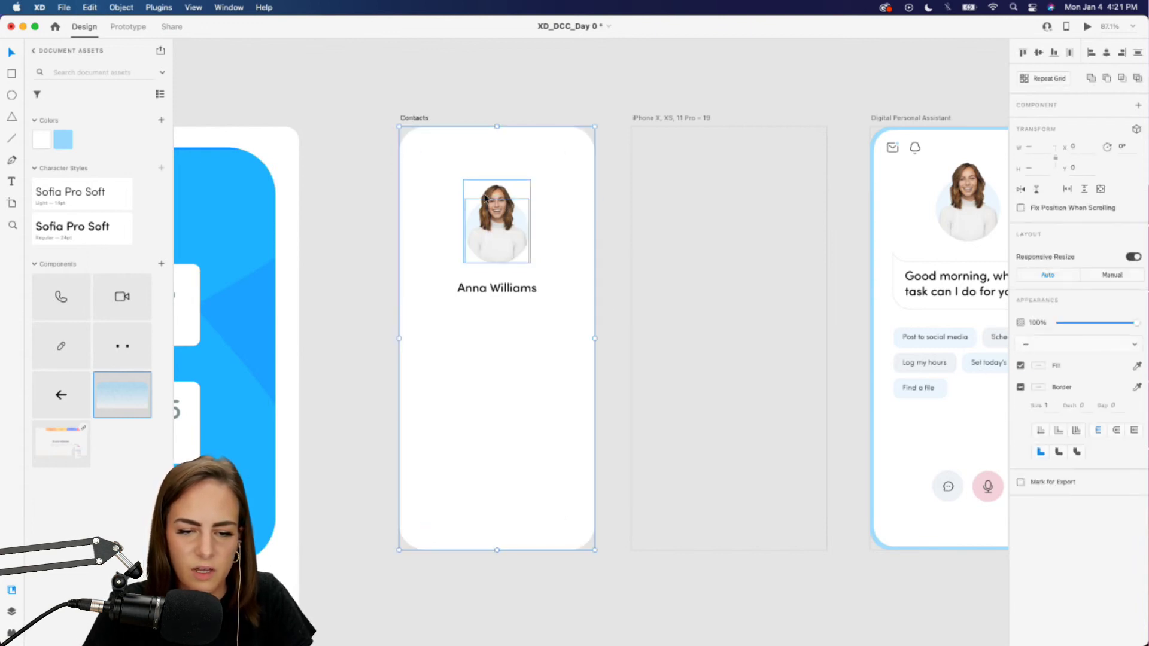
{"action": "scroll", "coordinate": [626, 246], "scroll_direction": "right", "scroll_amount": 3}
{"action": "left_click", "coordinate": [627, 246]}
{"action": "key", "text": "ctrl+v"}
{"action": "left_click", "coordinate": [699, 91]}
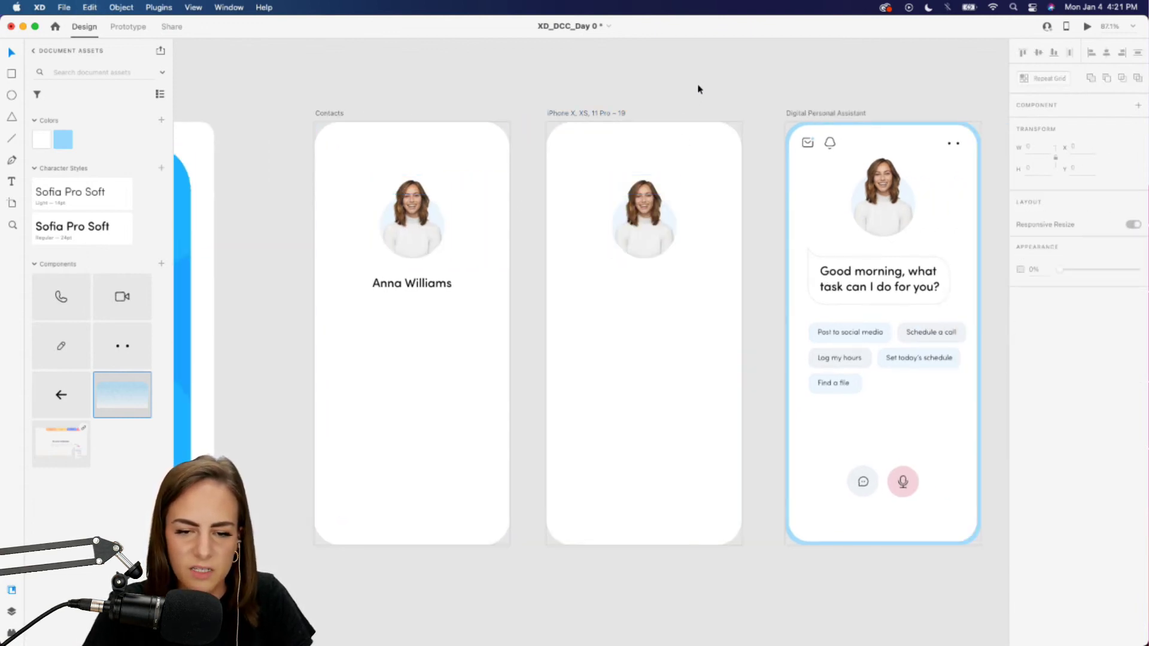
Step: Shrink the masked portrait photo on Contacts to about 75 by 86 and move it below its mask, over the contact's name
{"action": "scroll", "coordinate": [576, 228], "scroll_direction": "left", "scroll_amount": 8}
{"action": "scroll", "coordinate": [576, 228], "scroll_direction": "up", "scroll_amount": 5}
{"action": "scroll", "coordinate": [575, 226], "scroll_direction": "right", "scroll_amount": 5}
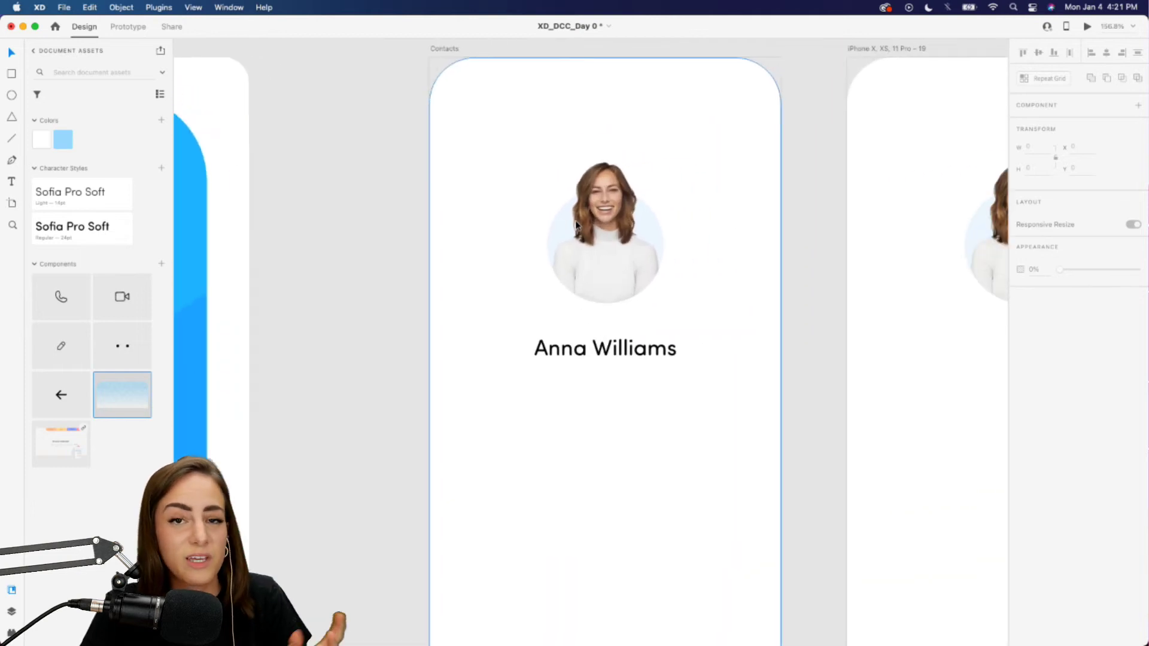
{"action": "left_click", "coordinate": [127, 27]}
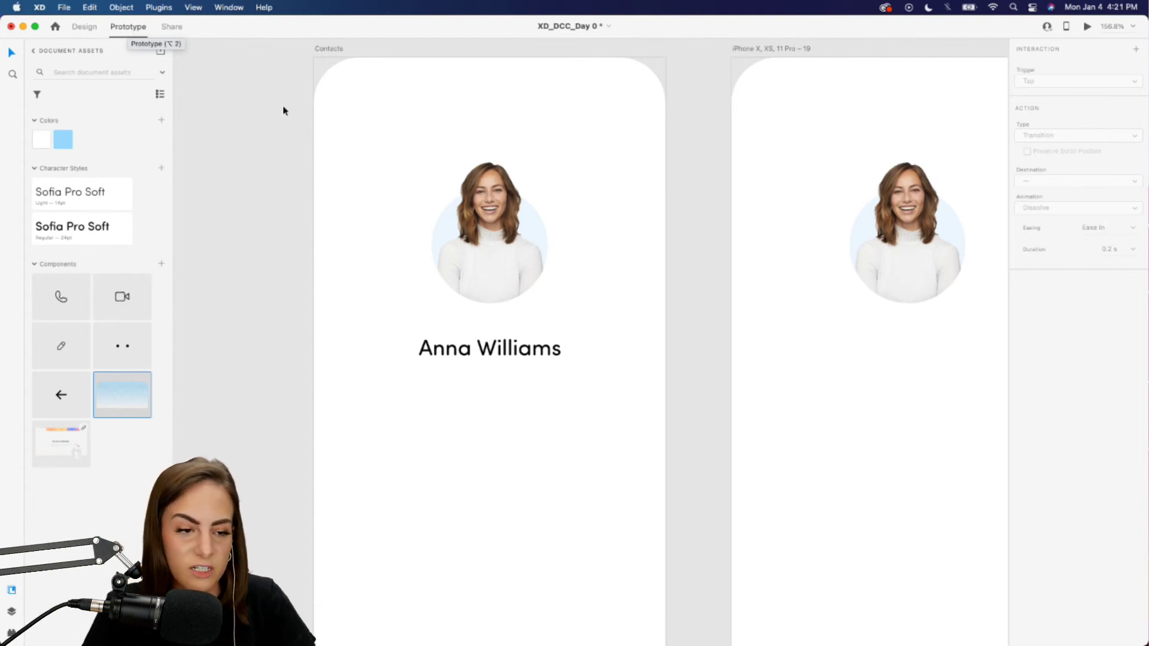
{"action": "left_click", "coordinate": [513, 242]}
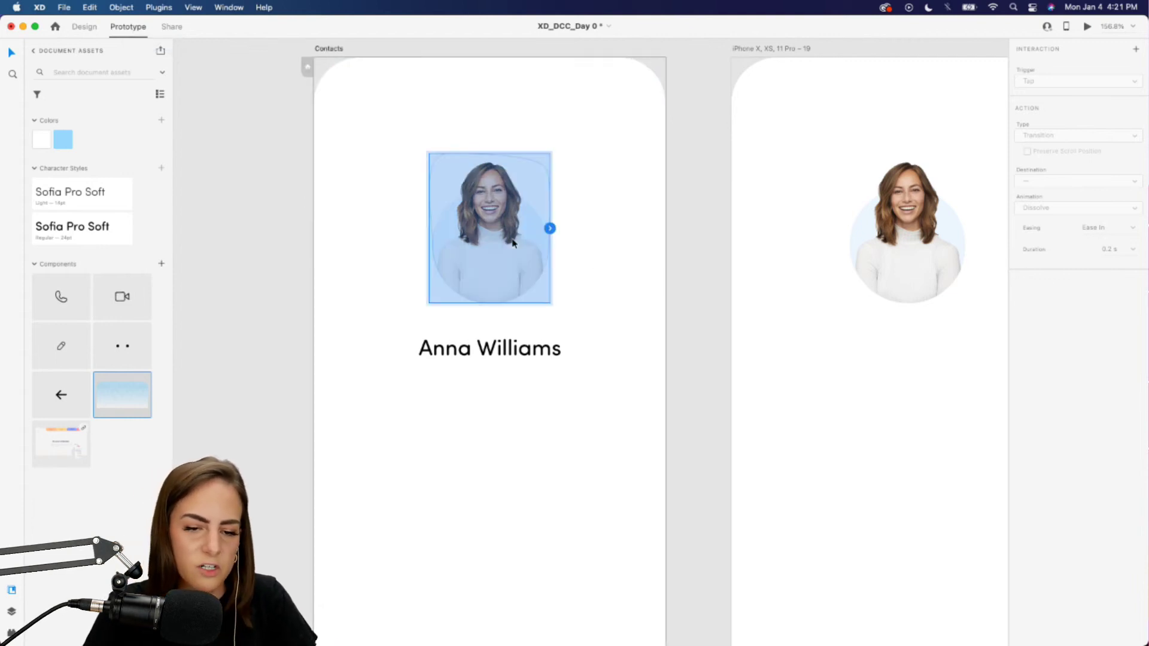
{"action": "left_click", "coordinate": [83, 28]}
{"action": "double_click", "coordinate": [518, 242]}
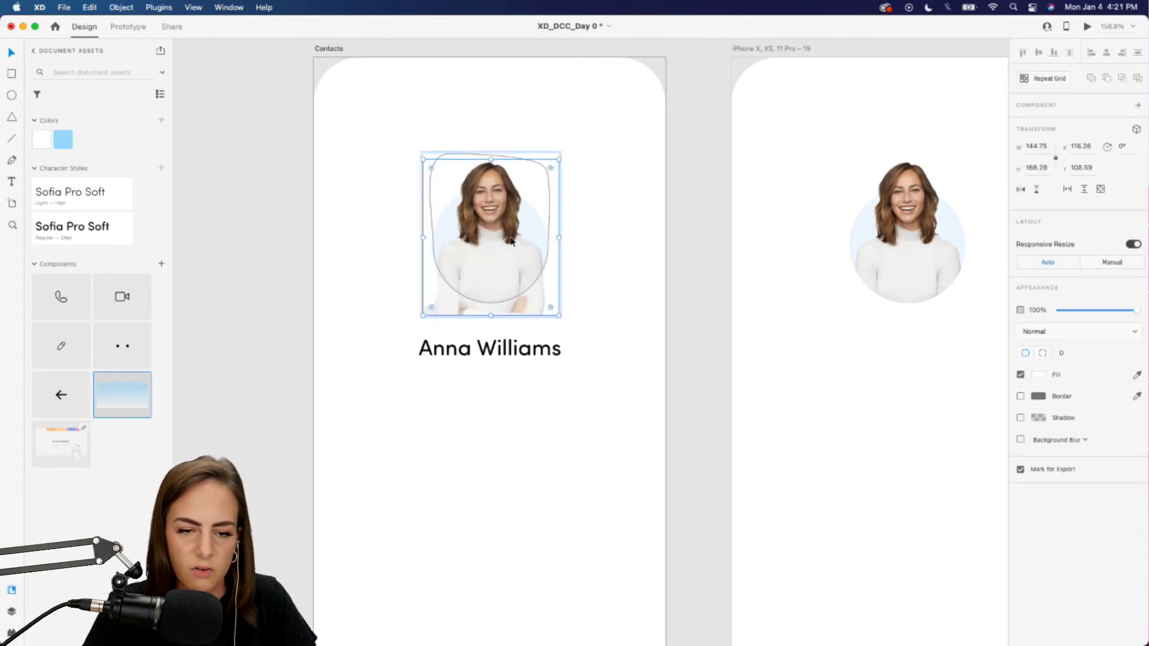
{"action": "left_click_drag", "start_coordinate": [560, 159], "coordinate": [494, 328]}
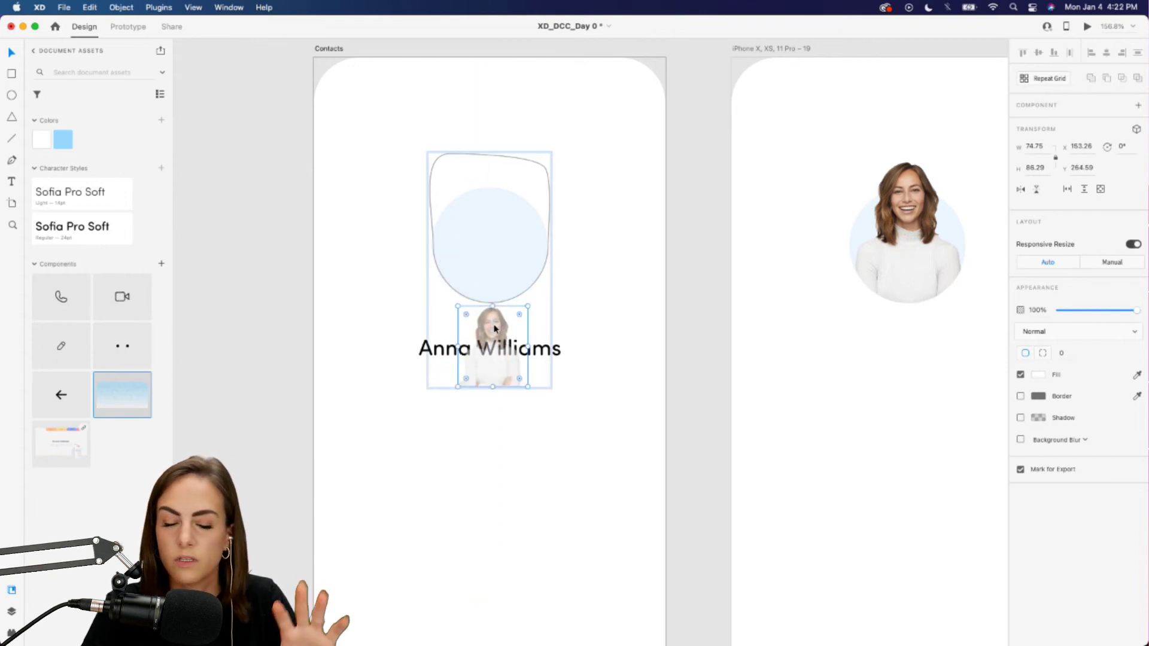
{"action": "left_click", "coordinate": [559, 275]}
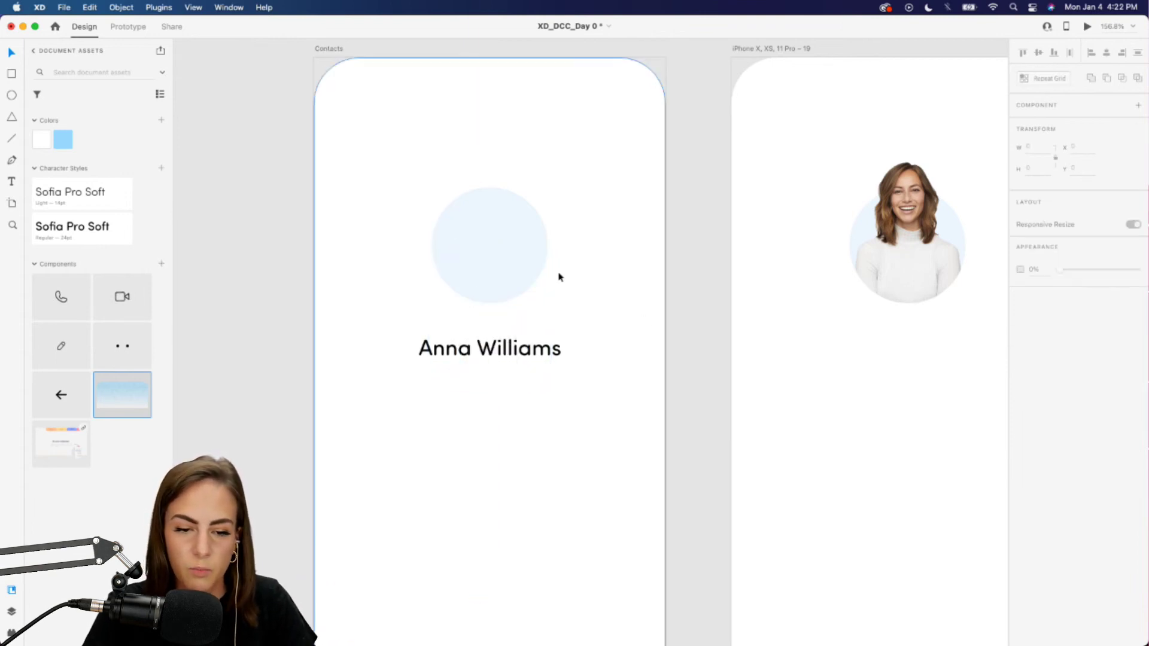
Step: Link the pale blue circle on Contacts to the iPhone X, XS, 11 Pro – 19 artboard with a prototype interaction
{"action": "scroll", "coordinate": [554, 287], "scroll_direction": "down", "scroll_amount": 3}
{"action": "left_click", "coordinate": [526, 275]}
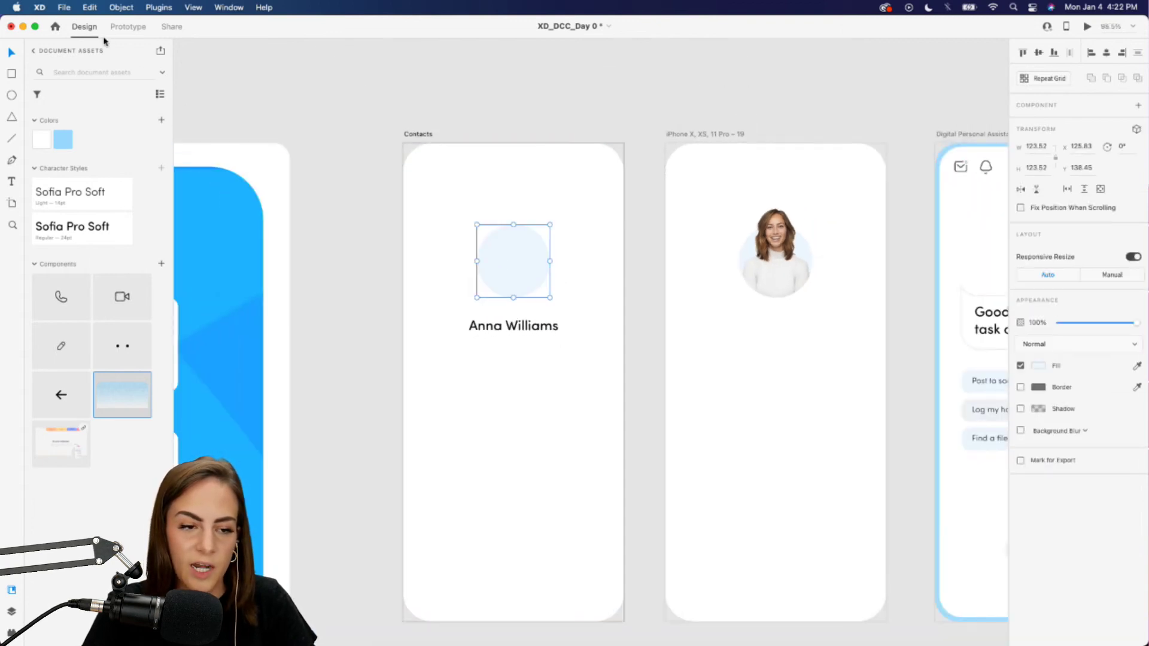
{"action": "left_click", "coordinate": [120, 28]}
{"action": "scroll", "coordinate": [527, 180], "scroll_direction": "right", "scroll_amount": 2}
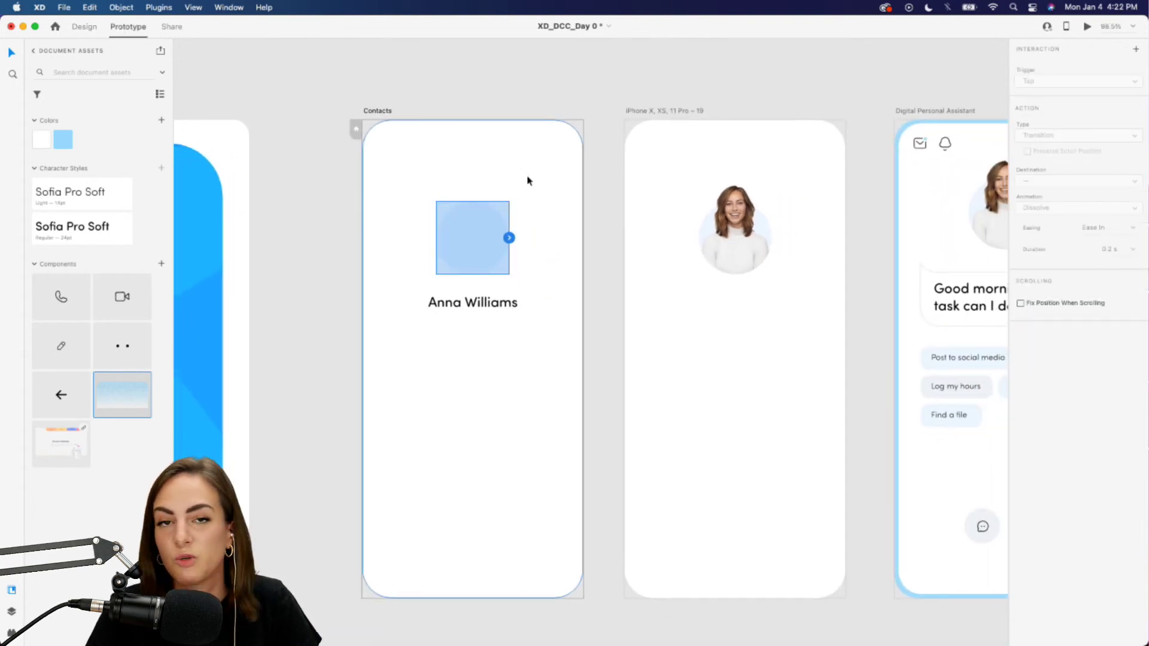
{"action": "left_click_drag", "start_coordinate": [510, 238], "coordinate": [658, 324]}
{"action": "scroll", "coordinate": [659, 326], "scroll_direction": "right", "scroll_amount": 2}
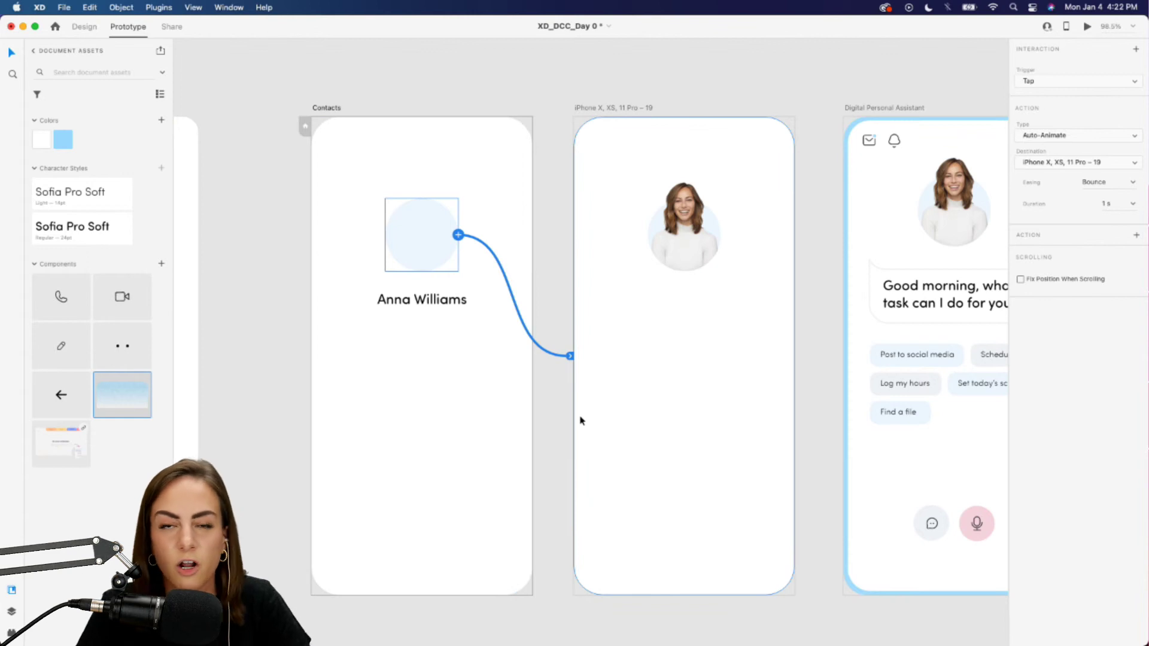
Step: Examine the trigger, action type, easing and duration options available for the circle's interaction
{"action": "left_click", "coordinate": [1031, 82]}
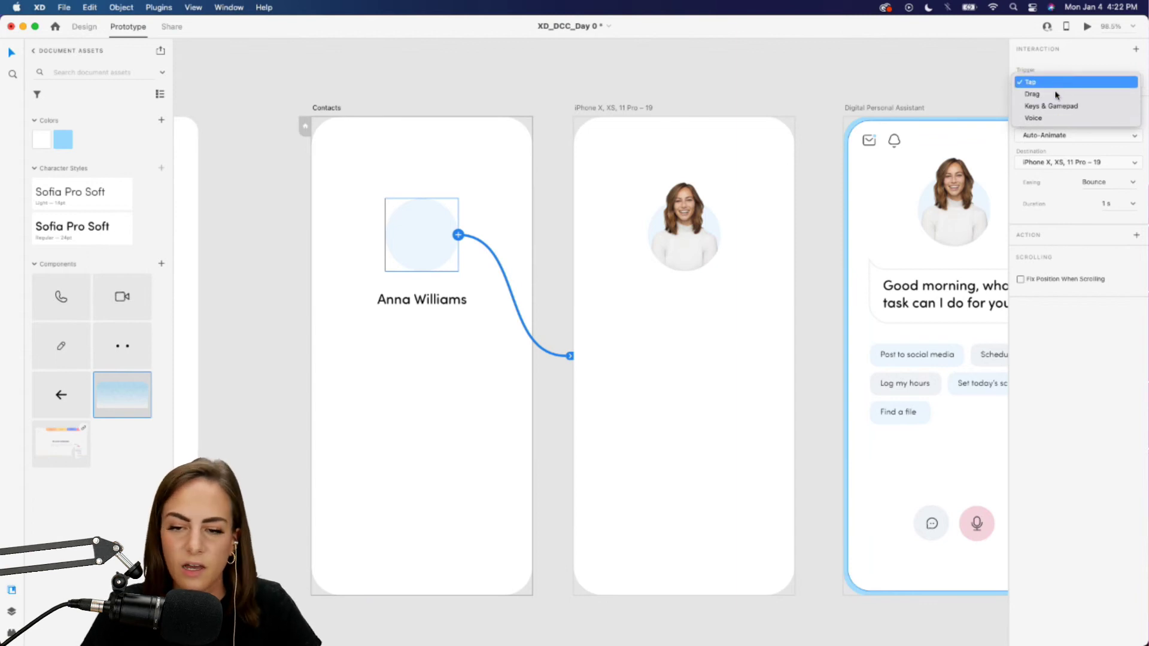
{"action": "left_click", "coordinate": [1085, 358]}
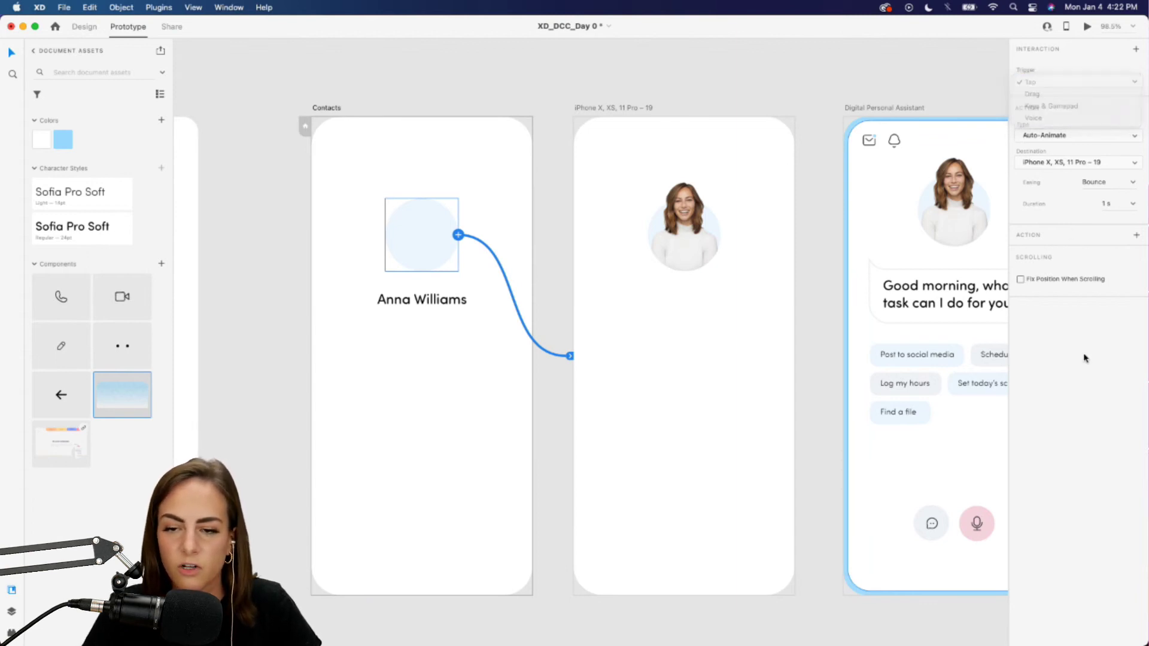
{"action": "left_click", "coordinate": [1038, 136]}
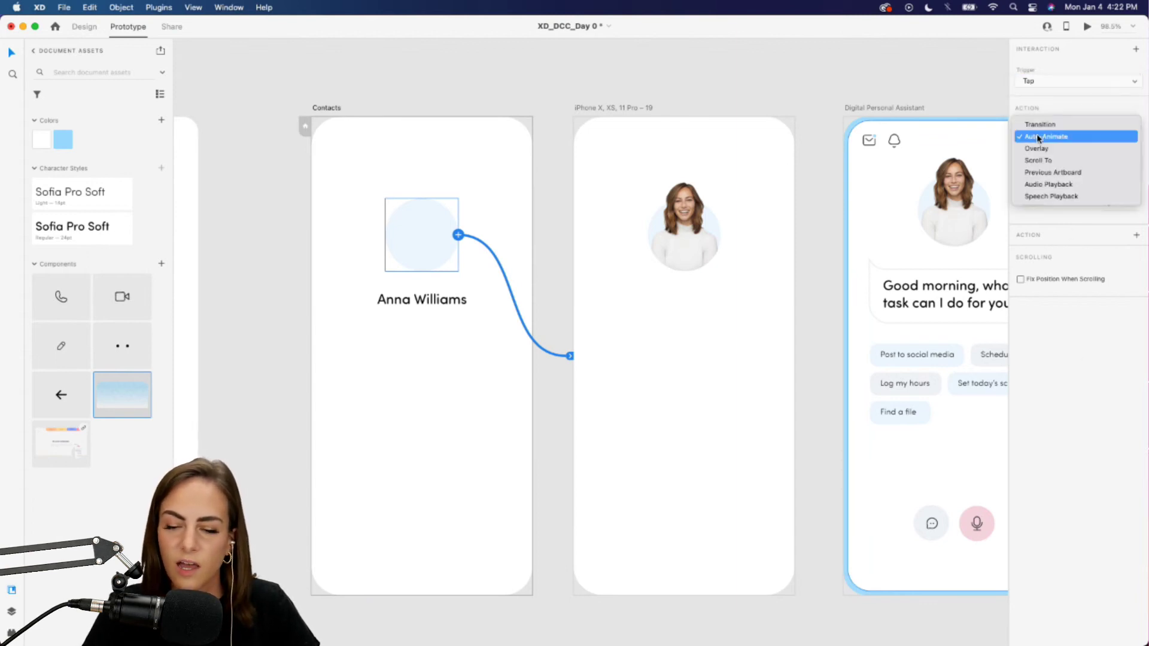
{"action": "left_click", "coordinate": [1077, 108]}
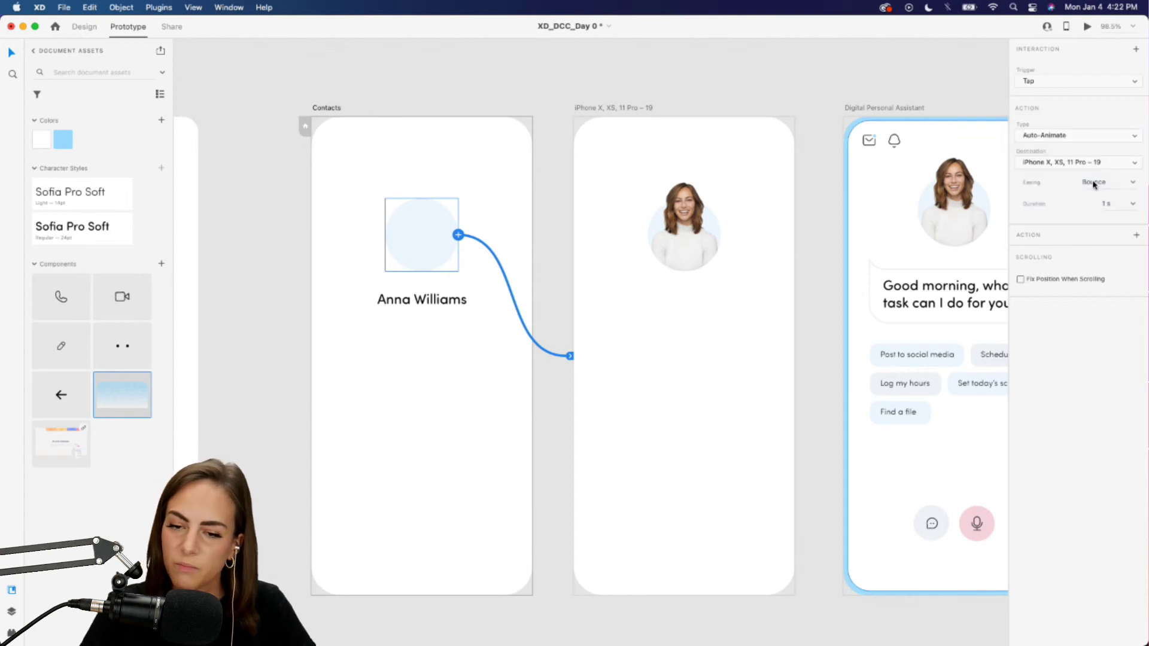
{"action": "left_click", "coordinate": [1132, 184]}
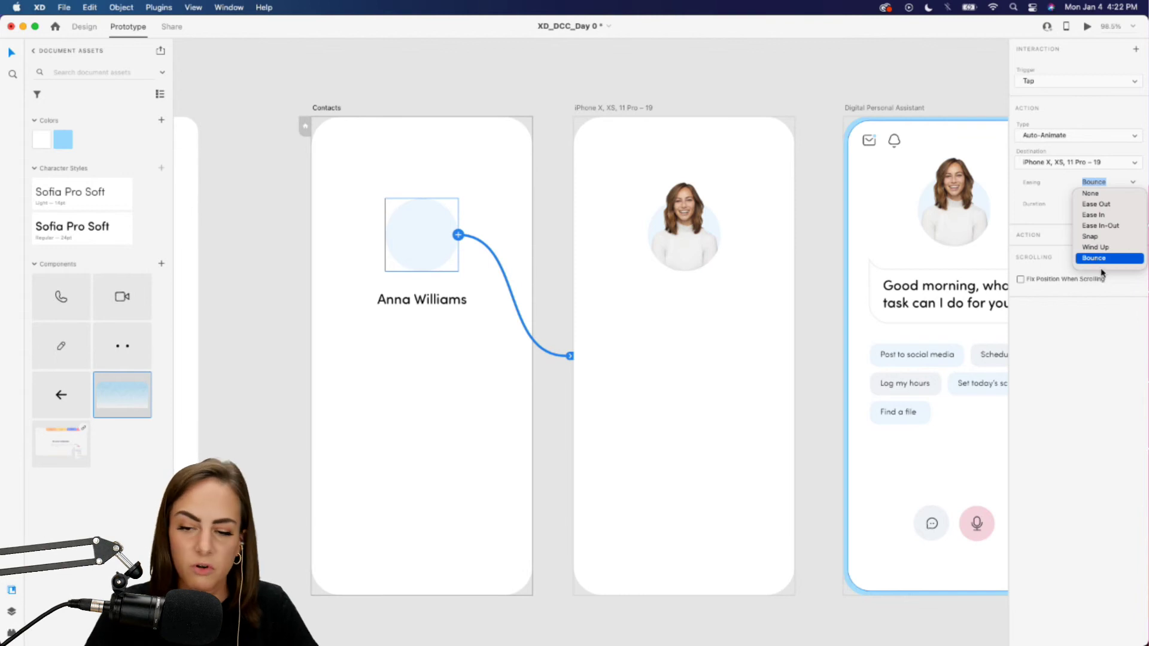
{"action": "left_click", "coordinate": [1036, 195]}
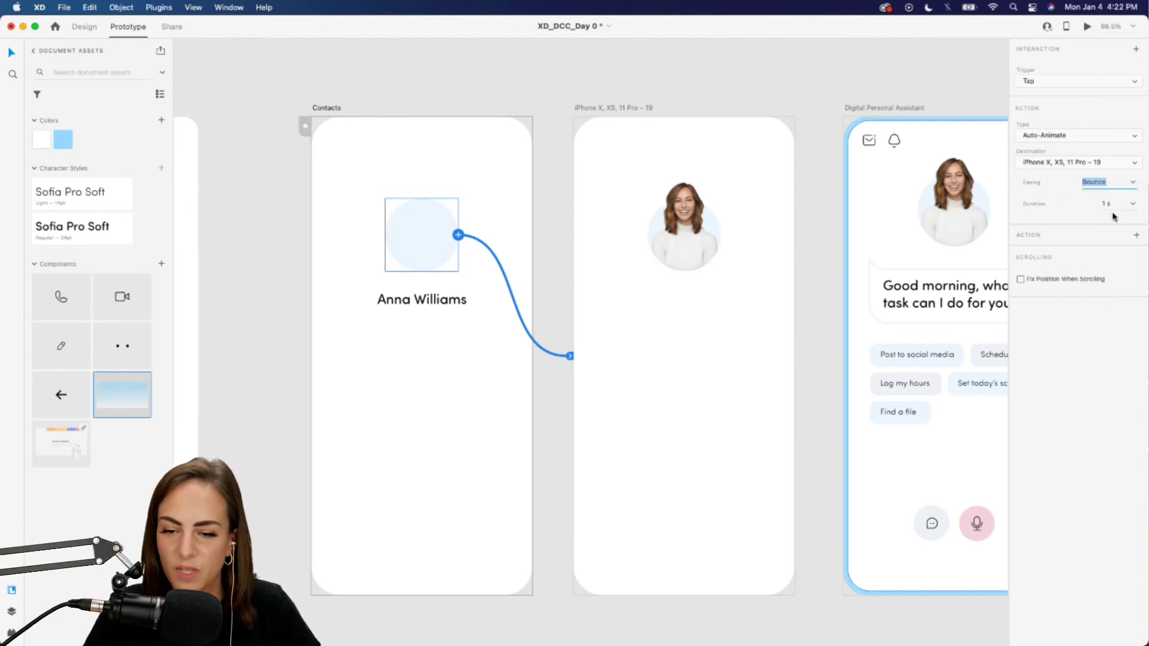
{"action": "left_click", "coordinate": [1133, 206]}
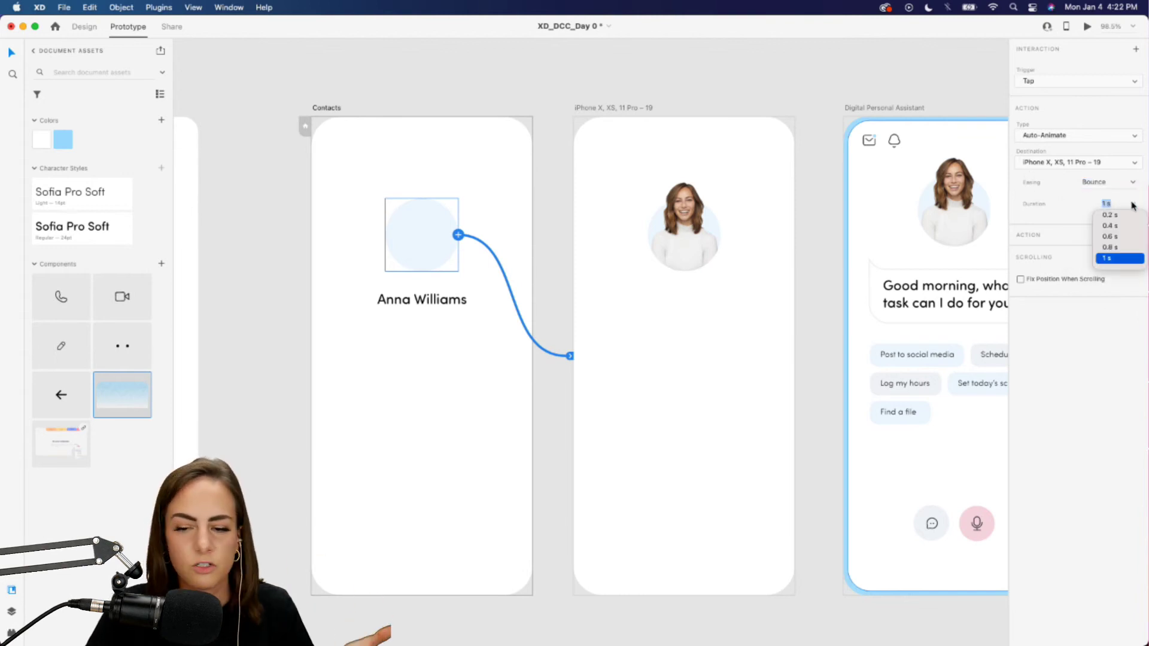
{"action": "left_click", "coordinate": [1025, 208]}
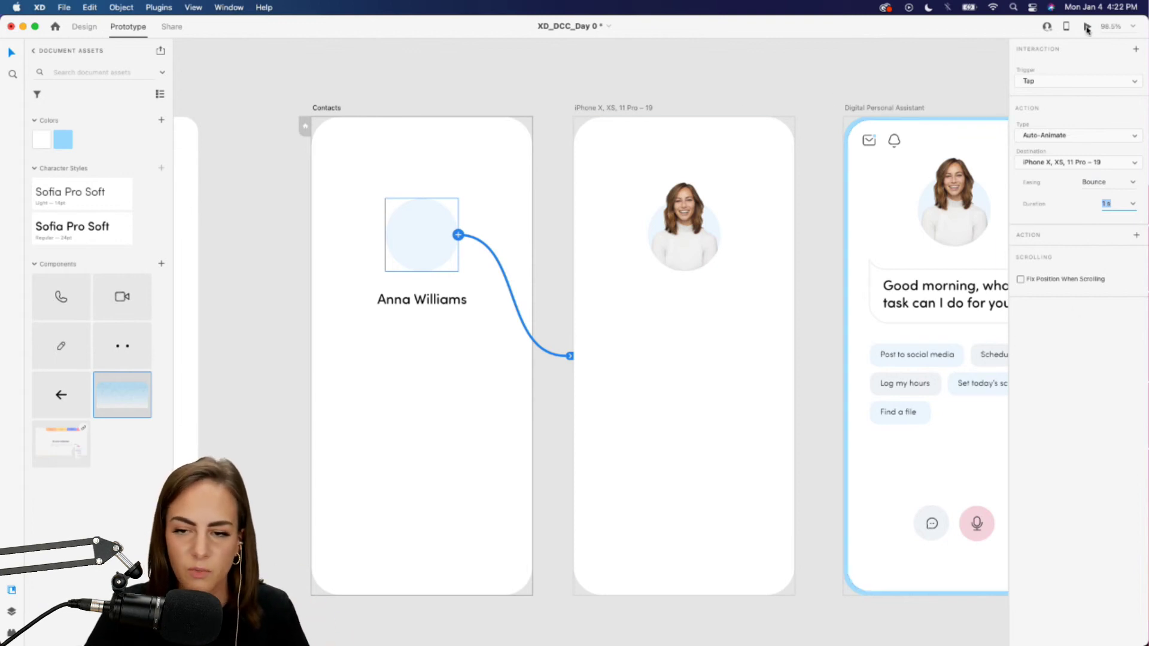
Step: Make Contacts the home artboard of the flow, and test the circle's transition in a prototype preview
{"action": "left_click", "coordinate": [305, 126]}
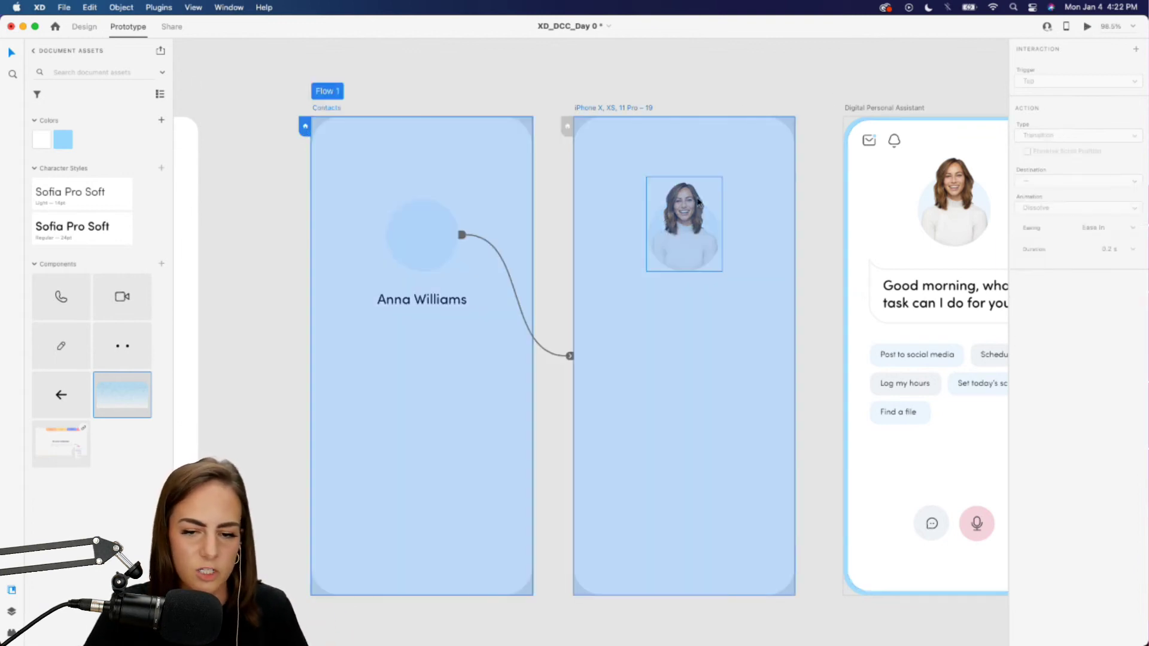
{"action": "left_click", "coordinate": [1088, 27]}
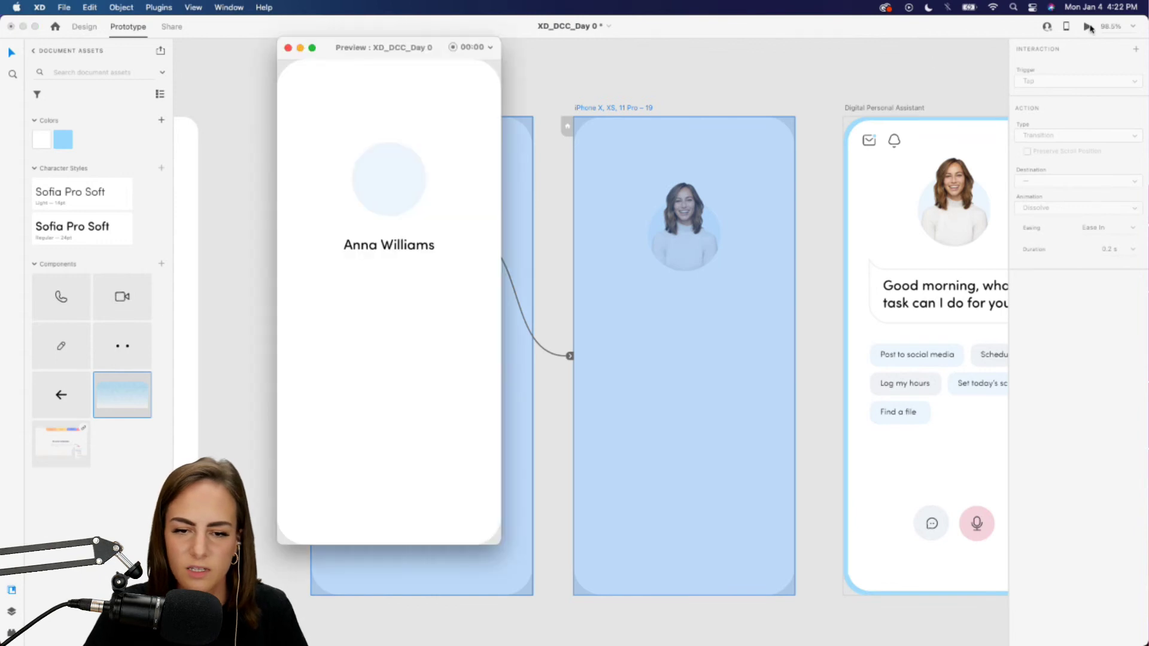
{"action": "left_click", "coordinate": [394, 181]}
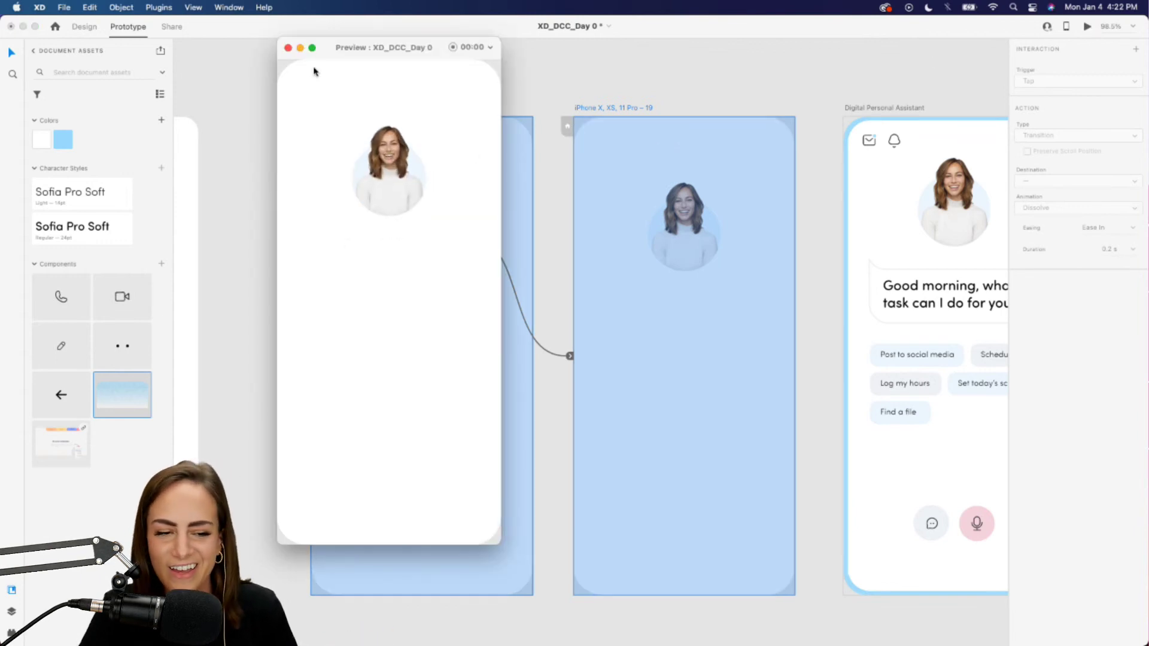
{"action": "left_click", "coordinate": [288, 48]}
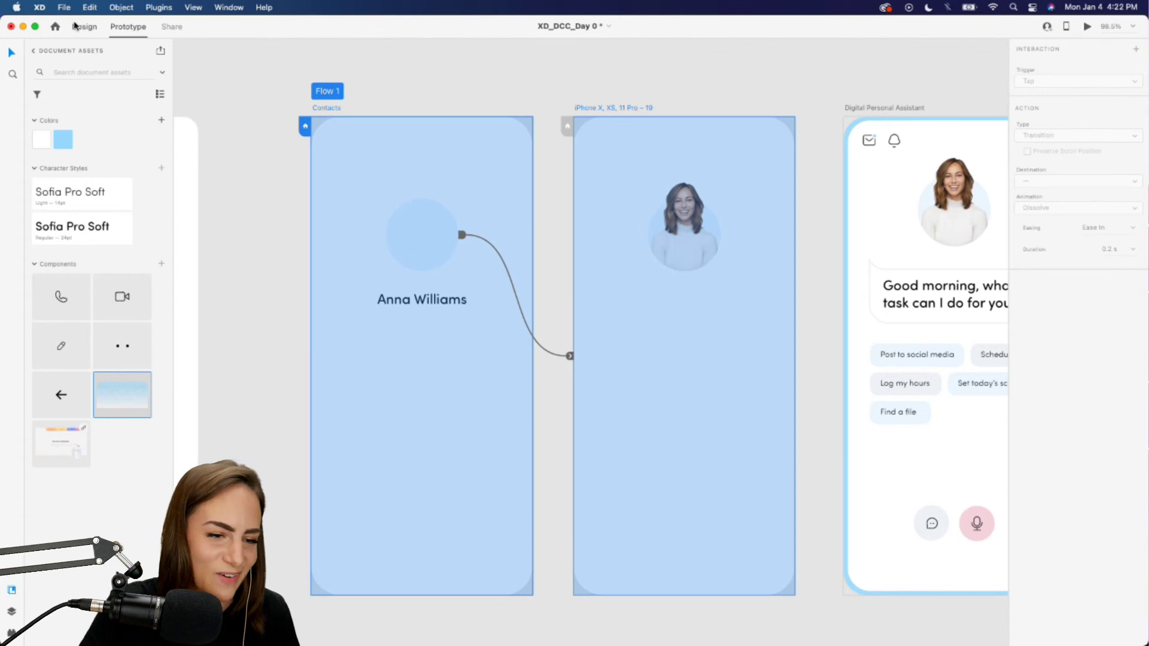
Step: Return to Design mode and look through the artboard layers, the document assets and the list of available libraries
{"action": "left_click", "coordinate": [76, 27]}
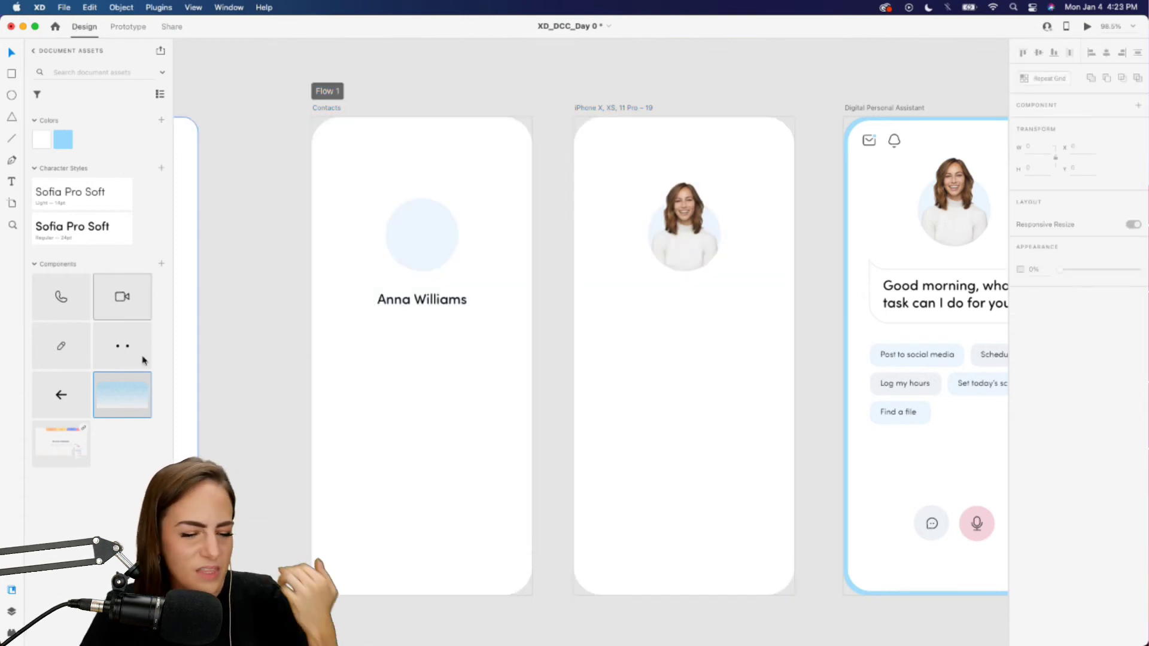
{"action": "scroll", "coordinate": [592, 332], "scroll_direction": "left", "scroll_amount": 2}
{"action": "scroll", "coordinate": [592, 333], "scroll_direction": "down", "scroll_amount": 1}
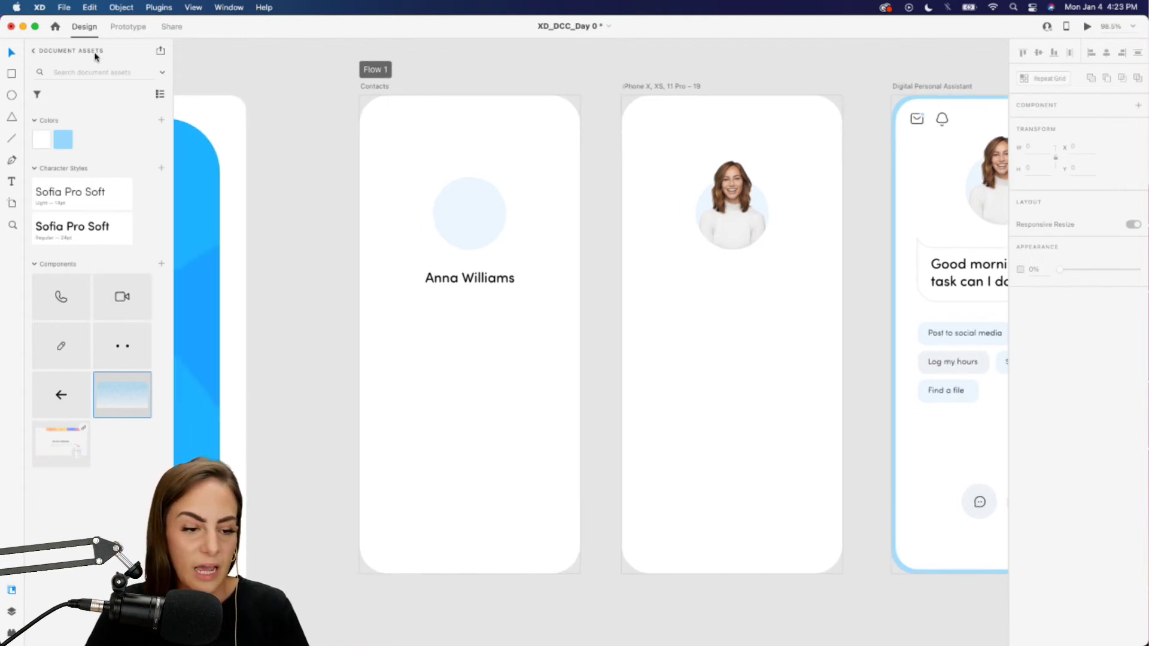
{"action": "left_click", "coordinate": [11, 612]}
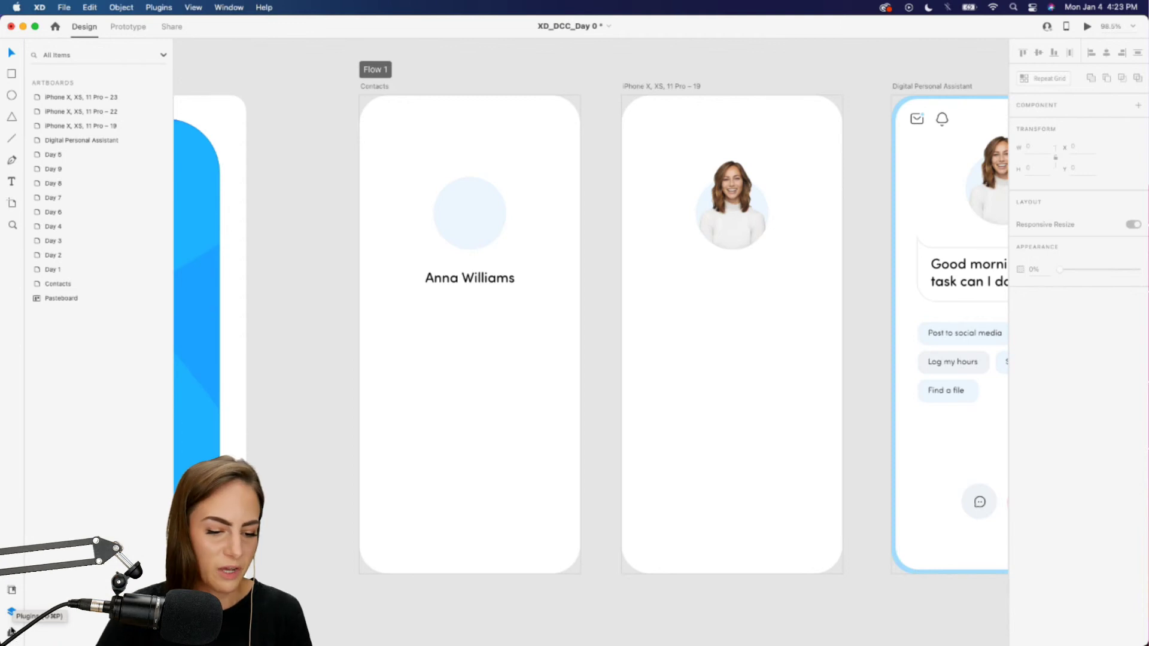
{"action": "left_click", "coordinate": [12, 590]}
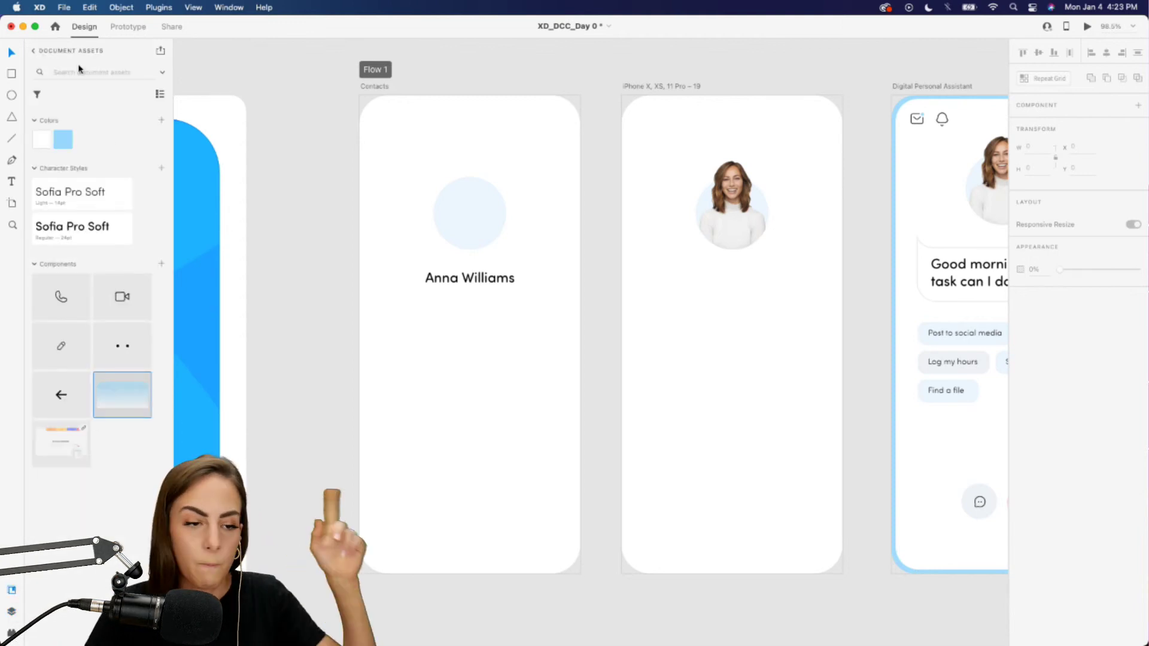
{"action": "left_click", "coordinate": [33, 52]}
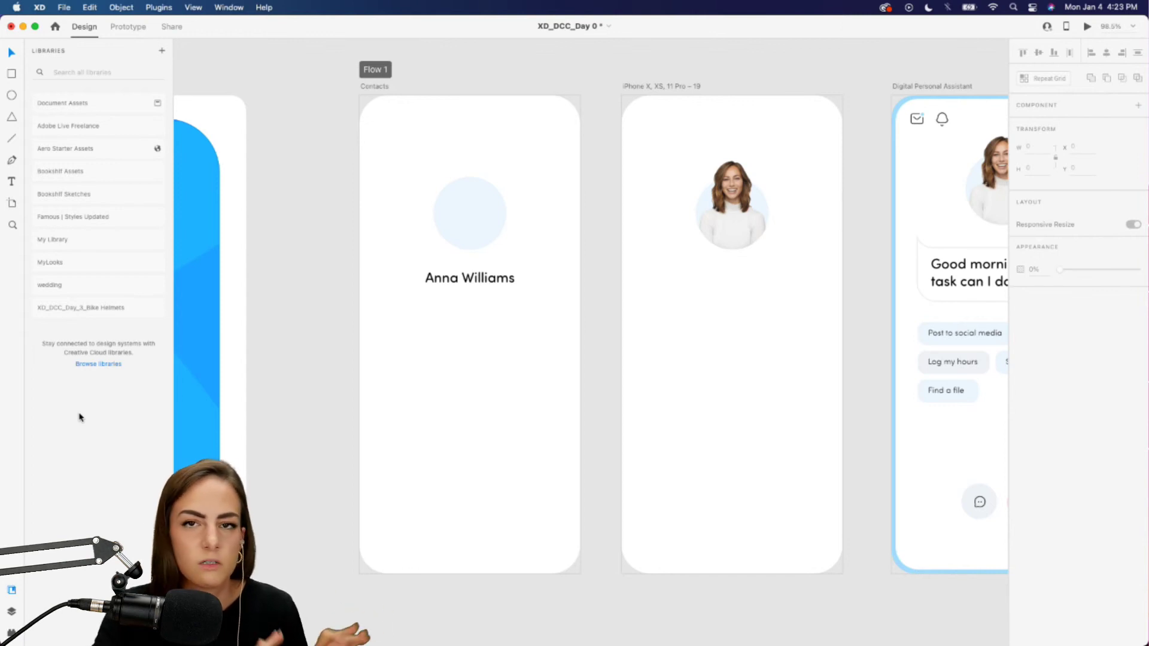
Step: Place the phone, video, back arrow and two-dot components from the document assets on the Contacts artboard
{"action": "left_click", "coordinate": [98, 107]}
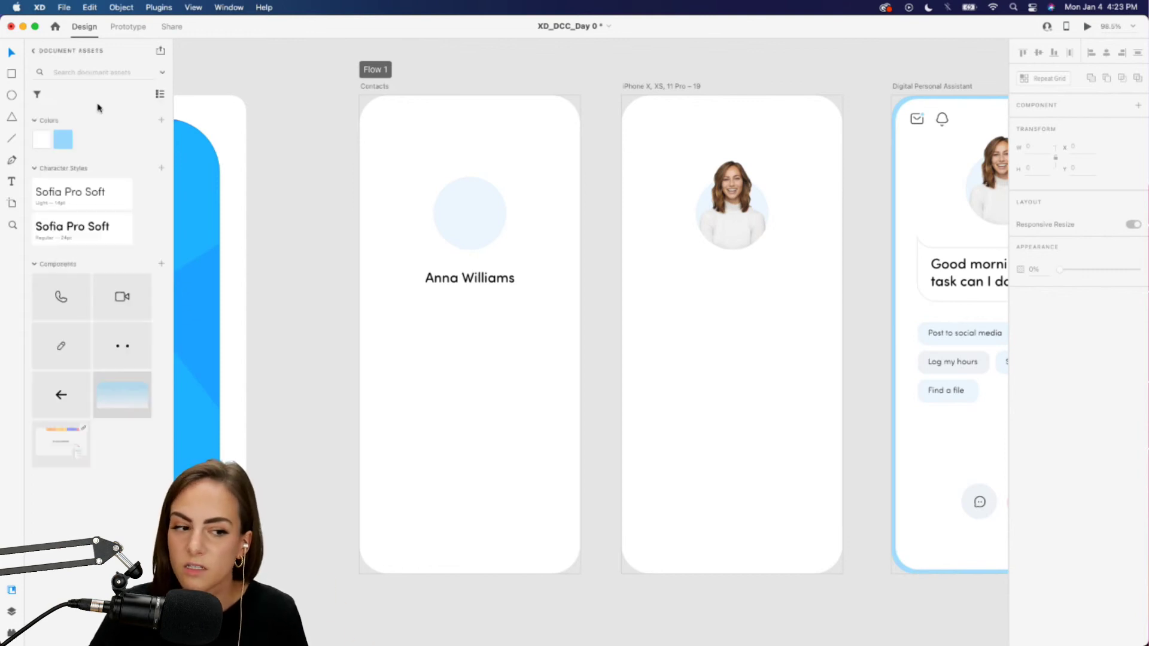
{"action": "left_click_drag", "start_coordinate": [60, 296], "coordinate": [417, 405]}
{"action": "left_click_drag", "start_coordinate": [123, 296], "coordinate": [529, 423]}
{"action": "left_click", "coordinate": [466, 453]}
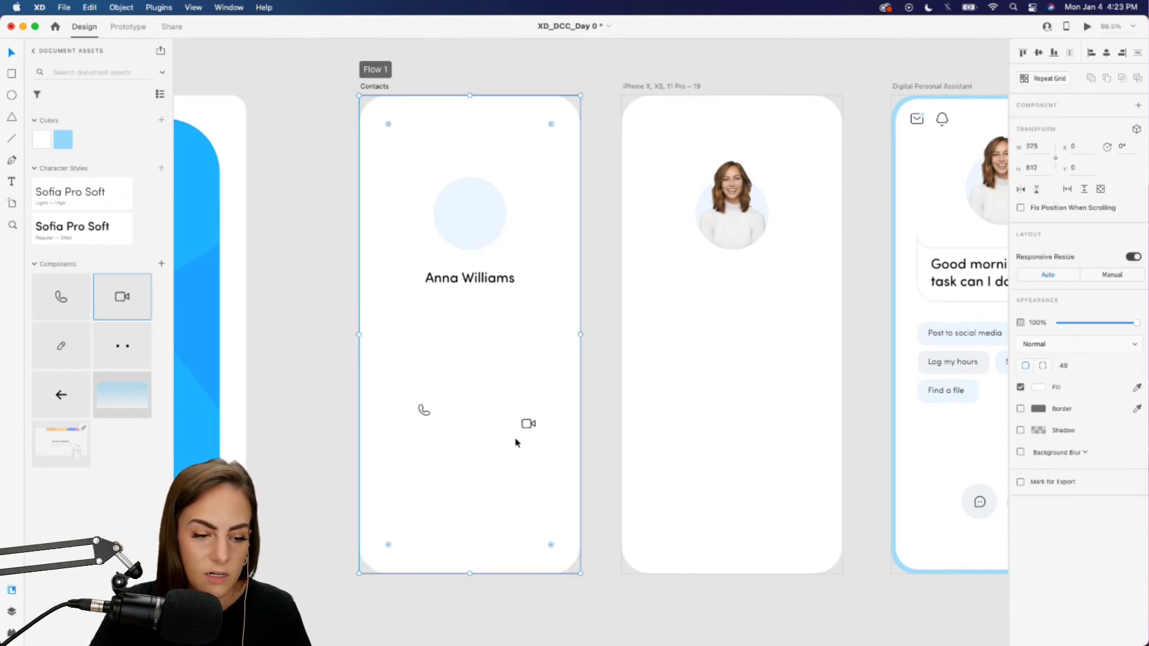
{"action": "left_click_drag", "start_coordinate": [58, 389], "coordinate": [384, 135]}
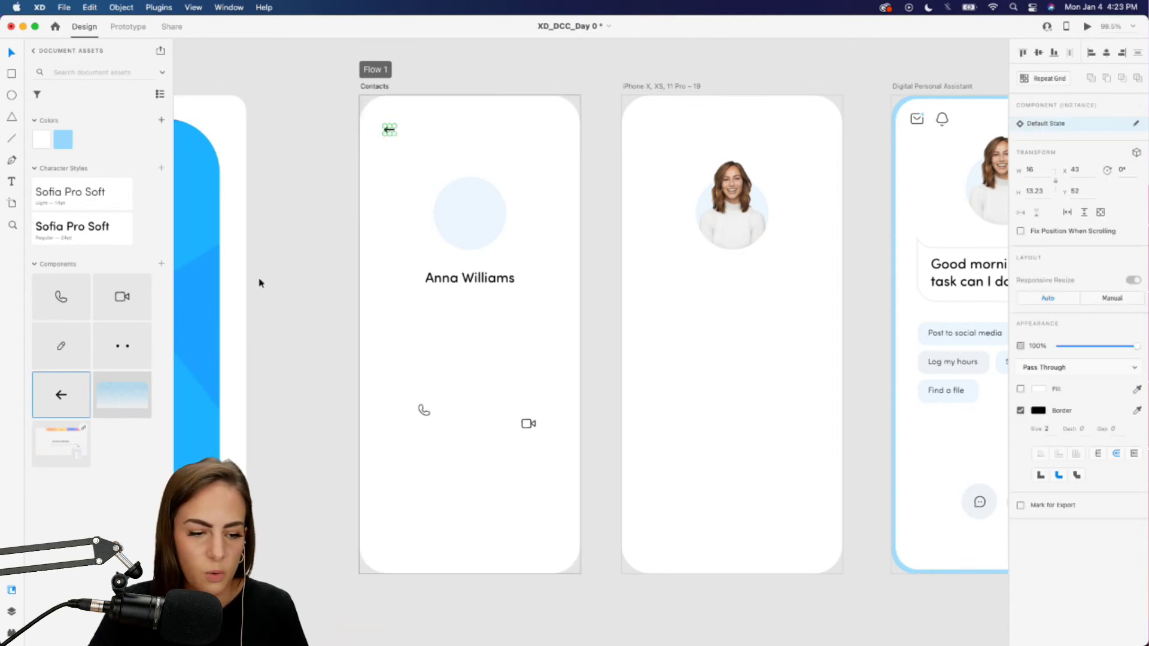
{"action": "left_click_drag", "start_coordinate": [121, 347], "coordinate": [549, 127]}
{"action": "left_click", "coordinate": [456, 397]}
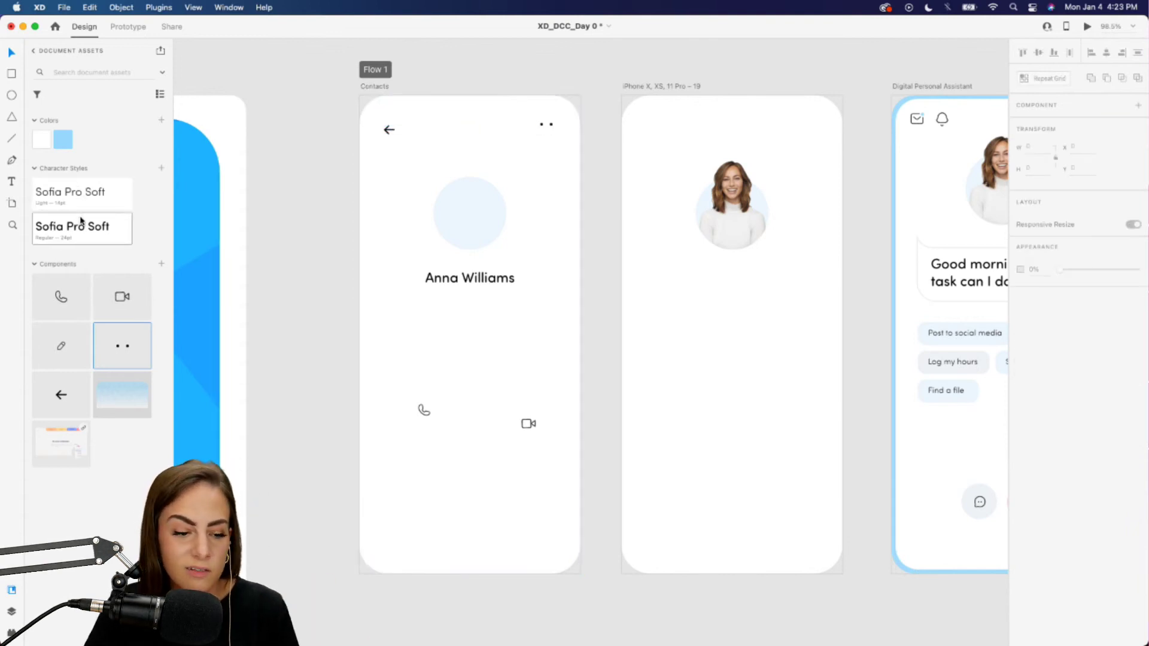
Step: Line up the phone and video icons near the bottom of Contacts, with a copy of the chat button's grey circle behind the phone
{"action": "left_click_drag", "start_coordinate": [425, 412], "coordinate": [409, 520]}
{"action": "left_click_drag", "start_coordinate": [534, 427], "coordinate": [468, 523]}
{"action": "scroll", "coordinate": [466, 523], "scroll_direction": "down", "scroll_amount": 2}
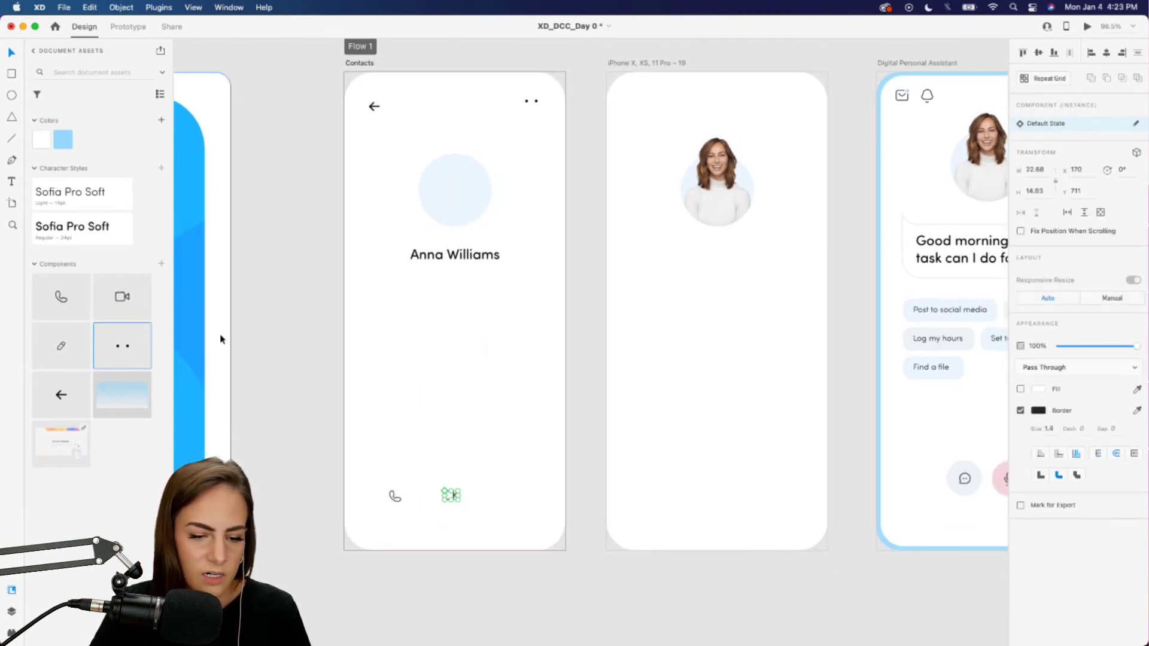
{"action": "double_click", "coordinate": [960, 473]}
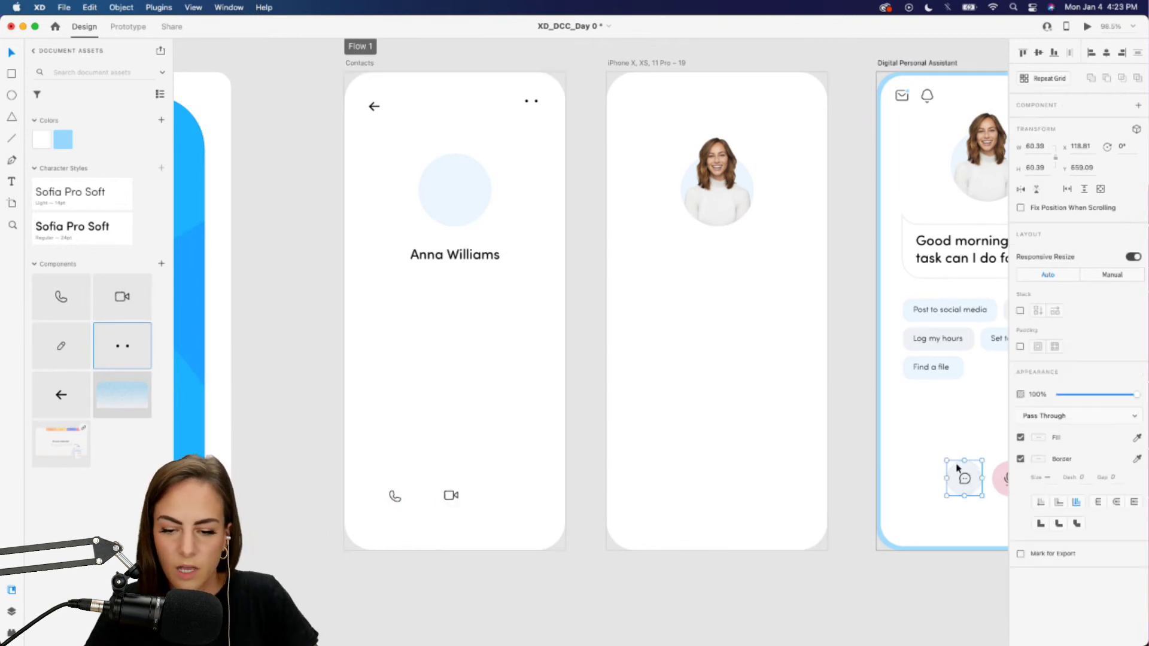
{"action": "key", "text": "super+c"}
{"action": "left_click", "coordinate": [451, 413]}
{"action": "key", "text": "super+v"}
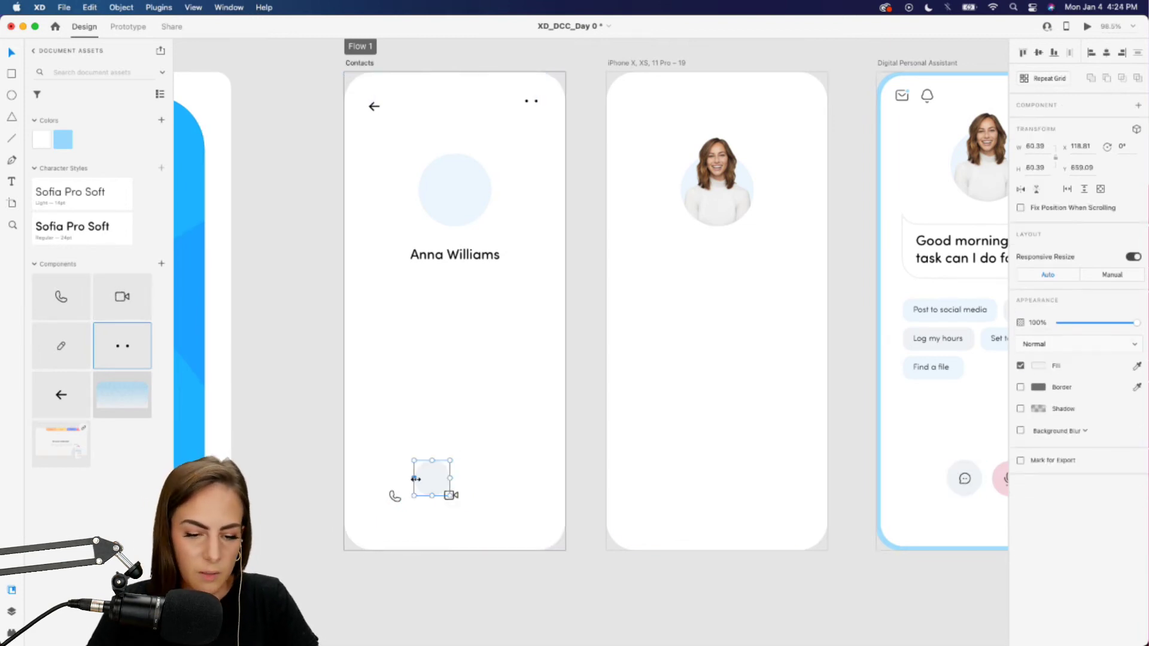
{"action": "left_click_drag", "start_coordinate": [428, 478], "coordinate": [396, 494]}
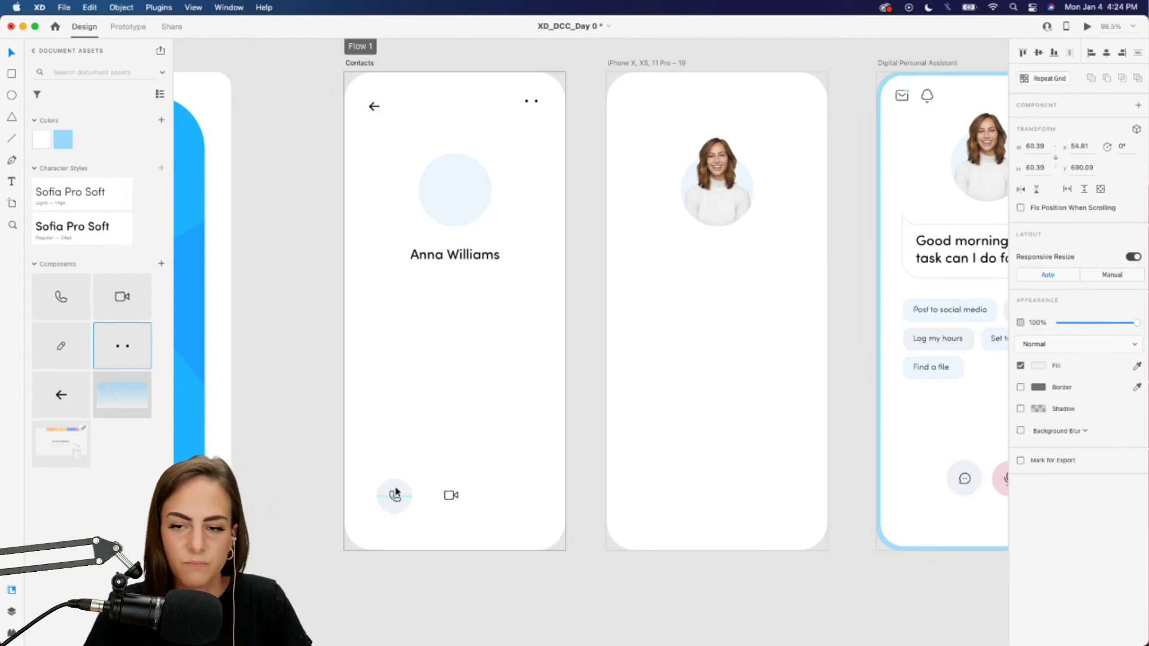
Step: Turn the grey circle into a Repeat Grid of three in a row, spaced so the second circle sits behind the video icon
{"action": "left_click", "coordinate": [1048, 81]}
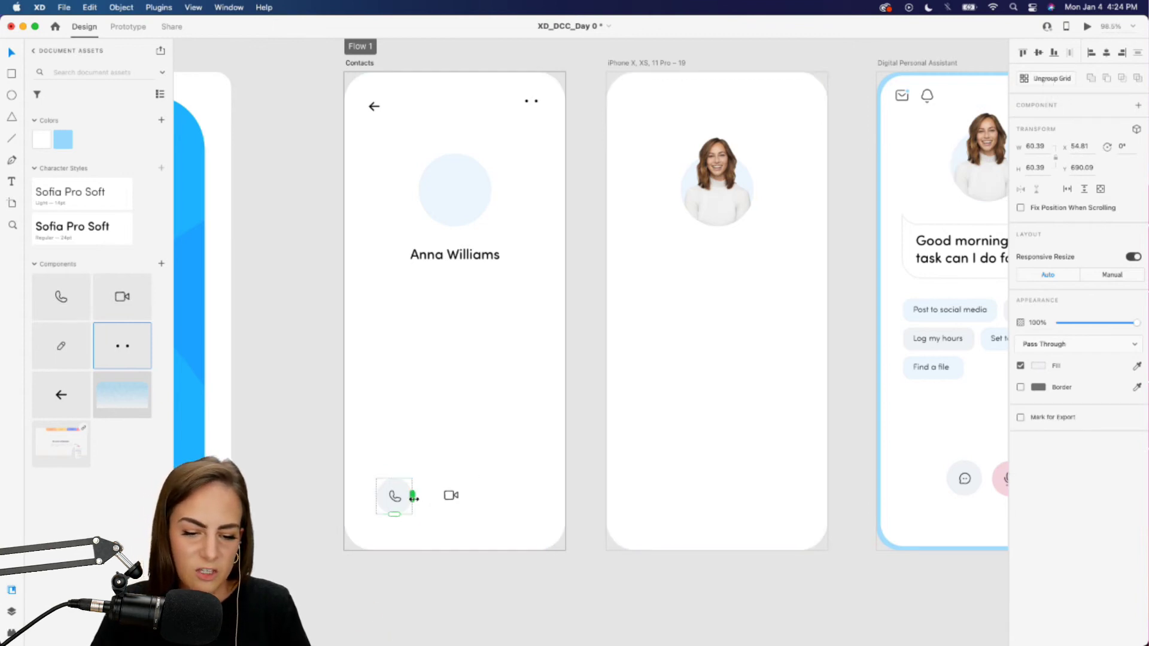
{"action": "left_click_drag", "start_coordinate": [412, 496], "coordinate": [479, 496]}
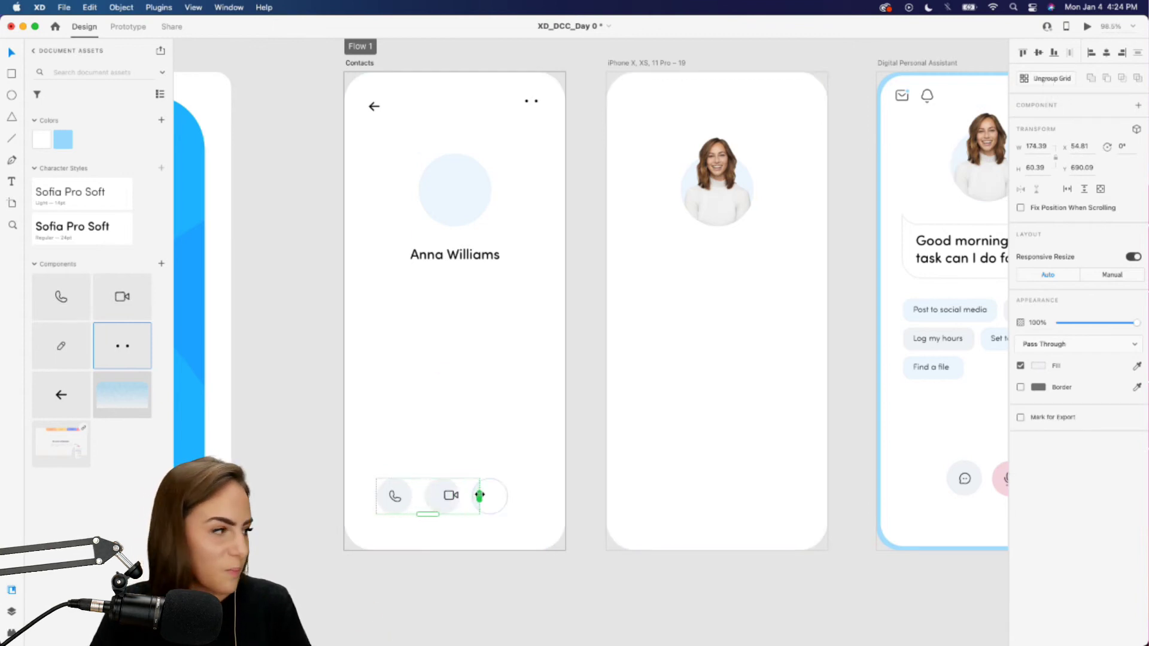
{"action": "scroll", "coordinate": [482, 498], "scroll_direction": "left", "scroll_amount": 2}
{"action": "scroll", "coordinate": [481, 499], "scroll_direction": "down", "scroll_amount": 1}
{"action": "scroll", "coordinate": [482, 498], "scroll_direction": "up", "scroll_amount": 5}
{"action": "scroll", "coordinate": [482, 498], "scroll_direction": "left", "scroll_amount": 2}
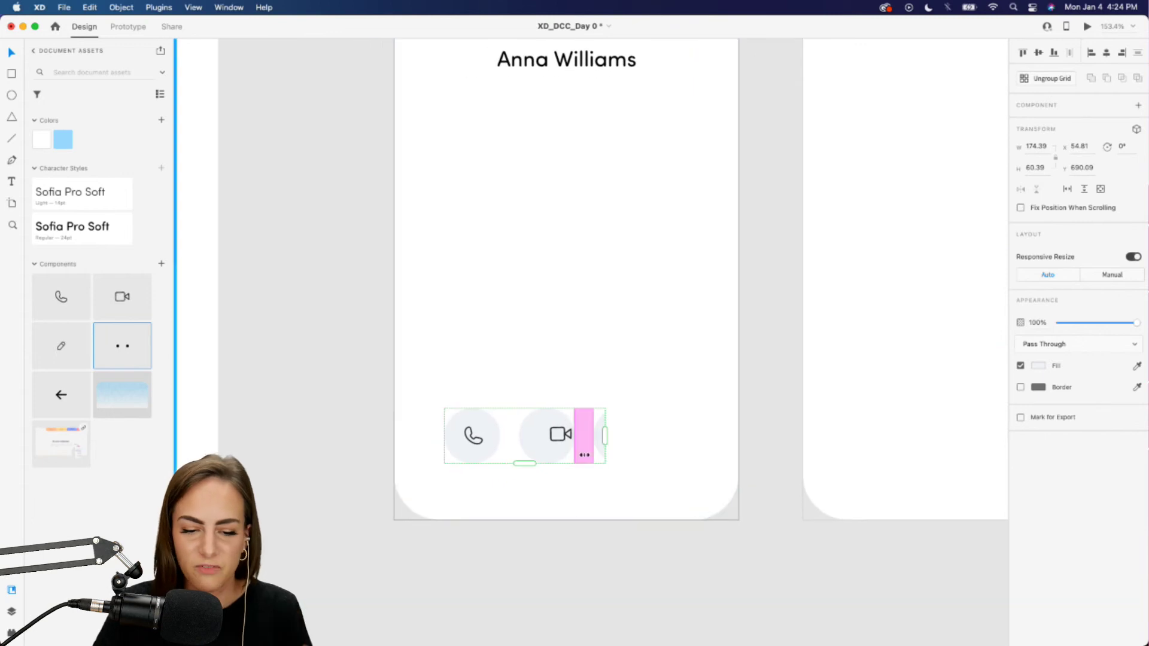
{"action": "left_click_drag", "start_coordinate": [604, 435], "coordinate": [664, 436]}
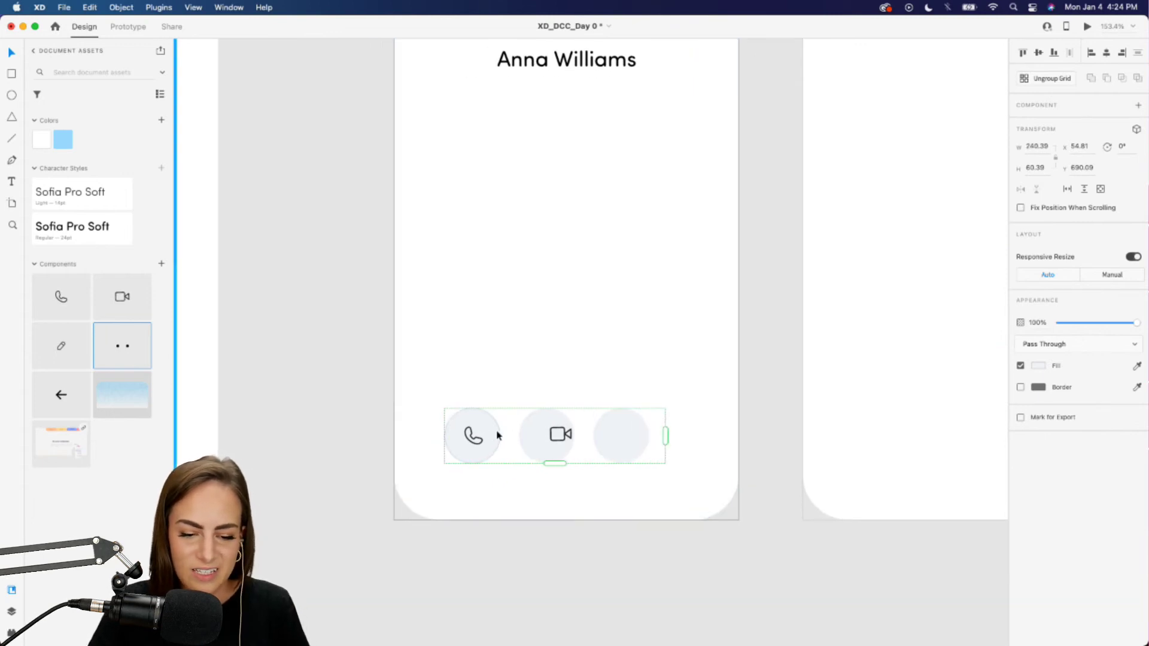
{"action": "left_click_drag", "start_coordinate": [511, 435], "coordinate": [521, 437]}
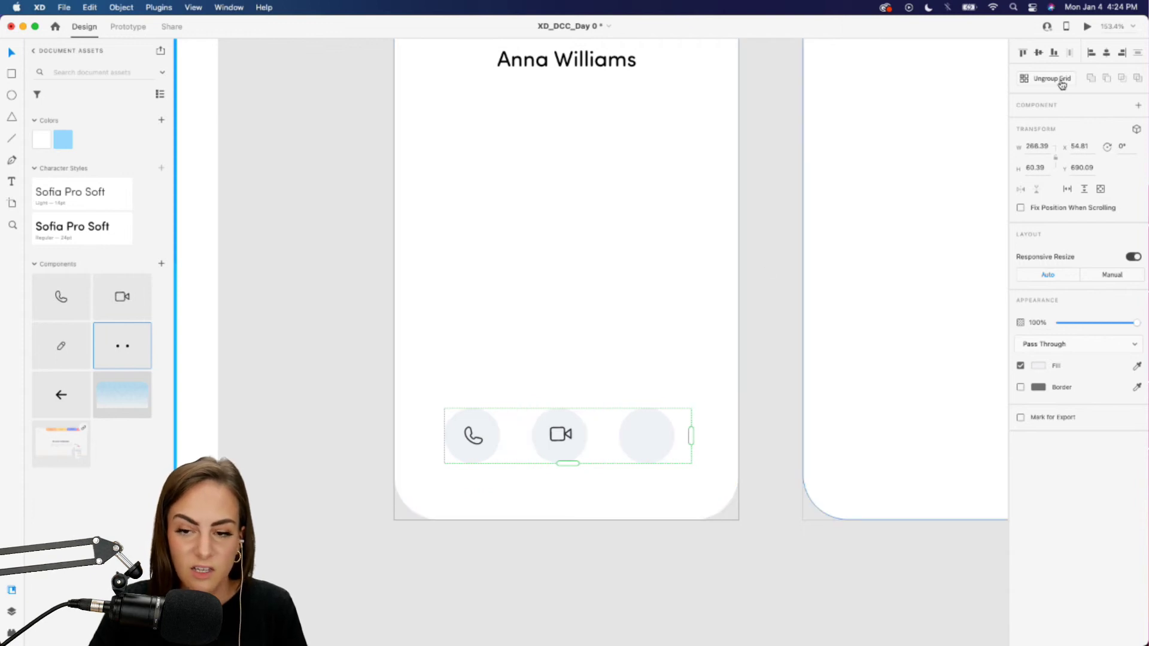
{"action": "left_click", "coordinate": [682, 569]}
Step: Copy the "Post to social media" text from Digital Personal Assistant onto the Contacts artboard
{"action": "key", "text": "super+0"}
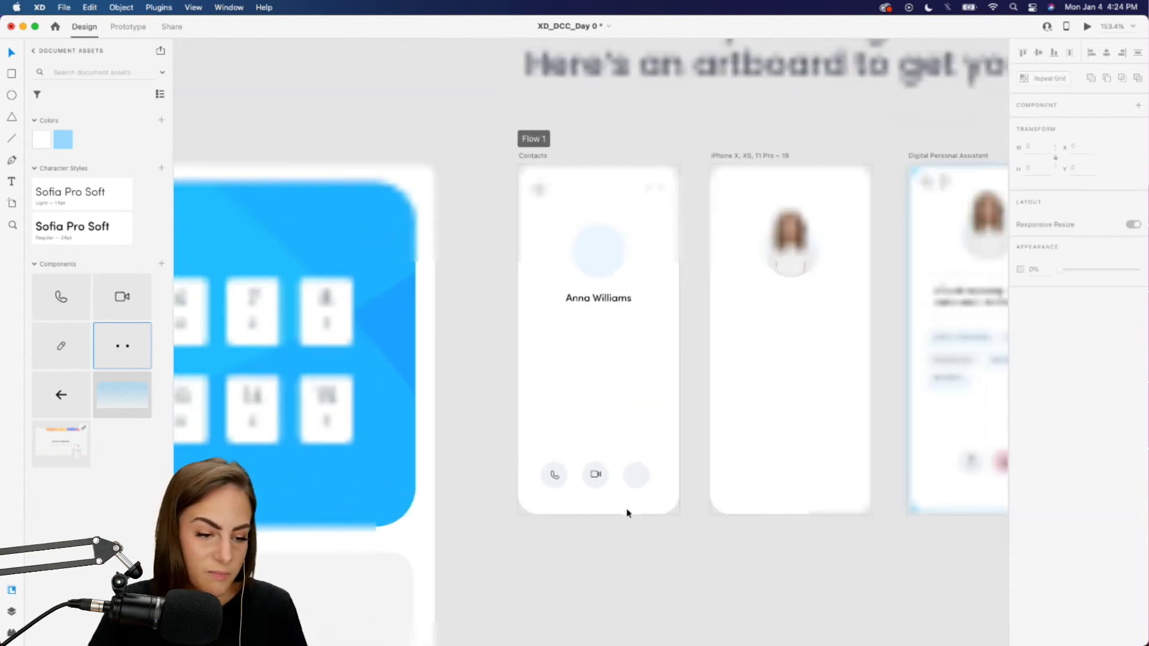
{"action": "scroll", "coordinate": [625, 503], "scroll_direction": "up", "scroll_amount": 5}
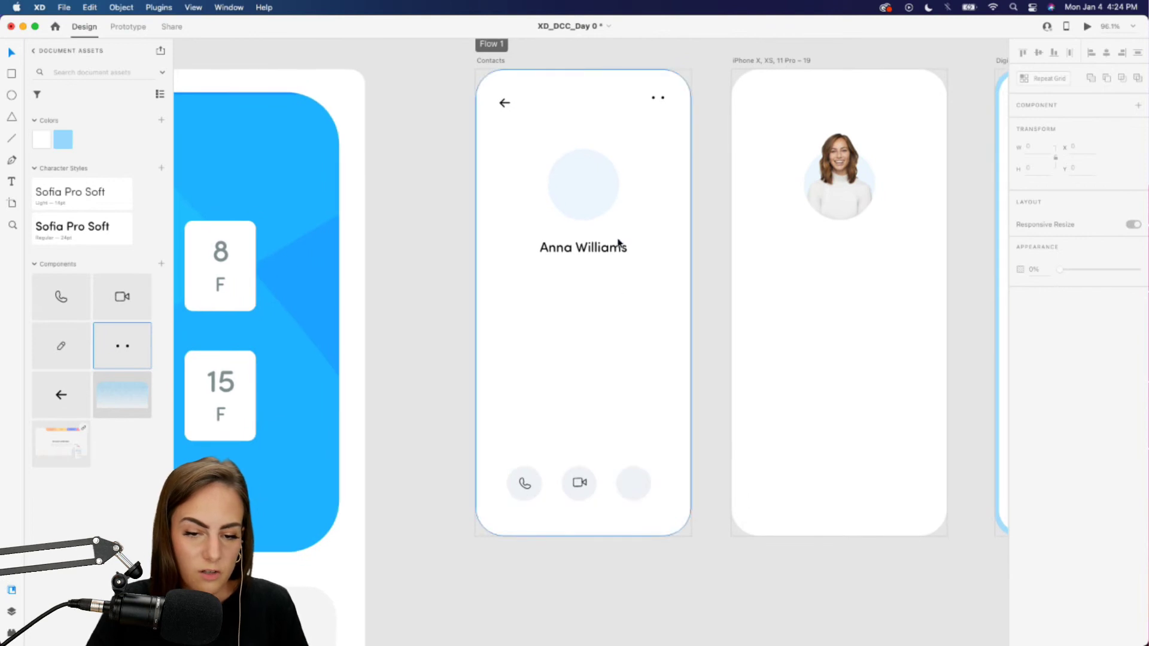
{"action": "scroll", "coordinate": [616, 250], "scroll_direction": "right", "scroll_amount": 5}
{"action": "left_click", "coordinate": [824, 306]}
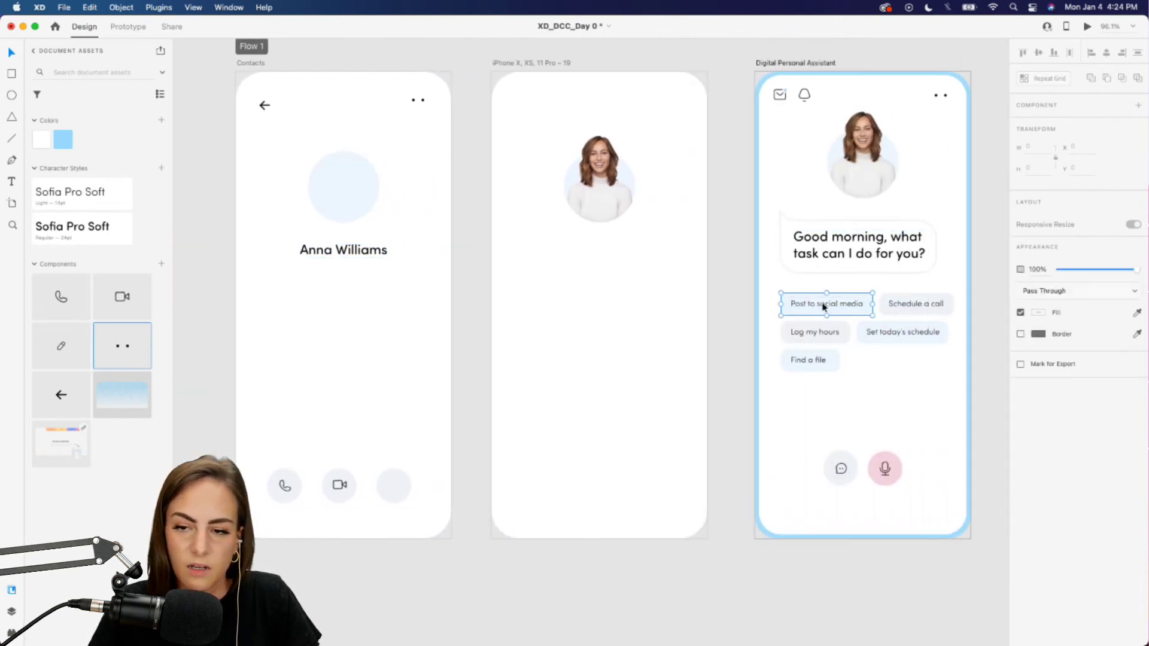
{"action": "double_click", "coordinate": [824, 306]}
{"action": "key", "text": "super+c"}
{"action": "left_click", "coordinate": [382, 313]}
{"action": "key", "text": "super+v"}
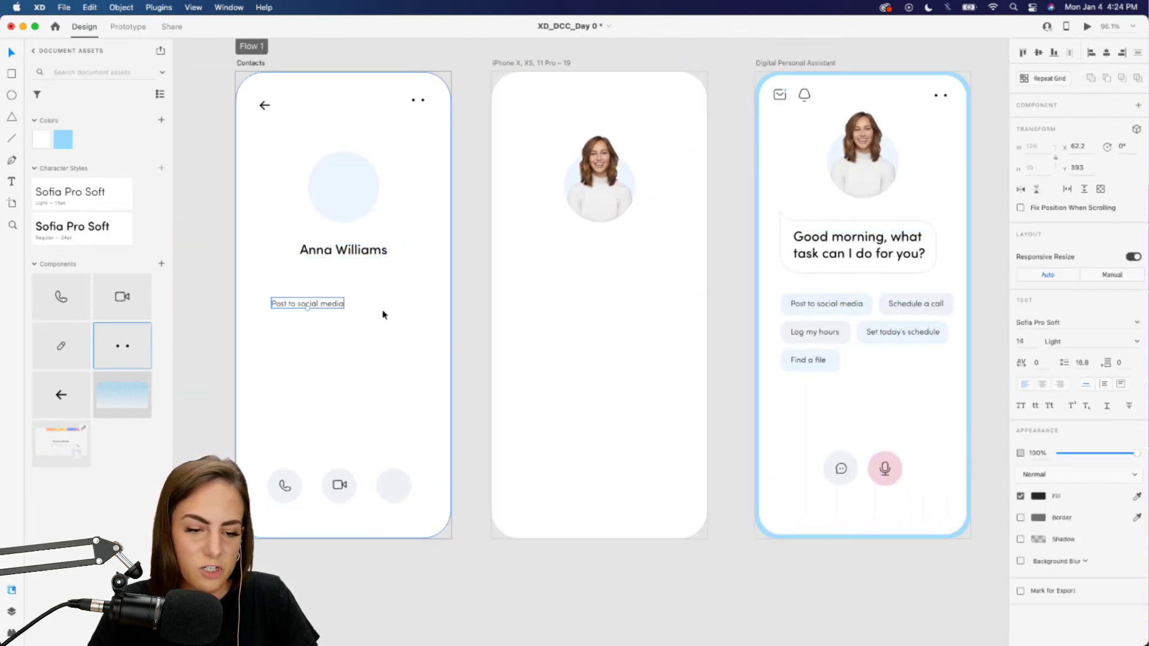
{"action": "scroll", "coordinate": [383, 315], "scroll_direction": "left", "scroll_amount": 4}
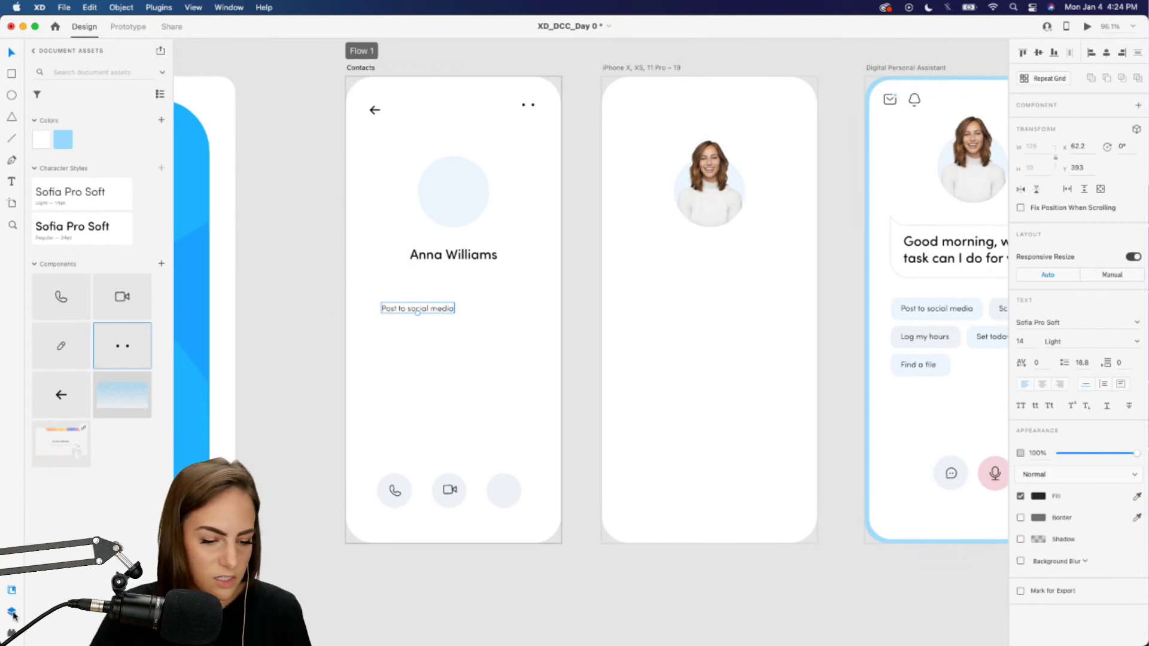
Step: Examine the layers of the Contacts artboard, the list of all artboards, and the pale blue circle's layer
{"action": "left_click", "coordinate": [12, 613]}
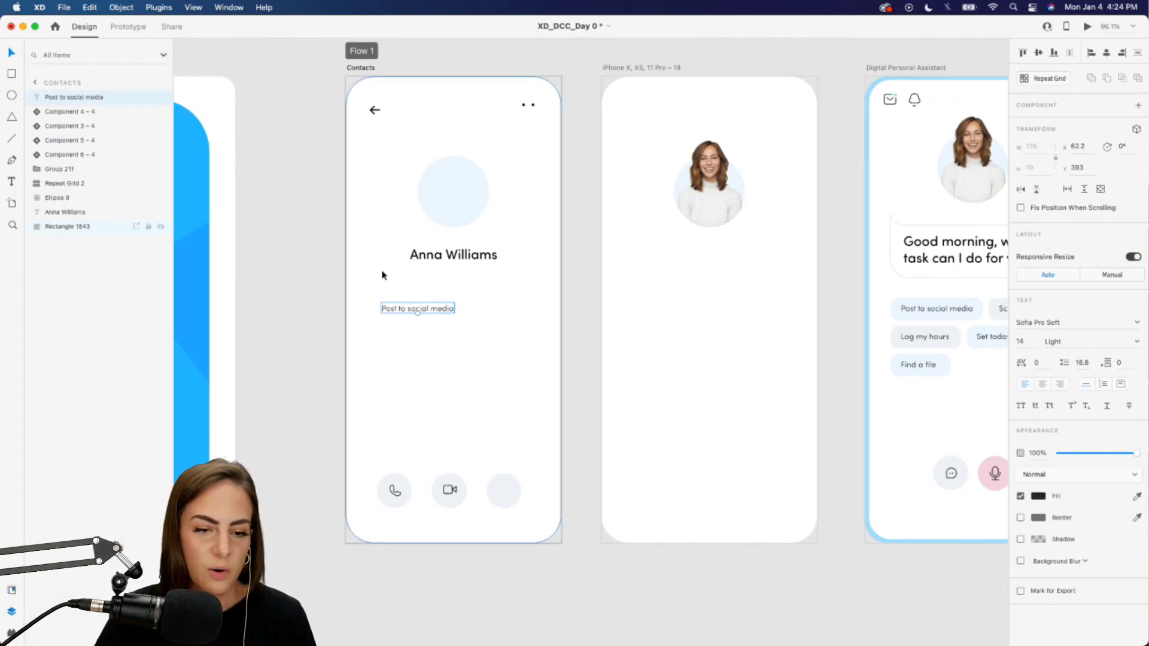
{"action": "left_click", "coordinate": [324, 80]}
{"action": "left_click", "coordinate": [364, 69]}
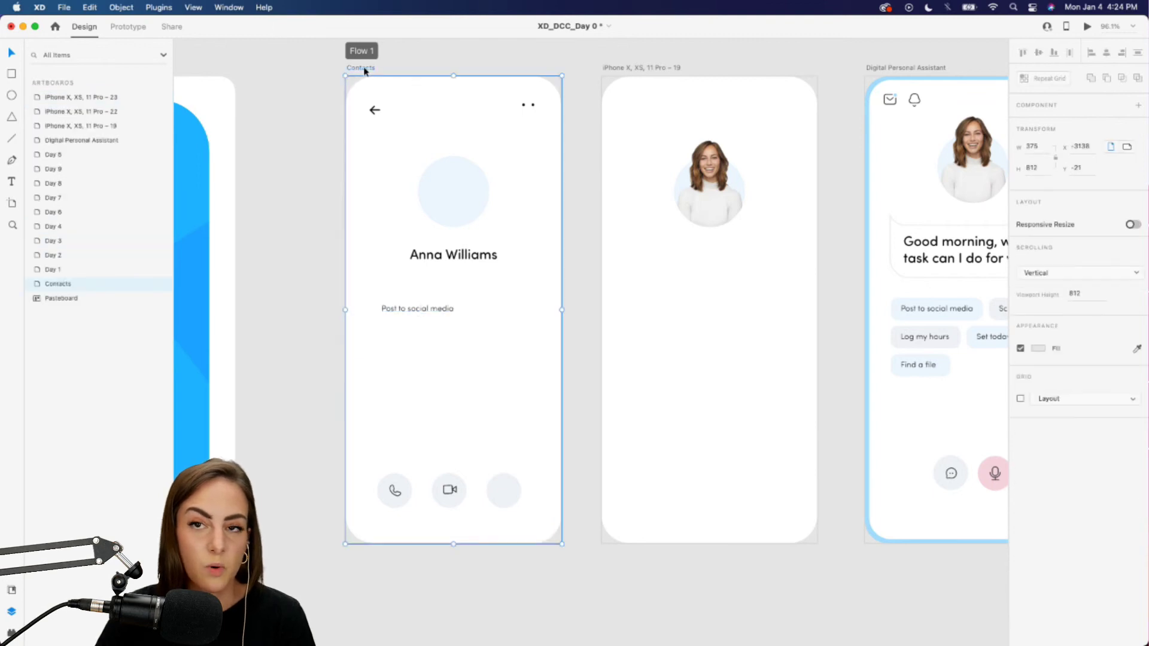
{"action": "left_click", "coordinate": [292, 115]}
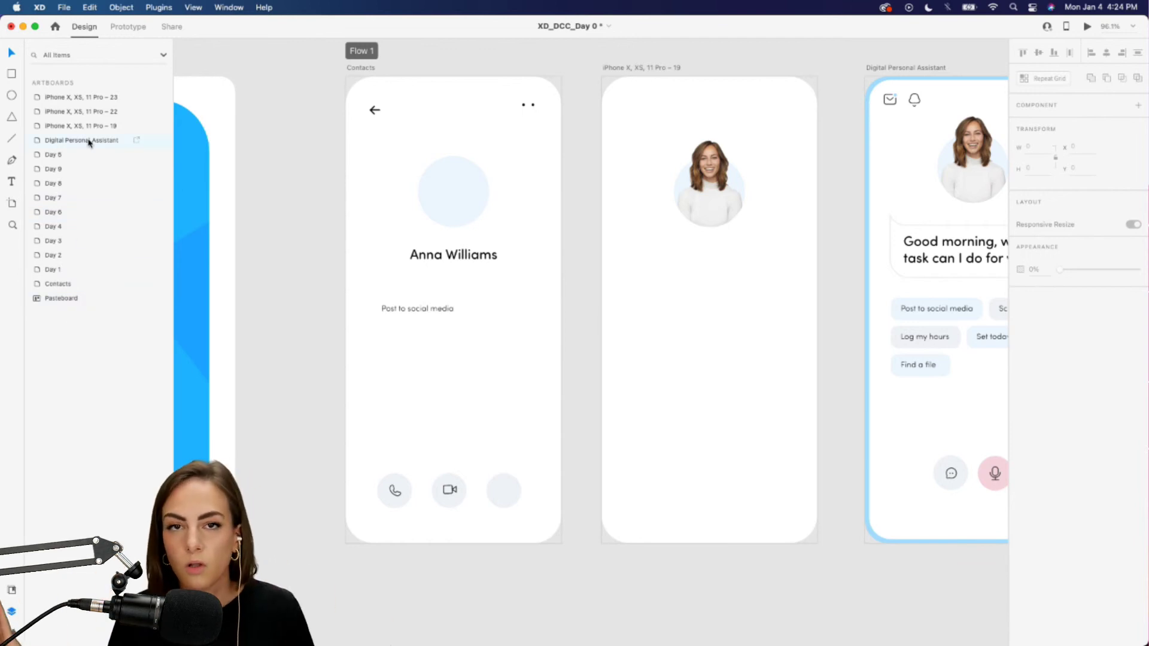
{"action": "scroll", "coordinate": [472, 204], "scroll_direction": "down", "scroll_amount": 5}
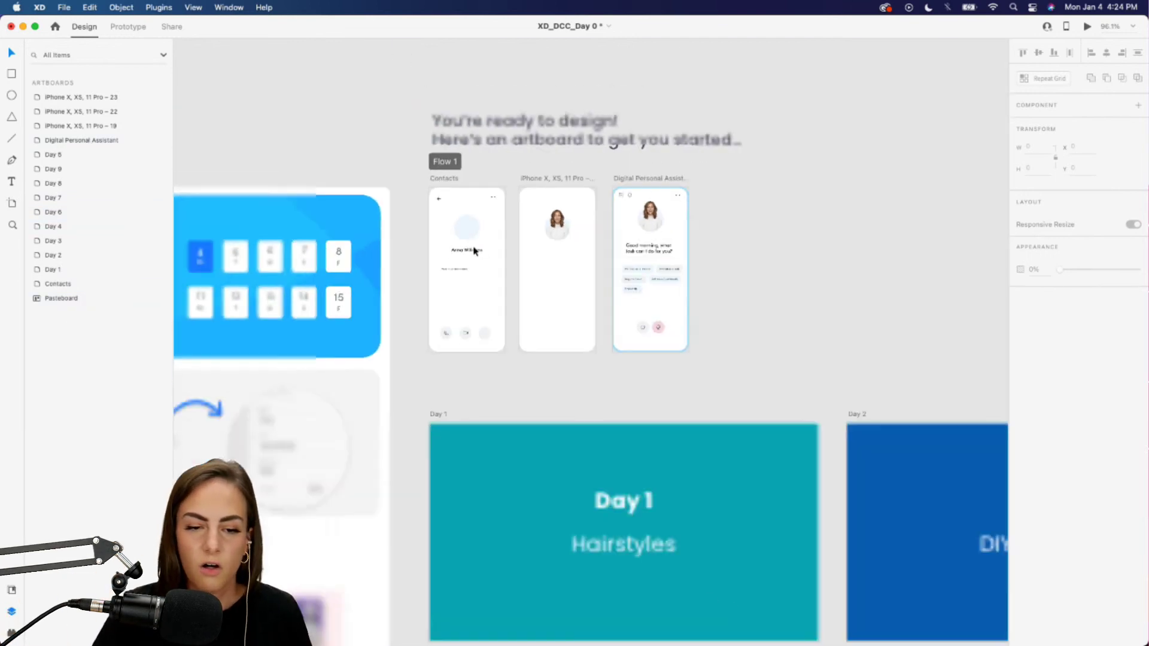
{"action": "scroll", "coordinate": [472, 205], "scroll_direction": "up", "scroll_amount": 6}
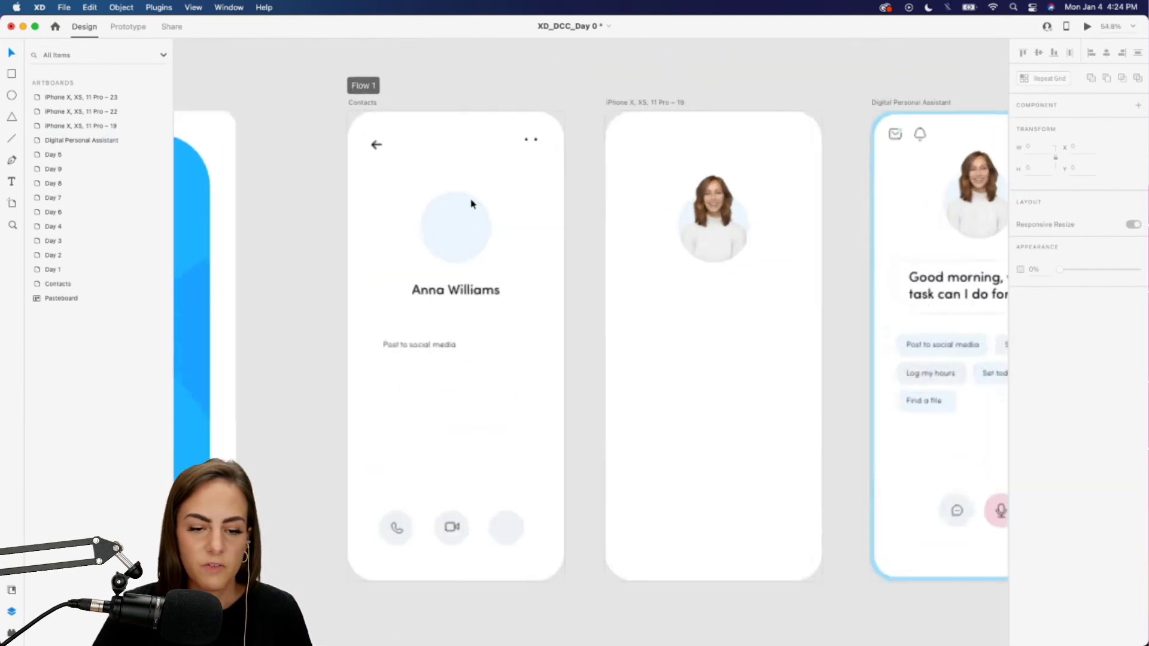
{"action": "left_click", "coordinate": [454, 241]}
{"action": "scroll", "coordinate": [454, 241], "scroll_direction": "up", "scroll_amount": 2}
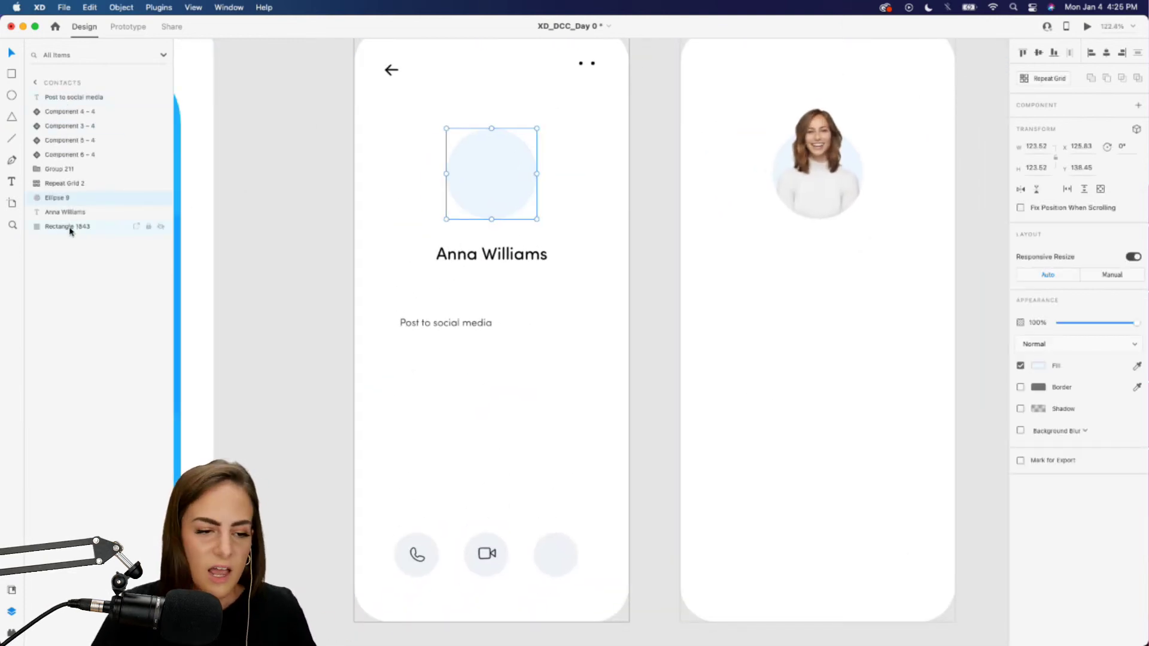
Step: Try reordering the "Post to social media" text layer beneath Rectangle 1843, and undo the move
{"action": "mouse_move", "coordinate": [58, 200]}
{"action": "left_mouse_down"}
{"action": "mouse_move", "coordinate": [57, 177]}
{"action": "mouse_move", "coordinate": [55, 207]}
{"action": "left_mouse_up"}
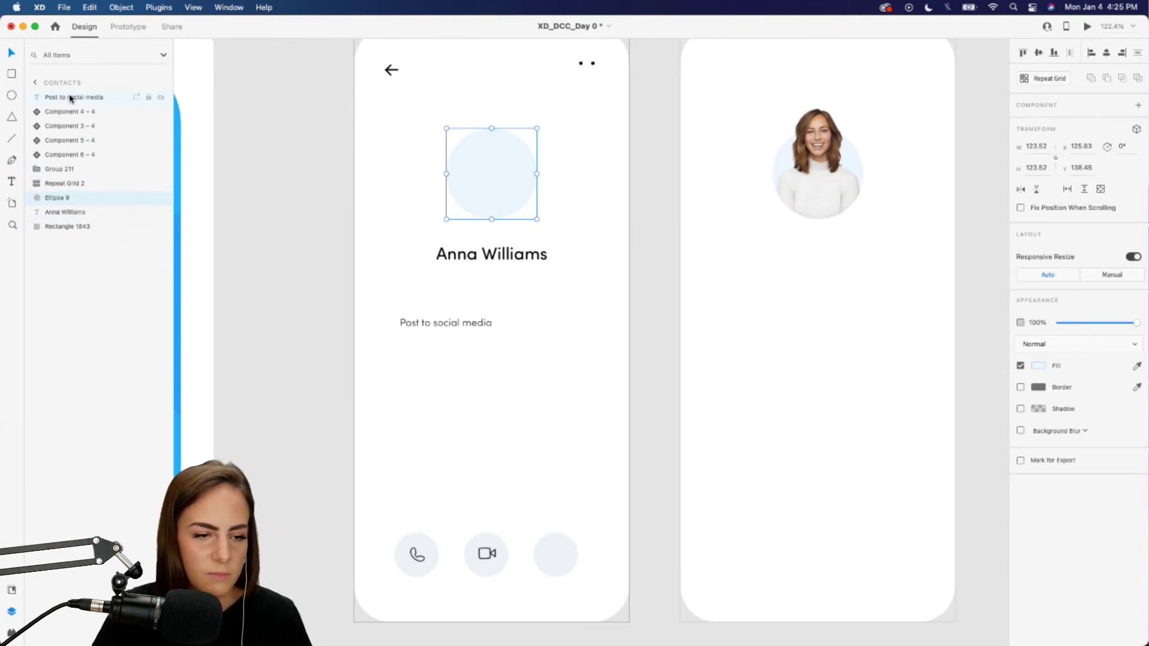
{"action": "left_click_drag", "start_coordinate": [71, 99], "coordinate": [71, 250]}
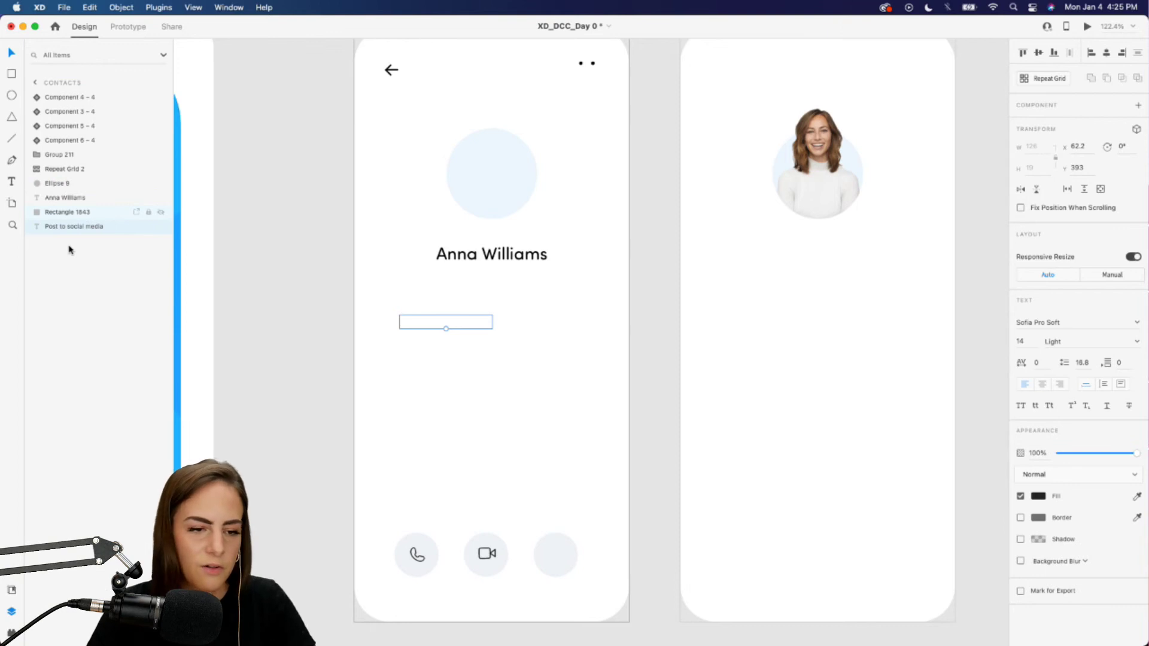
{"action": "key", "text": "super+z"}
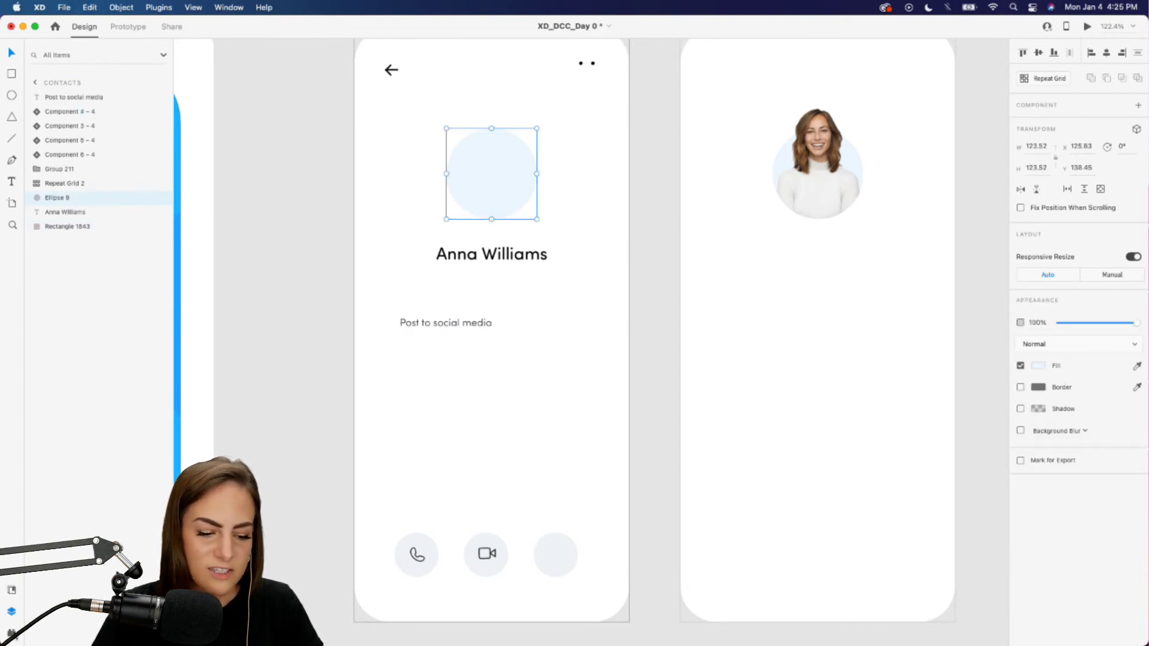
Step: Look through the installed plugins and view the overview of the Day 1 to Day 9 challenge artboards
{"action": "left_click", "coordinate": [12, 632]}
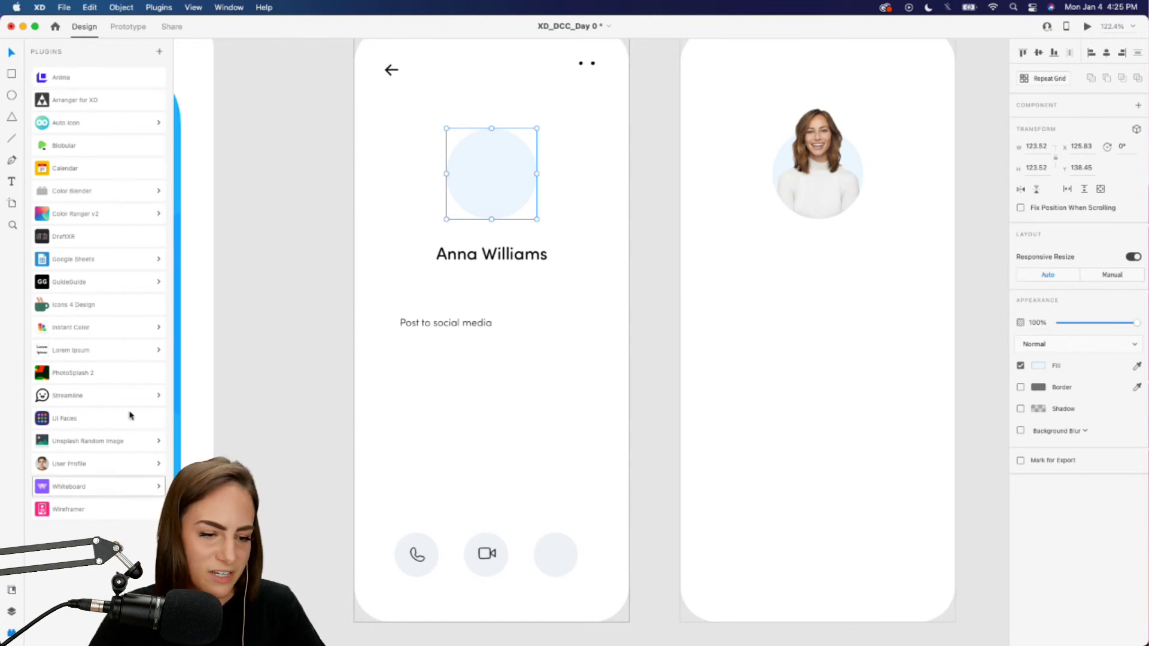
{"action": "left_click", "coordinate": [308, 425]}
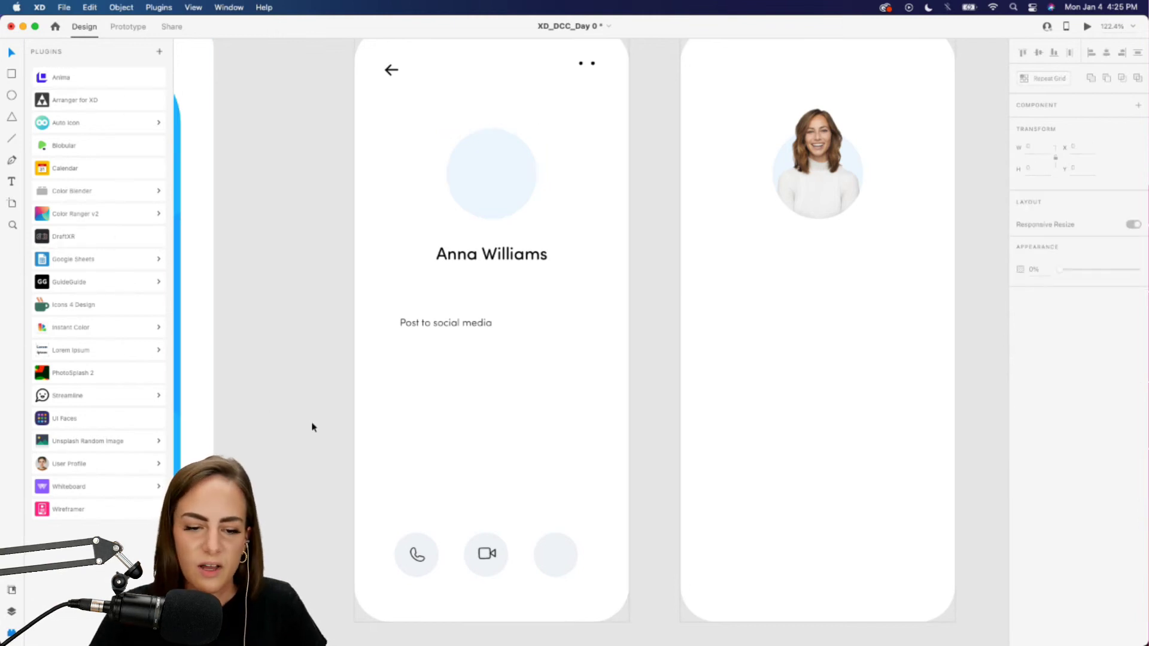
{"action": "scroll", "coordinate": [310, 426], "scroll_direction": "down", "scroll_amount": 5}
{"action": "scroll", "coordinate": [311, 426], "scroll_direction": "down", "scroll_amount": 10}
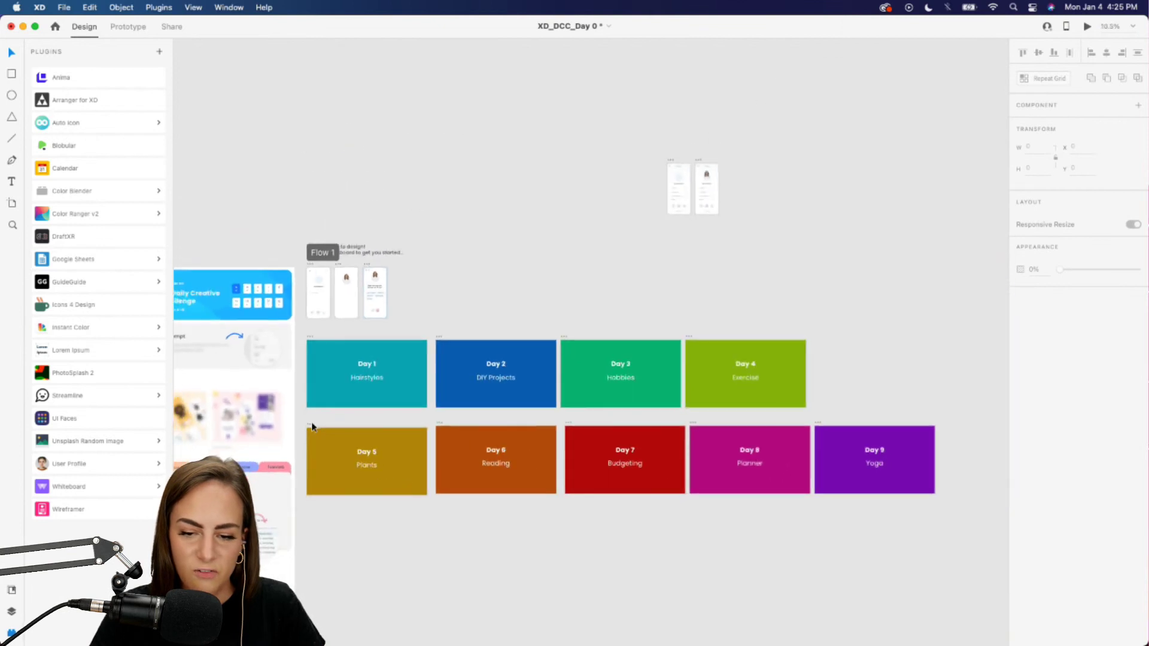
{"action": "scroll", "coordinate": [336, 412], "scroll_direction": "down", "scroll_amount": 2}
{"action": "scroll", "coordinate": [404, 347], "scroll_direction": "up", "scroll_amount": 2}
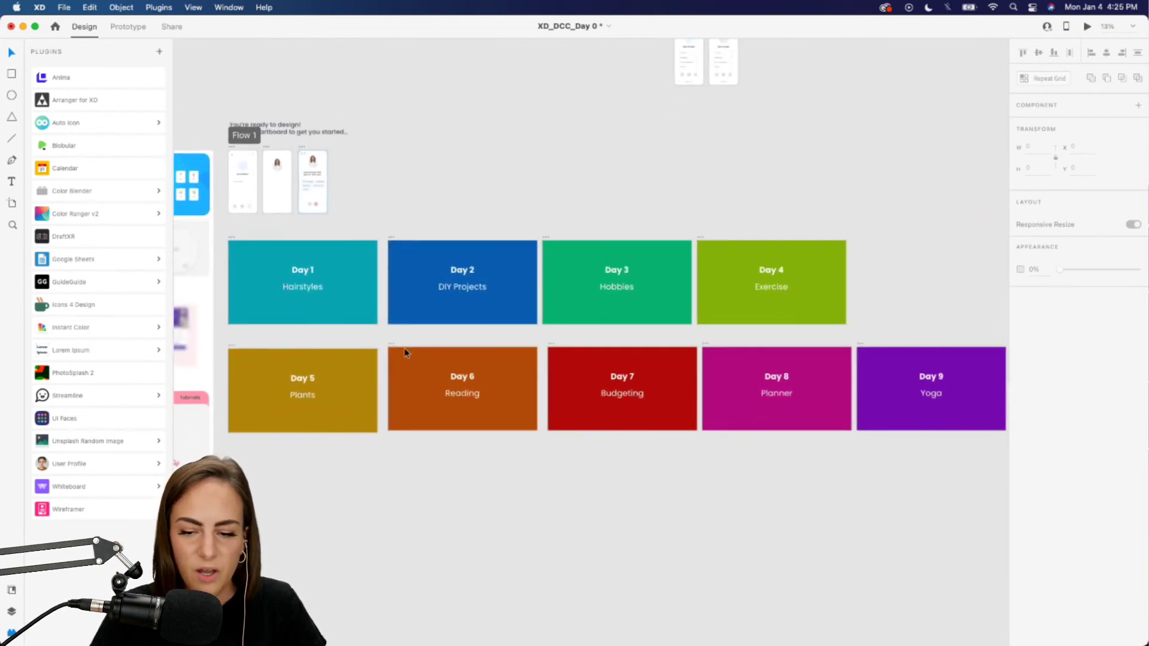
{"action": "scroll", "coordinate": [404, 347], "scroll_direction": "right", "scroll_amount": 1}
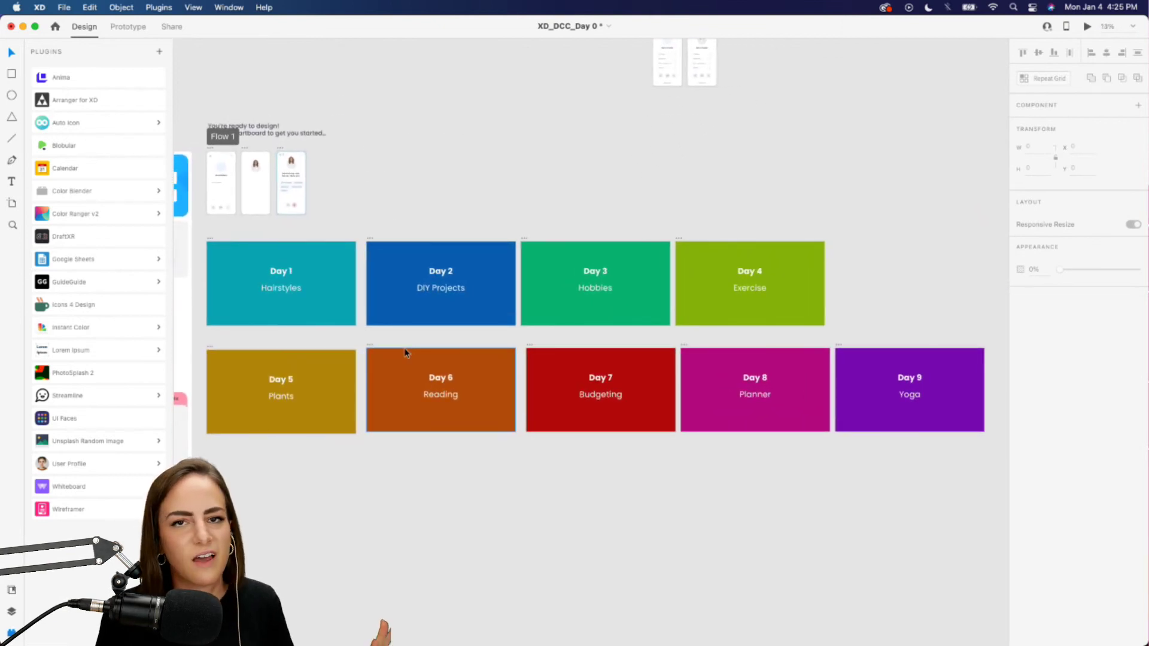